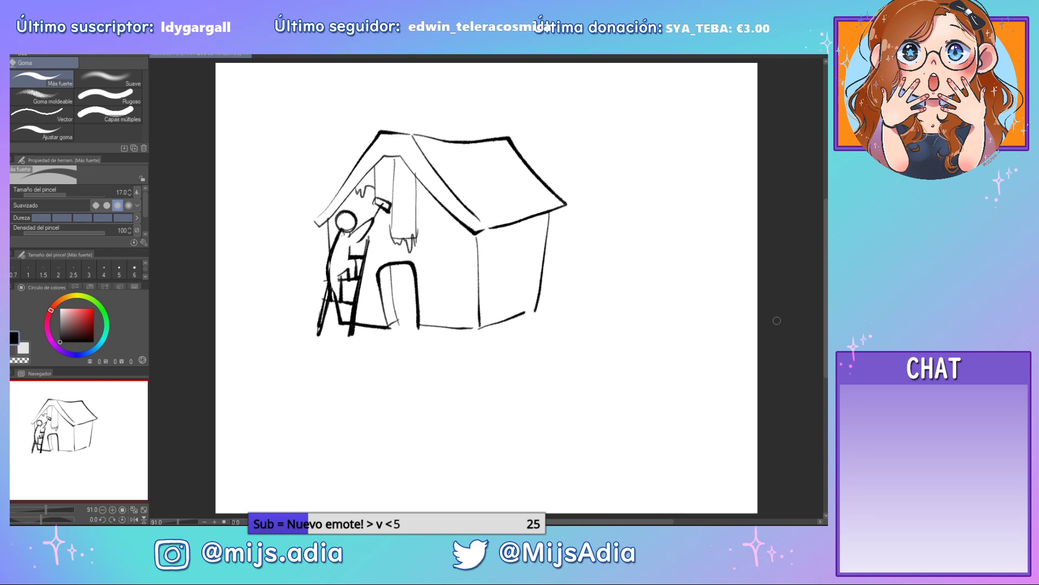
# Lasso the whole house sketch, shift it slightly down and to the left on the canvas, and deselect it
pyautogui.press('m')
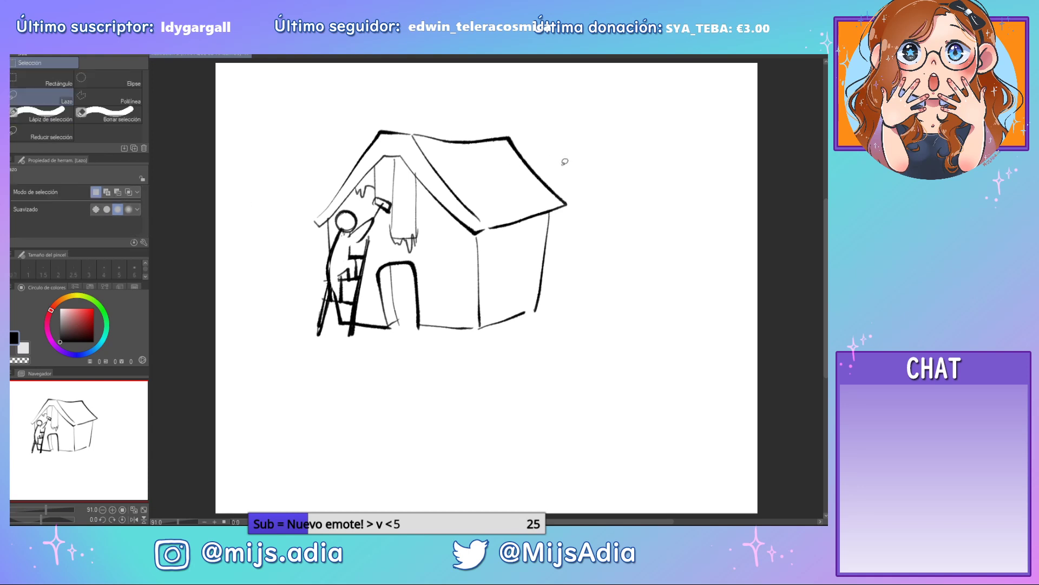
pyautogui.moveTo(565, 147)
pyautogui.mouseDown()
pyautogui.moveTo(355, 118)
pyautogui.moveTo(577, 239)
pyautogui.moveTo(567, 259)
pyautogui.moveTo(548, 182)
pyautogui.mouseUp()
pyautogui.click(594, 236)
pyautogui.moveTo(603, 233)
pyautogui.mouseDown()
pyautogui.moveTo(596, 144)
pyautogui.moveTo(590, 158)
pyautogui.moveTo(478, 97)
pyautogui.moveTo(585, 308)
pyautogui.moveTo(574, 208)
pyautogui.mouseUp()
pyautogui.moveTo(514, 298); pyautogui.dragTo(486, 312)
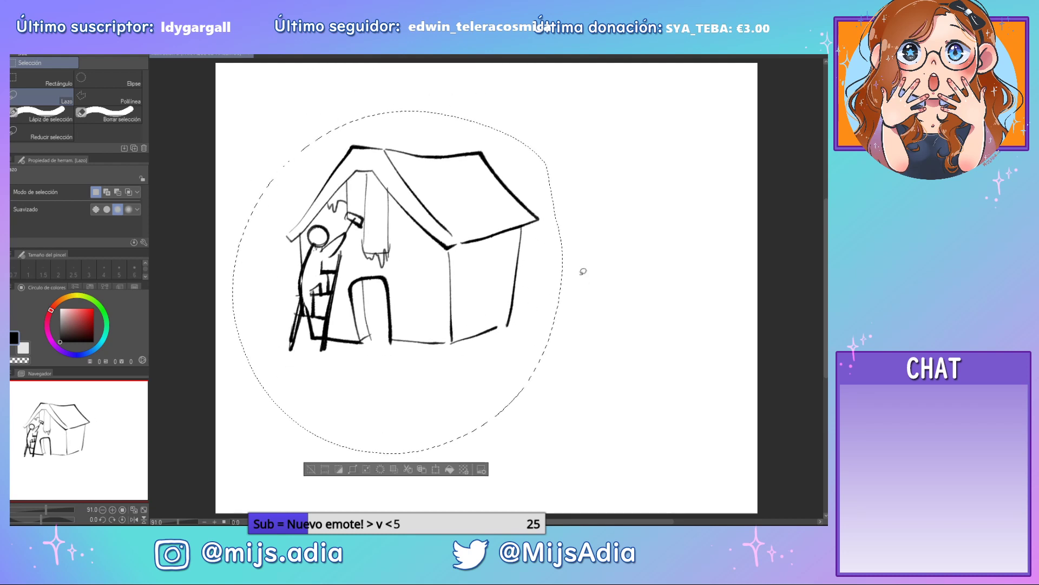
pyautogui.click(602, 253)
# Draw the tile pattern on the upper roof slope with slanted dividing lines and scalloped rows, undoing the stray strokes
pyautogui.scroll(3, 580, 336)
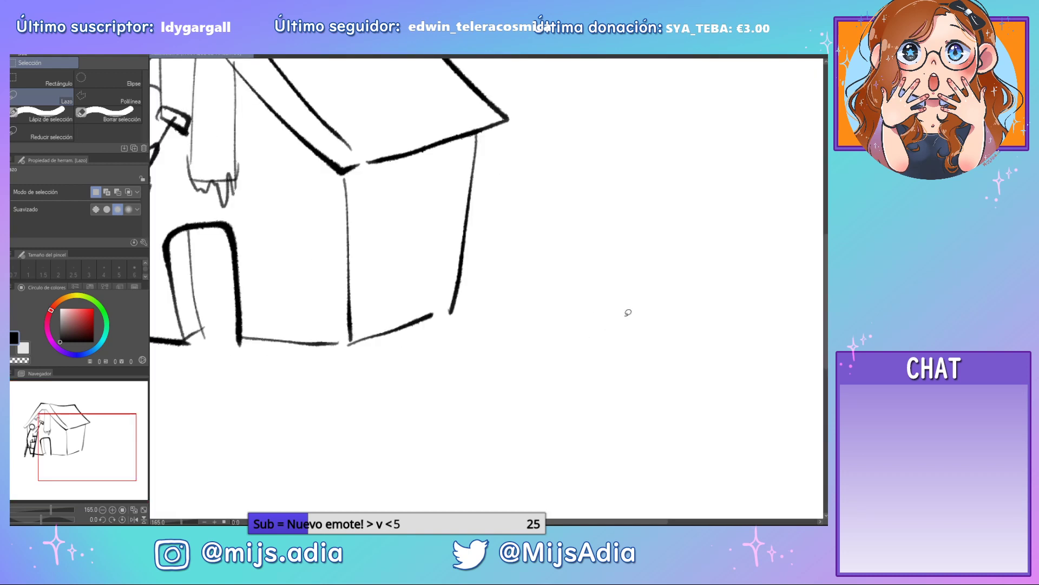
pyautogui.scroll(-3, 577, 300)
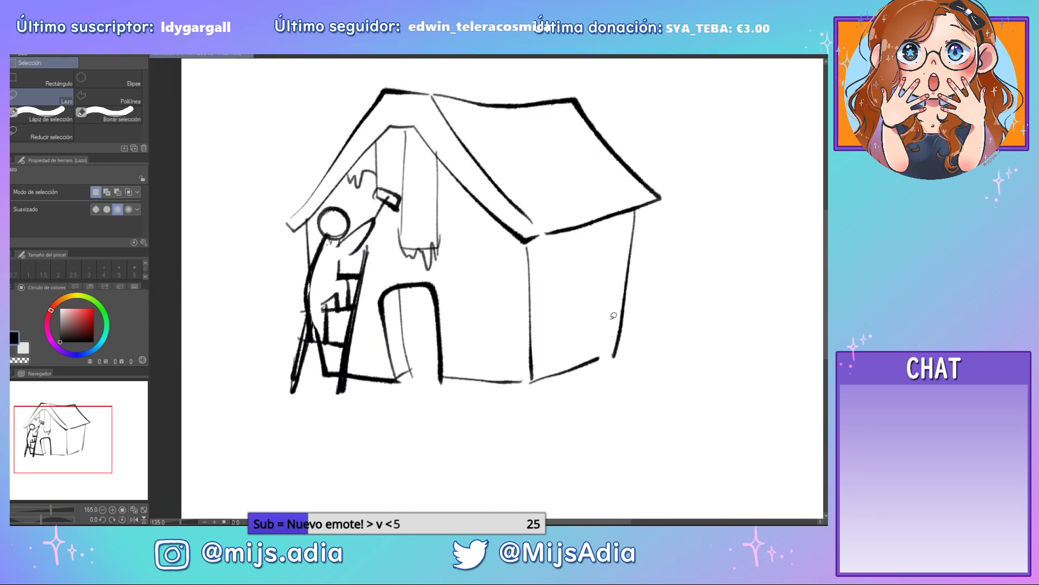
pyautogui.press('p')
pyautogui.moveTo(677, 302)
pyautogui.mouseDown()
pyautogui.moveTo(633, 258)
pyautogui.moveTo(613, 295)
pyautogui.mouseUp()
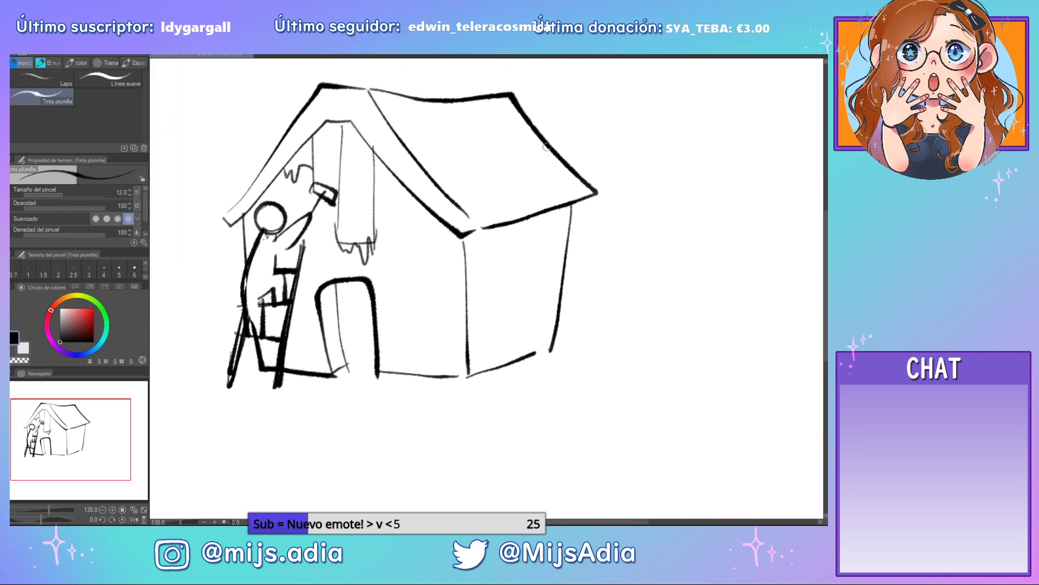
pyautogui.moveTo(543, 150); pyautogui.dragTo(526, 152)
pyautogui.moveTo(489, 100)
pyautogui.mouseDown()
pyautogui.moveTo(525, 156)
pyautogui.moveTo(508, 165)
pyautogui.mouseUp()
pyautogui.moveTo(434, 101); pyautogui.dragTo(478, 174)
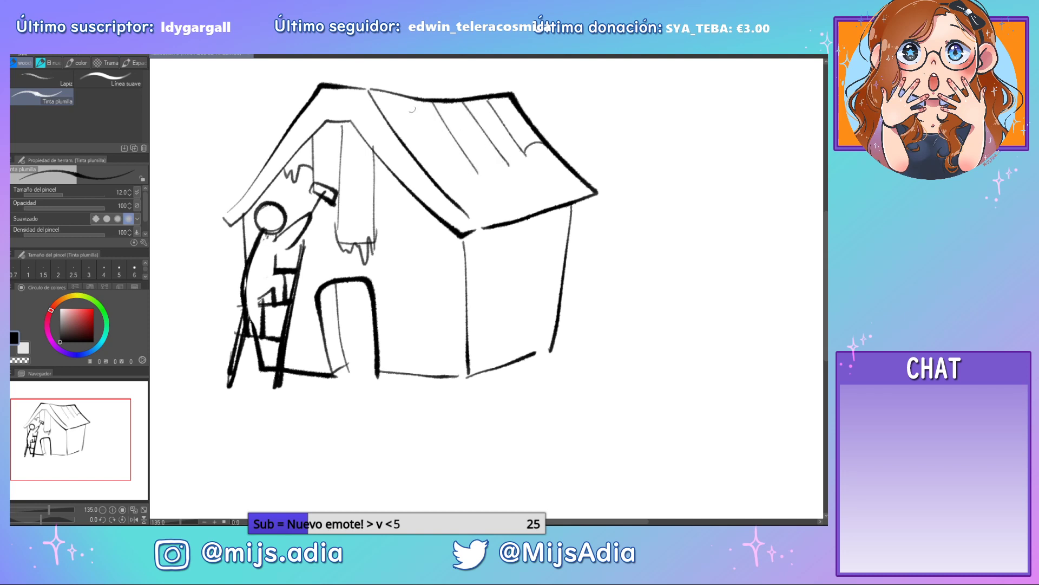
pyautogui.hotkey('ctrl', 'z')
pyautogui.moveTo(433, 101); pyautogui.dragTo(490, 176)
pyautogui.moveTo(395, 94); pyautogui.dragTo(473, 188)
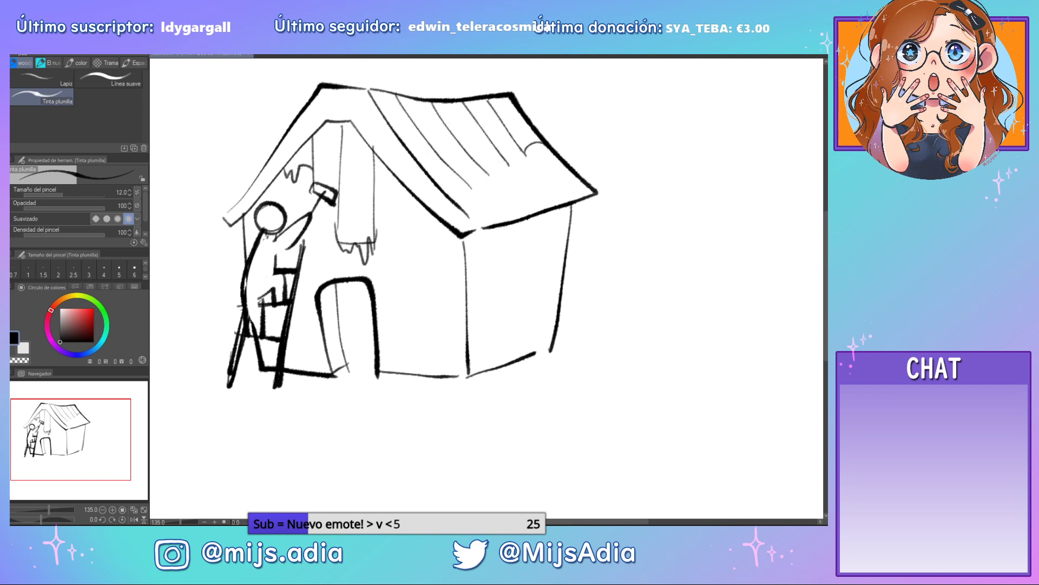
pyautogui.moveTo(526, 145)
pyautogui.mouseDown()
pyautogui.moveTo(515, 155)
pyautogui.moveTo(414, 162)
pyautogui.moveTo(454, 132)
pyautogui.moveTo(536, 120)
pyautogui.moveTo(553, 179)
pyautogui.mouseUp()
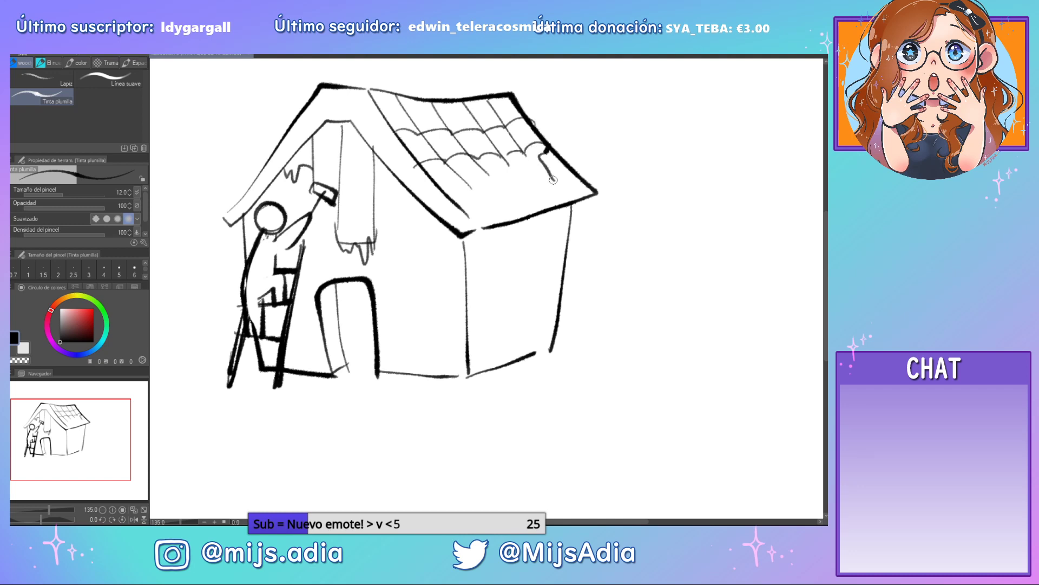
pyautogui.hotkey('ctrl', 'z')
# Outline the untiled lower part of the roof, rounded tiles along the front slope, and a ridge cap along the roof's top
pyautogui.moveTo(545, 149)
pyautogui.mouseDown()
pyautogui.moveTo(579, 195)
pyautogui.moveTo(462, 219)
pyautogui.moveTo(535, 154)
pyautogui.moveTo(455, 170)
pyautogui.moveTo(469, 186)
pyautogui.moveTo(447, 192)
pyautogui.moveTo(471, 188)
pyautogui.moveTo(450, 195)
pyautogui.moveTo(468, 193)
pyautogui.moveTo(488, 212)
pyautogui.moveTo(463, 223)
pyautogui.moveTo(494, 225)
pyautogui.mouseUp()
pyautogui.moveTo(450, 191); pyautogui.dragTo(438, 204)
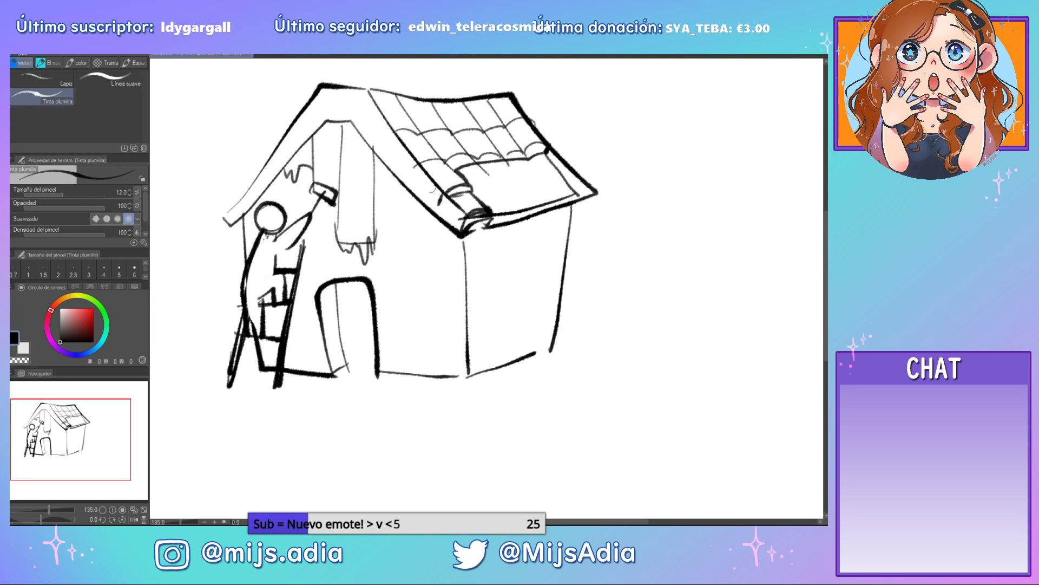
pyautogui.moveTo(422, 158); pyautogui.dragTo(409, 180)
pyautogui.moveTo(387, 122); pyautogui.dragTo(374, 150)
pyautogui.moveTo(376, 103)
pyautogui.mouseDown()
pyautogui.moveTo(368, 89)
pyautogui.moveTo(324, 84)
pyautogui.moveTo(509, 92)
pyautogui.mouseUp()
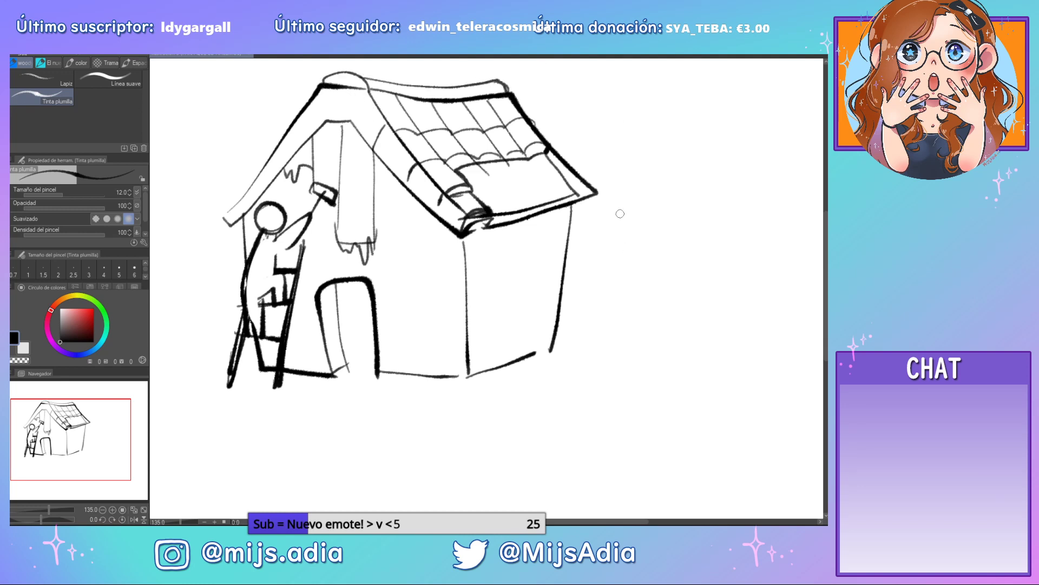
# Erase the old roof outline around the untiled lower-right corner so that area sits below the tile edge
pyautogui.press('e')
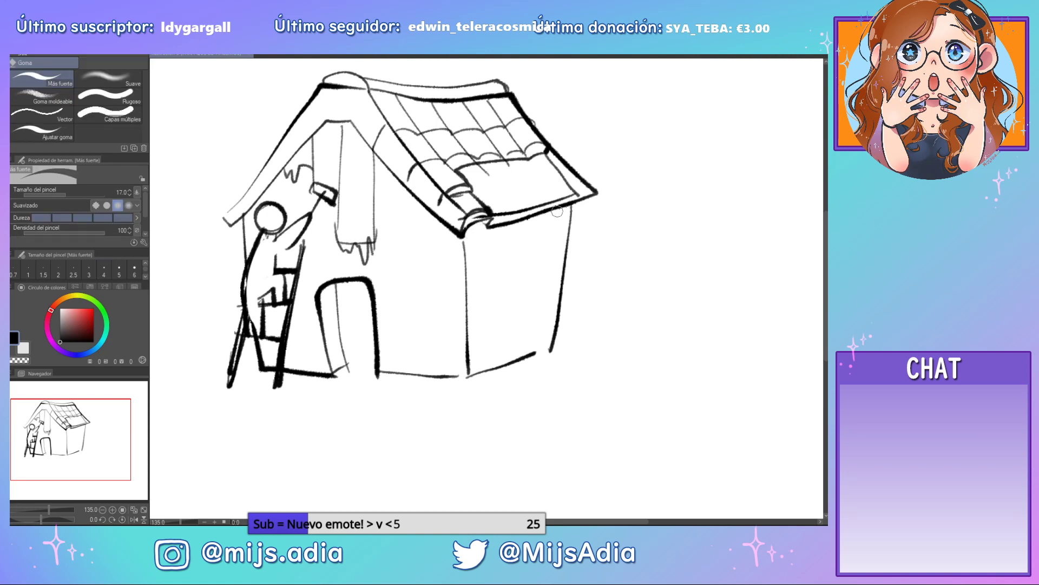
pyautogui.moveTo(559, 210); pyautogui.dragTo(486, 227)
pyautogui.moveTo(485, 227); pyautogui.dragTo(577, 195)
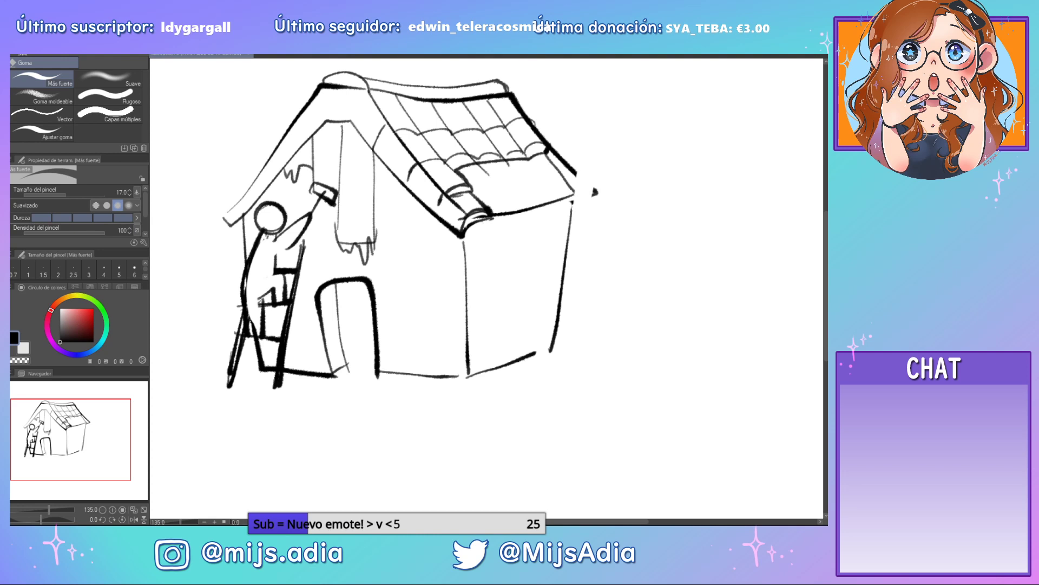
pyautogui.moveTo(562, 144)
pyautogui.mouseDown()
pyautogui.moveTo(554, 151)
pyautogui.moveTo(575, 174)
pyautogui.mouseUp()
pyautogui.moveTo(485, 173); pyautogui.dragTo(520, 164)
# Draw a slanted ladder with two rails and several rungs leaning against the house's right side wall
pyautogui.press('p')
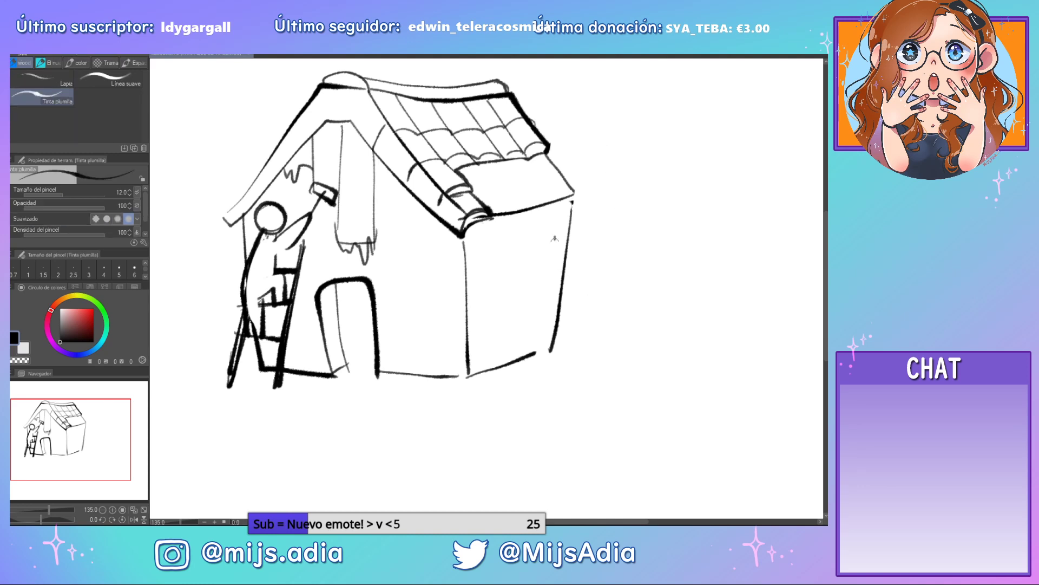
pyautogui.moveTo(553, 233); pyautogui.dragTo(574, 369)
pyautogui.hotkey('ctrl', 'z')
pyautogui.hotkey('ctrl', 'z')
pyautogui.moveTo(514, 247); pyautogui.dragTo(545, 376)
pyautogui.moveTo(511, 240); pyautogui.dragTo(548, 386)
pyautogui.moveTo(513, 242); pyautogui.dragTo(554, 394)
pyautogui.moveTo(564, 220); pyautogui.dragTo(597, 373)
pyautogui.moveTo(559, 221); pyautogui.dragTo(597, 379)
pyautogui.moveTo(592, 344)
pyautogui.mouseDown()
pyautogui.moveTo(550, 365)
pyautogui.moveTo(584, 347)
pyautogui.moveTo(575, 275)
pyautogui.moveTo(520, 263)
pyautogui.moveTo(567, 243)
pyautogui.mouseUp()
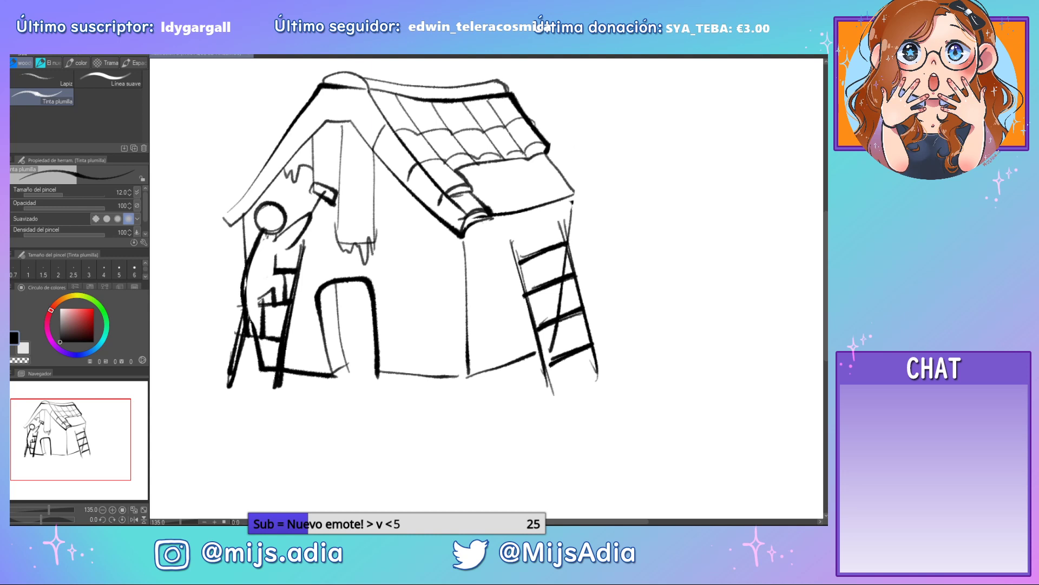
# Sketch a figure's round head at the roof edge and its curved back at the top of the right-hand ladder
pyautogui.moveTo(545, 169)
pyautogui.mouseDown()
pyautogui.moveTo(529, 149)
pyautogui.moveTo(557, 154)
pyautogui.moveTo(544, 179)
pyautogui.moveTo(529, 181)
pyautogui.moveTo(549, 158)
pyautogui.moveTo(538, 250)
pyautogui.mouseUp()
pyautogui.hotkey('ctrl', 'z')
pyautogui.hotkey('ctrl', 'z')
pyautogui.moveTo(561, 188); pyautogui.dragTo(577, 274)
pyautogui.moveTo(547, 220)
pyautogui.mouseDown()
pyautogui.moveTo(533, 222)
pyautogui.moveTo(535, 261)
pyautogui.mouseUp()
pyautogui.hotkey('ctrl', 'z')
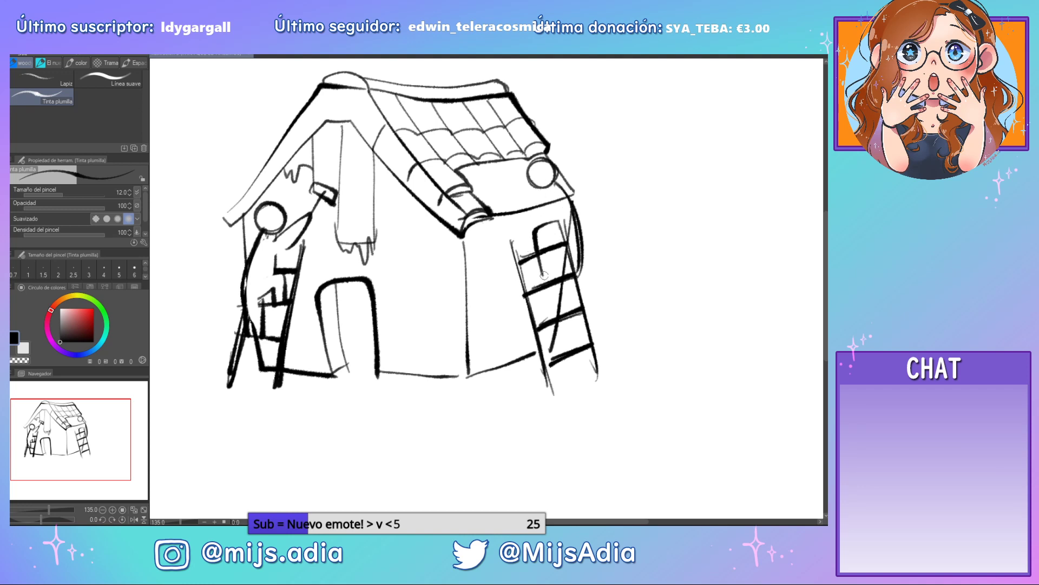
# Redo the right-hand figure's torso and leg, and add arms holding a tile at the roof edge
pyautogui.hotkey('ctrl', 'z')
pyautogui.moveTo(540, 197)
pyautogui.mouseDown()
pyautogui.moveTo(530, 286)
pyautogui.moveTo(560, 257)
pyautogui.moveTo(564, 224)
pyautogui.moveTo(557, 236)
pyautogui.mouseUp()
pyautogui.moveTo(574, 221); pyautogui.dragTo(559, 240)
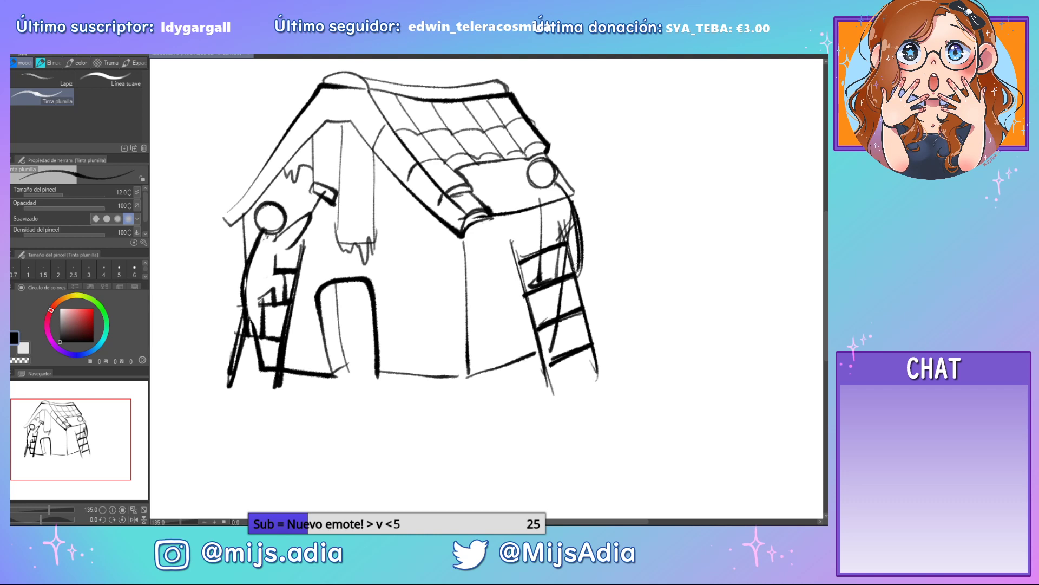
pyautogui.moveTo(545, 188); pyautogui.dragTo(541, 215)
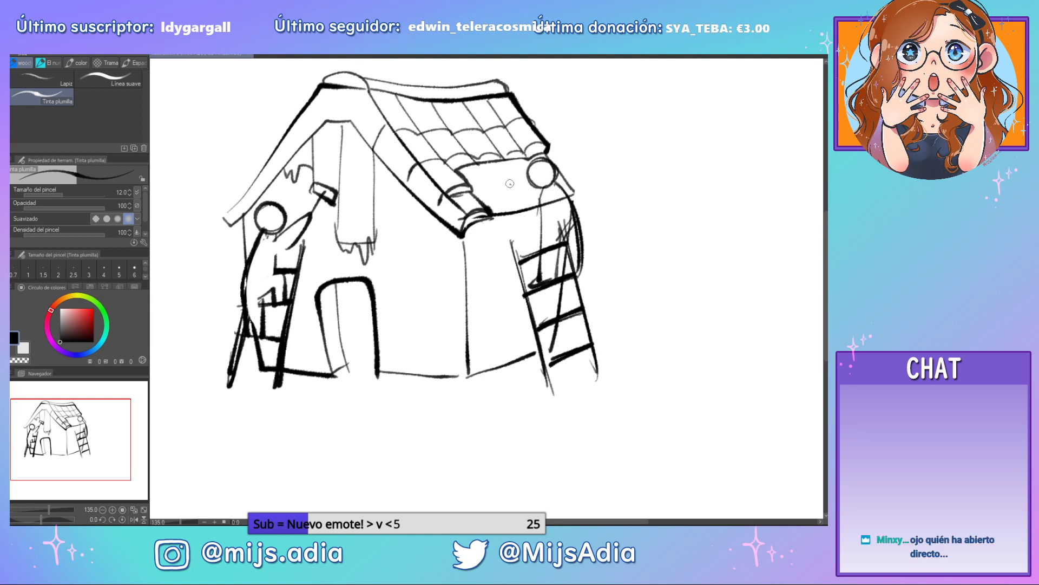
pyautogui.moveTo(509, 181)
pyautogui.mouseDown()
pyautogui.moveTo(525, 194)
pyautogui.moveTo(551, 193)
pyautogui.moveTo(503, 163)
pyautogui.moveTo(504, 196)
pyautogui.moveTo(519, 165)
pyautogui.moveTo(511, 198)
pyautogui.moveTo(520, 205)
pyautogui.moveTo(575, 203)
pyautogui.moveTo(586, 266)
pyautogui.mouseUp()
pyautogui.moveTo(545, 211)
pyautogui.mouseDown()
pyautogui.moveTo(531, 228)
pyautogui.moveTo(546, 213)
pyautogui.moveTo(531, 226)
pyautogui.moveTo(543, 260)
pyautogui.moveTo(561, 253)
pyautogui.moveTo(555, 232)
pyautogui.mouseUp()
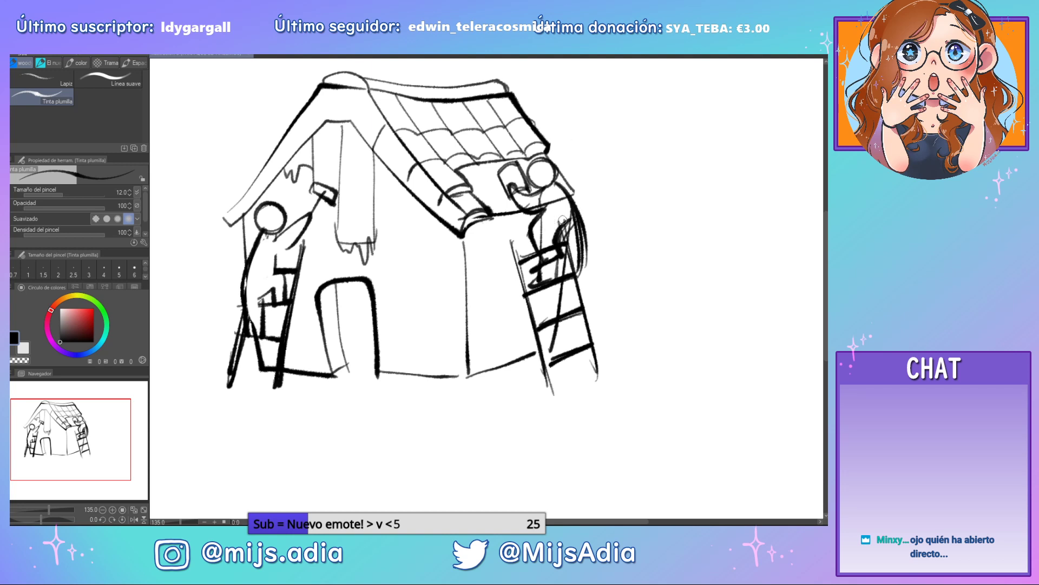
pyautogui.moveTo(553, 221)
pyautogui.mouseDown()
pyautogui.moveTo(530, 238)
pyautogui.moveTo(540, 268)
pyautogui.mouseUp()
# Erase the stray lines inside the right-hand figure's body and the ladder rungs overlapping its leg
pyautogui.press('e')
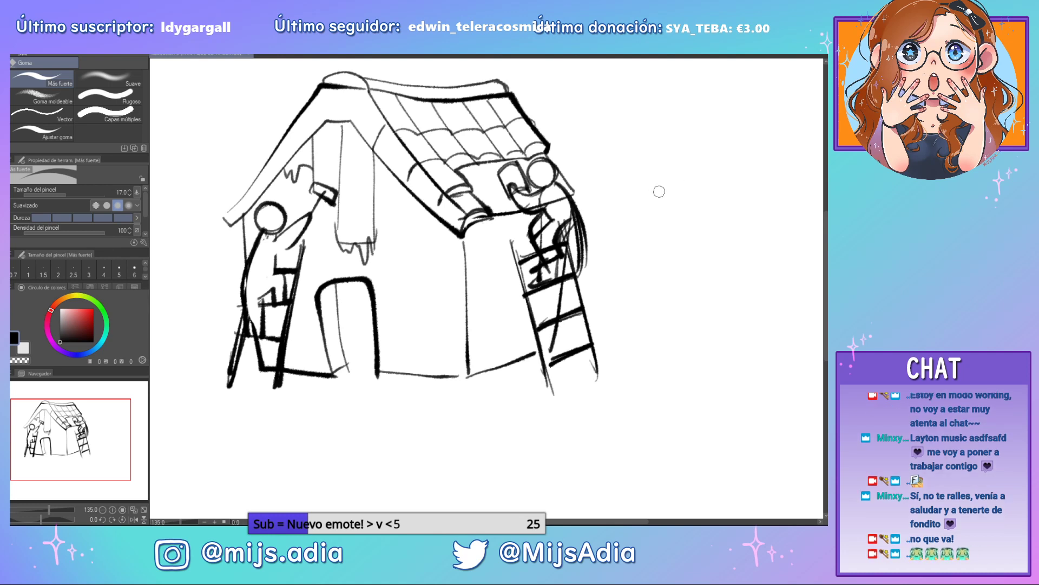
pyautogui.moveTo(542, 221)
pyautogui.mouseDown()
pyautogui.moveTo(541, 254)
pyautogui.moveTo(562, 227)
pyautogui.moveTo(564, 217)
pyautogui.moveTo(548, 234)
pyautogui.moveTo(563, 203)
pyautogui.moveTo(534, 202)
pyautogui.mouseUp()
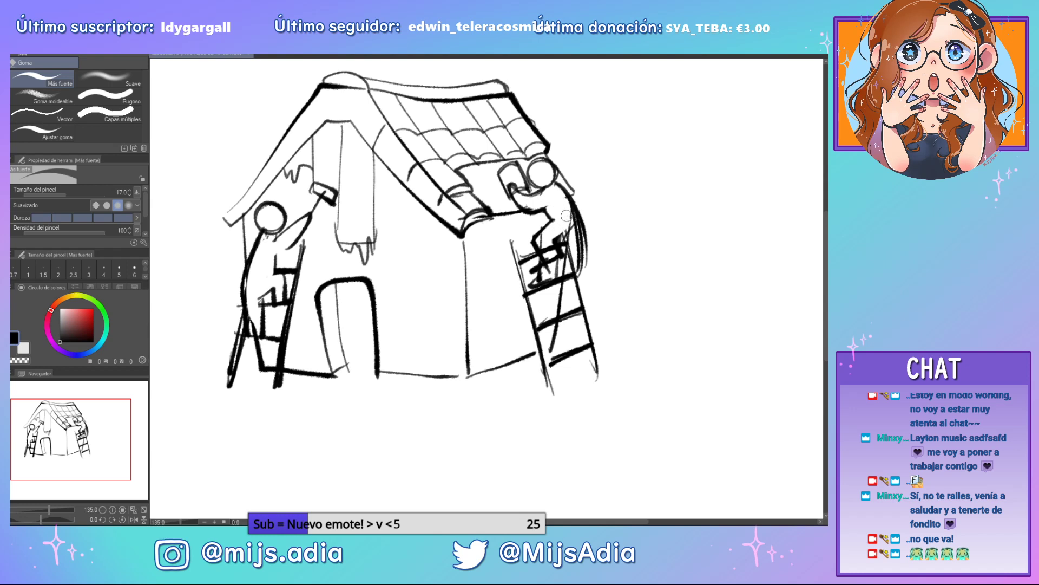
pyautogui.moveTo(546, 241)
pyautogui.mouseDown()
pyautogui.moveTo(525, 257)
pyautogui.moveTo(560, 267)
pyautogui.moveTo(552, 285)
pyautogui.moveTo(527, 290)
pyautogui.mouseUp()
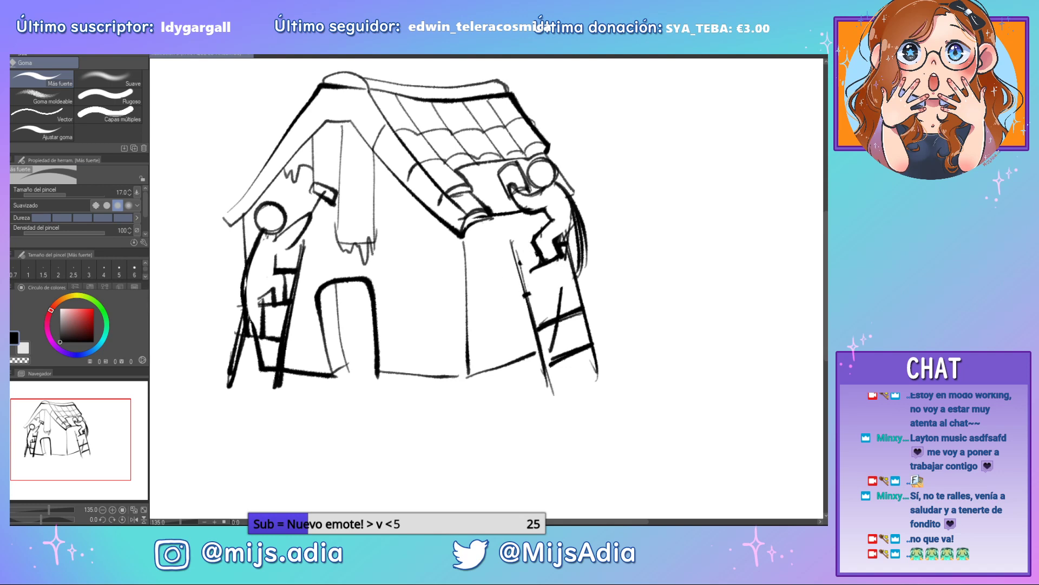
# Draw the right-hand figure's other leg and foot standing on the ladder, and reinforce its back
pyautogui.press('p')
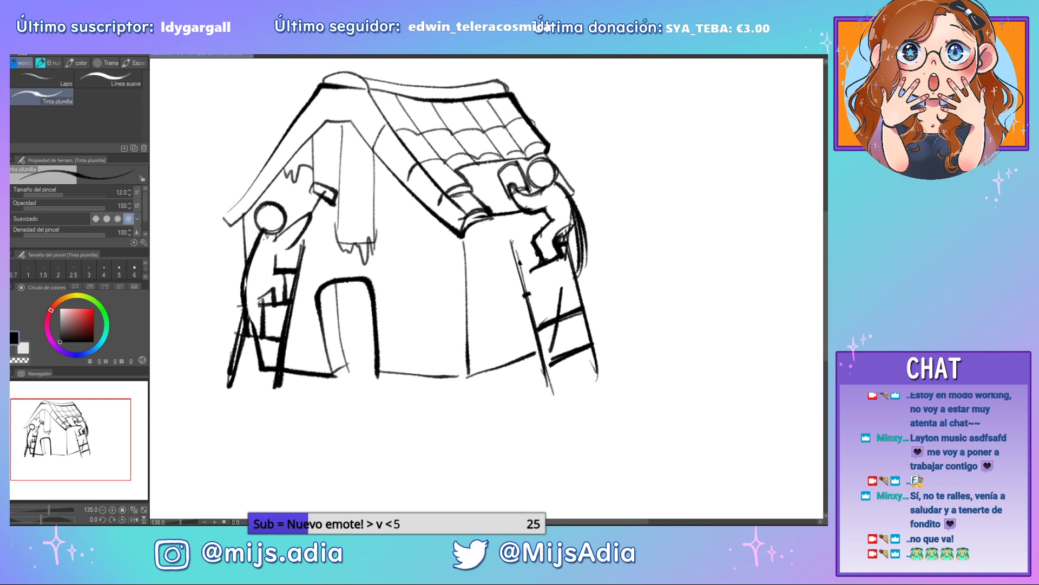
pyautogui.moveTo(573, 222); pyautogui.dragTo(568, 229)
pyautogui.moveTo(561, 201); pyautogui.dragTo(575, 280)
pyautogui.moveTo(561, 241); pyautogui.dragTo(564, 286)
pyautogui.moveTo(563, 287)
pyautogui.mouseDown()
pyautogui.moveTo(553, 293)
pyautogui.moveTo(580, 290)
pyautogui.mouseUp()
pyautogui.moveTo(577, 253); pyautogui.dragTo(574, 281)
pyautogui.moveTo(571, 222); pyautogui.dragTo(550, 265)
# Thin the right-hand figure's front leg lines and erase the surplus strokes along its back
pyautogui.press('e')
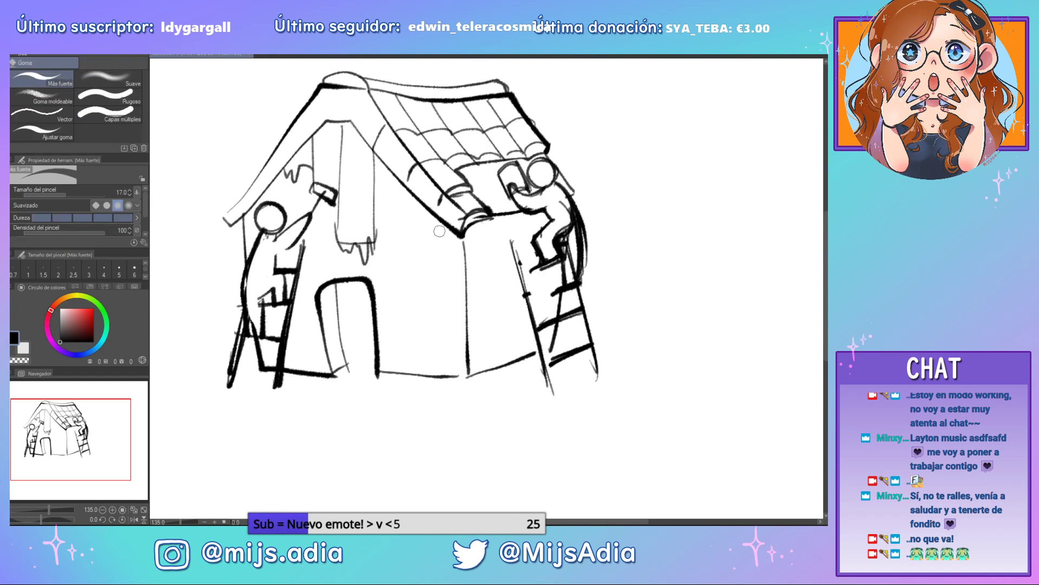
pyautogui.moveTo(530, 233)
pyautogui.mouseDown()
pyautogui.moveTo(534, 251)
pyautogui.moveTo(530, 231)
pyautogui.mouseUp()
pyautogui.moveTo(554, 265); pyautogui.dragTo(560, 254)
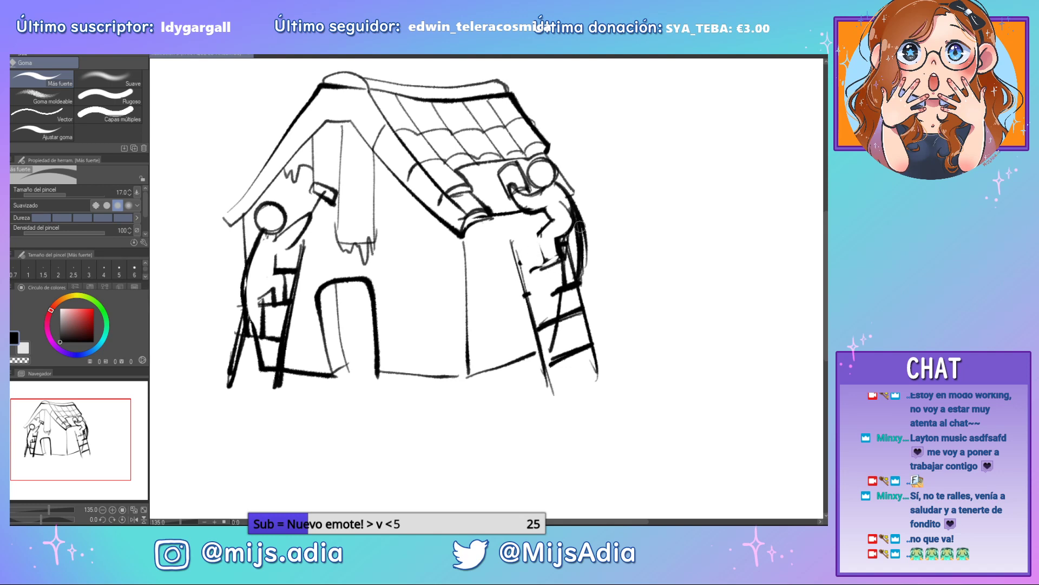
pyautogui.moveTo(583, 221); pyautogui.dragTo(583, 253)
pyautogui.moveTo(565, 205)
pyautogui.mouseDown()
pyautogui.moveTo(576, 269)
pyautogui.moveTo(571, 234)
pyautogui.moveTo(568, 257)
pyautogui.moveTo(570, 230)
pyautogui.mouseUp()
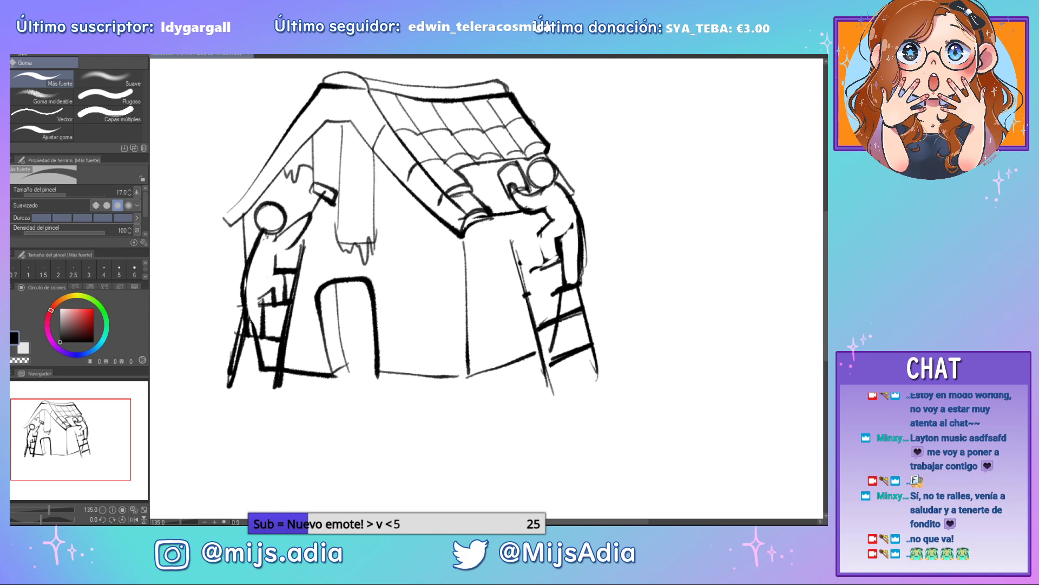
# Redraw the missing rungs and reinforce the left rail of the right-hand ladder around the figure
pyautogui.press('p')
pyautogui.moveTo(531, 270)
pyautogui.mouseDown()
pyautogui.moveTo(563, 263)
pyautogui.moveTo(560, 274)
pyautogui.mouseUp()
pyautogui.moveTo(530, 305)
pyautogui.mouseDown()
pyautogui.moveTo(577, 287)
pyautogui.moveTo(558, 327)
pyautogui.moveTo(539, 337)
pyautogui.mouseUp()
pyautogui.moveTo(541, 242)
pyautogui.mouseDown()
pyautogui.moveTo(517, 250)
pyautogui.moveTo(521, 275)
pyautogui.moveTo(511, 233)
pyautogui.moveTo(514, 245)
pyautogui.mouseUp()
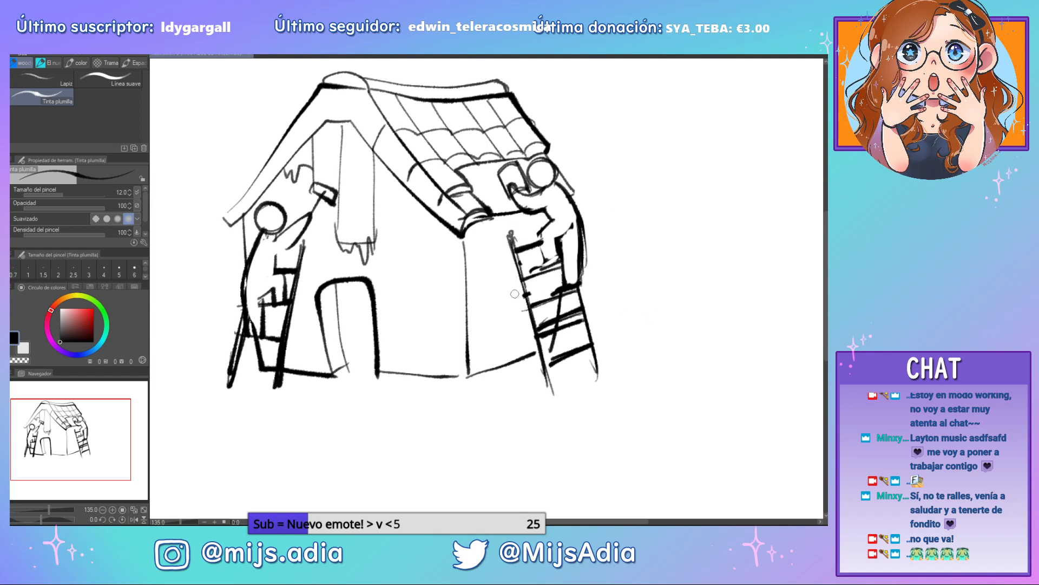
# Sketch a third figure standing in front of the house beside the door, carrying a stack of tiles in its arms
pyautogui.moveTo(422, 271)
pyautogui.mouseDown()
pyautogui.moveTo(418, 295)
pyautogui.moveTo(444, 271)
pyautogui.moveTo(420, 357)
pyautogui.mouseUp()
pyautogui.moveTo(421, 301)
pyautogui.mouseDown()
pyautogui.moveTo(413, 379)
pyautogui.moveTo(423, 405)
pyautogui.moveTo(443, 404)
pyautogui.mouseUp()
pyautogui.moveTo(438, 301); pyautogui.dragTo(474, 405)
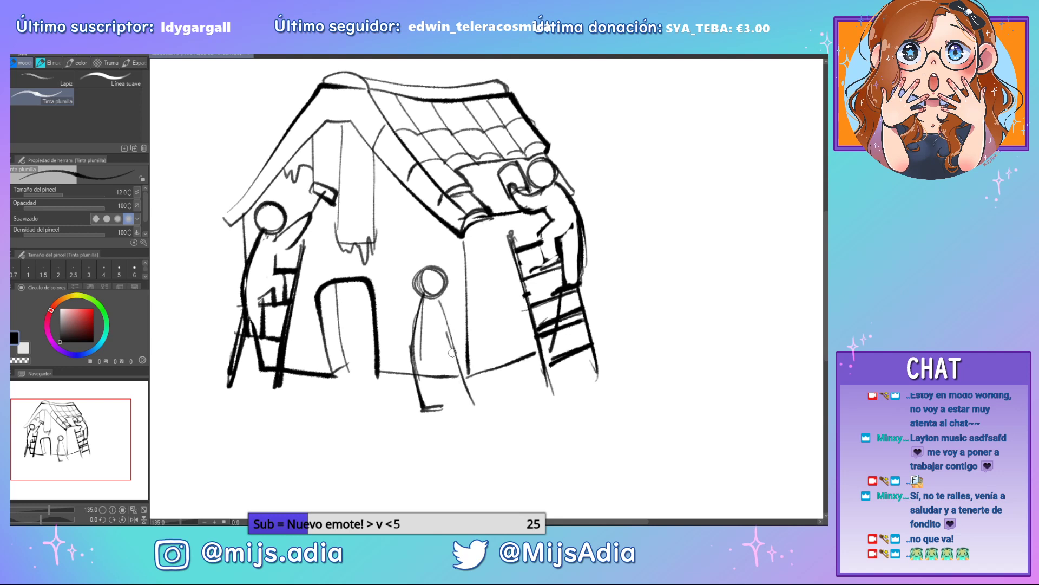
pyautogui.moveTo(449, 346)
pyautogui.mouseDown()
pyautogui.moveTo(475, 410)
pyautogui.moveTo(459, 411)
pyautogui.mouseUp()
pyautogui.moveTo(414, 357)
pyautogui.mouseDown()
pyautogui.moveTo(434, 360)
pyautogui.moveTo(456, 410)
pyautogui.moveTo(464, 407)
pyautogui.mouseUp()
pyautogui.moveTo(436, 299)
pyautogui.mouseDown()
pyautogui.moveTo(470, 320)
pyautogui.moveTo(469, 333)
pyautogui.mouseUp()
pyautogui.moveTo(441, 298)
pyautogui.mouseDown()
pyautogui.moveTo(423, 281)
pyautogui.moveTo(455, 270)
pyautogui.moveTo(417, 287)
pyautogui.moveTo(414, 395)
pyautogui.mouseUp()
pyautogui.moveTo(458, 304)
pyautogui.mouseDown()
pyautogui.moveTo(476, 297)
pyautogui.moveTo(477, 319)
pyautogui.mouseUp()
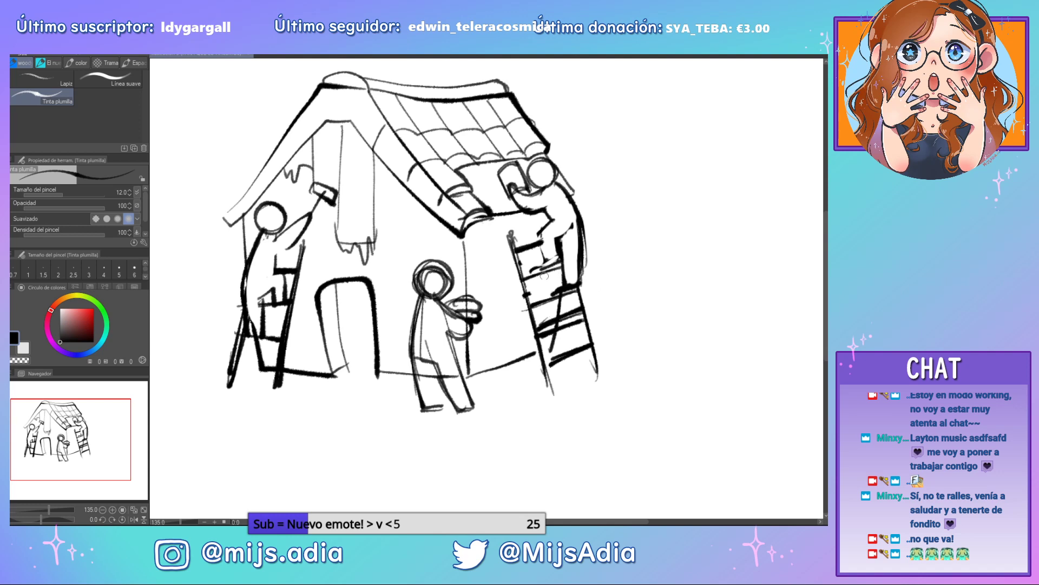
# Sketch a fourth figure leaning out of the doorway, and replace the door's arch with a taller frame
pyautogui.moveTo(345, 298)
pyautogui.mouseDown()
pyautogui.moveTo(357, 317)
pyautogui.moveTo(370, 295)
pyautogui.moveTo(379, 338)
pyautogui.mouseUp()
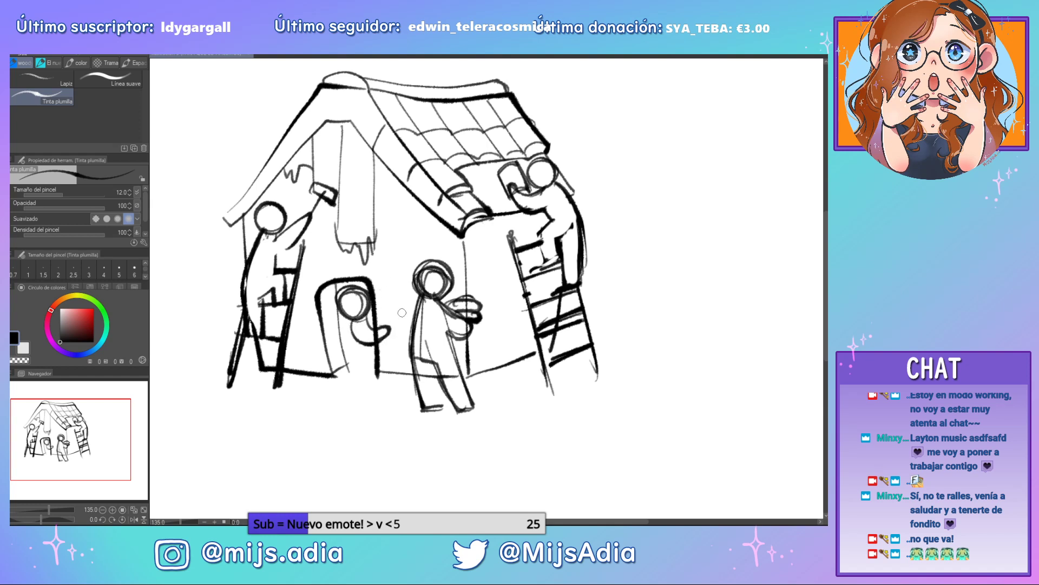
pyautogui.moveTo(362, 263)
pyautogui.mouseDown()
pyautogui.moveTo(316, 273)
pyautogui.moveTo(327, 338)
pyautogui.moveTo(317, 297)
pyautogui.moveTo(361, 263)
pyautogui.moveTo(376, 312)
pyautogui.moveTo(377, 289)
pyautogui.moveTo(375, 331)
pyautogui.mouseUp()
pyautogui.moveTo(335, 267); pyautogui.dragTo(330, 308)
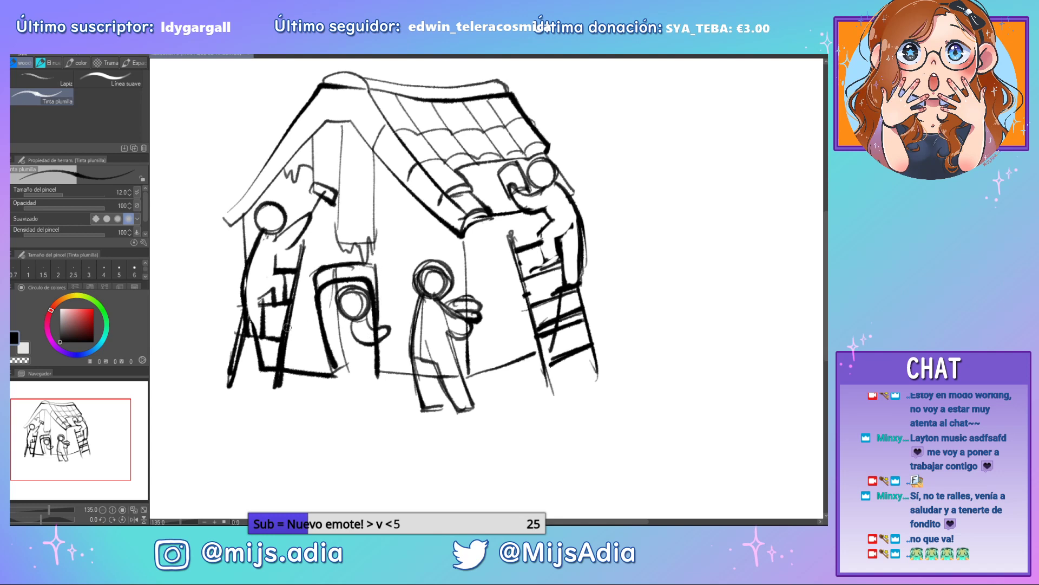
pyautogui.press('e')
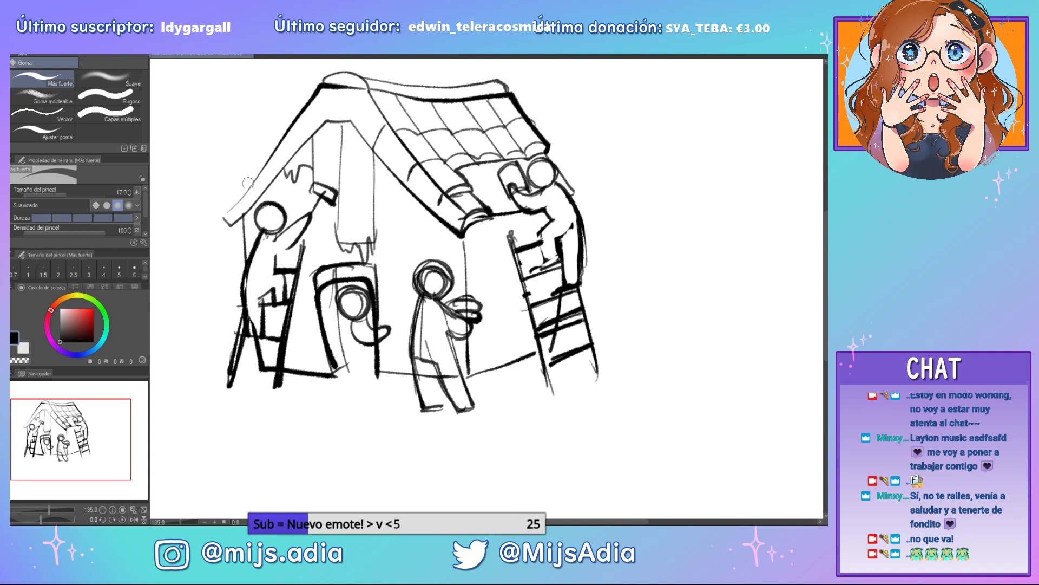
pyautogui.moveTo(333, 279)
pyautogui.mouseDown()
pyautogui.moveTo(331, 303)
pyautogui.moveTo(344, 278)
pyautogui.moveTo(362, 275)
pyautogui.moveTo(371, 304)
pyautogui.moveTo(360, 277)
pyautogui.moveTo(372, 303)
pyautogui.mouseUp()
# Lasso the doorway figure, move it up inside the taller frame, deselect it, and touch up its head
pyautogui.press('m')
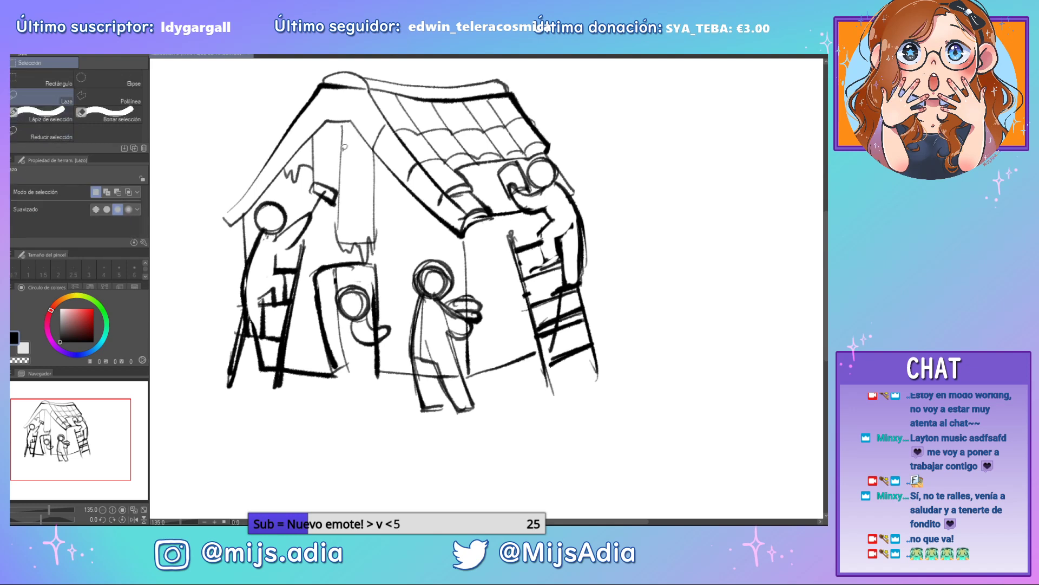
pyautogui.moveTo(340, 288)
pyautogui.mouseDown()
pyautogui.moveTo(352, 344)
pyautogui.moveTo(379, 347)
pyautogui.moveTo(392, 321)
pyautogui.moveTo(377, 324)
pyautogui.moveTo(370, 286)
pyautogui.moveTo(378, 356)
pyautogui.moveTo(340, 345)
pyautogui.moveTo(349, 374)
pyautogui.mouseUp()
pyautogui.hotkey('ctrl', 'd')
pyautogui.press('e')
pyautogui.press('p')
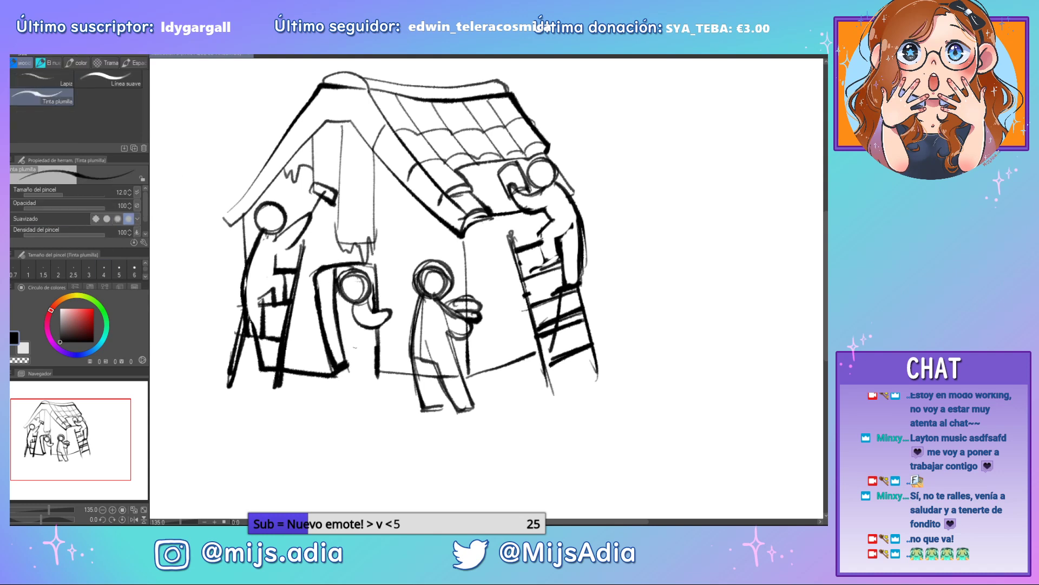
pyautogui.moveTo(367, 275); pyautogui.dragTo(354, 273)
pyautogui.scroll(-4, 649, 318)
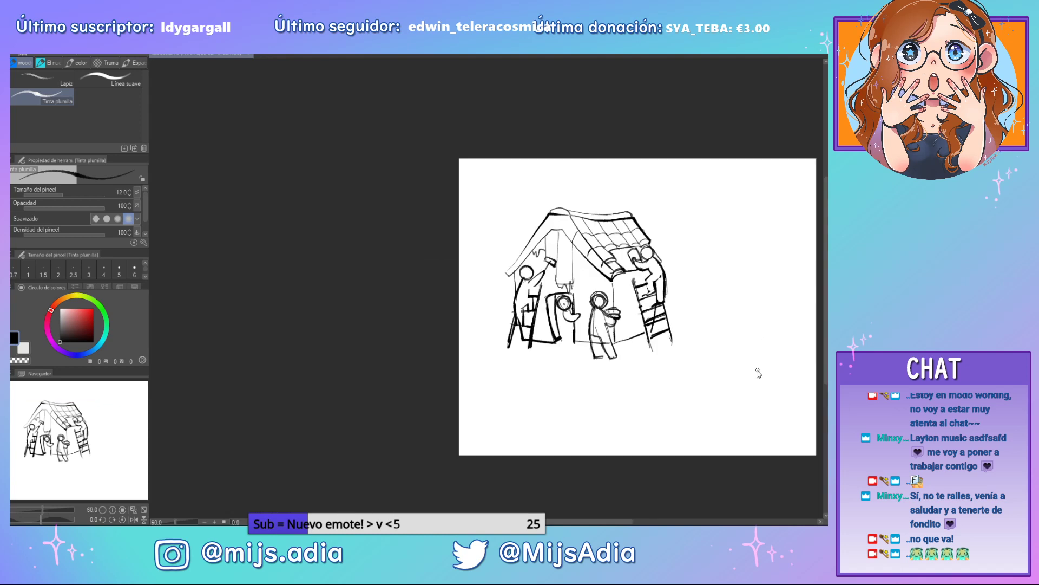
pyautogui.scroll(1, 758, 373)
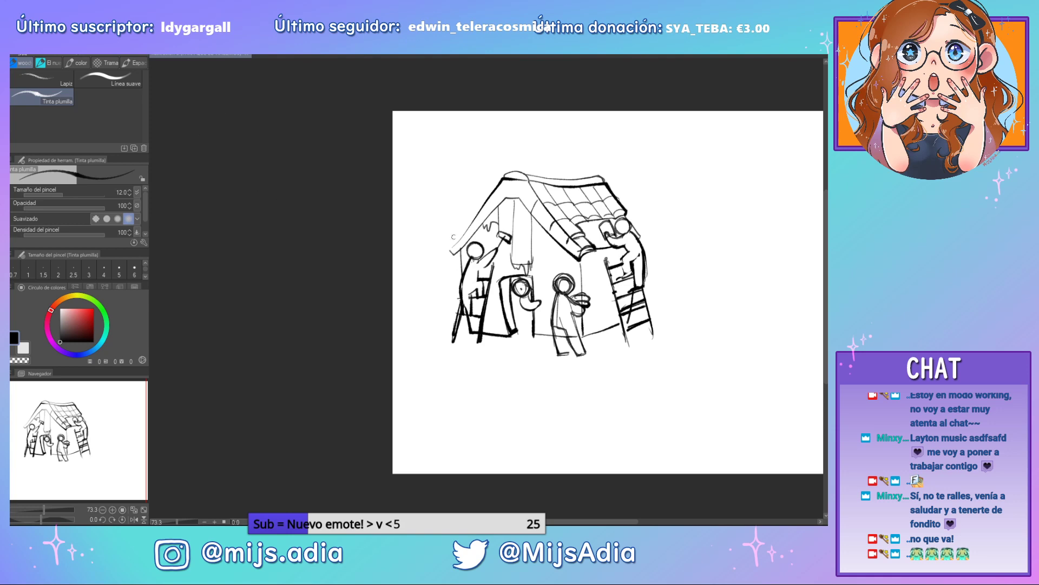
# Sketch a round head for a new figure standing in the empty space beyond the right-hand ladder
pyautogui.scroll(3, 453, 237)
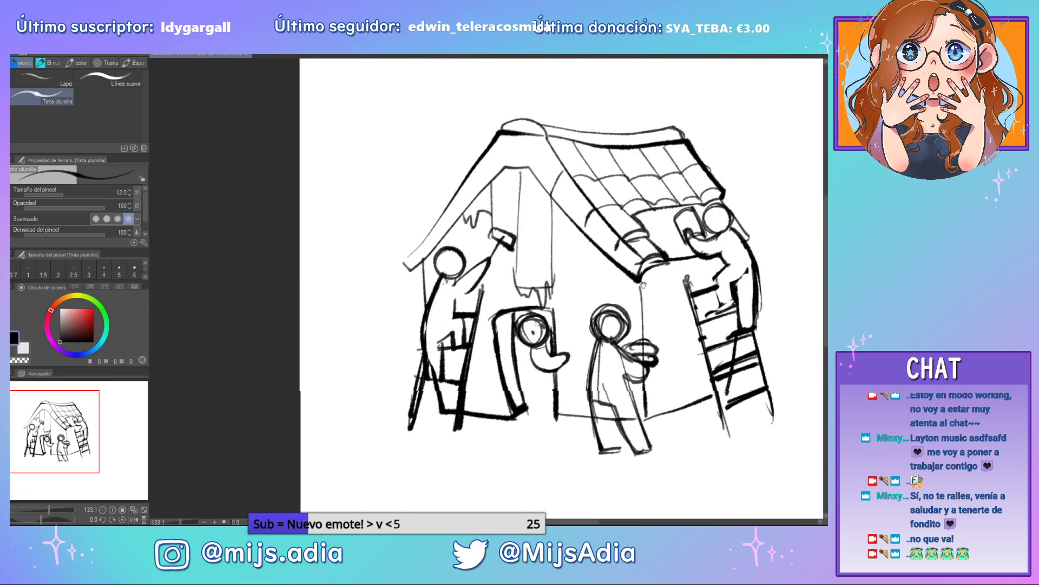
pyautogui.moveTo(643, 284); pyautogui.dragTo(550, 276)
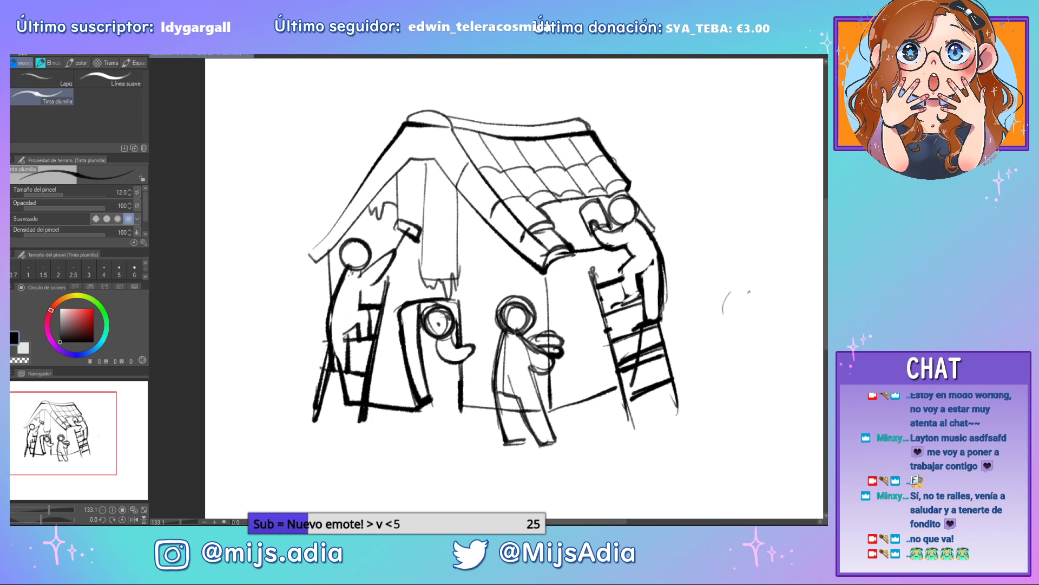
pyautogui.moveTo(749, 291)
pyautogui.mouseDown()
pyautogui.moveTo(725, 306)
pyautogui.moveTo(760, 307)
pyautogui.mouseUp()
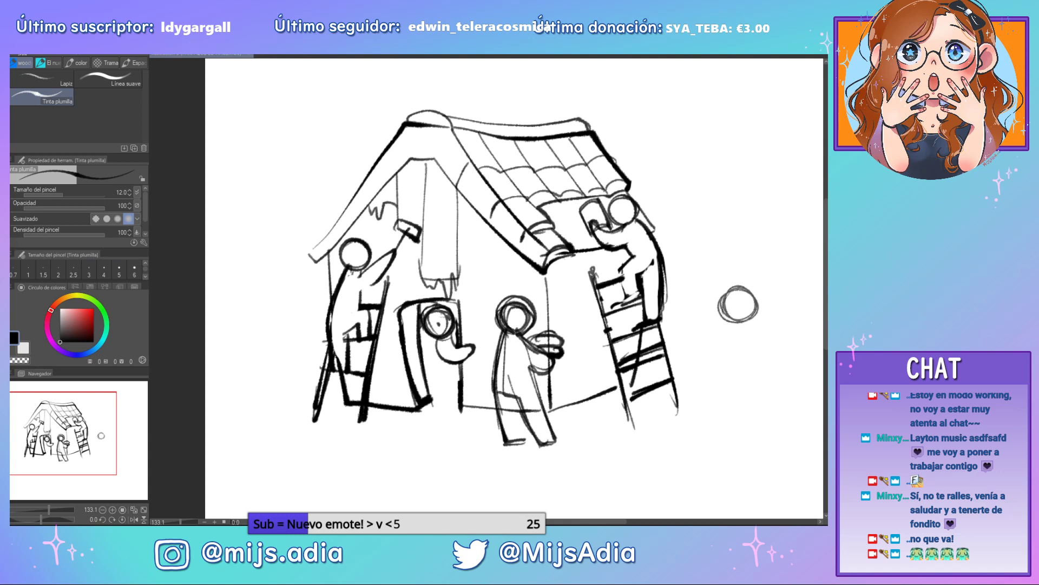
# Erase the tile-carrying figure in front of the house and redraw the wall's base and corner lines
pyautogui.press('e')
pyautogui.moveTo(534, 317)
pyautogui.mouseDown()
pyautogui.moveTo(534, 396)
pyautogui.moveTo(520, 373)
pyautogui.moveTo(509, 388)
pyautogui.moveTo(496, 345)
pyautogui.moveTo(493, 387)
pyautogui.moveTo(526, 400)
pyautogui.mouseUp()
pyautogui.moveTo(559, 330)
pyautogui.mouseDown()
pyautogui.moveTo(553, 368)
pyautogui.moveTo(559, 322)
pyautogui.mouseUp()
pyautogui.moveTo(552, 410)
pyautogui.mouseDown()
pyautogui.moveTo(497, 412)
pyautogui.moveTo(557, 417)
pyautogui.moveTo(541, 441)
pyautogui.moveTo(503, 447)
pyautogui.mouseUp()
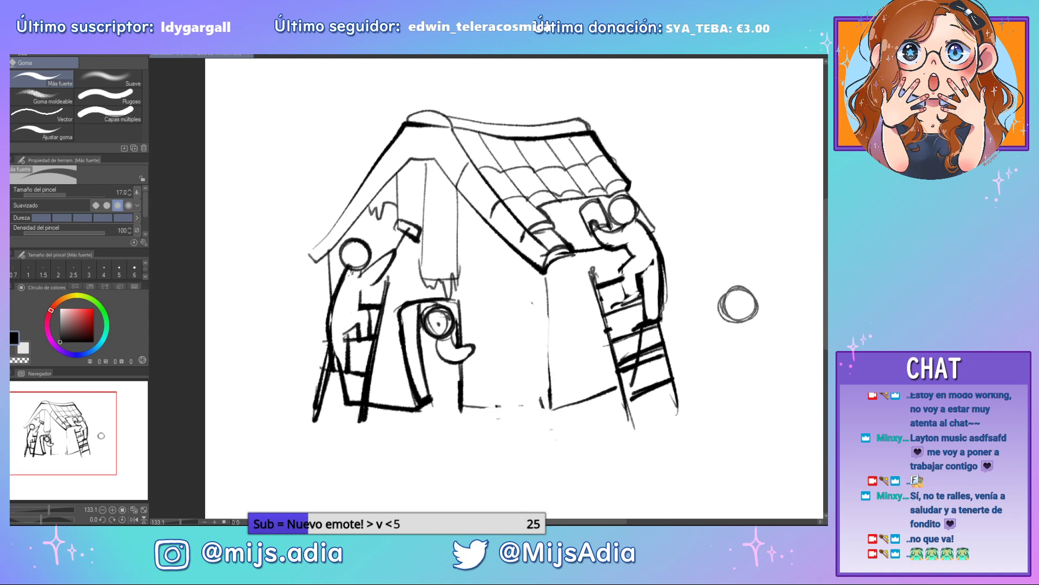
pyautogui.press('p')
pyautogui.moveTo(464, 399); pyautogui.dragTo(551, 409)
pyautogui.moveTo(546, 292); pyautogui.dragTo(556, 414)
# Outline the new figure's long body below its head, reinforcing the side contours
pyautogui.moveTo(755, 296)
pyautogui.mouseDown()
pyautogui.moveTo(688, 288)
pyautogui.moveTo(657, 395)
pyautogui.mouseUp()
pyautogui.moveTo(658, 314); pyautogui.dragTo(660, 379)
pyautogui.moveTo(657, 374)
pyautogui.mouseDown()
pyautogui.moveTo(662, 395)
pyautogui.moveTo(702, 400)
pyautogui.mouseUp()
pyautogui.moveTo(687, 311); pyautogui.dragTo(709, 411)
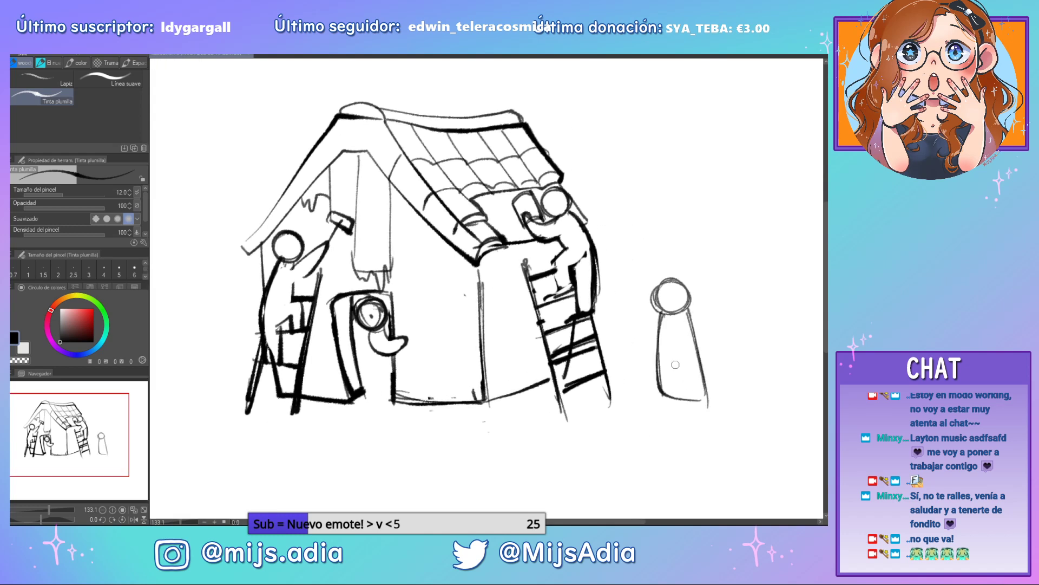
pyautogui.moveTo(672, 360); pyautogui.dragTo(689, 406)
pyautogui.moveTo(661, 306); pyautogui.dragTo(683, 407)
pyautogui.moveTo(654, 346); pyautogui.dragTo(679, 407)
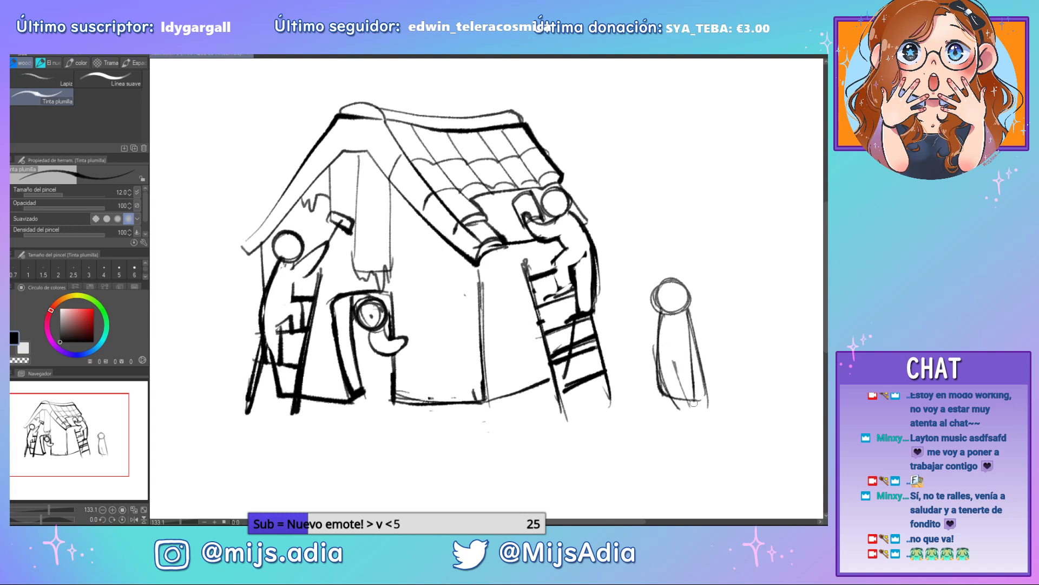
pyautogui.moveTo(686, 310); pyautogui.dragTo(697, 406)
pyautogui.moveTo(693, 329); pyautogui.dragTo(699, 400)
# Sketch the new figure's two legs and feet below its body
pyautogui.moveTo(653, 343); pyautogui.dragTo(652, 409)
pyautogui.moveTo(634, 407); pyautogui.dragTo(671, 413)
pyautogui.moveTo(664, 359); pyautogui.dragTo(666, 411)
pyautogui.moveTo(674, 373); pyautogui.dragTo(679, 428)
pyautogui.moveTo(674, 428); pyautogui.dragTo(703, 429)
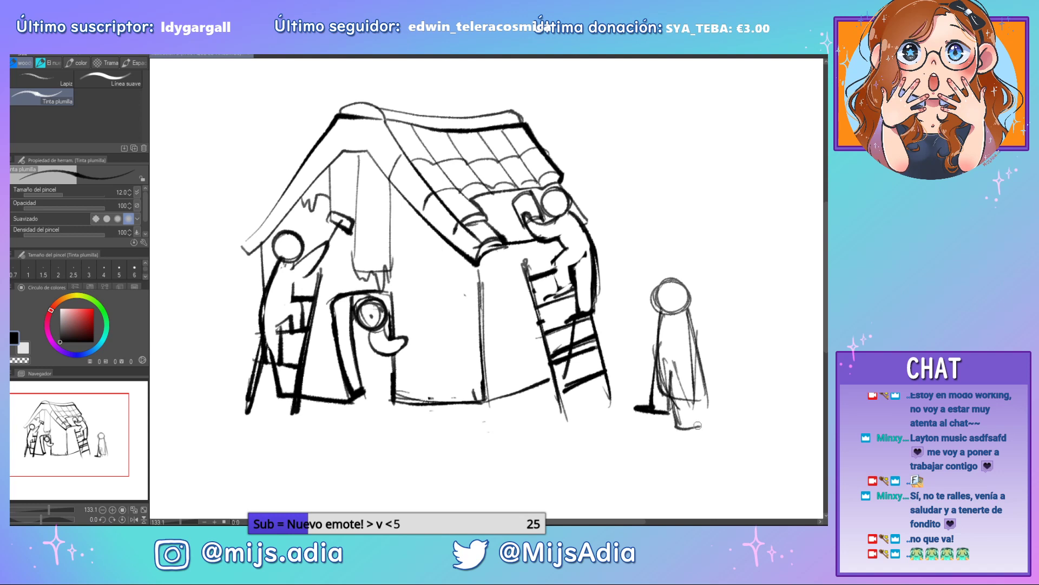
pyautogui.moveTo(693, 387); pyautogui.dragTo(700, 428)
pyautogui.moveTo(698, 411); pyautogui.dragTo(709, 433)
pyautogui.moveTo(674, 374)
pyautogui.mouseDown()
pyautogui.moveTo(678, 426)
pyautogui.moveTo(640, 419)
pyautogui.moveTo(658, 418)
pyautogui.mouseUp()
pyautogui.moveTo(663, 313)
pyautogui.mouseDown()
pyautogui.moveTo(655, 409)
pyautogui.moveTo(676, 418)
pyautogui.mouseUp()
# Erase the excess lines around the new figure's back, inner legs and feet
pyautogui.press('e')
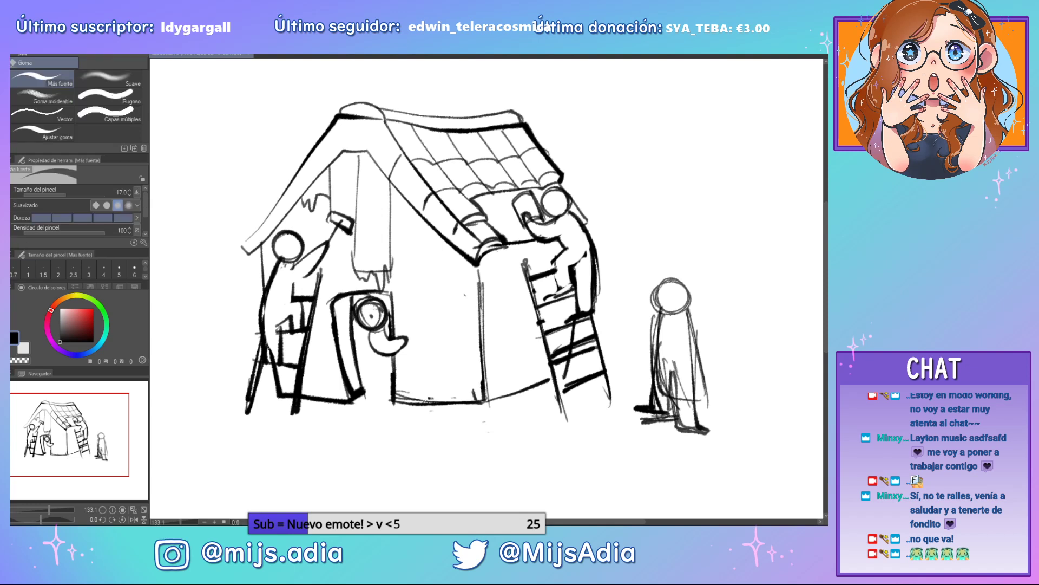
pyautogui.moveTo(642, 366)
pyautogui.mouseDown()
pyautogui.moveTo(653, 414)
pyautogui.moveTo(636, 409)
pyautogui.mouseUp()
pyautogui.moveTo(662, 326)
pyautogui.mouseDown()
pyautogui.moveTo(667, 406)
pyautogui.moveTo(663, 395)
pyautogui.moveTo(681, 374)
pyautogui.moveTo(685, 415)
pyautogui.mouseUp()
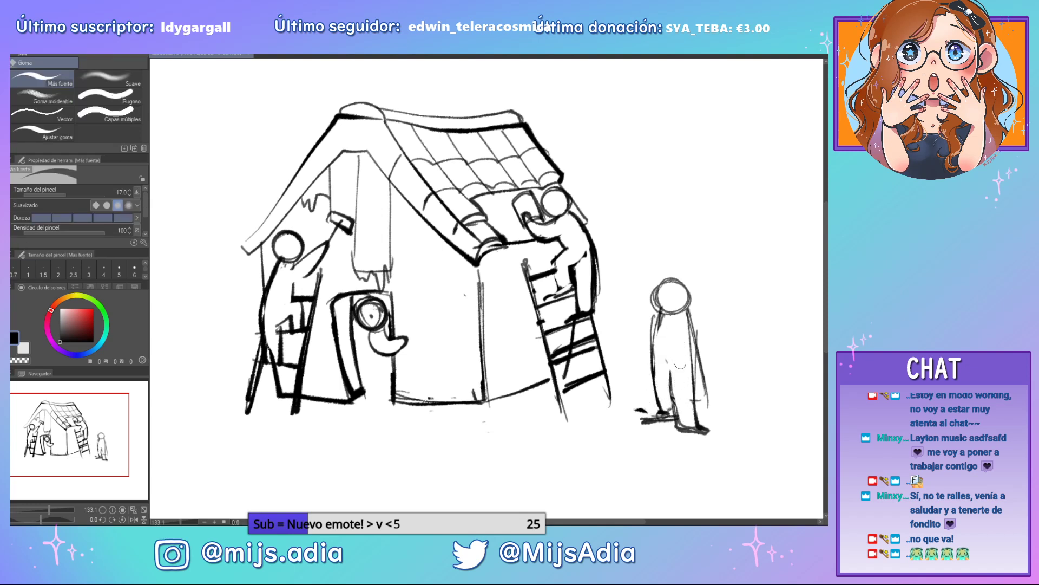
pyautogui.moveTo(679, 328)
pyautogui.mouseDown()
pyautogui.moveTo(693, 351)
pyautogui.moveTo(695, 422)
pyautogui.mouseUp()
pyautogui.moveTo(680, 327)
pyautogui.mouseDown()
pyautogui.moveTo(706, 401)
pyautogui.moveTo(696, 319)
pyautogui.moveTo(667, 274)
pyautogui.moveTo(699, 290)
pyautogui.moveTo(694, 430)
pyautogui.mouseUp()
# Redraw the new figure's right leg and foot, and add bent arms carrying a stack of tiles
pyautogui.press('p')
pyautogui.moveTo(694, 352)
pyautogui.mouseDown()
pyautogui.moveTo(694, 432)
pyautogui.moveTo(667, 440)
pyautogui.mouseUp()
pyautogui.moveTo(667, 440); pyautogui.dragTo(694, 425)
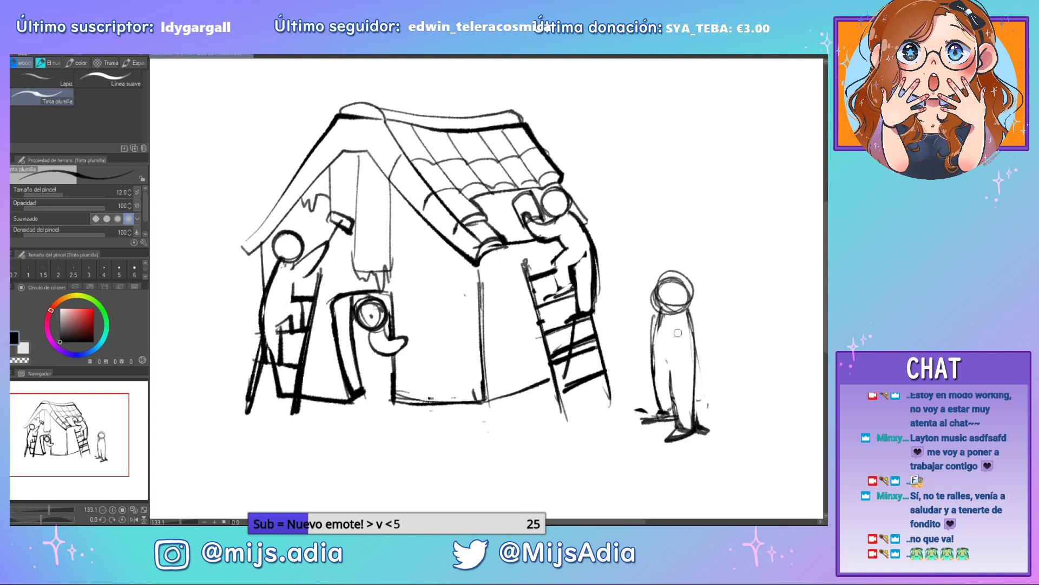
pyautogui.moveTo(678, 332)
pyautogui.mouseDown()
pyautogui.moveTo(673, 359)
pyautogui.moveTo(653, 336)
pyautogui.moveTo(661, 344)
pyautogui.moveTo(627, 331)
pyautogui.moveTo(668, 342)
pyautogui.mouseUp()
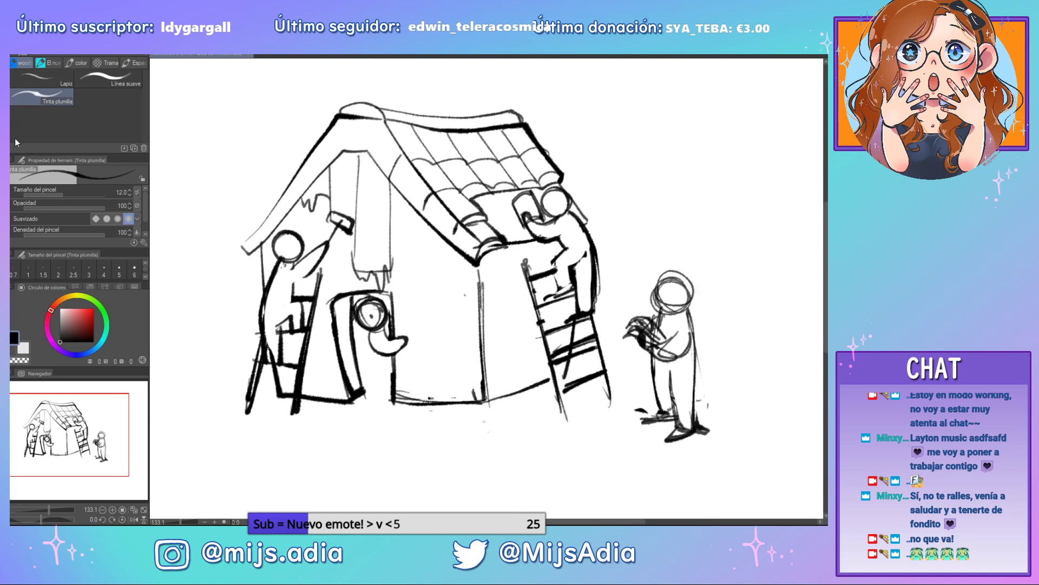
# Lasso the new tile-carrying figure, move it up and slightly right, scale it down a little, and deselect it
pyautogui.press('m')
pyautogui.moveTo(726, 273)
pyautogui.mouseDown()
pyautogui.moveTo(624, 320)
pyautogui.moveTo(688, 465)
pyautogui.moveTo(742, 298)
pyautogui.mouseUp()
pyautogui.moveTo(694, 375); pyautogui.dragTo(709, 337)
pyautogui.hotkey('ctrl', 't')
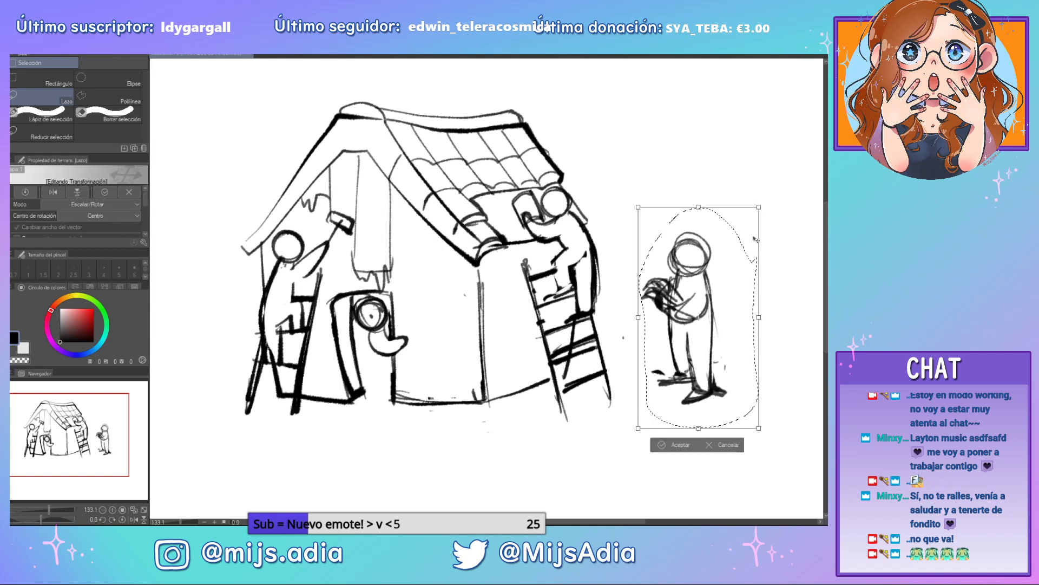
pyautogui.moveTo(716, 361); pyautogui.dragTo(722, 350)
pyautogui.press('Return')
pyautogui.hotkey('ctrl', 'd')
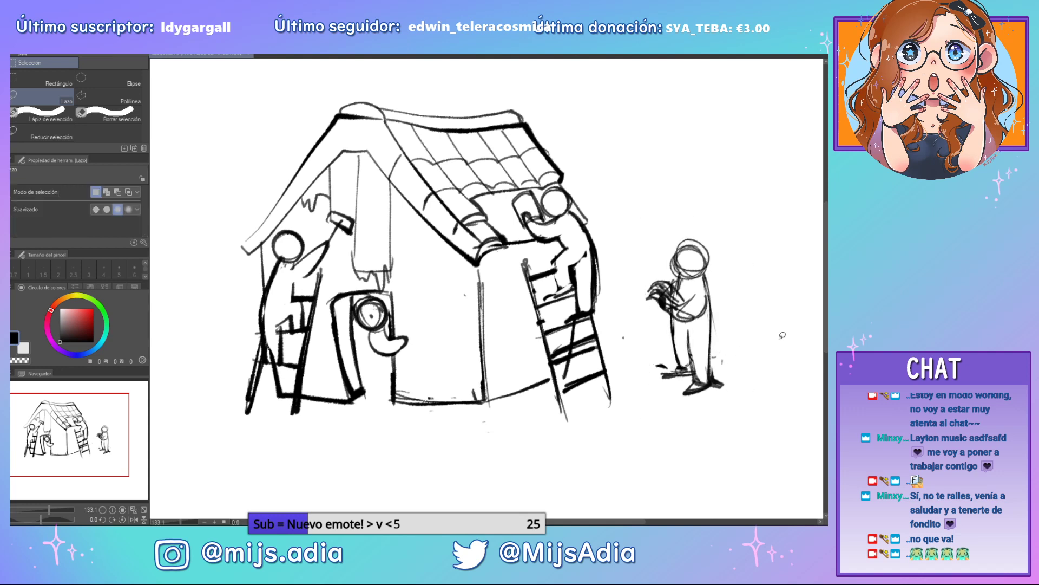
# Erase the overlapping head and body lines and the stray marks around the tile-carrying figure
pyautogui.press('e')
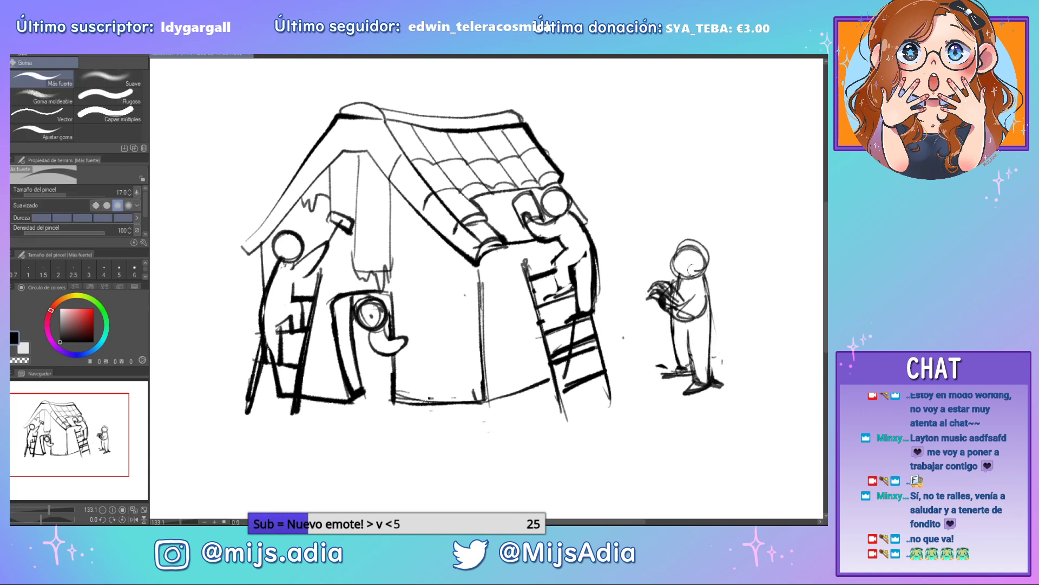
pyautogui.moveTo(700, 316)
pyautogui.mouseDown()
pyautogui.moveTo(682, 310)
pyautogui.moveTo(697, 305)
pyautogui.moveTo(668, 303)
pyautogui.moveTo(682, 312)
pyautogui.mouseUp()
pyautogui.moveTo(738, 295); pyautogui.dragTo(716, 319)
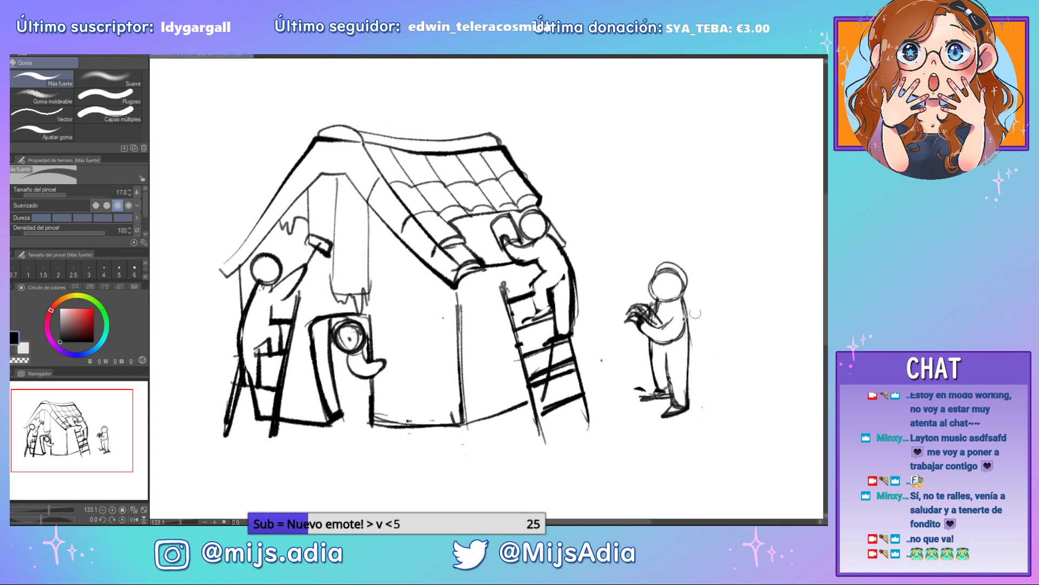
pyautogui.moveTo(724, 367)
pyautogui.mouseDown()
pyautogui.moveTo(749, 418)
pyautogui.moveTo(748, 390)
pyautogui.mouseUp()
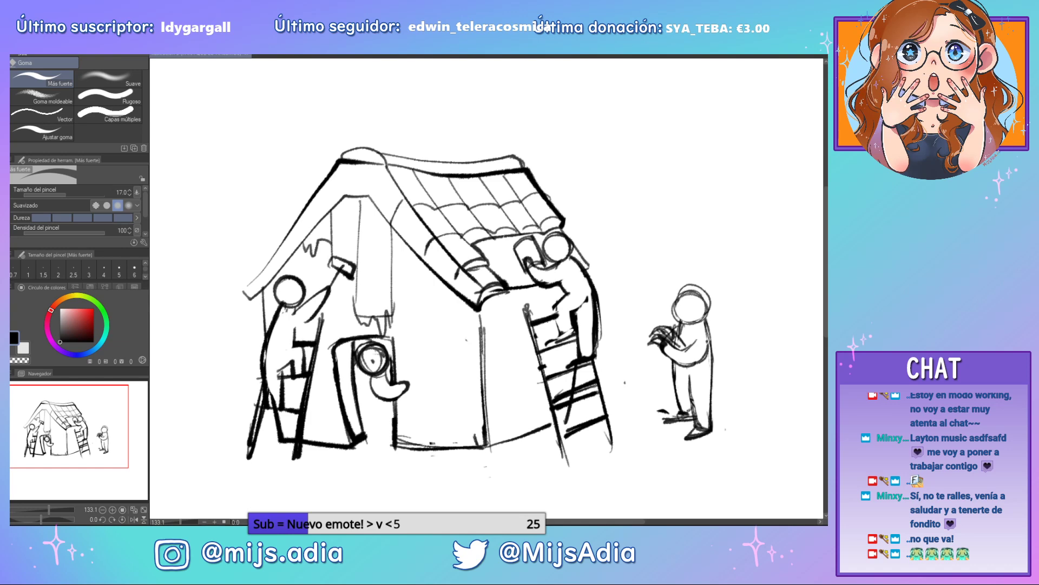
# Lasso the entire house scene with its figures, move it to the top of the canvas and scale it down
pyautogui.scroll(-4, 498, 287)
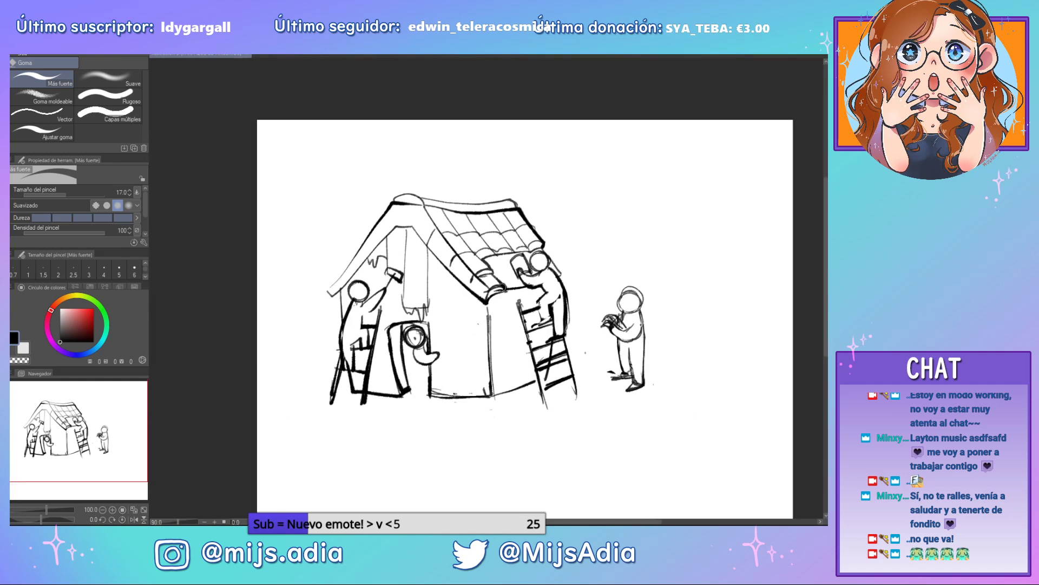
pyautogui.moveTo(634, 416); pyautogui.dragTo(618, 383)
pyautogui.press('m')
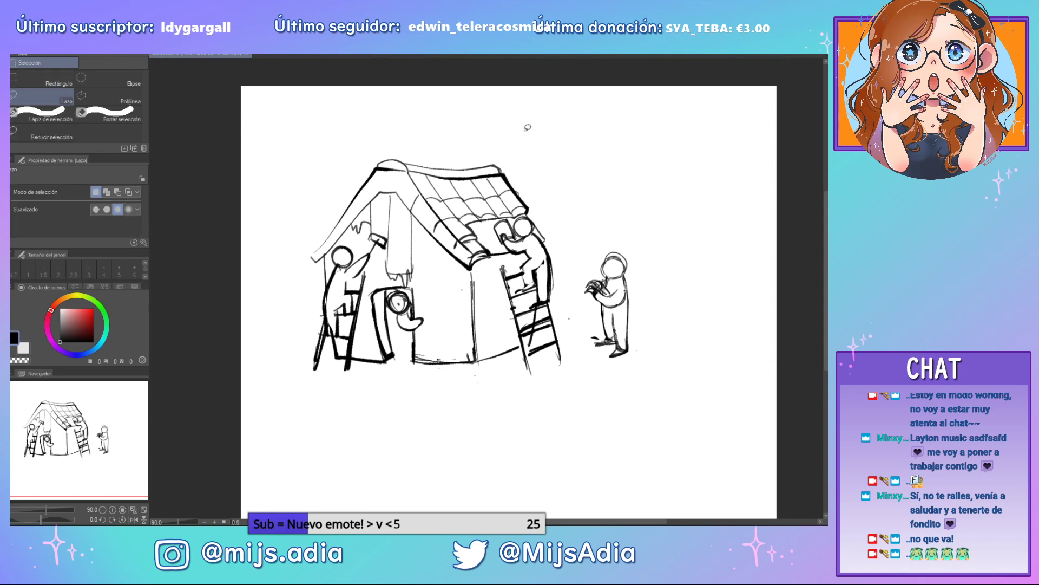
pyautogui.moveTo(524, 128)
pyautogui.mouseDown()
pyautogui.moveTo(368, 415)
pyautogui.moveTo(692, 228)
pyautogui.mouseUp()
pyautogui.hotkey('ctrl', 't')
pyautogui.moveTo(582, 212); pyautogui.dragTo(589, 160)
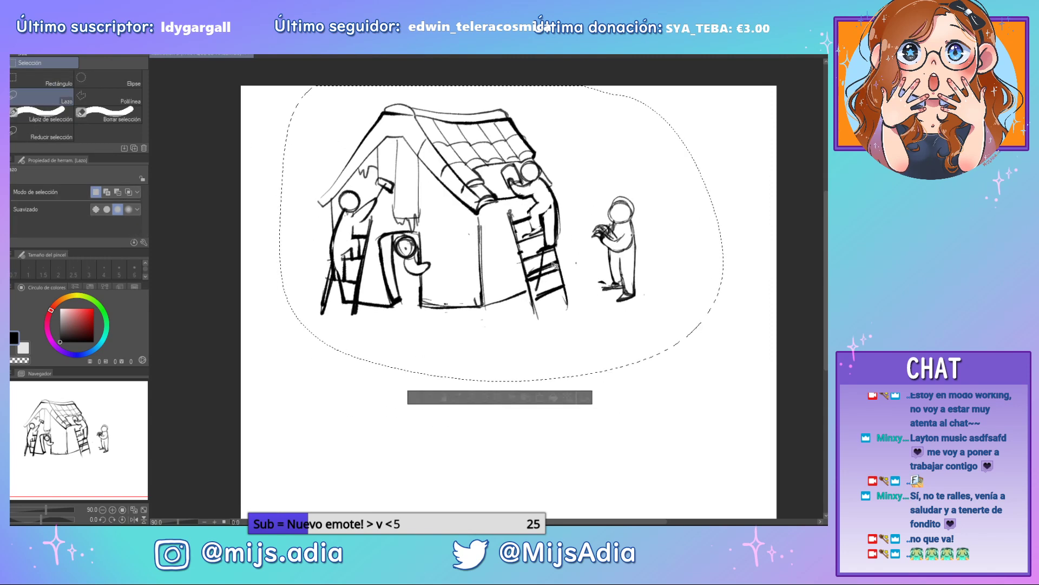
pyautogui.moveTo(723, 382); pyautogui.dragTo(681, 350)
pyautogui.moveTo(560, 279); pyautogui.dragTo(566, 285)
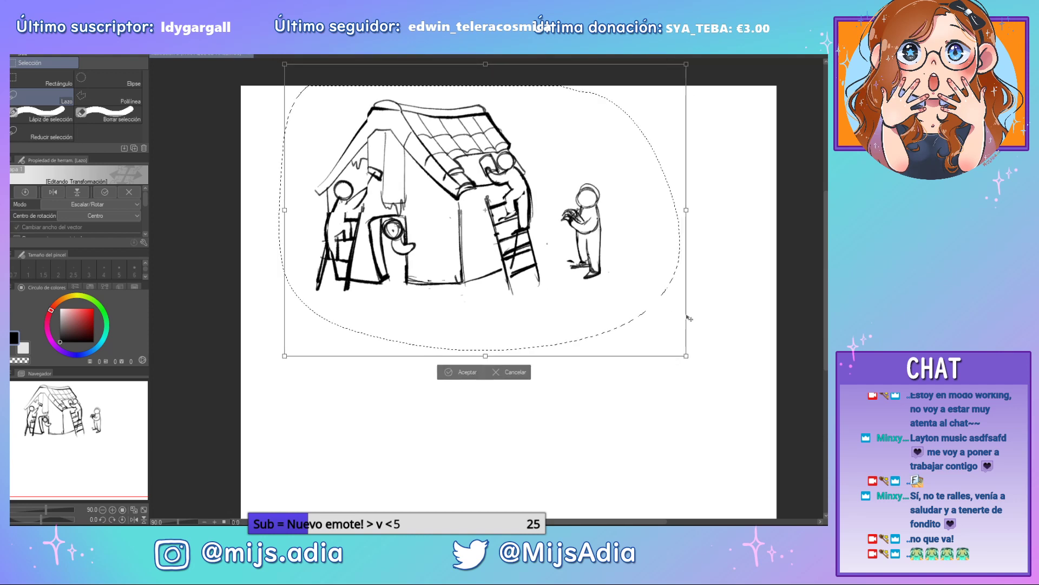
pyautogui.press('Return')
# Sketch a rectangular frame in the empty area of the canvas below the house scene
pyautogui.moveTo(635, 395)
pyautogui.mouseDown()
pyautogui.moveTo(672, 215)
pyautogui.moveTo(631, 383)
pyautogui.mouseUp()
pyautogui.scroll(3, 613, 362)
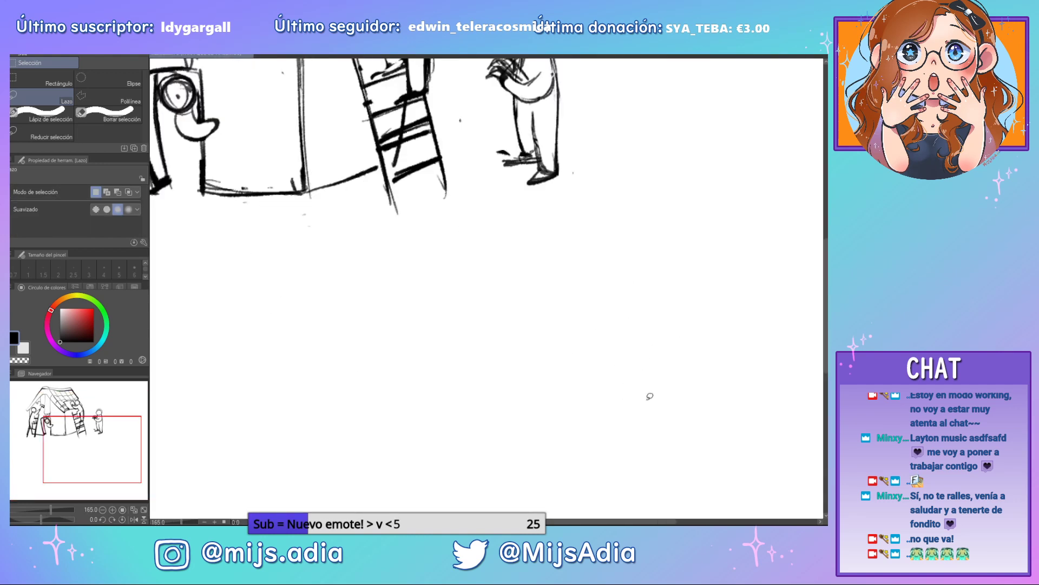
pyautogui.moveTo(563, 398)
pyautogui.mouseDown()
pyautogui.moveTo(600, 323)
pyautogui.moveTo(683, 245)
pyautogui.moveTo(696, 248)
pyautogui.mouseUp()
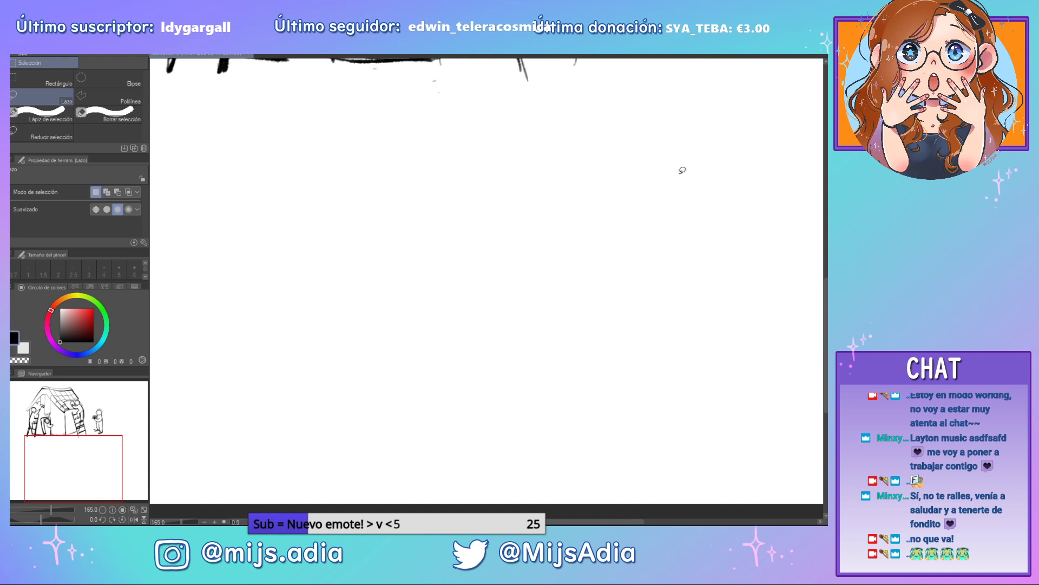
pyautogui.press('p')
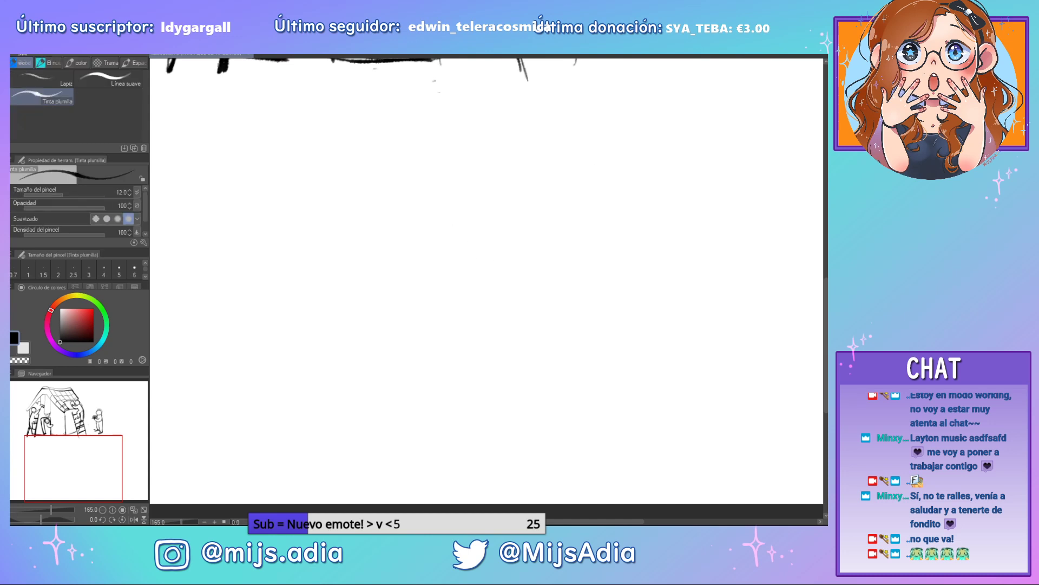
pyautogui.moveTo(651, 163)
pyautogui.mouseDown()
pyautogui.moveTo(295, 151)
pyautogui.moveTo(294, 352)
pyautogui.mouseUp()
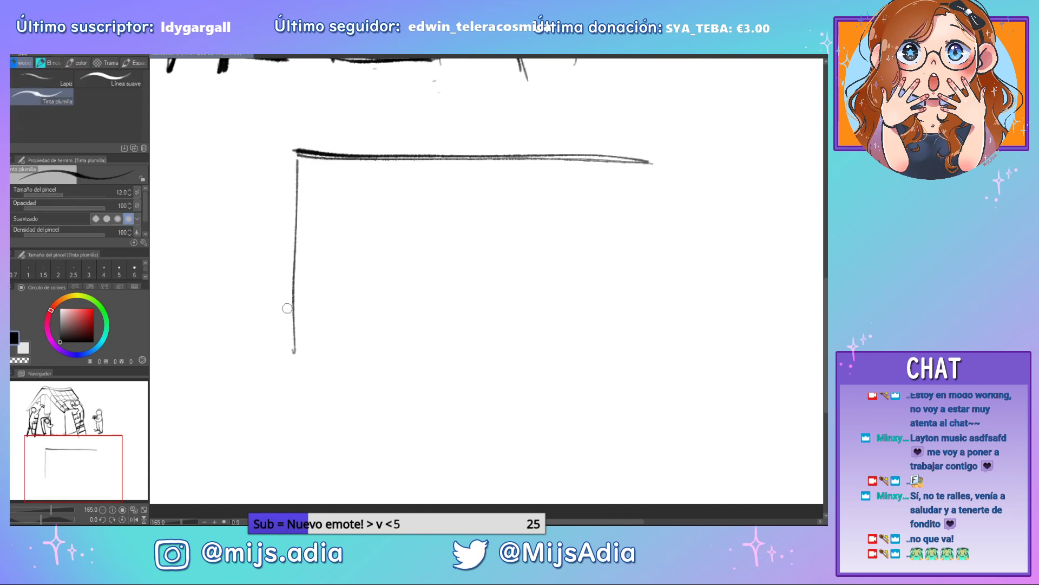
pyautogui.moveTo(292, 145)
pyautogui.mouseDown()
pyautogui.moveTo(295, 373)
pyautogui.moveTo(469, 393)
pyautogui.moveTo(555, 388)
pyautogui.mouseUp()
pyautogui.moveTo(303, 384); pyautogui.dragTo(614, 379)
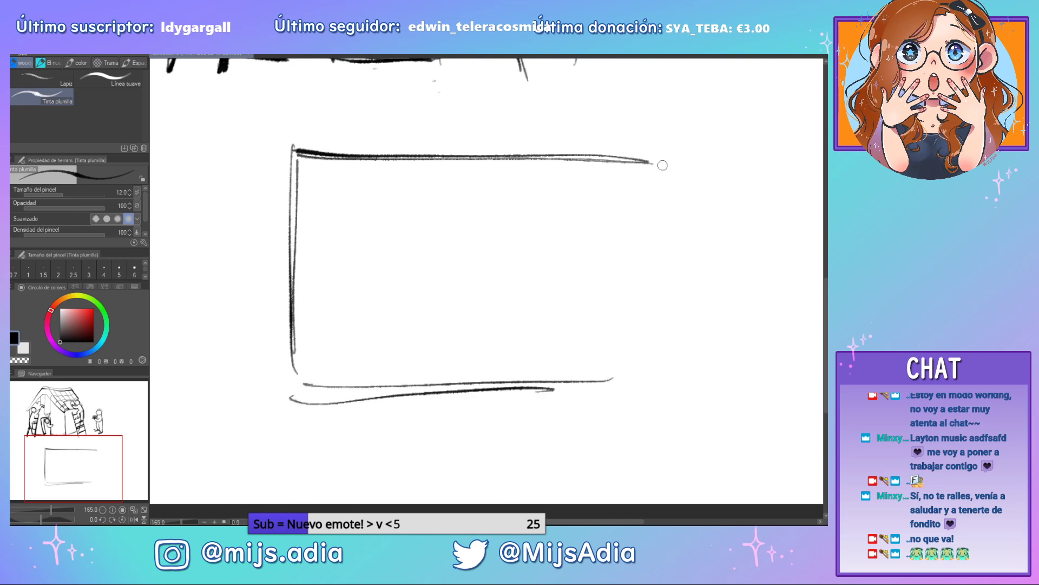
pyautogui.moveTo(663, 165)
pyautogui.mouseDown()
pyautogui.moveTo(638, 375)
pyautogui.moveTo(634, 354)
pyautogui.mouseUp()
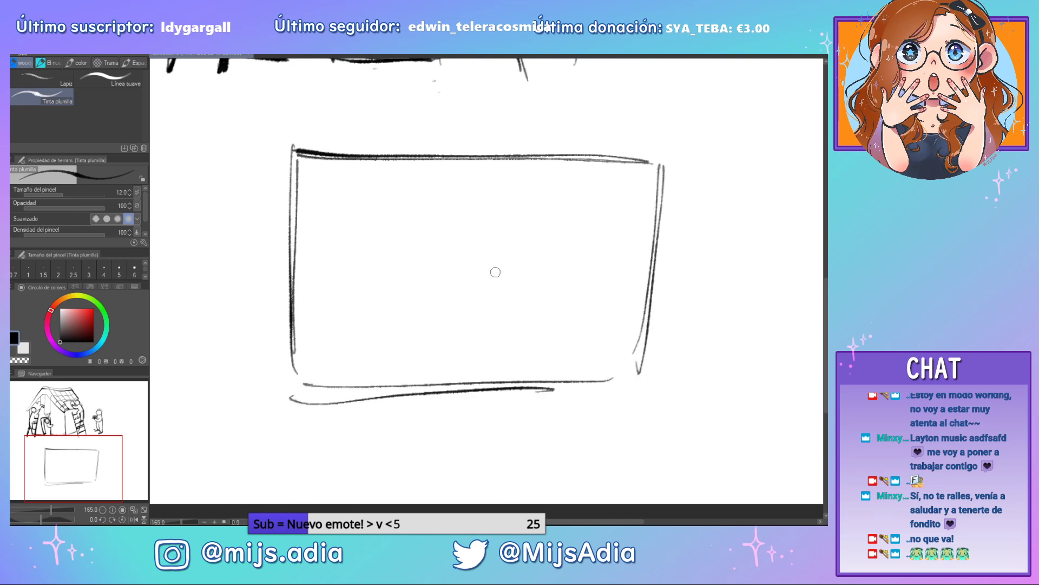
# Draw a stick figure with raised arms in the left half of the new frame
pyautogui.moveTo(423, 243)
pyautogui.mouseDown()
pyautogui.moveTo(391, 233)
pyautogui.moveTo(428, 228)
pyautogui.moveTo(420, 245)
pyautogui.moveTo(445, 196)
pyautogui.moveTo(429, 255)
pyautogui.moveTo(399, 215)
pyautogui.moveTo(415, 213)
pyautogui.moveTo(425, 228)
pyautogui.moveTo(420, 349)
pyautogui.moveTo(395, 368)
pyautogui.moveTo(408, 250)
pyautogui.moveTo(425, 335)
pyautogui.moveTo(442, 360)
pyautogui.moveTo(360, 248)
pyautogui.moveTo(410, 284)
pyautogui.moveTo(454, 234)
pyautogui.mouseUp()
pyautogui.hotkey('ctrl', 'z')
pyautogui.hotkey('ctrl', 'z')
pyautogui.hotkey('ctrl', 'z')
pyautogui.moveTo(453, 234); pyautogui.dragTo(431, 268)
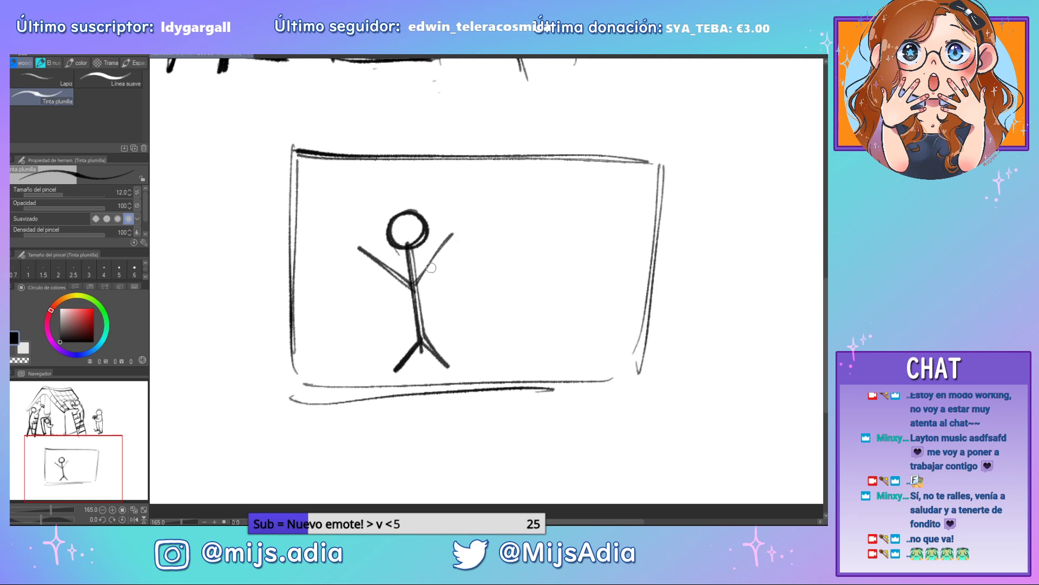
# Draw a second stick figure's head, body and legs beside the first, and add short strokes under the first figure's arms
pyautogui.moveTo(487, 198)
pyautogui.mouseDown()
pyautogui.moveTo(481, 219)
pyautogui.moveTo(503, 200)
pyautogui.moveTo(490, 236)
pyautogui.moveTo(512, 231)
pyautogui.moveTo(492, 254)
pyautogui.moveTo(490, 223)
pyautogui.moveTo(511, 240)
pyautogui.moveTo(500, 338)
pyautogui.moveTo(478, 358)
pyautogui.moveTo(524, 364)
pyautogui.mouseUp()
pyautogui.hotkey('ctrl', 'z')
pyautogui.hotkey('ctrl', 'z')
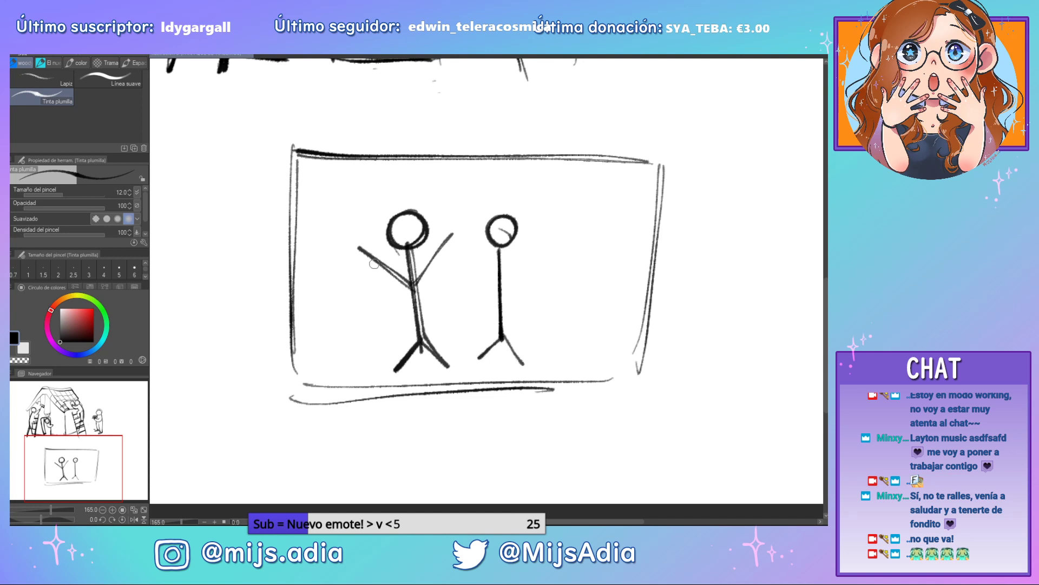
pyautogui.moveTo(374, 263)
pyautogui.mouseDown()
pyautogui.moveTo(387, 295)
pyautogui.moveTo(397, 277)
pyautogui.mouseUp()
pyautogui.moveTo(440, 248); pyautogui.dragTo(442, 264)
# Draw large rainbow-like arcs behind the stick figures and add raised arms to the second figure
pyautogui.moveTo(438, 160)
pyautogui.mouseDown()
pyautogui.moveTo(310, 296)
pyautogui.moveTo(324, 299)
pyautogui.moveTo(322, 315)
pyautogui.mouseUp()
pyautogui.moveTo(379, 260)
pyautogui.mouseDown()
pyautogui.moveTo(352, 307)
pyautogui.moveTo(393, 285)
pyautogui.moveTo(375, 310)
pyautogui.mouseUp()
pyautogui.moveTo(546, 171); pyautogui.dragTo(636, 248)
pyautogui.moveTo(535, 202)
pyautogui.mouseDown()
pyautogui.moveTo(587, 224)
pyautogui.moveTo(621, 270)
pyautogui.mouseUp()
pyautogui.moveTo(555, 245); pyautogui.dragTo(603, 295)
pyautogui.moveTo(454, 237)
pyautogui.mouseDown()
pyautogui.moveTo(488, 270)
pyautogui.moveTo(538, 240)
pyautogui.mouseUp()
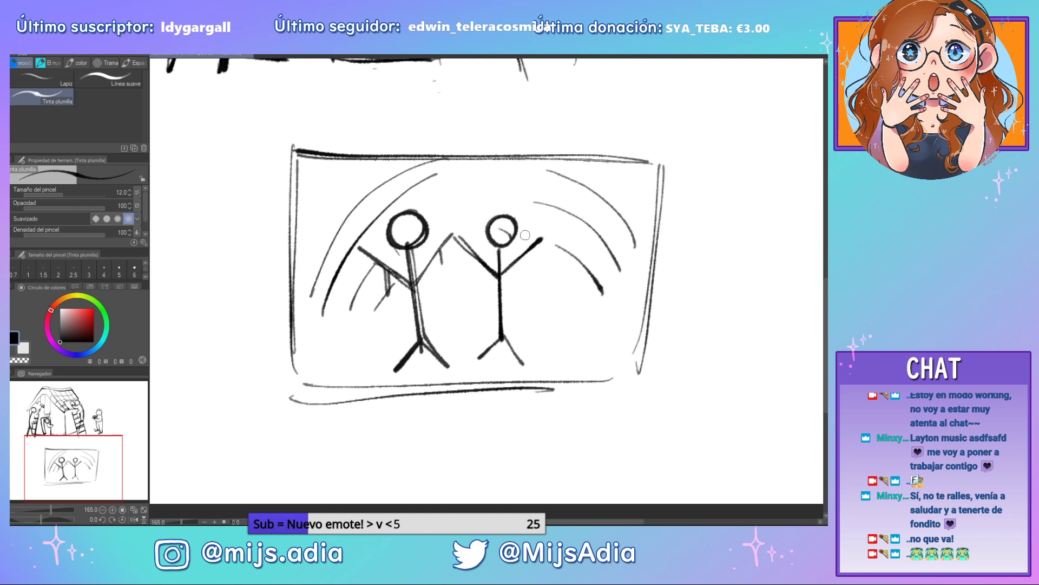
pyautogui.moveTo(520, 198); pyautogui.dragTo(423, 215)
pyautogui.moveTo(528, 178); pyautogui.dragTo(430, 175)
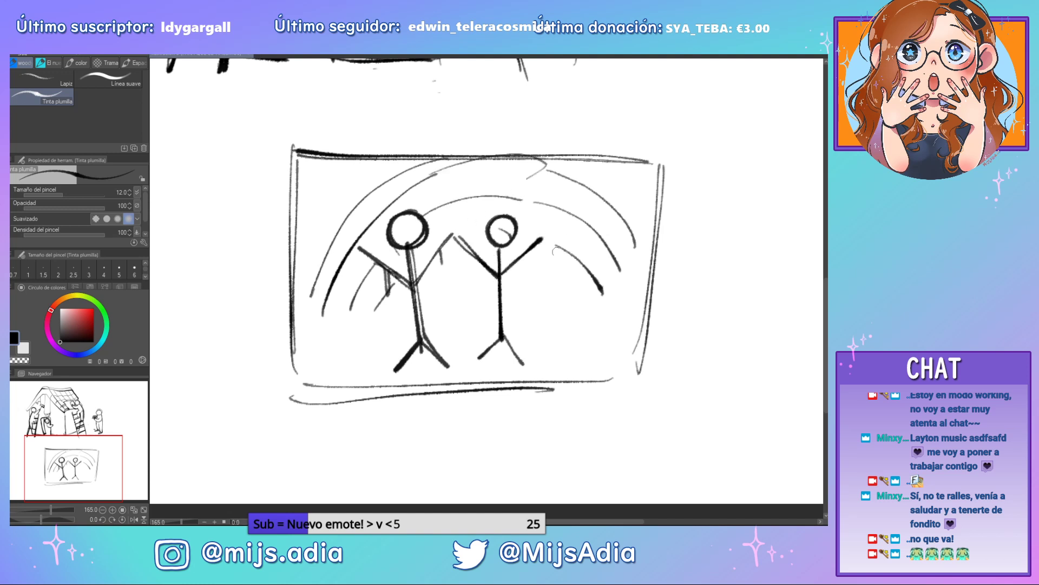
# Lasso both stick figures, scale them down and position them in the lower left of the frame
pyautogui.press('m')
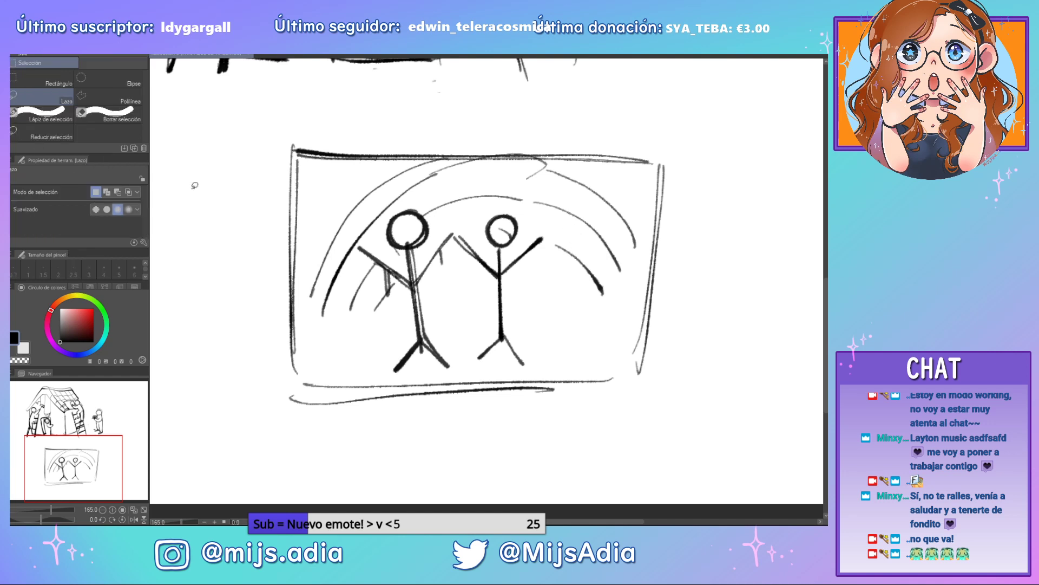
pyautogui.moveTo(431, 231)
pyautogui.mouseDown()
pyautogui.moveTo(411, 200)
pyautogui.moveTo(385, 234)
pyautogui.moveTo(356, 246)
pyautogui.moveTo(380, 258)
pyautogui.moveTo(404, 311)
pyautogui.moveTo(377, 366)
pyautogui.moveTo(454, 375)
pyautogui.moveTo(459, 277)
pyautogui.moveTo(461, 346)
pyautogui.moveTo(524, 371)
pyautogui.moveTo(551, 328)
pyautogui.moveTo(550, 253)
pyautogui.moveTo(533, 212)
pyautogui.moveTo(481, 207)
pyautogui.moveTo(447, 226)
pyautogui.mouseUp()
pyautogui.hotkey('ctrl', 't')
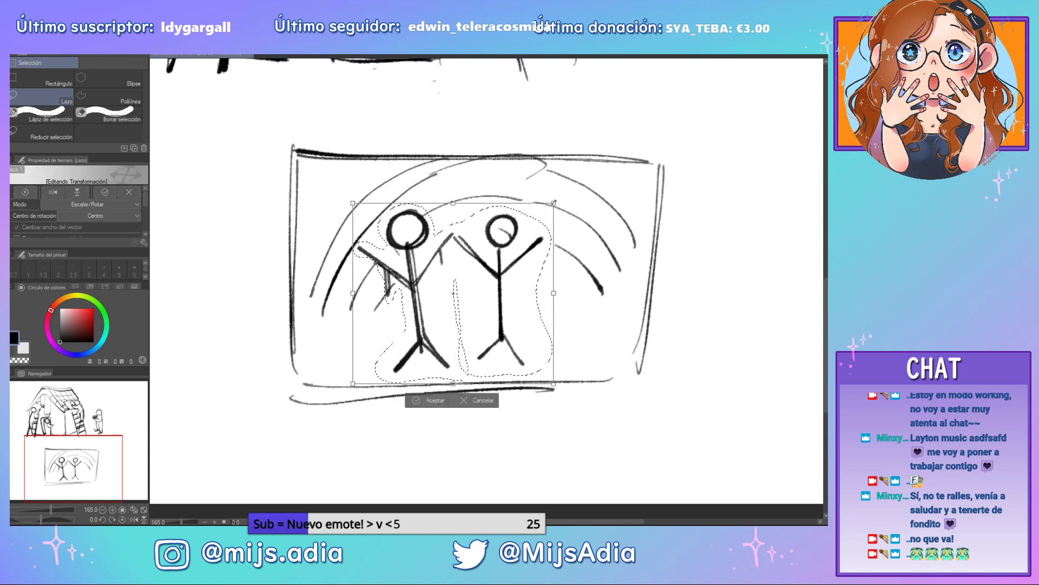
pyautogui.moveTo(552, 203); pyautogui.dragTo(510, 241)
pyautogui.moveTo(476, 318)
pyautogui.mouseDown()
pyautogui.moveTo(484, 298)
pyautogui.moveTo(475, 311)
pyautogui.mouseUp()
pyautogui.press('Return')
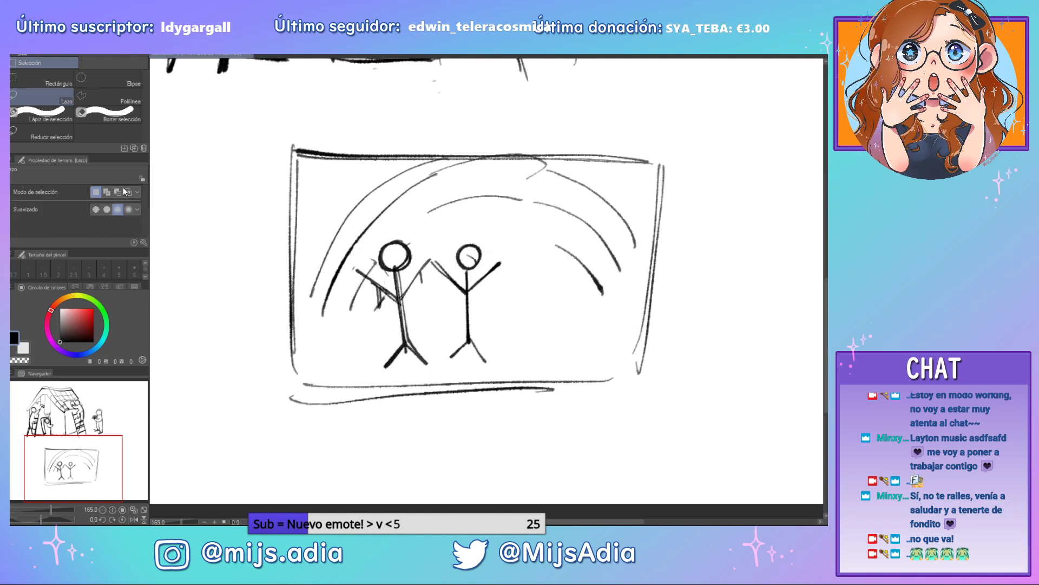
# Lasso the two stick figures, duplicate them, place the copy beside the originals in the right half of the frame, and deselect
pyautogui.press('p')
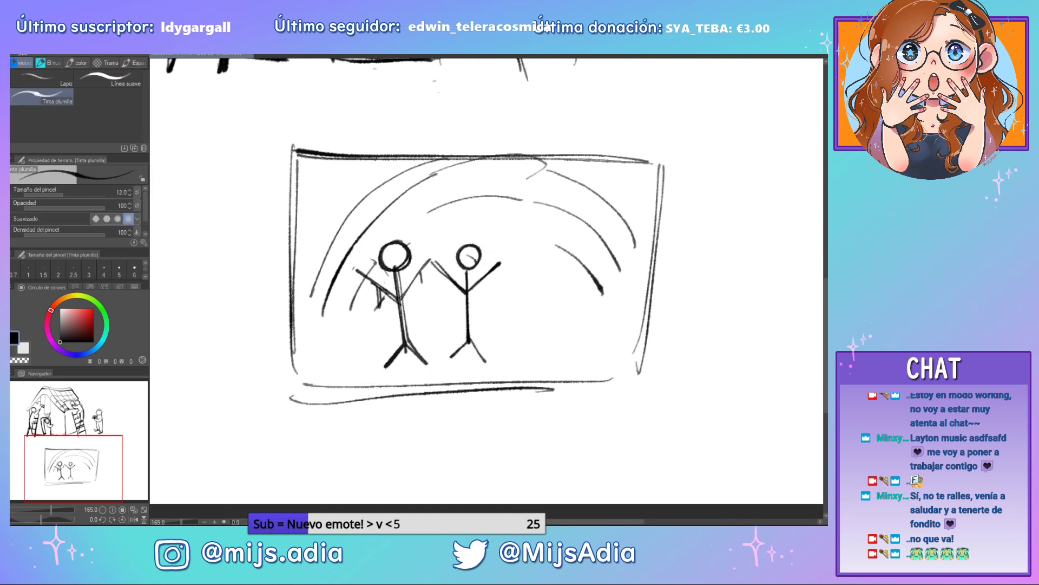
pyautogui.press('m')
pyautogui.moveTo(436, 244)
pyautogui.mouseDown()
pyautogui.moveTo(387, 227)
pyautogui.moveTo(371, 288)
pyautogui.moveTo(373, 347)
pyautogui.moveTo(524, 372)
pyautogui.moveTo(464, 230)
pyautogui.moveTo(437, 243)
pyautogui.mouseUp()
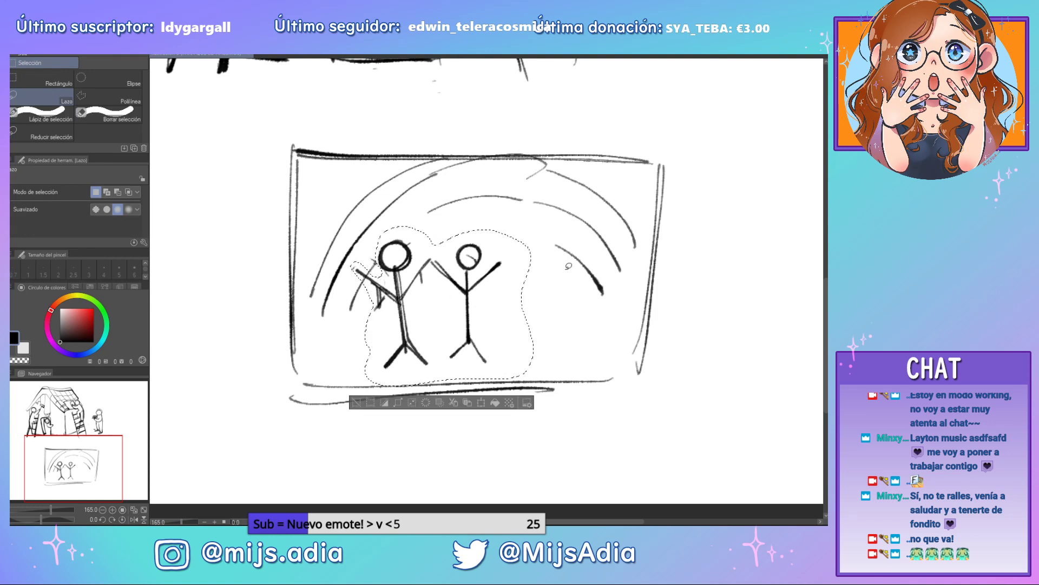
pyautogui.hotkey('ctrl', 'c')
pyautogui.hotkey('ctrl', 'v')
pyautogui.moveTo(462, 309); pyautogui.dragTo(608, 305)
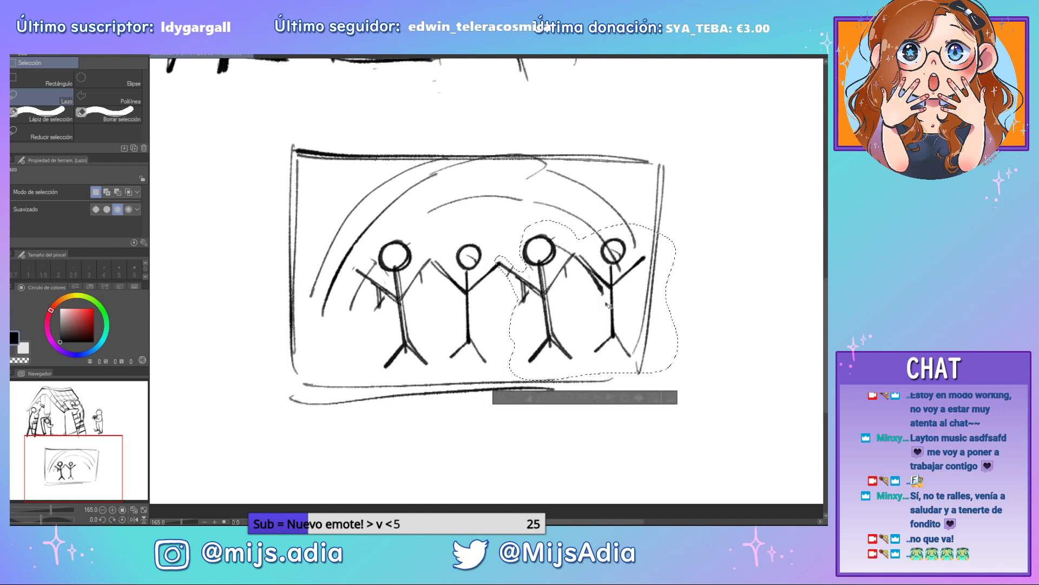
pyautogui.click(459, 230)
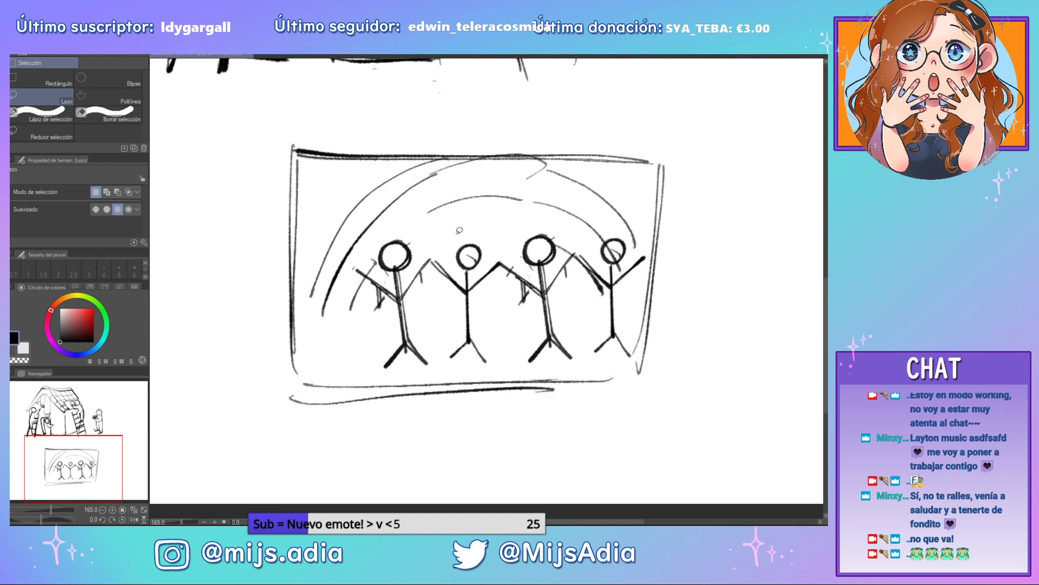
pyautogui.moveTo(459, 230)
pyautogui.mouseDown()
pyautogui.moveTo(351, 268)
pyautogui.moveTo(370, 307)
pyautogui.moveTo(354, 359)
pyautogui.moveTo(454, 375)
pyautogui.moveTo(615, 368)
pyautogui.moveTo(636, 331)
pyautogui.moveTo(649, 242)
pyautogui.moveTo(608, 228)
pyautogui.moveTo(580, 241)
pyautogui.moveTo(526, 219)
pyautogui.moveTo(479, 237)
pyautogui.mouseUp()
pyautogui.moveTo(615, 296); pyautogui.dragTo(579, 295)
pyautogui.press('Delete')
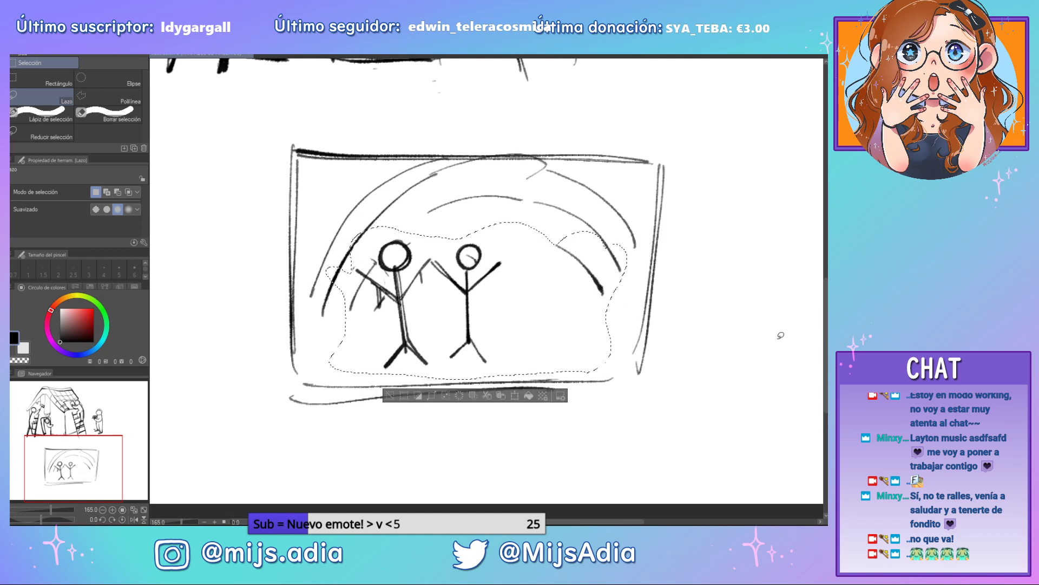
pyautogui.hotkey('ctrl', 'z')
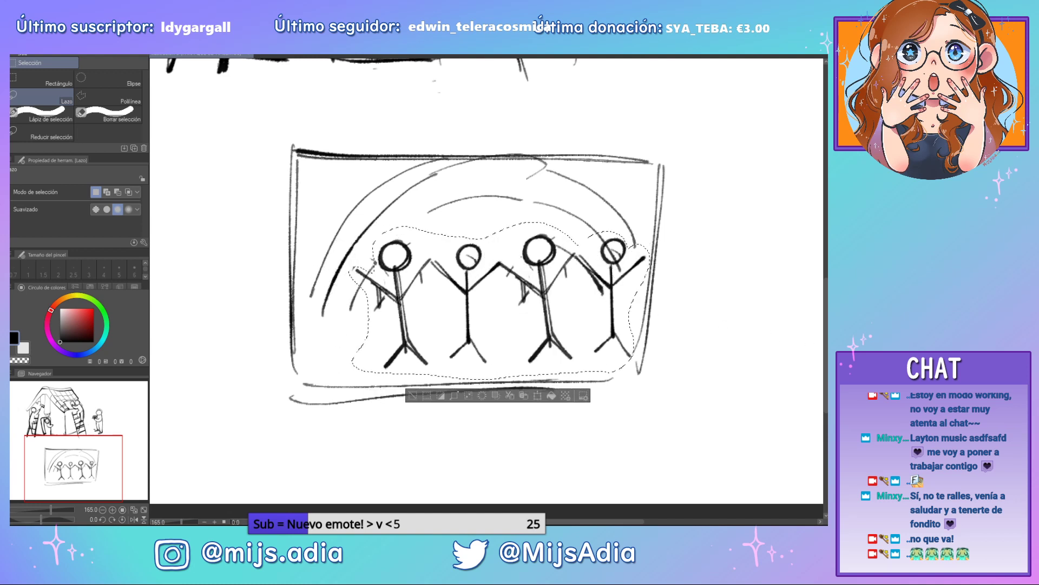
pyautogui.hotkey('ctrl', 'd')
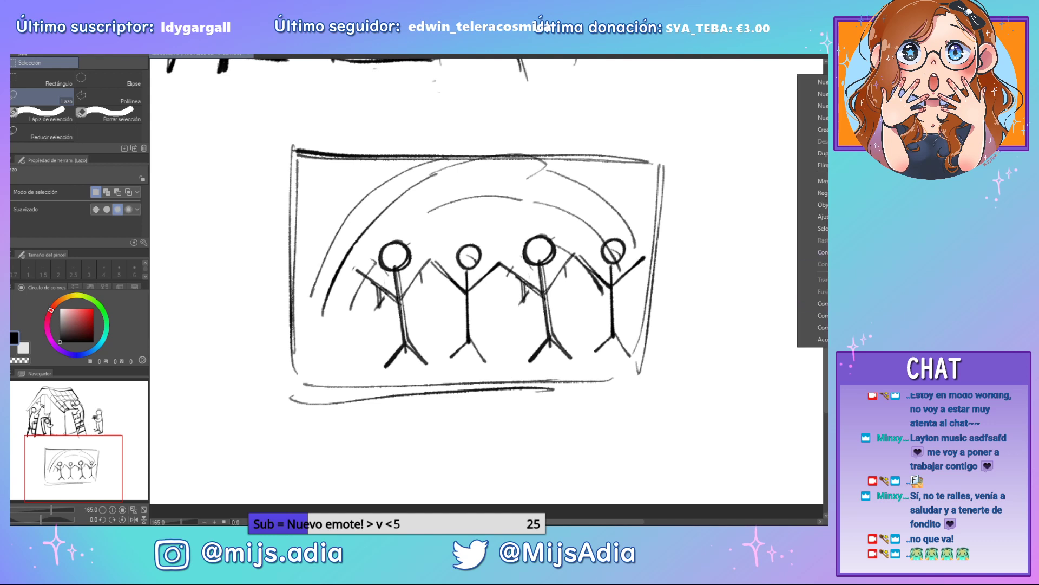
# Lasso all four stick figures, scale them down slightly and center them under the arcs
pyautogui.moveTo(636, 284)
pyautogui.mouseDown()
pyautogui.moveTo(653, 252)
pyautogui.moveTo(631, 230)
pyautogui.moveTo(595, 235)
pyautogui.moveTo(541, 217)
pyautogui.moveTo(377, 235)
pyautogui.moveTo(381, 268)
pyautogui.moveTo(351, 266)
pyautogui.moveTo(382, 311)
pyautogui.moveTo(358, 351)
pyautogui.moveTo(398, 372)
pyautogui.moveTo(620, 362)
pyautogui.moveTo(638, 355)
pyautogui.moveTo(628, 317)
pyautogui.moveTo(638, 283)
pyautogui.mouseUp()
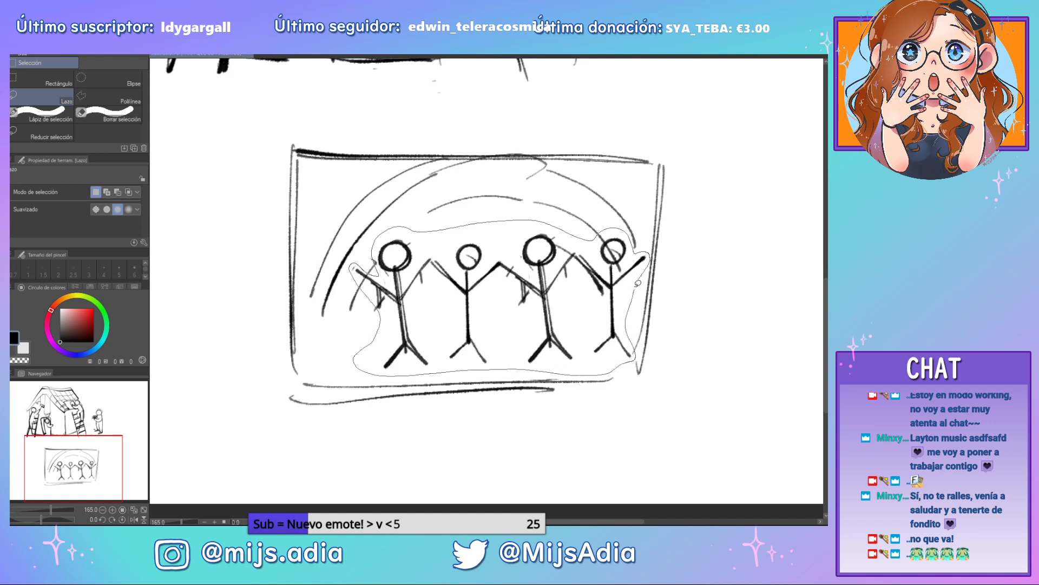
pyautogui.hotkey('ctrl', 't')
pyautogui.moveTo(594, 326); pyautogui.dragTo(572, 329)
pyautogui.moveTo(629, 223); pyautogui.dragTo(604, 235)
pyautogui.moveTo(548, 322); pyautogui.dragTo(579, 327)
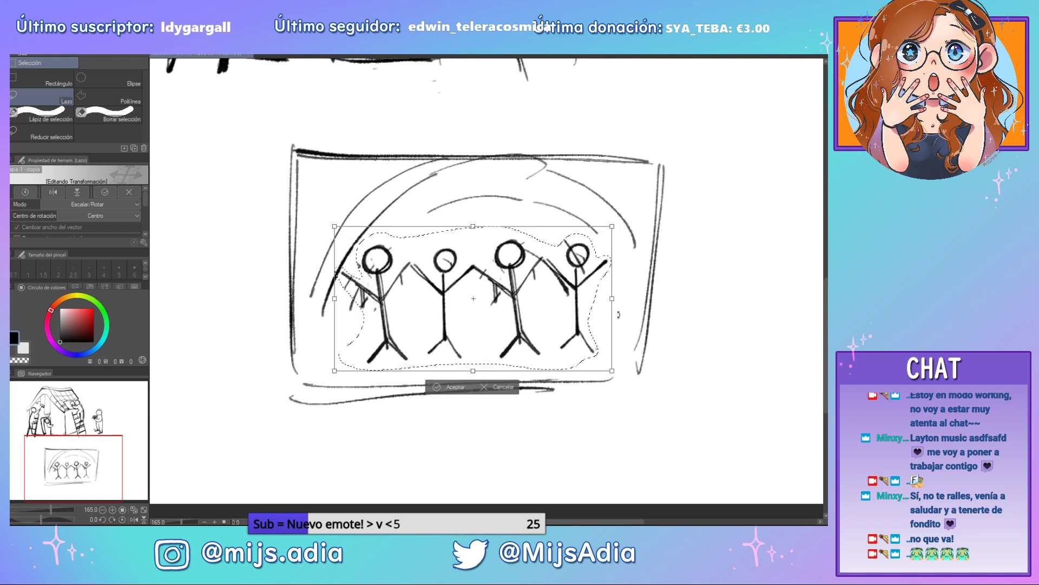
pyautogui.press('Return')
# Draw the rainbow's inner arc above the heads and close off both lower ends with short curved strokes
pyautogui.press('p')
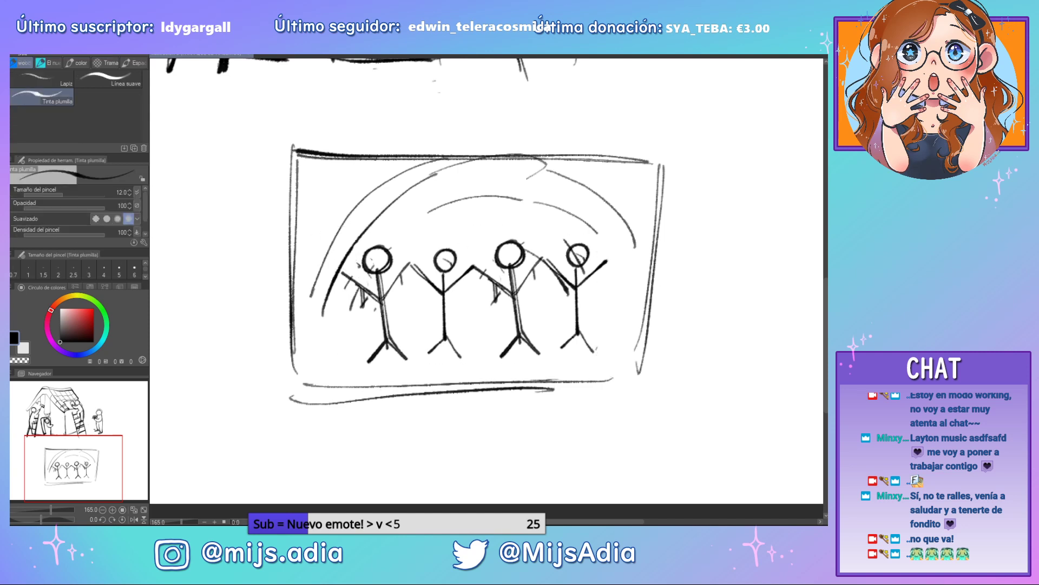
pyautogui.moveTo(406, 255); pyautogui.dragTo(508, 239)
pyautogui.moveTo(586, 290)
pyautogui.mouseDown()
pyautogui.moveTo(604, 266)
pyautogui.moveTo(622, 298)
pyautogui.mouseUp()
pyautogui.moveTo(629, 248); pyautogui.dragTo(634, 303)
pyautogui.moveTo(350, 302); pyautogui.dragTo(360, 325)
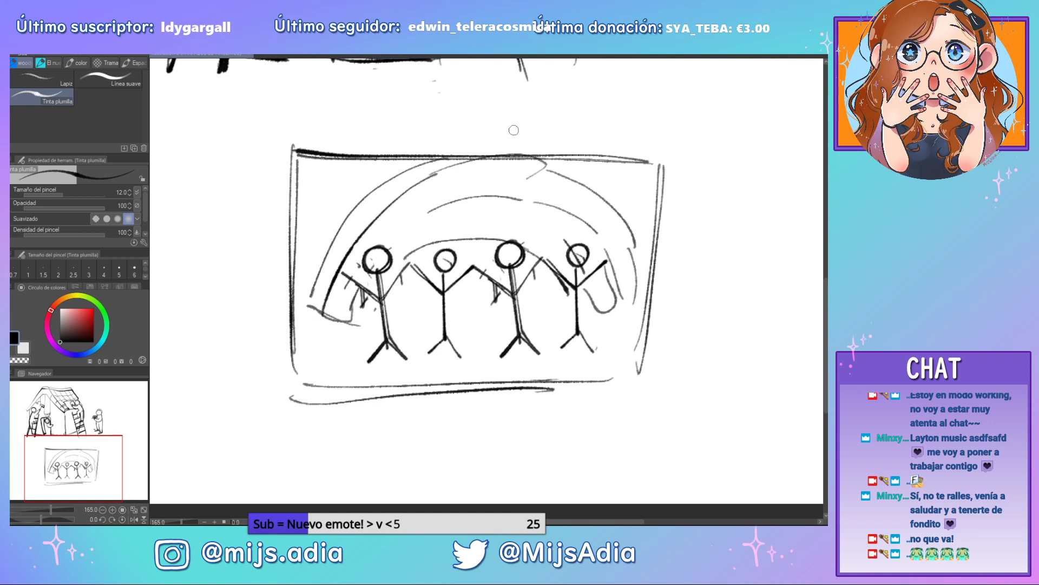
# Draw a paintbrush on the rainbow's outer left arc and a larger figure's head, torso and legs at the frame's left edge
pyautogui.moveTo(351, 214)
pyautogui.mouseDown()
pyautogui.moveTo(318, 251)
pyautogui.moveTo(380, 187)
pyautogui.mouseUp()
pyautogui.moveTo(342, 209); pyautogui.dragTo(335, 214)
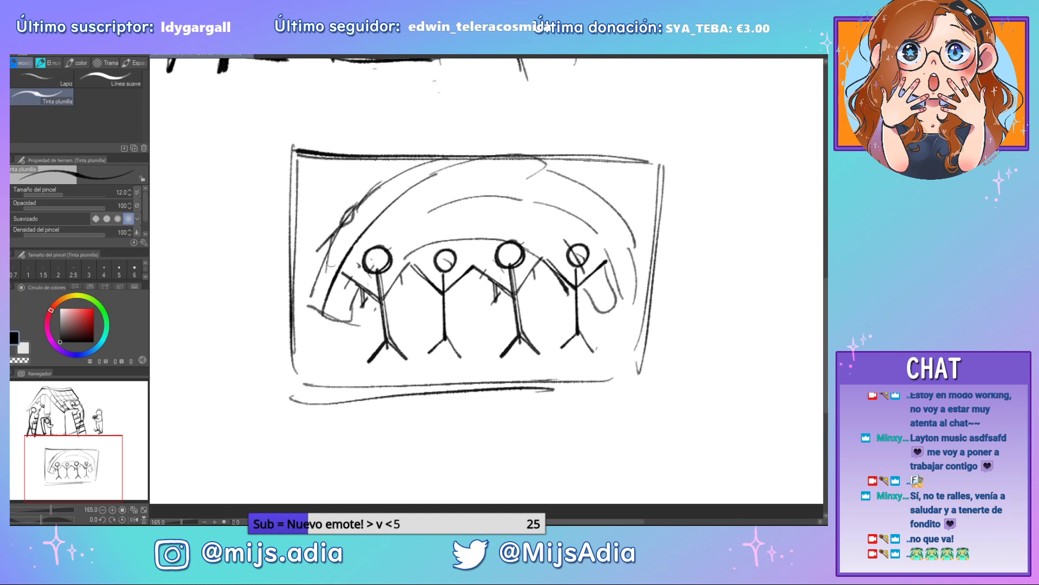
pyautogui.moveTo(297, 249)
pyautogui.mouseDown()
pyautogui.moveTo(280, 278)
pyautogui.moveTo(264, 381)
pyautogui.mouseUp()
pyautogui.hotkey('ctrl', 'z')
pyautogui.moveTo(278, 280)
pyautogui.mouseDown()
pyautogui.moveTo(251, 388)
pyautogui.moveTo(288, 404)
pyautogui.moveTo(319, 398)
pyautogui.mouseUp()
pyautogui.moveTo(265, 342)
pyautogui.mouseDown()
pyautogui.moveTo(233, 344)
pyautogui.moveTo(230, 369)
pyautogui.moveTo(281, 368)
pyautogui.mouseUp()
pyautogui.moveTo(283, 327); pyautogui.dragTo(300, 406)
pyautogui.moveTo(312, 334)
pyautogui.mouseDown()
pyautogui.moveTo(310, 404)
pyautogui.moveTo(295, 409)
pyautogui.moveTo(296, 355)
pyautogui.mouseUp()
pyautogui.moveTo(277, 279)
pyautogui.mouseDown()
pyautogui.moveTo(269, 349)
pyautogui.moveTo(264, 340)
pyautogui.mouseUp()
# Draw the larger figure's raised arm reaching from the shoulder to the paintbrush on the rainbow
pyautogui.moveTo(337, 236); pyautogui.dragTo(298, 284)
pyautogui.moveTo(332, 241); pyautogui.dragTo(299, 282)
pyautogui.moveTo(308, 303); pyautogui.dragTo(334, 255)
pyautogui.moveTo(307, 302)
pyautogui.mouseDown()
pyautogui.moveTo(349, 224)
pyautogui.moveTo(328, 267)
pyautogui.moveTo(268, 315)
pyautogui.mouseUp()
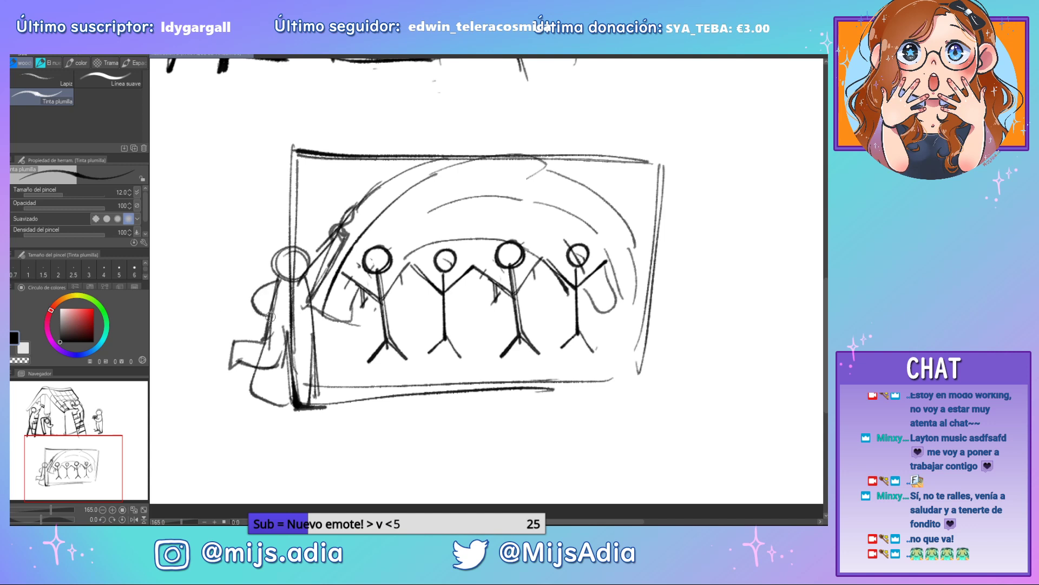
# Erase the frame lines crossing the painter's body and add dark strokes around the head
pyautogui.press('e')
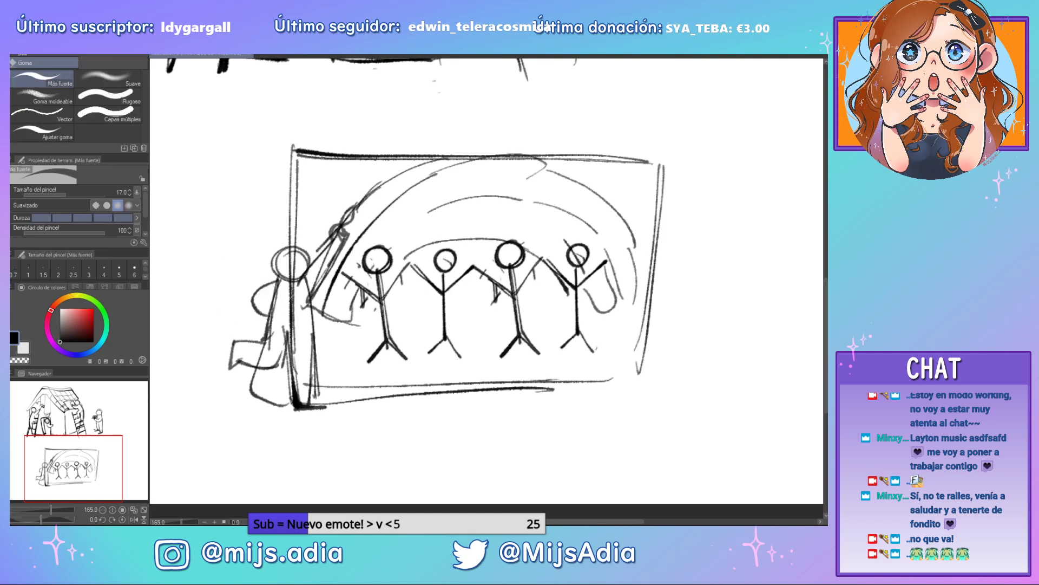
pyautogui.moveTo(262, 357)
pyautogui.mouseDown()
pyautogui.moveTo(286, 325)
pyautogui.moveTo(307, 237)
pyautogui.mouseUp()
pyautogui.press('p')
pyautogui.moveTo(304, 277)
pyautogui.mouseDown()
pyautogui.moveTo(302, 236)
pyautogui.moveTo(293, 266)
pyautogui.mouseUp()
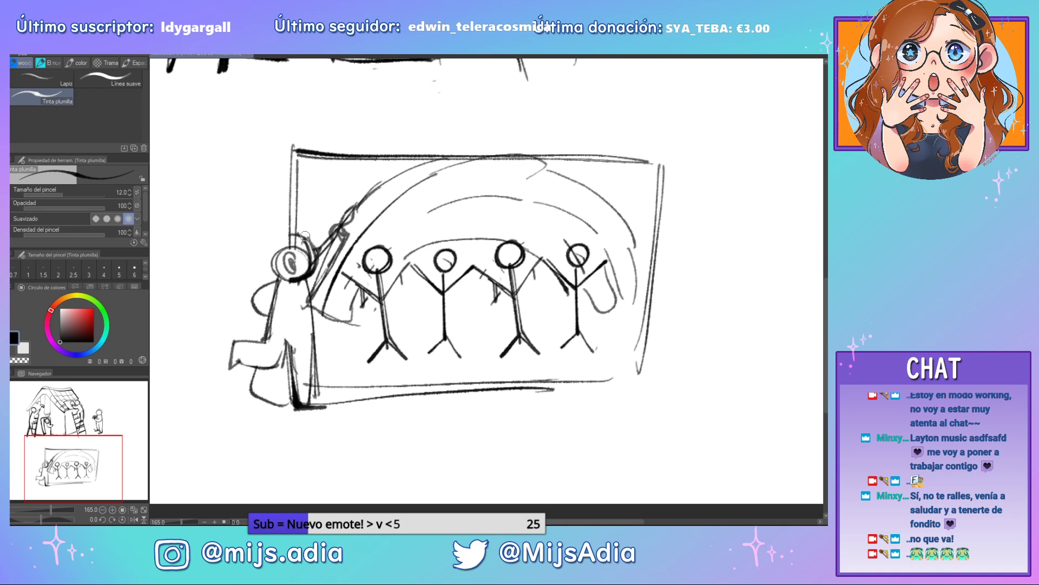
# Draw the painter's shoulder-length hair falling behind the head, with a bump at the forehead and a jagged lower edge
pyautogui.moveTo(304, 231)
pyautogui.mouseDown()
pyautogui.moveTo(297, 223)
pyautogui.moveTo(256, 259)
pyautogui.mouseUp()
pyautogui.hotkey('ctrl', 'z')
pyautogui.moveTo(296, 223)
pyautogui.mouseDown()
pyautogui.moveTo(313, 240)
pyautogui.moveTo(301, 244)
pyautogui.moveTo(295, 220)
pyautogui.moveTo(274, 235)
pyautogui.moveTo(310, 225)
pyautogui.moveTo(273, 227)
pyautogui.moveTo(248, 278)
pyautogui.mouseUp()
pyautogui.hotkey('ctrl', 'z')
pyautogui.moveTo(263, 236)
pyautogui.mouseDown()
pyautogui.moveTo(235, 280)
pyautogui.moveTo(265, 292)
pyautogui.mouseUp()
pyautogui.moveTo(274, 265)
pyautogui.mouseDown()
pyautogui.moveTo(264, 292)
pyautogui.moveTo(286, 307)
pyautogui.mouseUp()
pyautogui.moveTo(299, 250); pyautogui.dragTo(287, 307)
pyautogui.moveTo(298, 260); pyautogui.dragTo(289, 308)
# Erase the head circle and overlapping lines inside the painter's hair, and clean up the arm and torso lines
pyautogui.press('e')
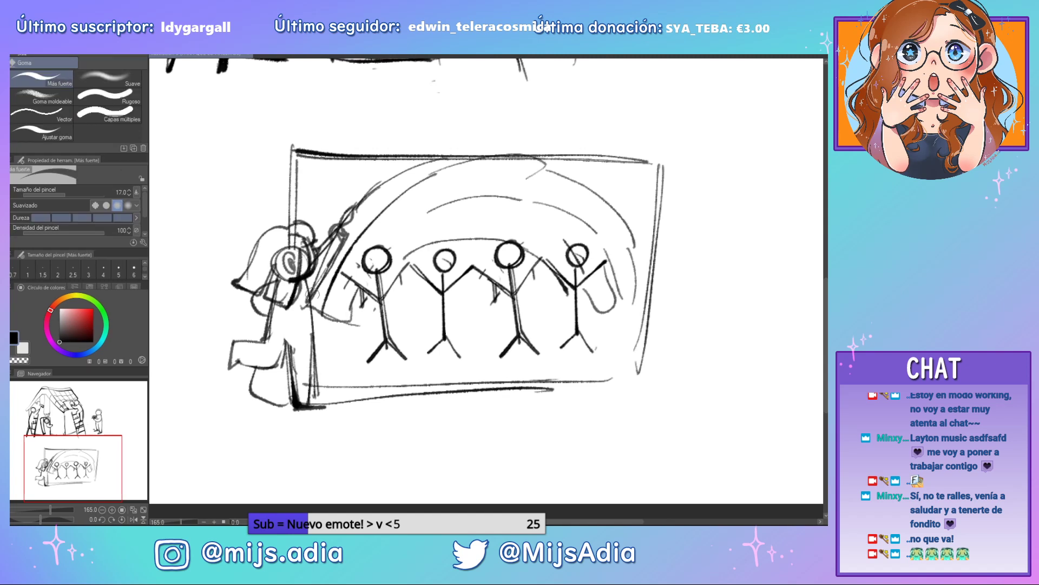
pyautogui.moveTo(291, 260); pyautogui.dragTo(278, 287)
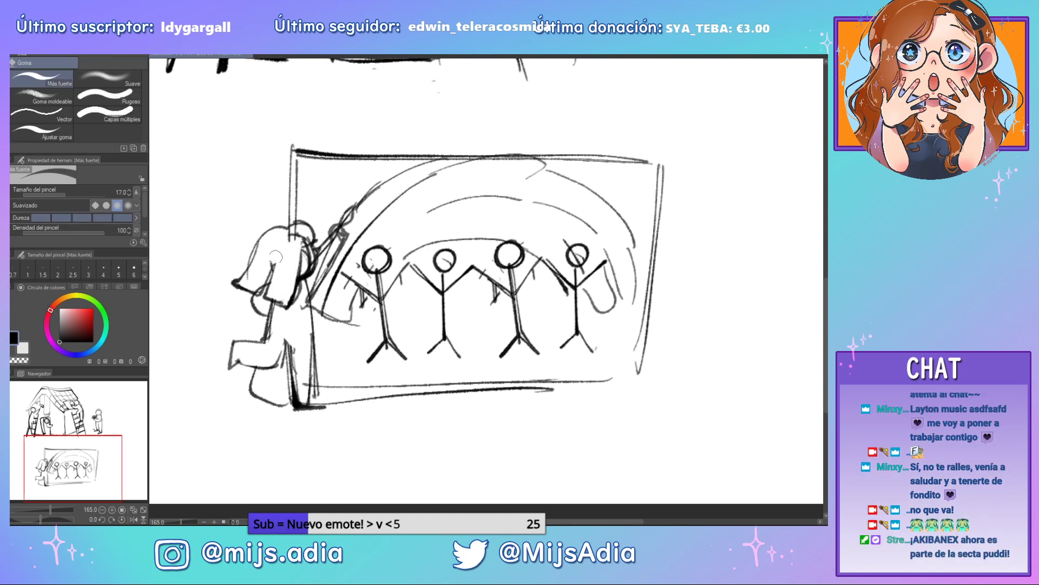
pyautogui.moveTo(299, 242); pyautogui.dragTo(310, 239)
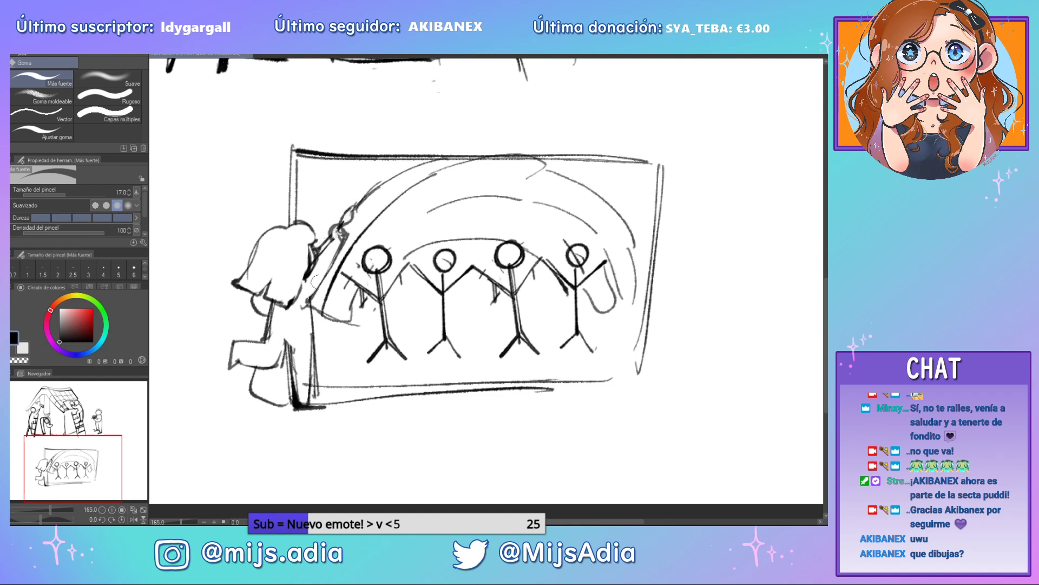
pyautogui.moveTo(486, 328); pyautogui.dragTo(456, 311)
pyautogui.moveTo(273, 276); pyautogui.dragTo(276, 368)
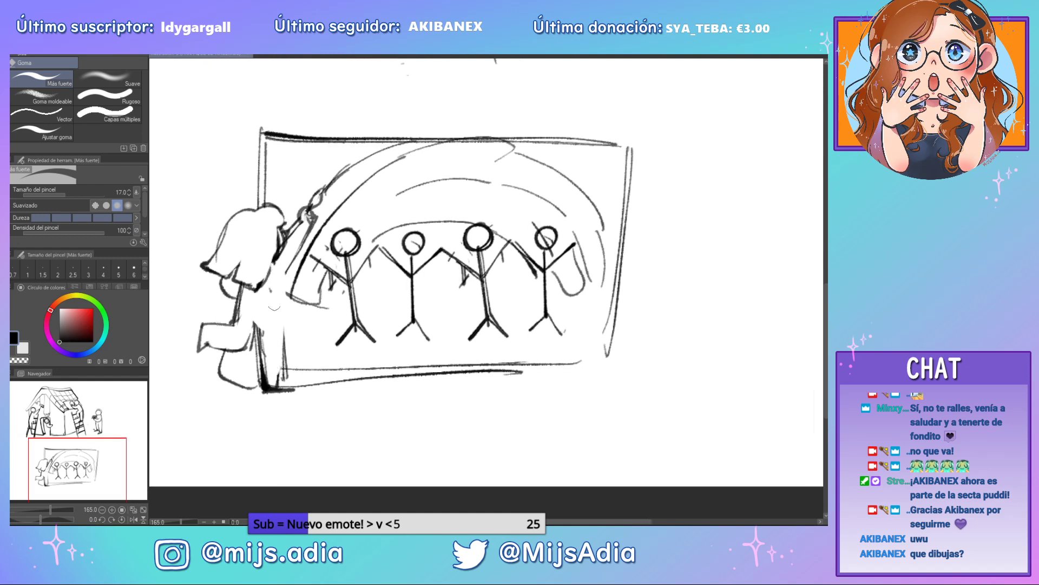
# Redraw the painter's torso and front leg with the pen, adding a shirt hem, pocket area and trouser details
pyautogui.press('p')
pyautogui.moveTo(287, 266)
pyautogui.mouseDown()
pyautogui.moveTo(281, 382)
pyautogui.moveTo(299, 389)
pyautogui.mouseUp()
pyautogui.hotkey('ctrl', 'z')
pyautogui.moveTo(241, 281)
pyautogui.mouseDown()
pyautogui.moveTo(265, 313)
pyautogui.moveTo(229, 302)
pyautogui.moveTo(287, 308)
pyautogui.mouseUp()
pyautogui.hotkey('ctrl', 'z')
pyautogui.moveTo(286, 312); pyautogui.dragTo(287, 276)
pyautogui.moveTo(217, 321)
pyautogui.mouseDown()
pyautogui.moveTo(224, 350)
pyautogui.moveTo(238, 351)
pyautogui.mouseUp()
pyautogui.moveTo(284, 375)
pyautogui.mouseDown()
pyautogui.moveTo(262, 377)
pyautogui.moveTo(275, 376)
pyautogui.mouseUp()
pyautogui.moveTo(238, 317); pyautogui.dragTo(257, 331)
pyautogui.moveTo(241, 314); pyautogui.dragTo(267, 325)
# Draw a cross-legged figure seen from behind at the frame's lower center, with one arm raised and pointed tufts of hair
pyautogui.moveTo(568, 396); pyautogui.dragTo(544, 391)
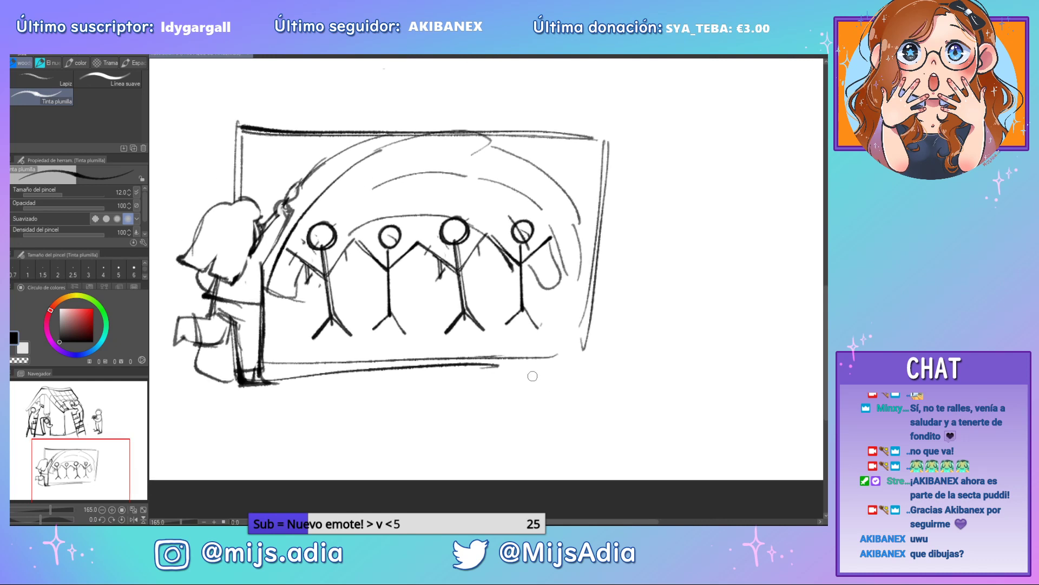
pyautogui.moveTo(431, 305)
pyautogui.mouseDown()
pyautogui.moveTo(422, 335)
pyautogui.moveTo(387, 354)
pyautogui.moveTo(388, 379)
pyautogui.moveTo(402, 398)
pyautogui.moveTo(436, 375)
pyautogui.moveTo(442, 383)
pyautogui.moveTo(428, 334)
pyautogui.moveTo(394, 399)
pyautogui.moveTo(393, 338)
pyautogui.moveTo(430, 400)
pyautogui.moveTo(387, 376)
pyautogui.moveTo(410, 405)
pyautogui.moveTo(443, 376)
pyautogui.moveTo(458, 386)
pyautogui.moveTo(448, 392)
pyautogui.moveTo(389, 364)
pyautogui.mouseUp()
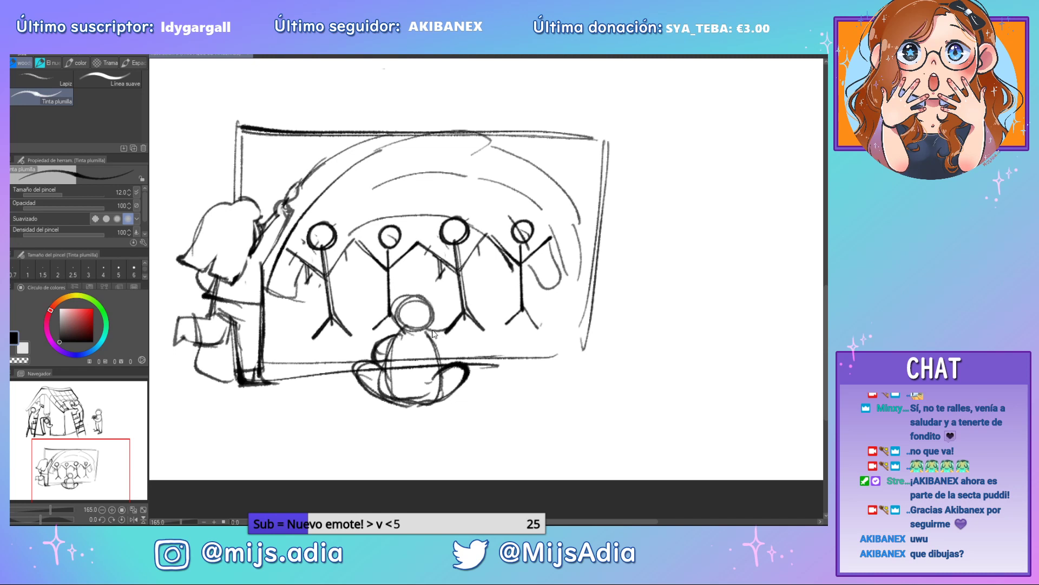
pyautogui.moveTo(436, 352)
pyautogui.mouseDown()
pyautogui.moveTo(457, 345)
pyautogui.moveTo(461, 302)
pyautogui.mouseUp()
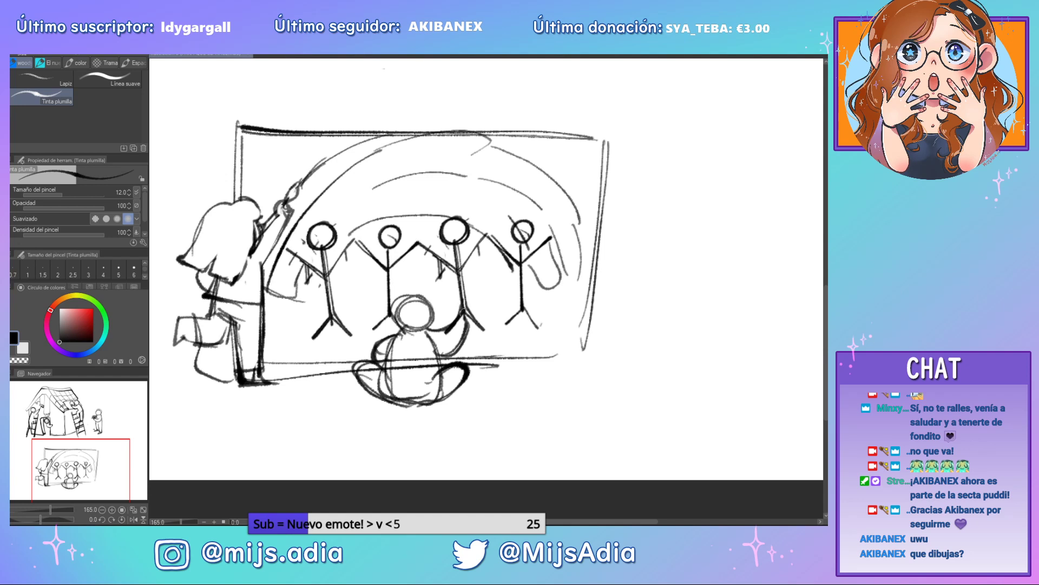
pyautogui.moveTo(454, 334)
pyautogui.mouseDown()
pyautogui.moveTo(468, 275)
pyautogui.moveTo(468, 295)
pyautogui.mouseUp()
pyautogui.moveTo(683, 281); pyautogui.dragTo(690, 302)
pyautogui.moveTo(433, 319)
pyautogui.mouseDown()
pyautogui.moveTo(417, 295)
pyautogui.moveTo(407, 317)
pyautogui.moveTo(400, 309)
pyautogui.moveTo(409, 349)
pyautogui.moveTo(445, 336)
pyautogui.moveTo(406, 337)
pyautogui.mouseUp()
# Erase the frame and construction lines crossing the seated figure's torso and crossed legs
pyautogui.moveTo(619, 355); pyautogui.dragTo(584, 342)
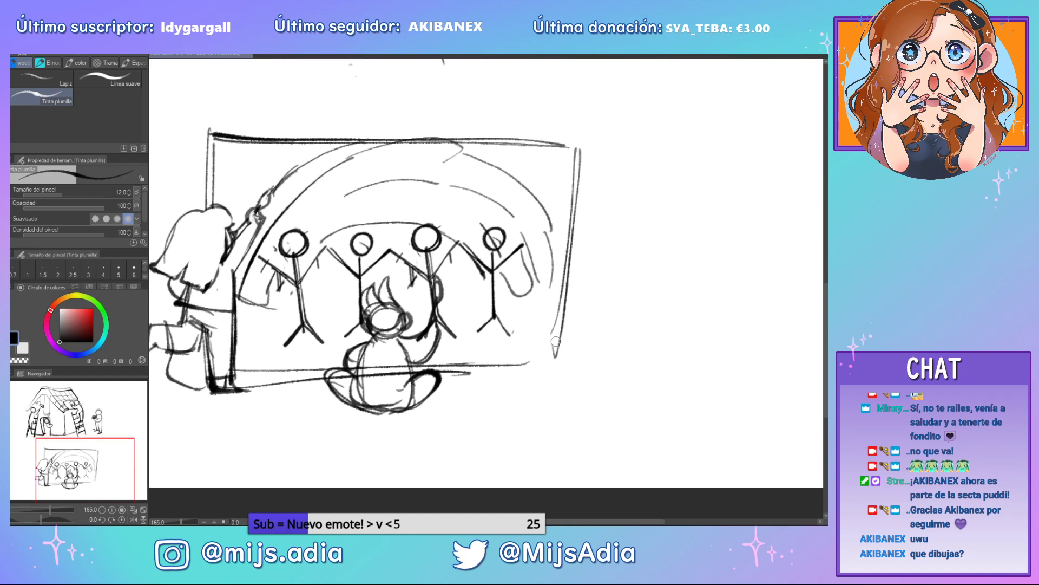
pyautogui.press('e')
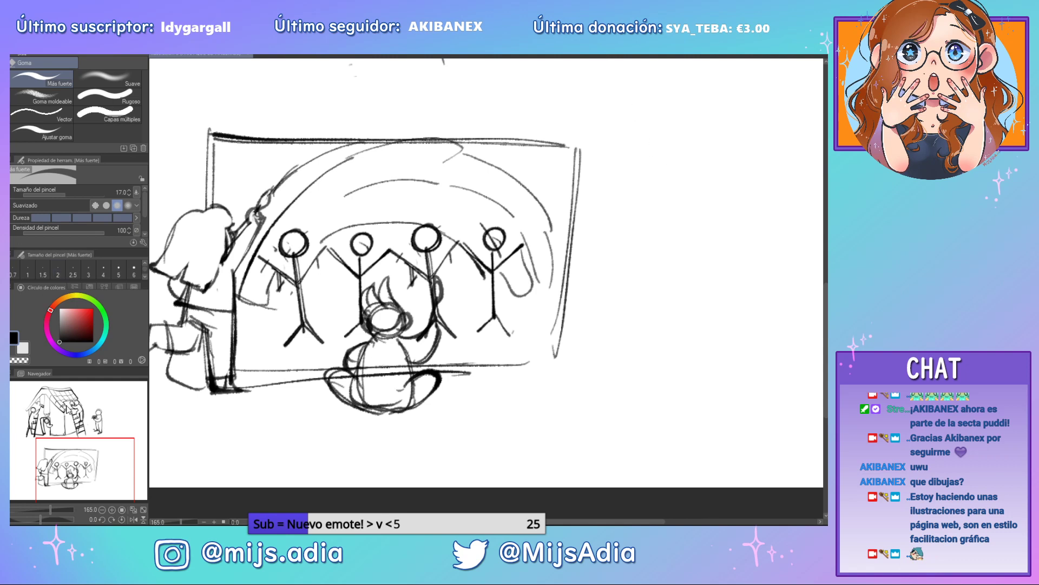
pyautogui.moveTo(370, 375)
pyautogui.mouseDown()
pyautogui.moveTo(377, 351)
pyautogui.moveTo(372, 387)
pyautogui.moveTo(415, 393)
pyautogui.mouseUp()
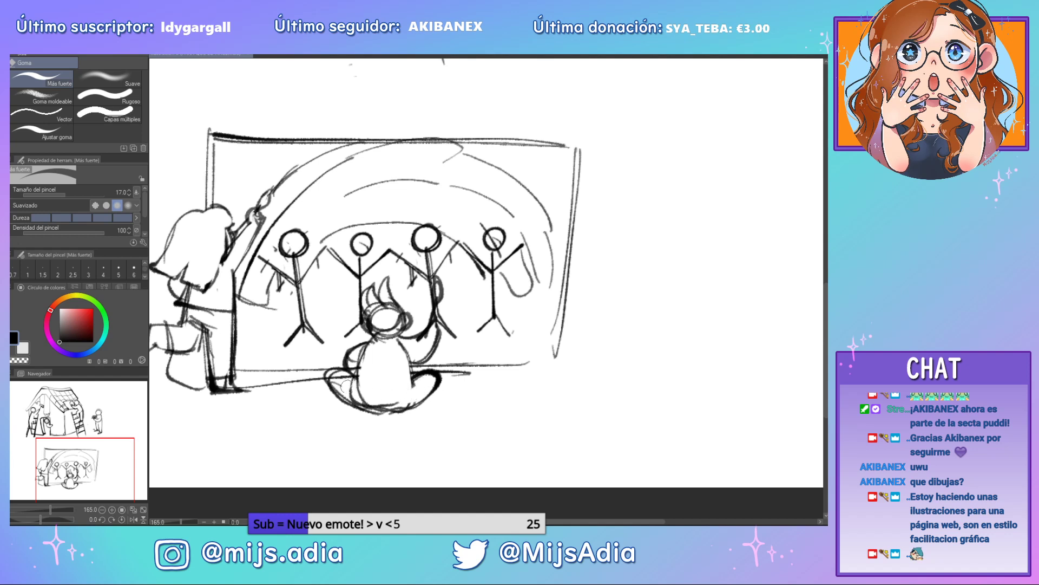
pyautogui.moveTo(345, 386)
pyautogui.mouseDown()
pyautogui.moveTo(398, 401)
pyautogui.moveTo(381, 407)
pyautogui.moveTo(403, 404)
pyautogui.mouseUp()
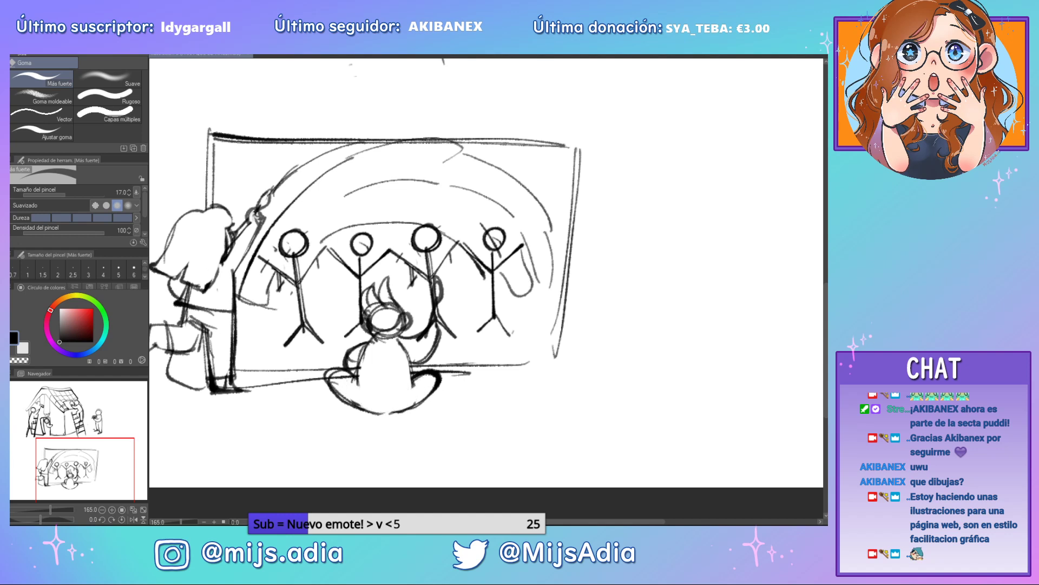
# Draw a crouching, curly-haired figure at the frame's right edge, reaching toward the rainbow's end
pyautogui.press('p')
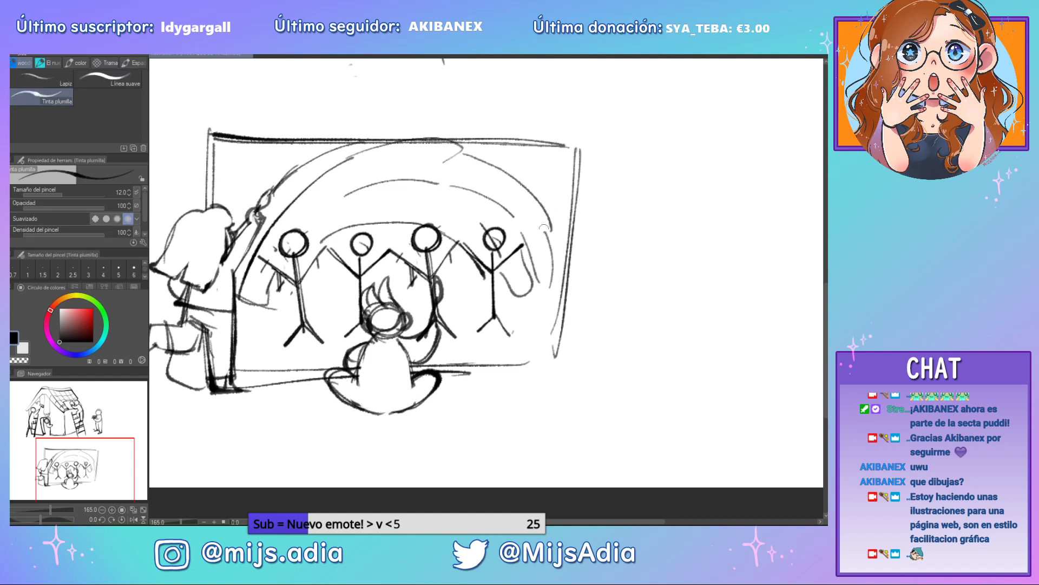
pyautogui.moveTo(546, 250)
pyautogui.mouseDown()
pyautogui.moveTo(558, 231)
pyautogui.moveTo(559, 271)
pyautogui.moveTo(549, 237)
pyautogui.moveTo(546, 249)
pyautogui.moveTo(551, 277)
pyautogui.moveTo(580, 268)
pyautogui.moveTo(554, 273)
pyautogui.moveTo(583, 254)
pyautogui.moveTo(579, 244)
pyautogui.moveTo(542, 263)
pyautogui.moveTo(571, 234)
pyautogui.moveTo(537, 247)
pyautogui.moveTo(552, 249)
pyautogui.moveTo(566, 232)
pyautogui.moveTo(600, 260)
pyautogui.moveTo(525, 277)
pyautogui.moveTo(557, 289)
pyautogui.moveTo(528, 293)
pyautogui.moveTo(551, 319)
pyautogui.moveTo(595, 289)
pyautogui.moveTo(602, 326)
pyautogui.mouseUp()
pyautogui.hotkey('ctrl', 'z')
pyautogui.moveTo(574, 274)
pyautogui.mouseDown()
pyautogui.moveTo(610, 315)
pyautogui.moveTo(597, 344)
pyautogui.moveTo(558, 372)
pyautogui.mouseUp()
pyautogui.moveTo(556, 319)
pyautogui.mouseDown()
pyautogui.moveTo(561, 376)
pyautogui.moveTo(581, 373)
pyautogui.moveTo(579, 351)
pyautogui.moveTo(585, 374)
pyautogui.moveTo(546, 374)
pyautogui.mouseUp()
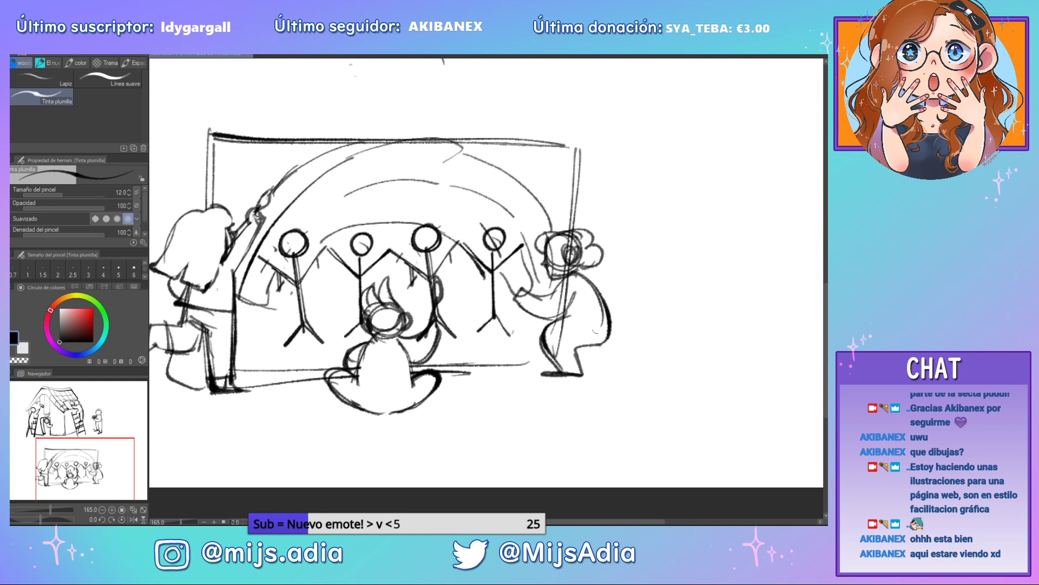
# Lasso the crouching figure, move it slightly down, and deselect
pyautogui.press('m')
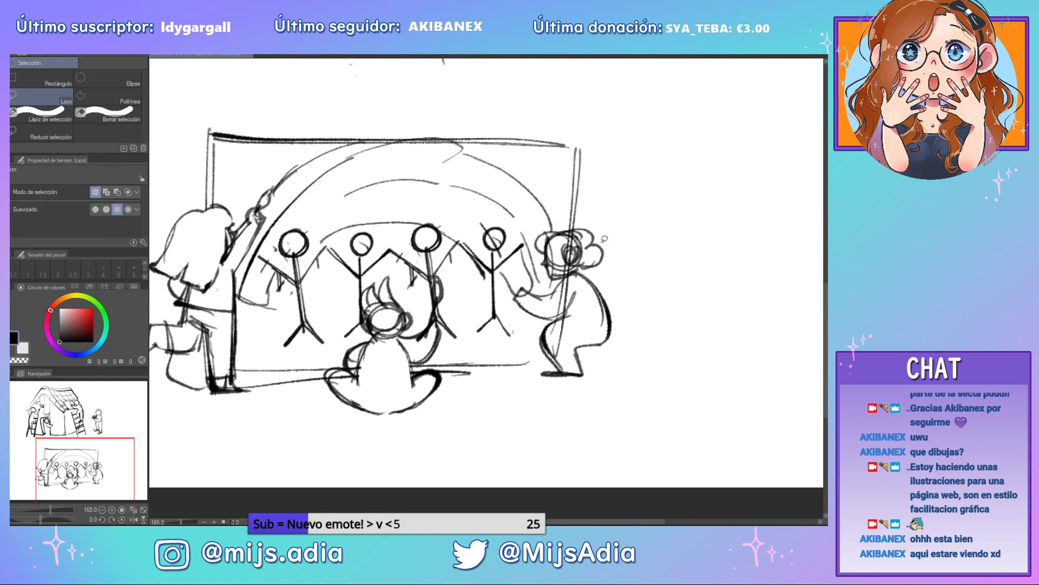
pyautogui.moveTo(603, 240)
pyautogui.mouseDown()
pyautogui.moveTo(568, 227)
pyautogui.moveTo(510, 306)
pyautogui.moveTo(536, 390)
pyautogui.moveTo(619, 270)
pyautogui.moveTo(601, 238)
pyautogui.mouseUp()
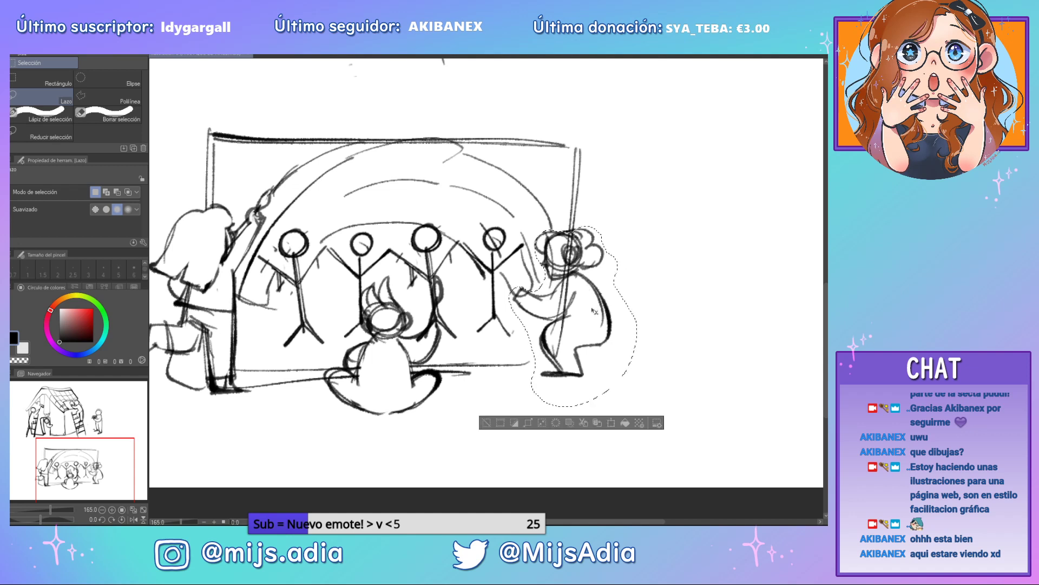
pyautogui.moveTo(595, 311); pyautogui.dragTo(595, 324)
pyautogui.hotkey('ctrl', 'd')
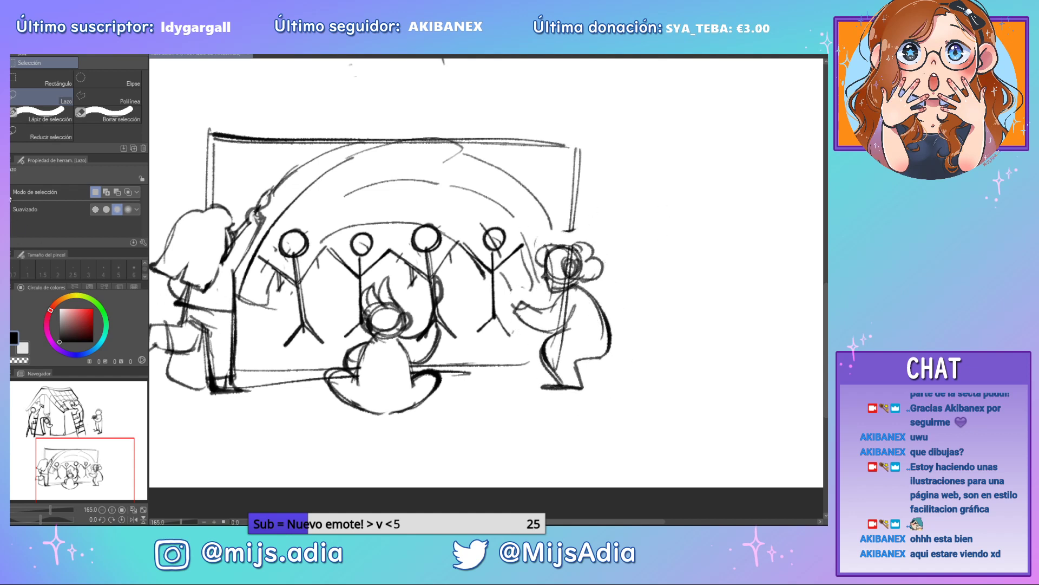
# Add a paintbrush to the crouching figure's hand and draw a dripping paint bucket with a puddle beside the seated figure
pyautogui.press('p')
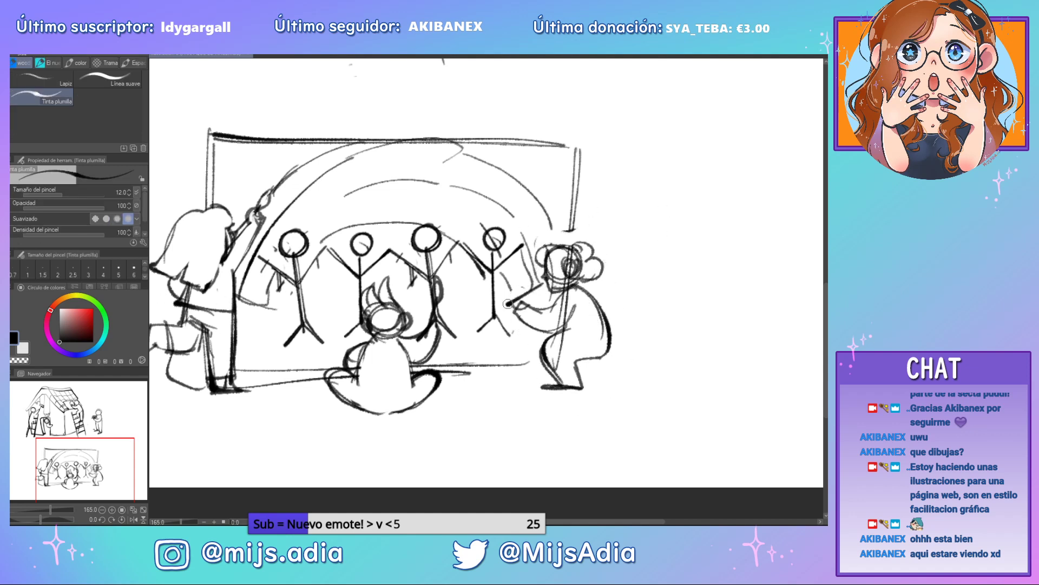
pyautogui.moveTo(512, 304)
pyautogui.mouseDown()
pyautogui.moveTo(506, 311)
pyautogui.moveTo(512, 303)
pyautogui.mouseUp()
pyautogui.moveTo(313, 364)
pyautogui.mouseDown()
pyautogui.moveTo(259, 373)
pyautogui.moveTo(316, 368)
pyautogui.moveTo(270, 378)
pyautogui.mouseUp()
pyautogui.moveTo(271, 412)
pyautogui.mouseDown()
pyautogui.moveTo(317, 374)
pyautogui.moveTo(311, 414)
pyautogui.moveTo(324, 382)
pyautogui.moveTo(276, 401)
pyautogui.moveTo(293, 403)
pyautogui.moveTo(311, 383)
pyautogui.moveTo(241, 414)
pyautogui.moveTo(249, 416)
pyautogui.moveTo(216, 420)
pyautogui.mouseUp()
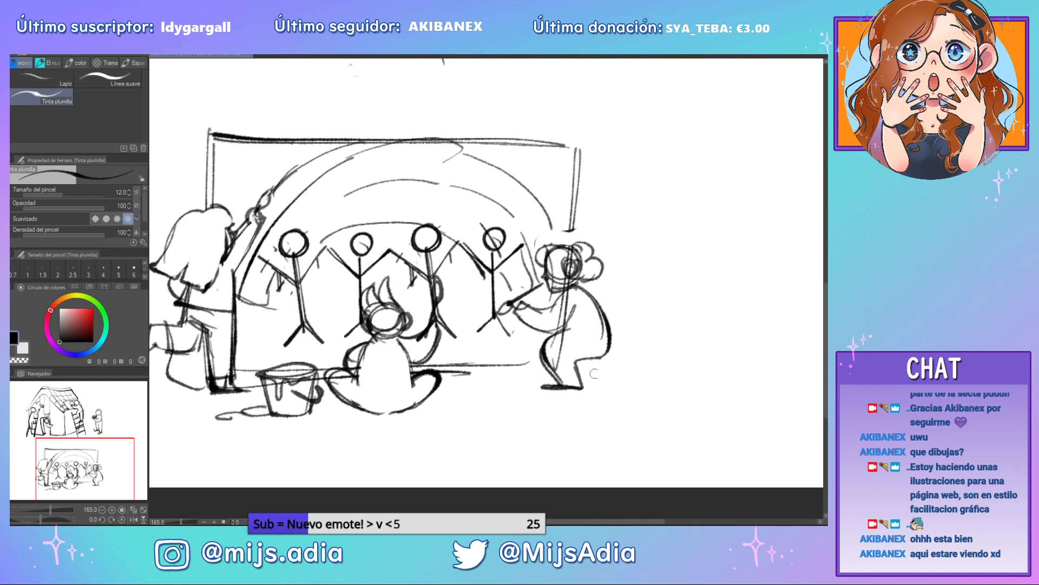
# Draw the crouching figure's second leg kneeling on the ground with the foot stretched out behind
pyautogui.moveTo(577, 359)
pyautogui.mouseDown()
pyautogui.moveTo(630, 387)
pyautogui.moveTo(633, 371)
pyautogui.moveTo(638, 390)
pyautogui.mouseUp()
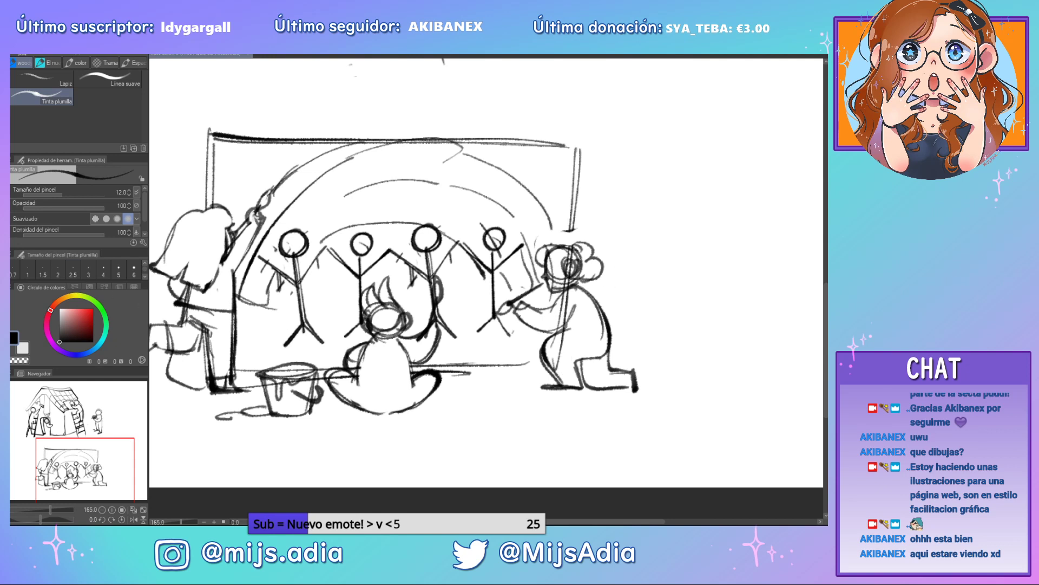
pyautogui.press('e')
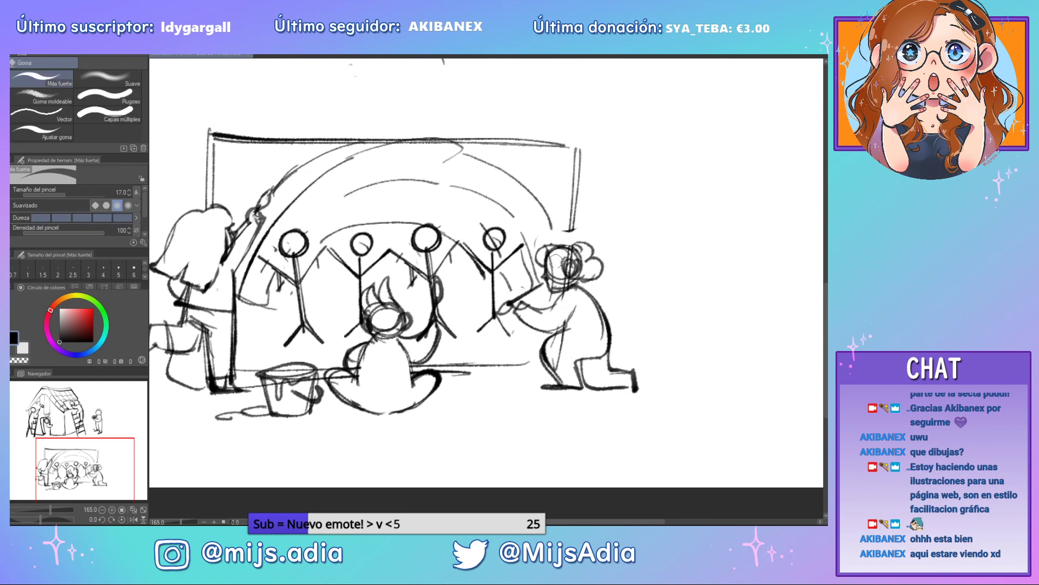
# Erase the frame lines crossing the crouching figure's face and darken the sole of the front foot with the pen
pyautogui.moveTo(557, 256)
pyautogui.mouseDown()
pyautogui.moveTo(560, 281)
pyautogui.moveTo(568, 271)
pyautogui.mouseUp()
pyautogui.press('p')
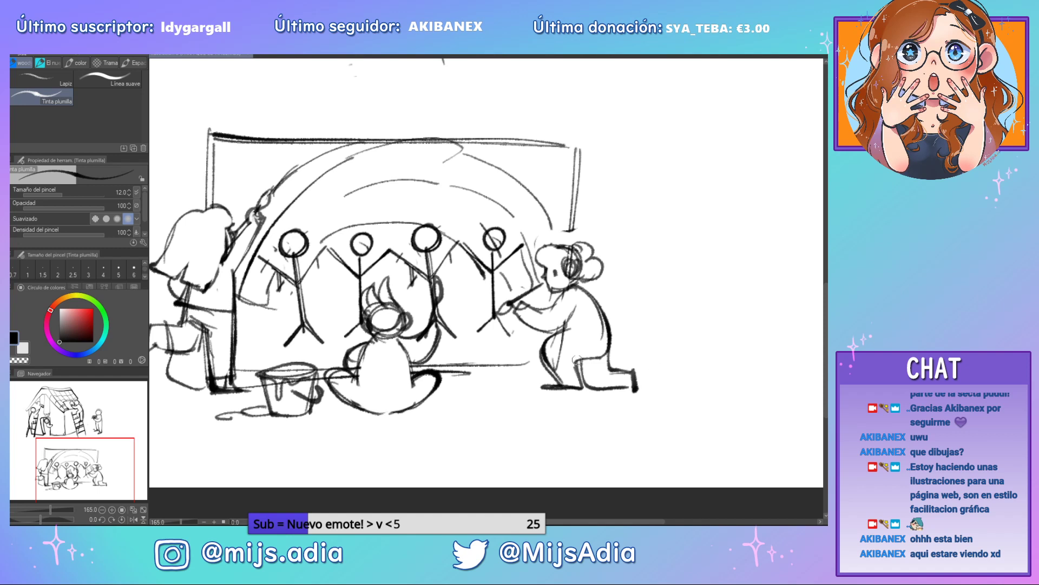
pyautogui.moveTo(587, 394)
pyautogui.mouseDown()
pyautogui.moveTo(544, 394)
pyautogui.moveTo(587, 392)
pyautogui.moveTo(577, 364)
pyautogui.moveTo(615, 385)
pyautogui.moveTo(604, 372)
pyautogui.moveTo(595, 387)
pyautogui.moveTo(579, 372)
pyautogui.moveTo(585, 395)
pyautogui.moveTo(547, 397)
pyautogui.mouseUp()
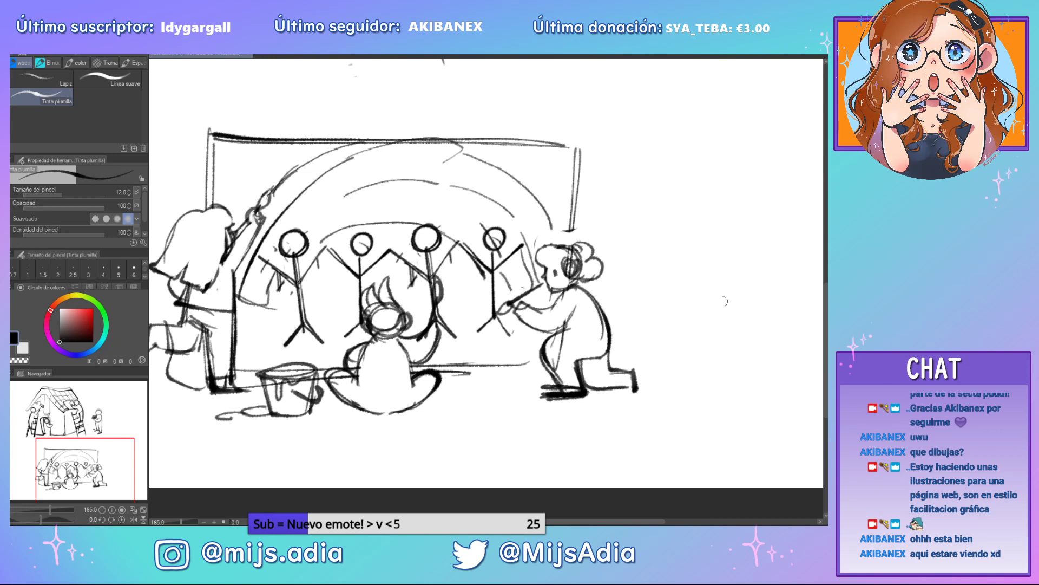
# Draw a paint bucket with a handle on the ground behind the crouching figure's back foot
pyautogui.moveTo(618, 323)
pyautogui.mouseDown()
pyautogui.moveTo(654, 328)
pyautogui.moveTo(613, 330)
pyautogui.moveTo(658, 345)
pyautogui.moveTo(614, 350)
pyautogui.moveTo(617, 366)
pyautogui.moveTo(656, 346)
pyautogui.moveTo(636, 381)
pyautogui.mouseUp()
pyautogui.hotkey('ctrl', 'z')
pyautogui.moveTo(639, 355); pyautogui.dragTo(752, 355)
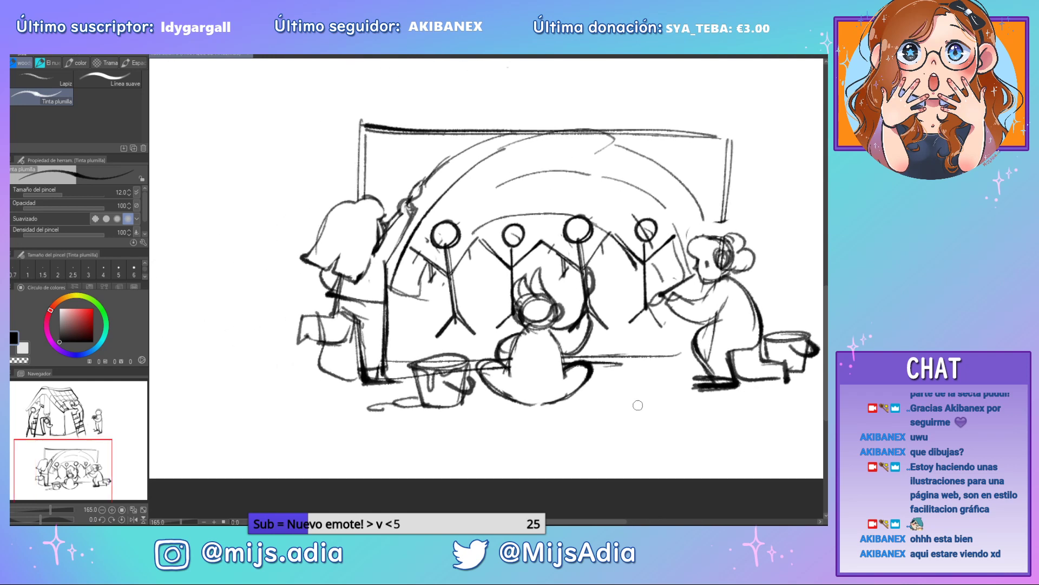
# Draw two small paint cans behind the standing painter, with brushes sticking out of the larger one
pyautogui.moveTo(290, 351)
pyautogui.mouseDown()
pyautogui.moveTo(254, 359)
pyautogui.moveTo(291, 390)
pyautogui.moveTo(290, 372)
pyautogui.moveTo(303, 376)
pyautogui.moveTo(292, 370)
pyautogui.moveTo(258, 387)
pyautogui.moveTo(243, 399)
pyautogui.mouseUp()
pyautogui.moveTo(242, 399)
pyautogui.mouseDown()
pyautogui.moveTo(263, 394)
pyautogui.moveTo(248, 397)
pyautogui.moveTo(241, 385)
pyautogui.mouseUp()
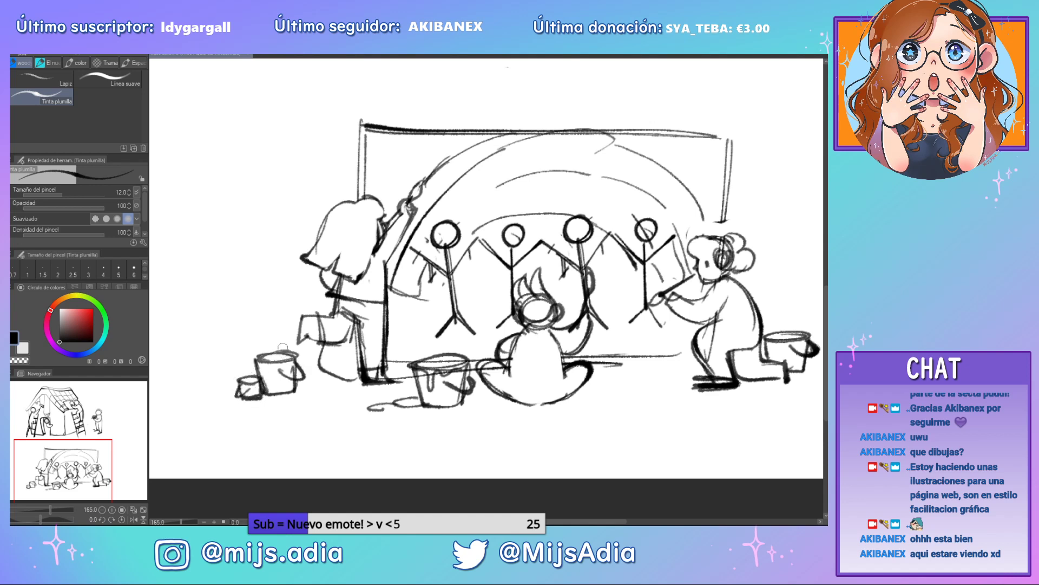
pyautogui.moveTo(286, 330)
pyautogui.mouseDown()
pyautogui.moveTo(283, 358)
pyautogui.moveTo(288, 306)
pyautogui.moveTo(282, 338)
pyautogui.moveTo(286, 330)
pyautogui.mouseUp()
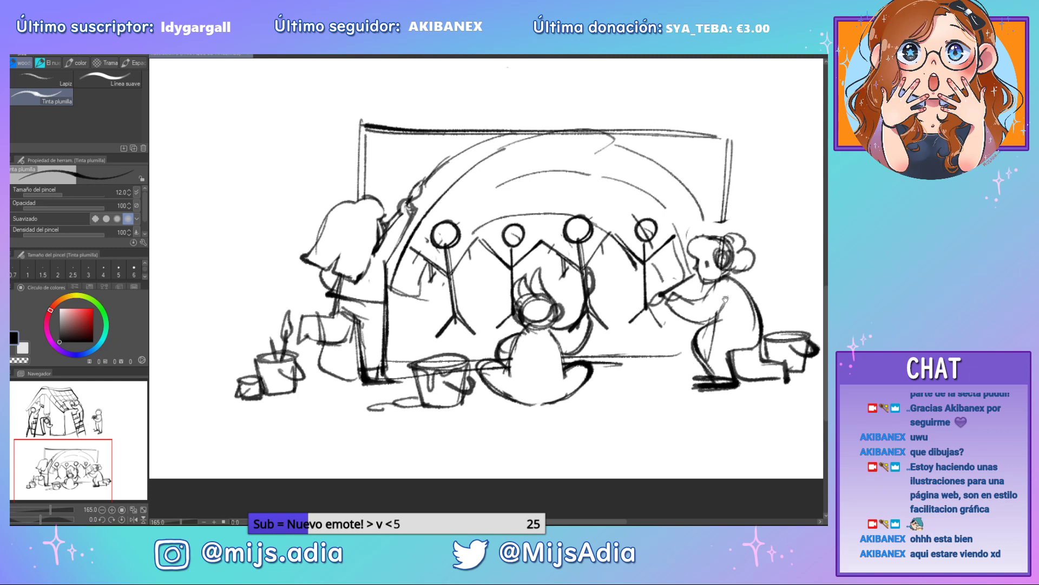
# Switch to Herramienta Recortes and take one snip of the house scene and another of the mural scene
pyautogui.moveTo(702, 441); pyautogui.dragTo(680, 458)
pyautogui.scroll(-3, 709, 411)
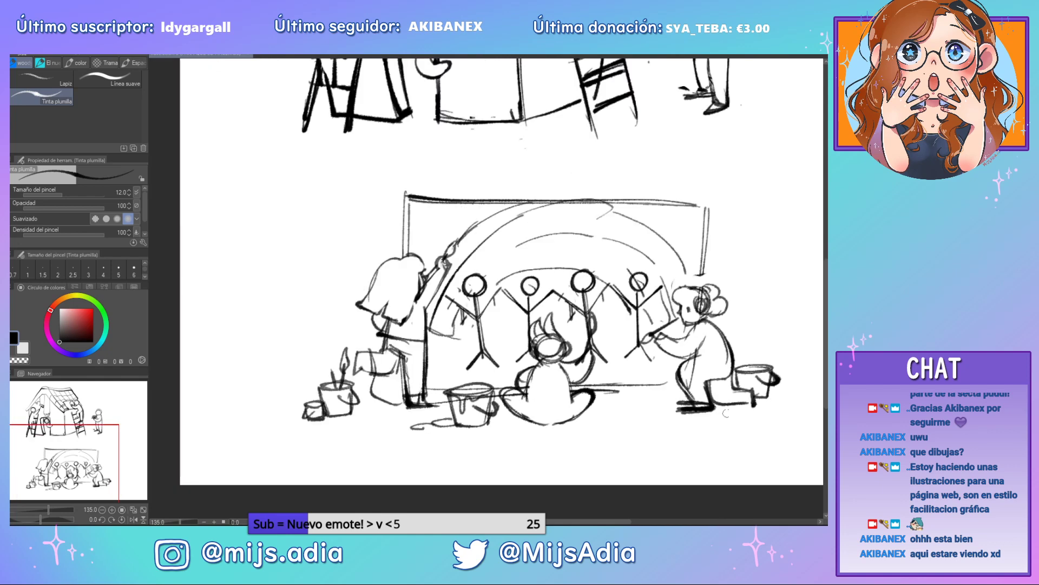
pyautogui.moveTo(698, 366); pyautogui.dragTo(674, 371)
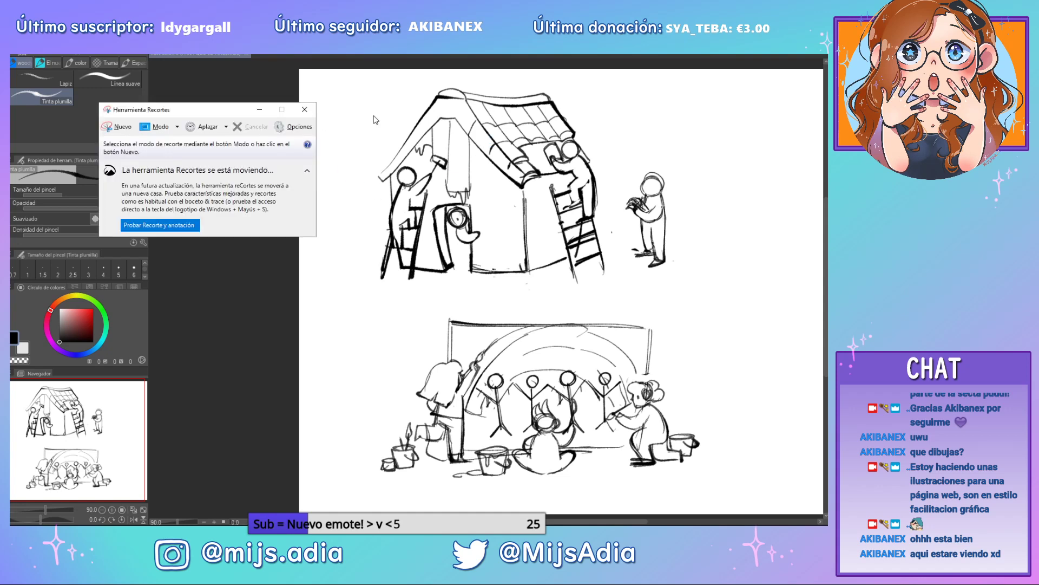
pyautogui.click(117, 127)
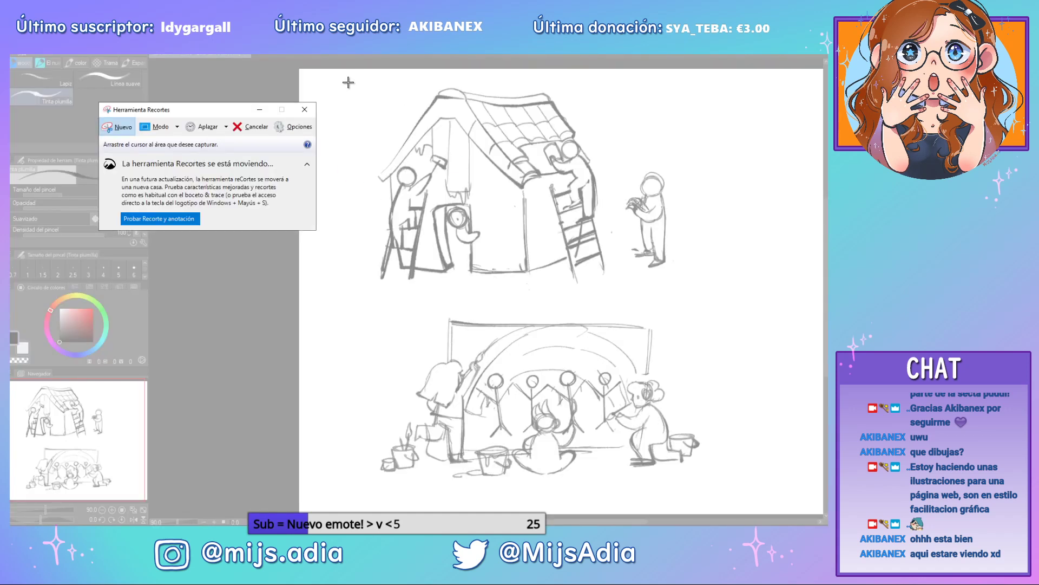
pyautogui.moveTo(348, 83); pyautogui.dragTo(693, 303)
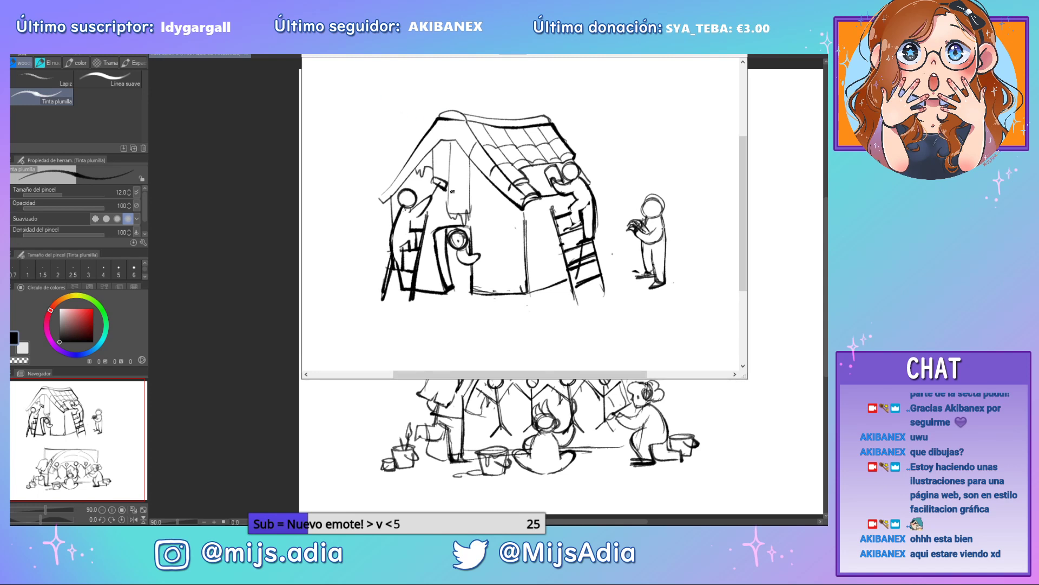
pyautogui.hotkey('ctrl', 'n')
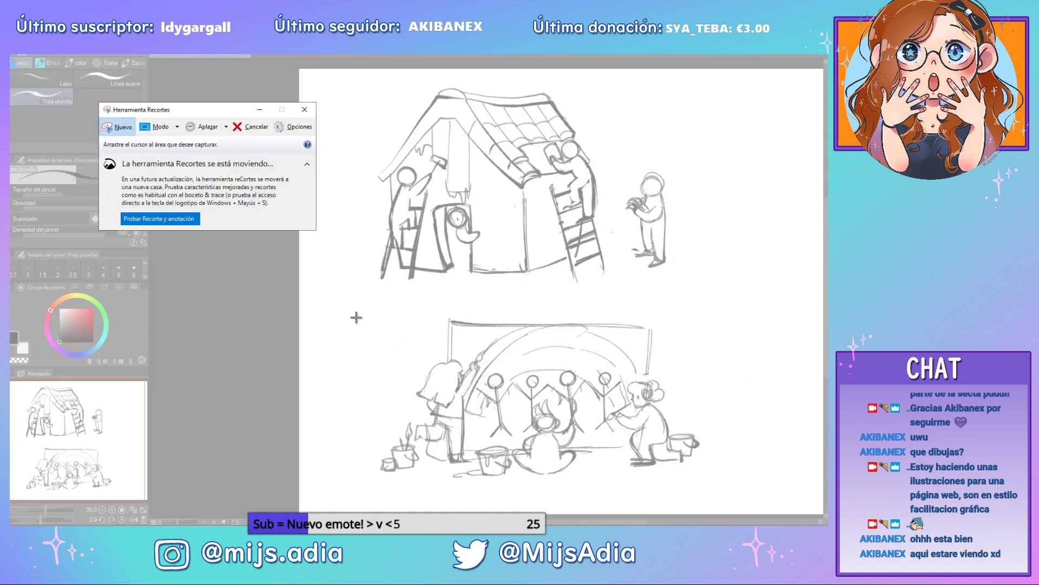
pyautogui.moveTo(358, 306)
pyautogui.mouseDown()
pyautogui.moveTo(395, 353)
pyautogui.moveTo(670, 492)
pyautogui.moveTo(732, 507)
pyautogui.mouseUp()
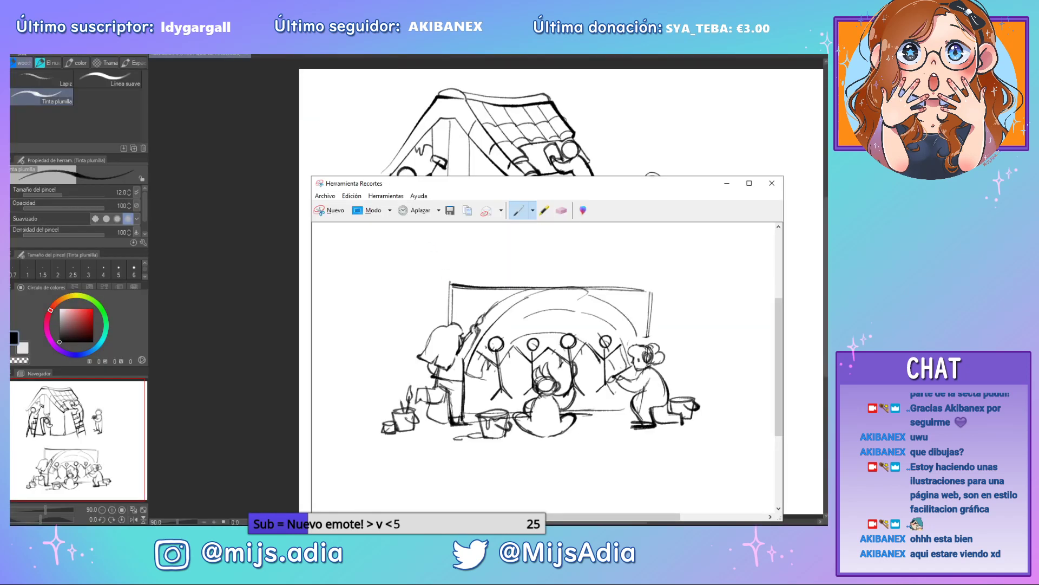
# Close Herramienta Recortes without saving the mural snip
pyautogui.hotkey('ctrl', 's')
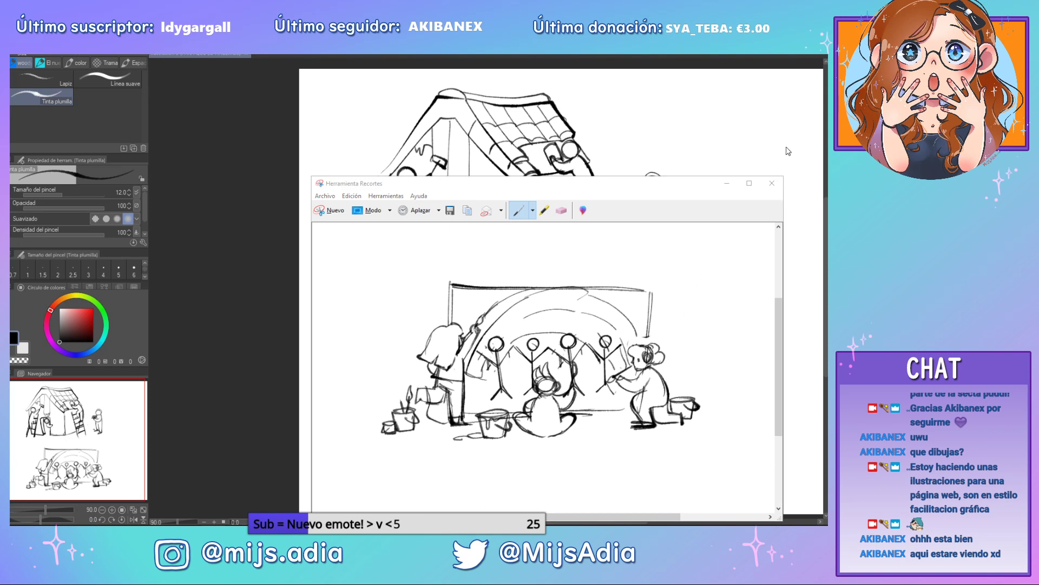
pyautogui.click(772, 183)
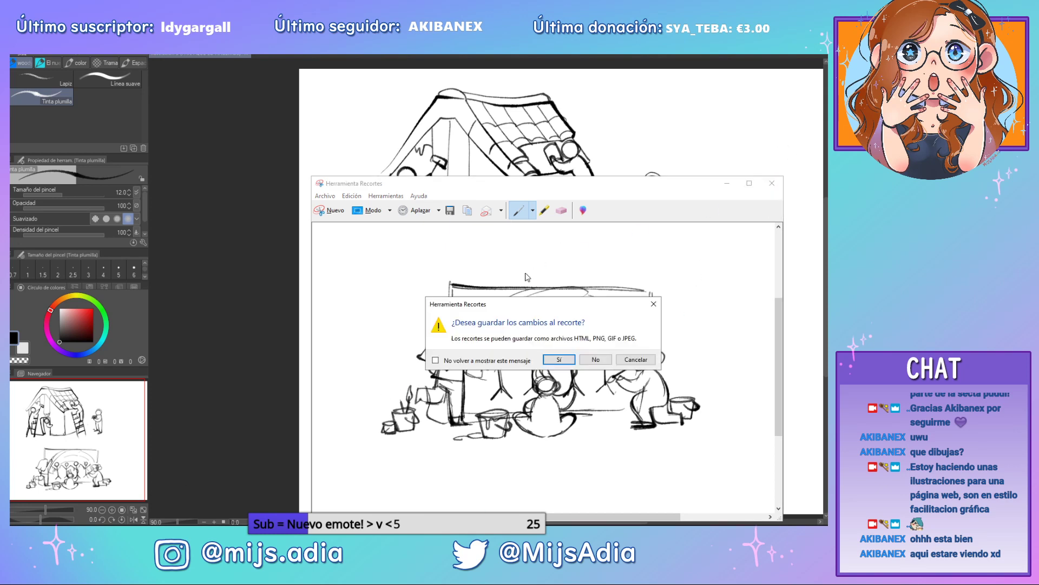
pyautogui.click(595, 360)
# Handwrite the note "escribiendo correo ~~" at a slant below the standing figure beside the house
pyautogui.moveTo(372, 293); pyautogui.dragTo(308, 284)
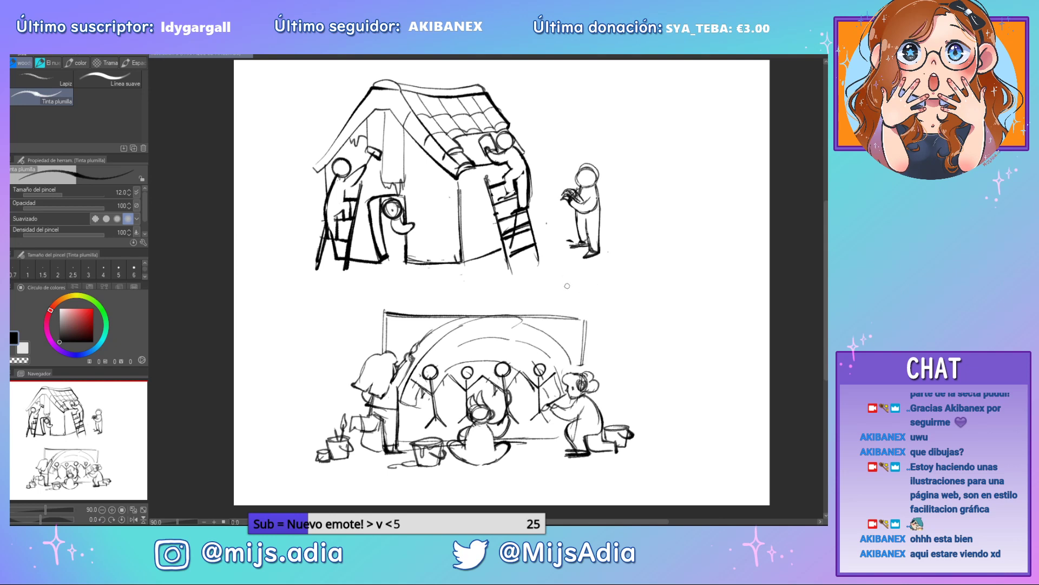
pyautogui.moveTo(567, 285); pyautogui.dragTo(570, 292)
pyautogui.moveTo(591, 279)
pyautogui.mouseDown()
pyautogui.moveTo(655, 250)
pyautogui.moveTo(657, 231)
pyautogui.moveTo(675, 245)
pyautogui.mouseUp()
pyautogui.moveTo(613, 294)
pyautogui.mouseDown()
pyautogui.moveTo(602, 302)
pyautogui.moveTo(698, 254)
pyautogui.mouseUp()
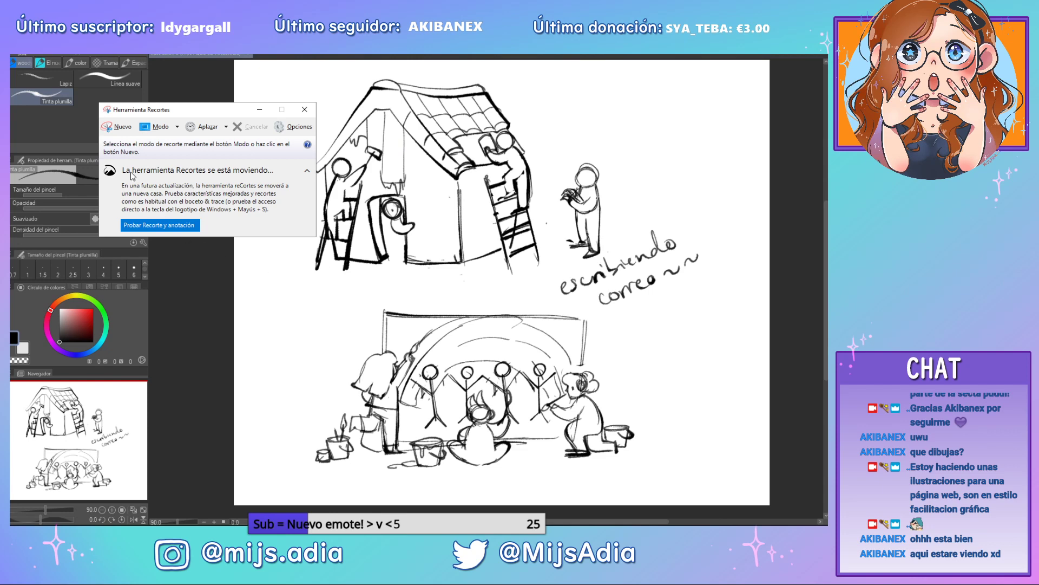
# Snip the house scene with Herramienta Recortes and switch back to the drawing in Clip Studio Paint
pyautogui.click(120, 124)
pyautogui.moveTo(260, 67)
pyautogui.mouseDown()
pyautogui.moveTo(659, 305)
pyautogui.moveTo(605, 293)
pyautogui.moveTo(603, 273)
pyautogui.mouseUp()
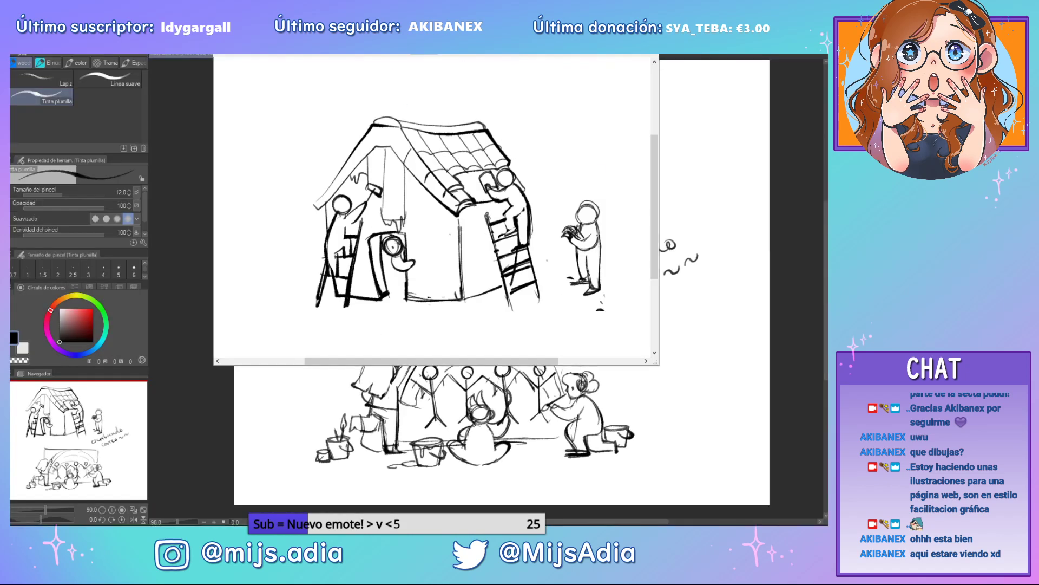
pyautogui.hotkey('alt', 'Tab')
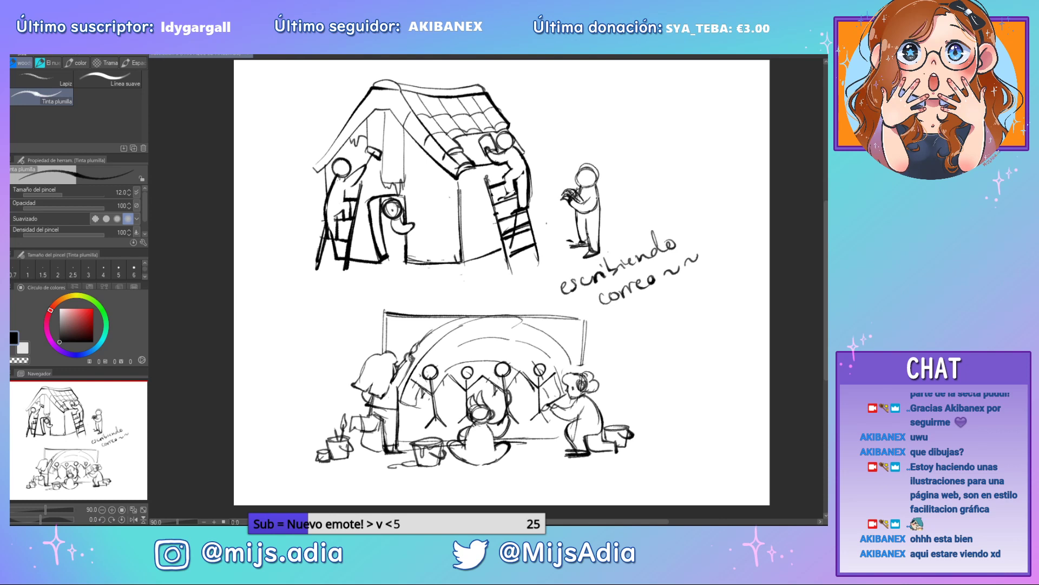
# Save the illustration, and save it again as a new Clip Studio file named "Ilustración 4 (QUE HACEMOS)"
pyautogui.hotkey('alt', 'f')
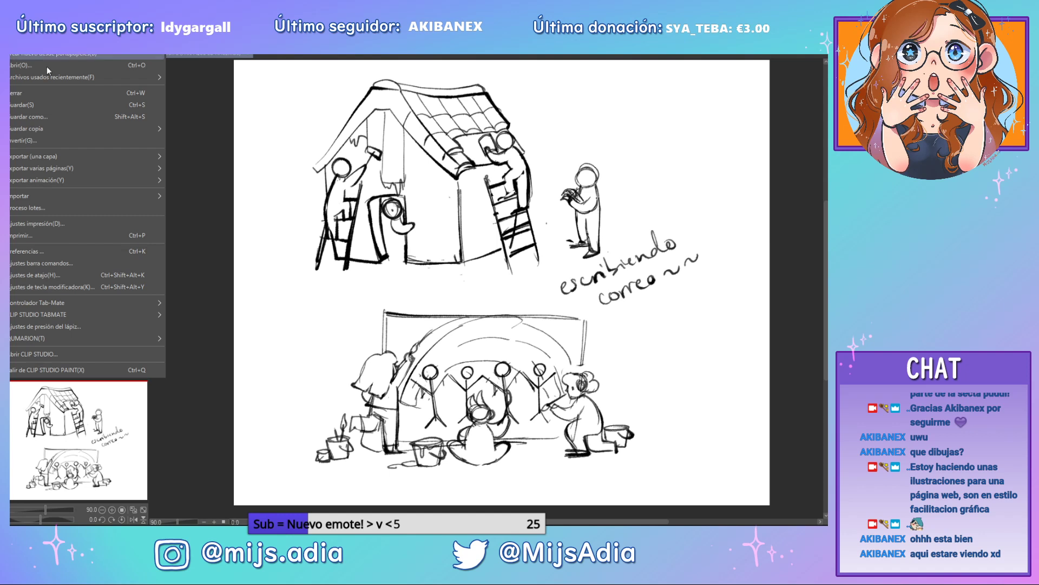
pyautogui.click(220, 130)
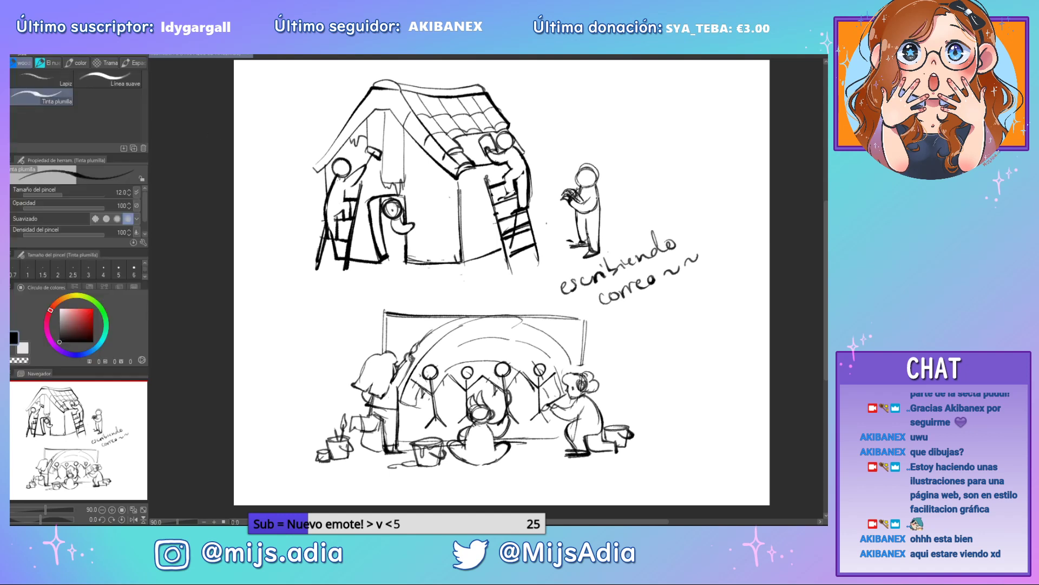
pyautogui.hotkey('alt', 'f')
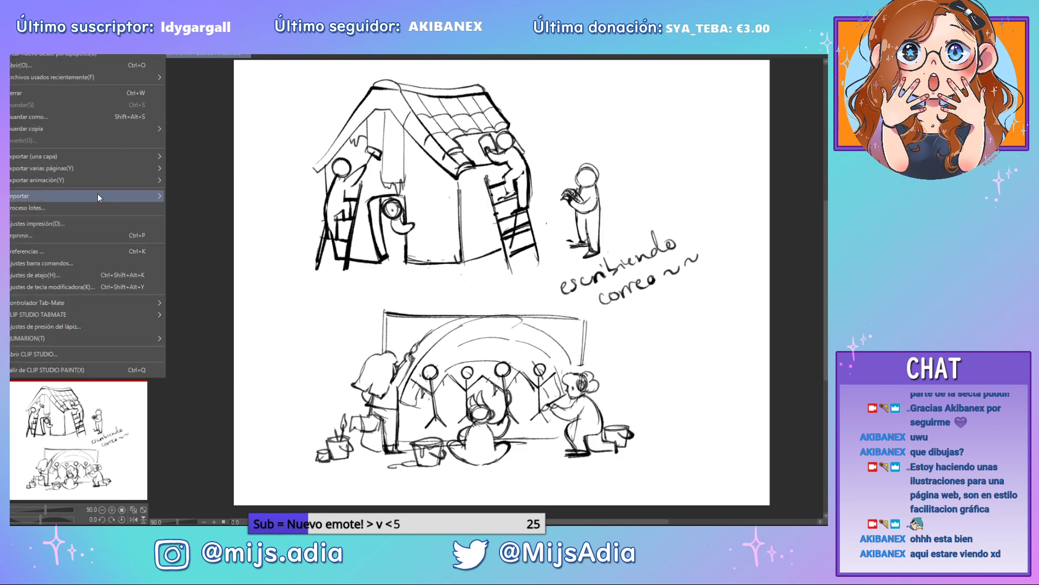
pyautogui.click(95, 119)
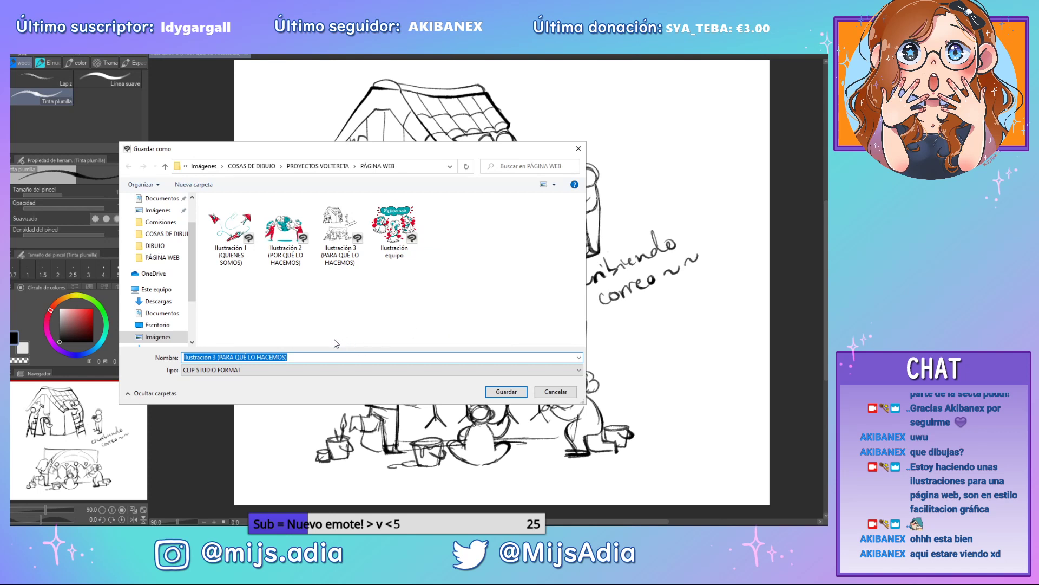
pyautogui.write('QU')
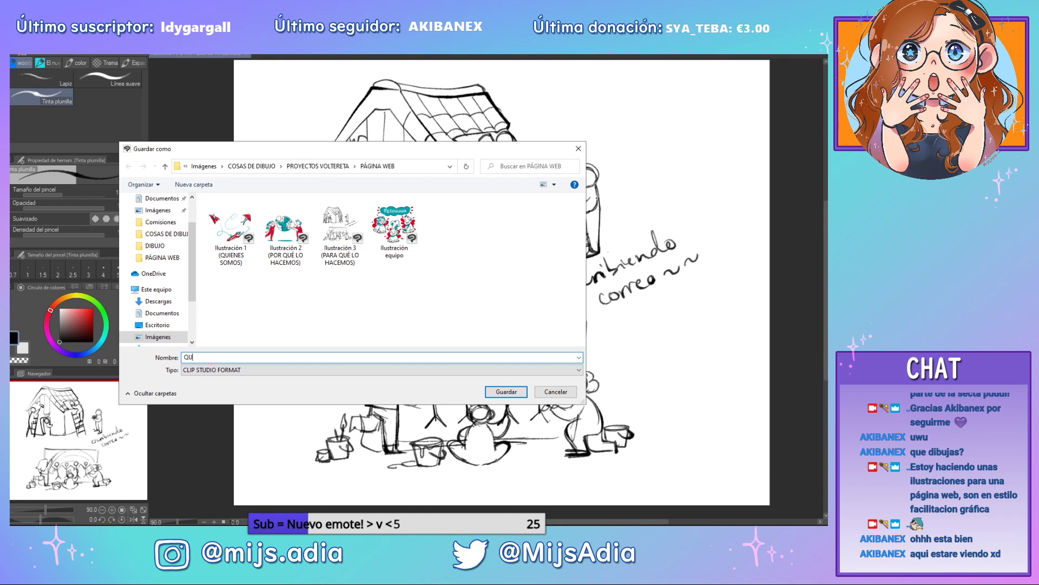
pyautogui.write('E HACEMOS')
pyautogui.click(185, 357)
pyautogui.write('Ilius')
pyautogui.press('BackSpace')
pyautogui.press('BackSpace')
pyautogui.press('BackSpace')
pyautogui.press('BackSpace')
pyautogui.write('ustración 4 (')
pyautogui.press('Return')
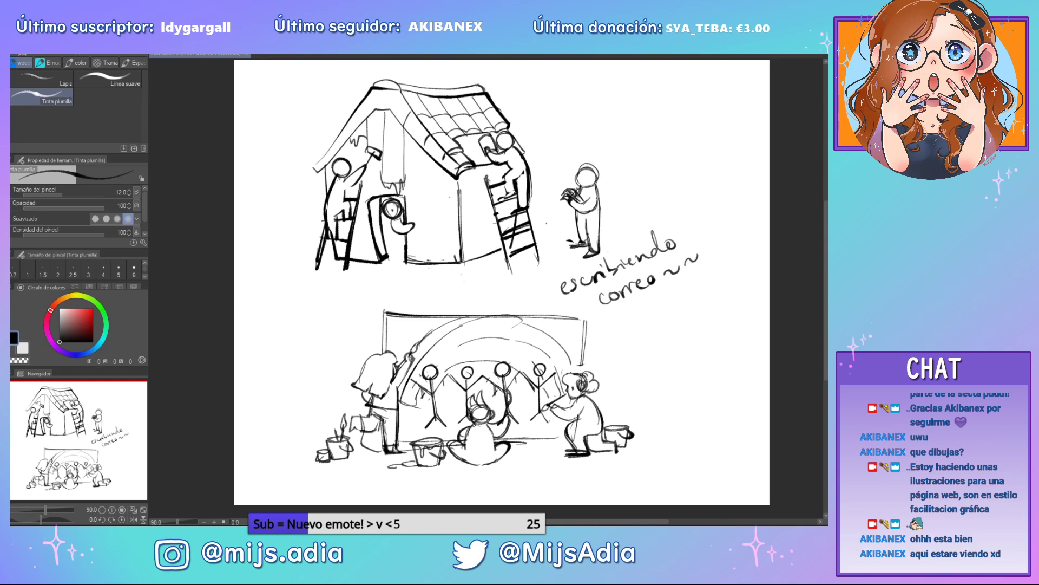
# Delete the selected sketch layer in the new file and close the document, saving its changes
pyautogui.press('Delete')
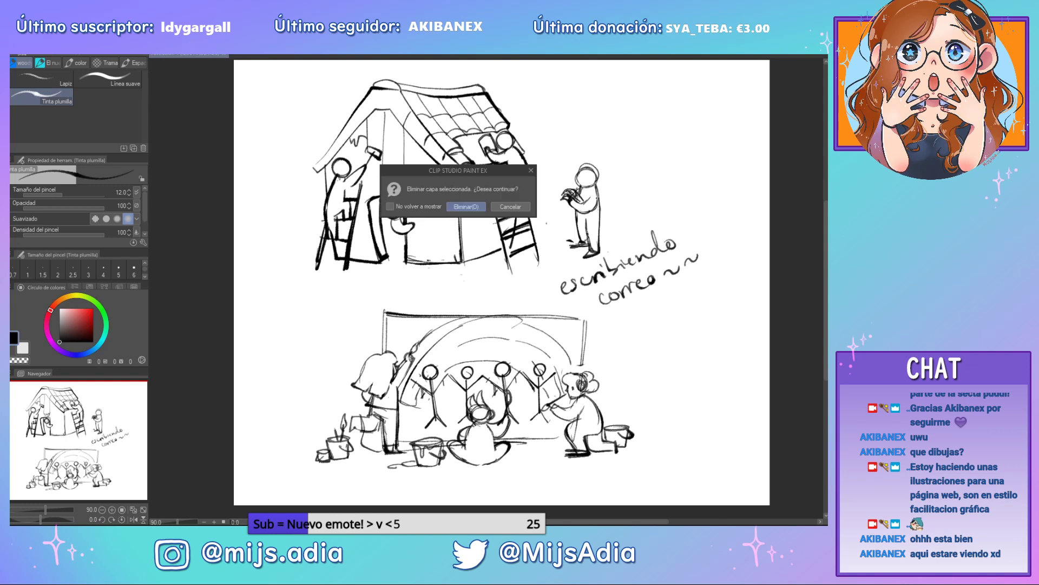
pyautogui.click(474, 208)
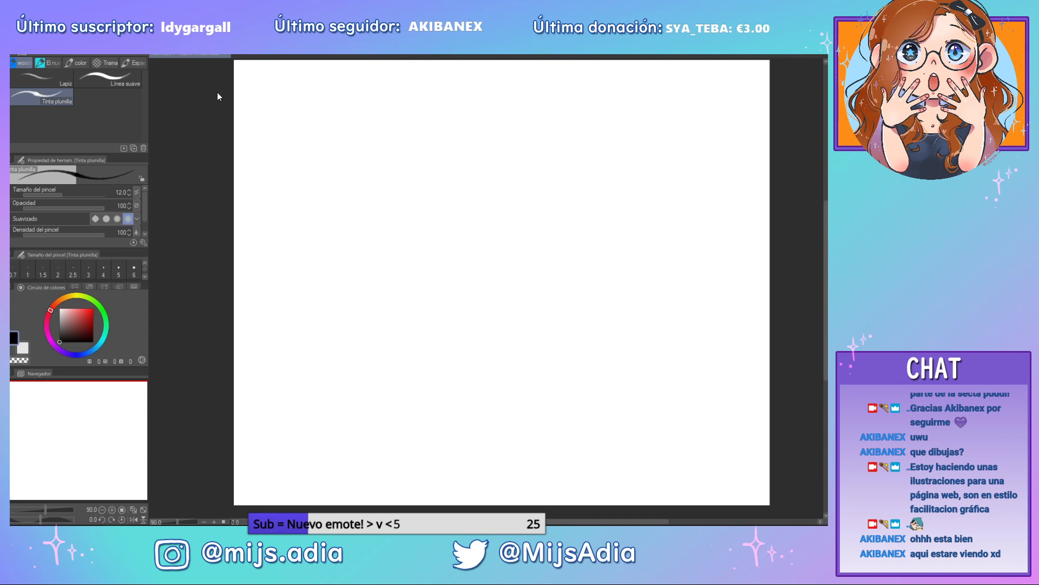
pyautogui.click(227, 55)
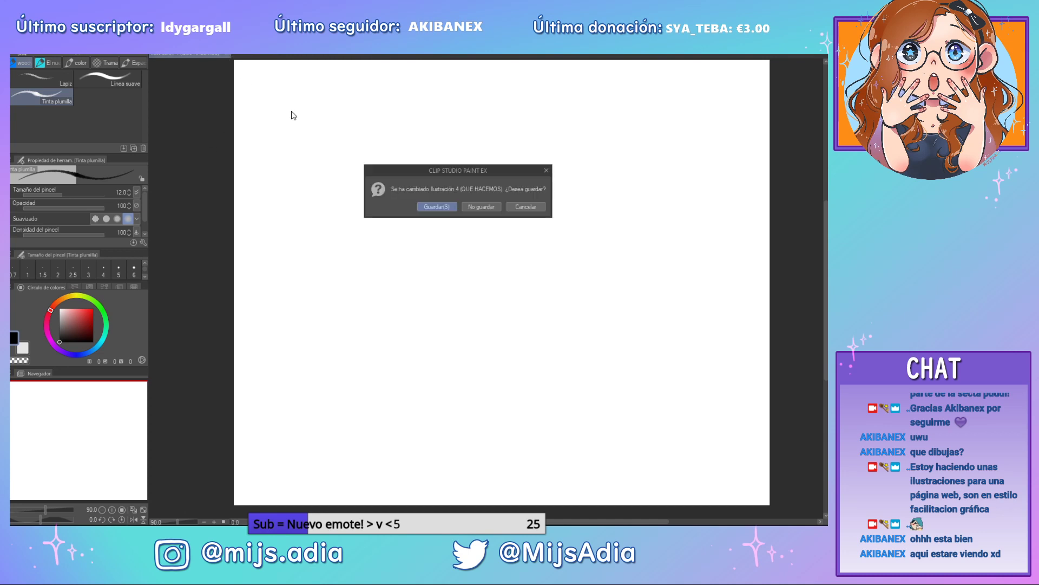
pyautogui.click(425, 206)
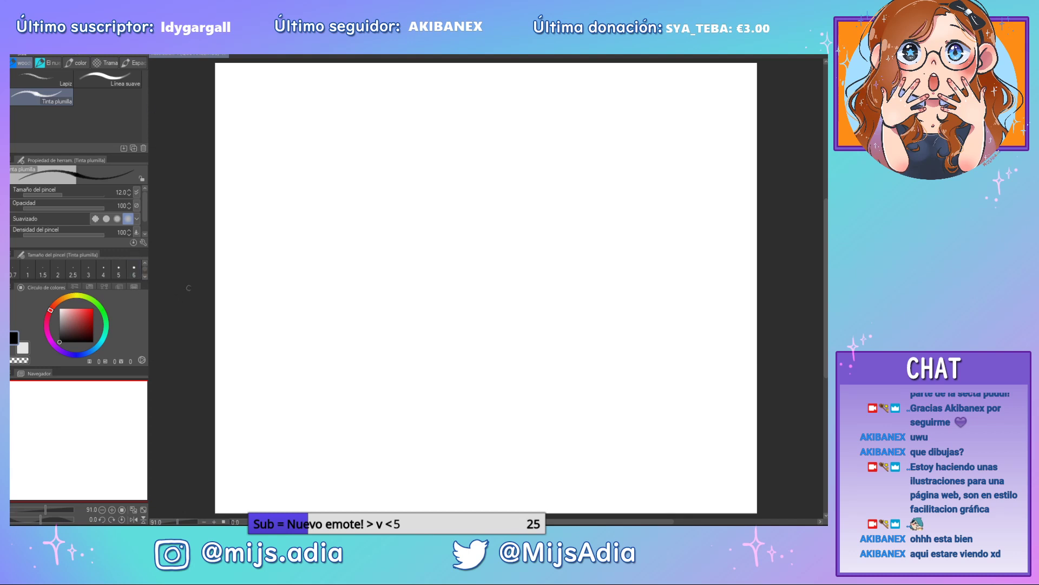
pyautogui.scroll(1, 283, 274)
pyautogui.moveTo(373, 202)
pyautogui.mouseDown()
pyautogui.moveTo(410, 278)
pyautogui.moveTo(360, 244)
pyautogui.mouseUp()
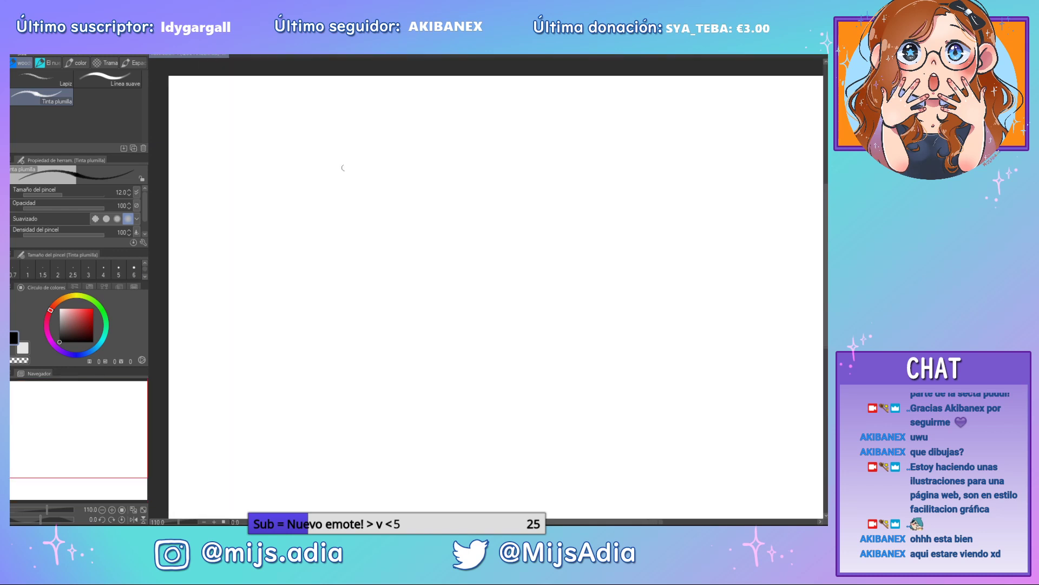
pyautogui.moveTo(359, 132)
pyautogui.mouseDown()
pyautogui.moveTo(402, 145)
pyautogui.moveTo(393, 165)
pyautogui.mouseUp()
pyautogui.hotkey('ctrl', 'z')
pyautogui.moveTo(398, 128)
pyautogui.mouseDown()
pyautogui.moveTo(408, 157)
pyautogui.moveTo(391, 188)
pyautogui.moveTo(335, 164)
pyautogui.mouseUp()
pyautogui.hotkey('ctrl', 'z')
pyautogui.moveTo(402, 162)
pyautogui.mouseDown()
pyautogui.moveTo(390, 187)
pyautogui.moveTo(341, 163)
pyautogui.mouseUp()
pyautogui.hotkey('ctrl', 'z')
pyautogui.hotkey('ctrl', 'z')
pyautogui.hotkey('ctrl', 'z')
pyautogui.hotkey('ctrl', 'z')
# Sketch a head in profile with jaw, nose, eye, ear, open mouth and hair flowing out behind it
pyautogui.moveTo(402, 118)
pyautogui.mouseDown()
pyautogui.moveTo(403, 157)
pyautogui.moveTo(343, 183)
pyautogui.mouseUp()
pyautogui.moveTo(403, 140)
pyautogui.mouseDown()
pyautogui.moveTo(399, 169)
pyautogui.moveTo(412, 164)
pyautogui.moveTo(403, 142)
pyautogui.moveTo(409, 147)
pyautogui.moveTo(392, 126)
pyautogui.mouseUp()
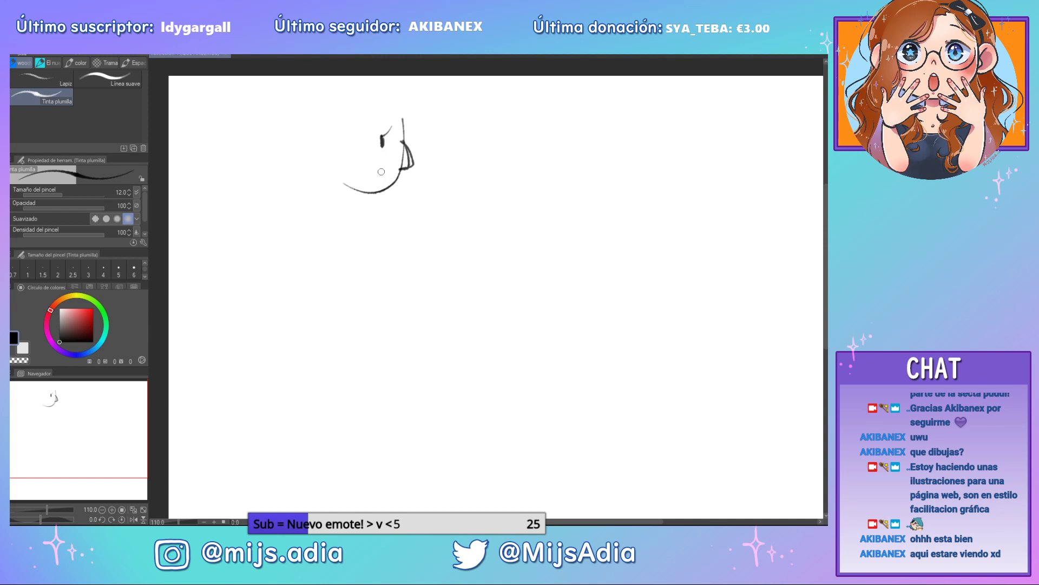
pyautogui.moveTo(382, 172)
pyautogui.mouseDown()
pyautogui.moveTo(364, 157)
pyautogui.moveTo(390, 179)
pyautogui.mouseUp()
pyautogui.hotkey('ctrl', 'z')
pyautogui.moveTo(403, 116)
pyautogui.mouseDown()
pyautogui.moveTo(357, 94)
pyautogui.moveTo(217, 101)
pyautogui.moveTo(230, 182)
pyautogui.moveTo(292, 177)
pyautogui.mouseUp()
pyautogui.moveTo(348, 145)
pyautogui.mouseDown()
pyautogui.moveTo(331, 168)
pyautogui.moveTo(340, 163)
pyautogui.mouseUp()
# Lasso the head sketch, move it closer to the canvas middle, scale it down and apply the transformation
pyautogui.press('m')
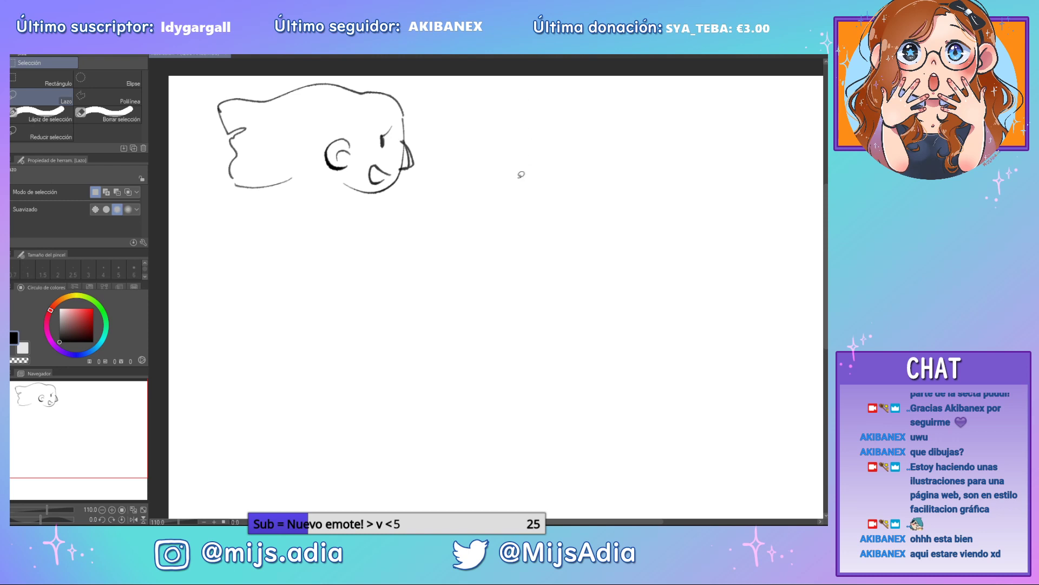
pyautogui.moveTo(399, 214)
pyautogui.mouseDown()
pyautogui.moveTo(442, 127)
pyautogui.moveTo(254, 259)
pyautogui.moveTo(419, 232)
pyautogui.mouseUp()
pyautogui.moveTo(379, 168); pyautogui.dragTo(485, 244)
pyautogui.hotkey('ctrl', 't')
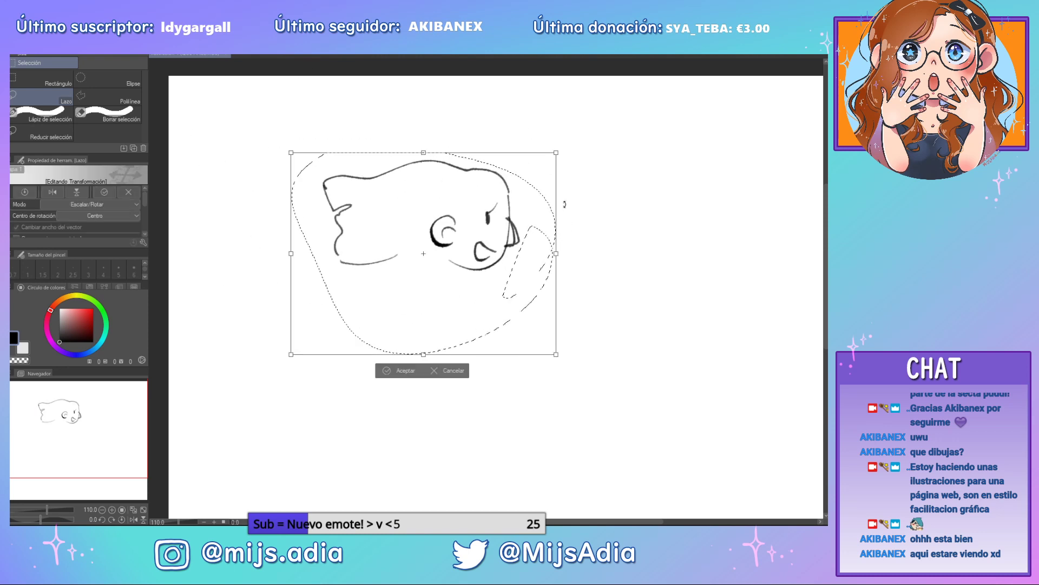
pyautogui.moveTo(556, 160); pyautogui.dragTo(457, 234)
pyautogui.moveTo(425, 310); pyautogui.dragTo(493, 253)
pyautogui.press('Return')
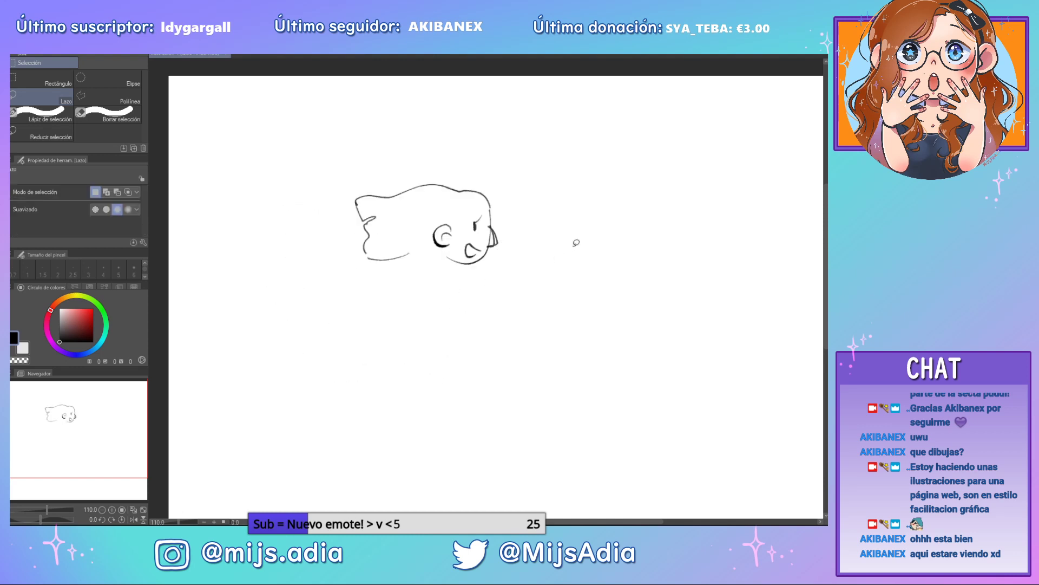
# Draw the figure's arm stretched forward from under the chin, ending in a closed hand
pyautogui.press('p')
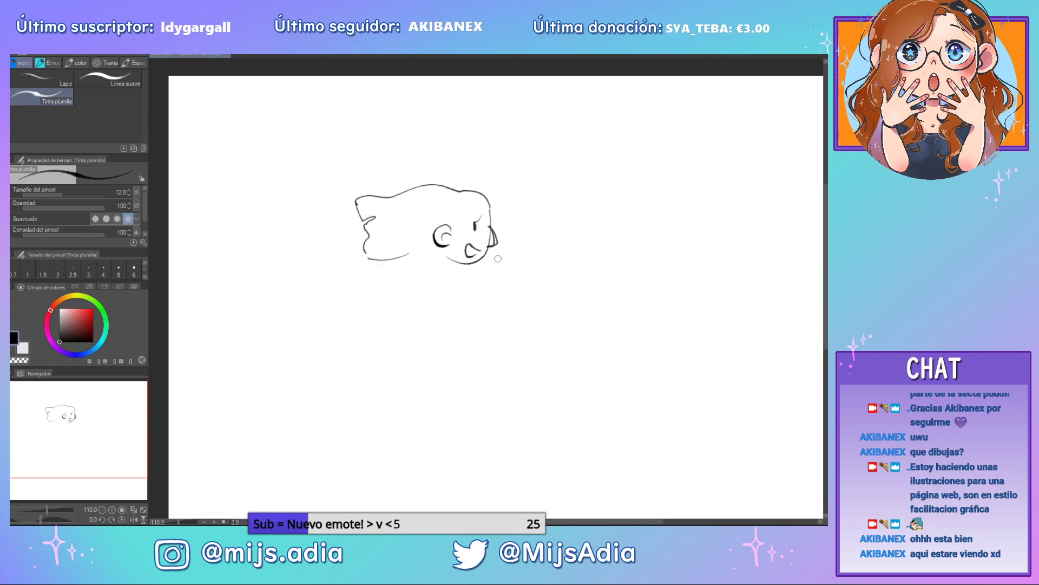
pyautogui.moveTo(484, 253); pyautogui.dragTo(551, 248)
pyautogui.hotkey('ctrl', 'z')
pyautogui.moveTo(485, 252)
pyautogui.mouseDown()
pyautogui.moveTo(533, 249)
pyautogui.moveTo(554, 256)
pyautogui.moveTo(544, 266)
pyautogui.moveTo(549, 256)
pyautogui.mouseUp()
pyautogui.moveTo(553, 252)
pyautogui.mouseDown()
pyautogui.moveTo(563, 262)
pyautogui.moveTo(554, 271)
pyautogui.moveTo(371, 313)
pyautogui.mouseUp()
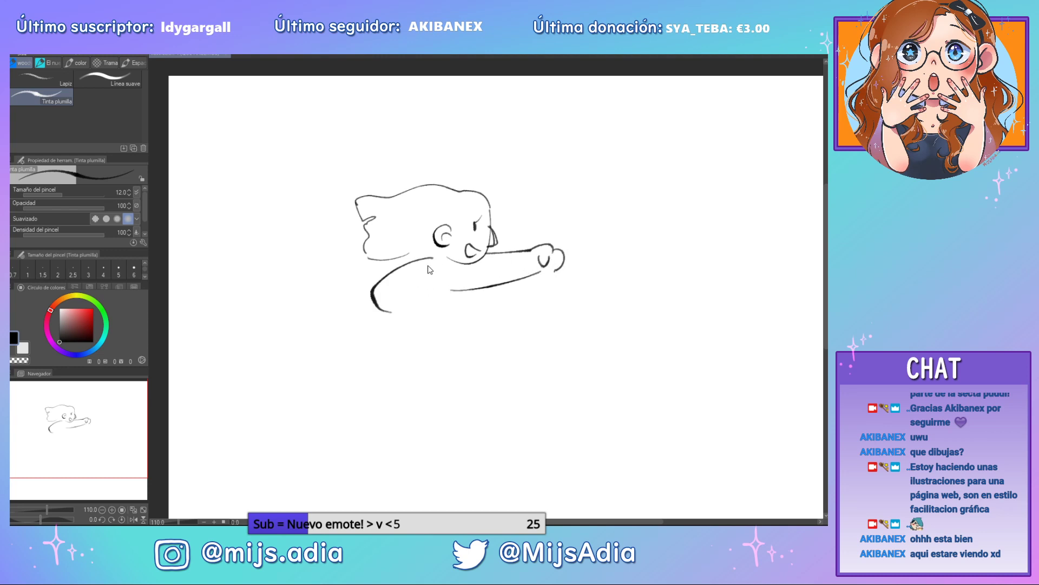
# Draw the figure's second arm bent down and back below the head, ending in a closed fist
pyautogui.hotkey('ctrl', 'z')
pyautogui.moveTo(434, 257)
pyautogui.mouseDown()
pyautogui.moveTo(368, 304)
pyautogui.moveTo(383, 323)
pyautogui.mouseUp()
pyautogui.moveTo(431, 282); pyautogui.dragTo(410, 325)
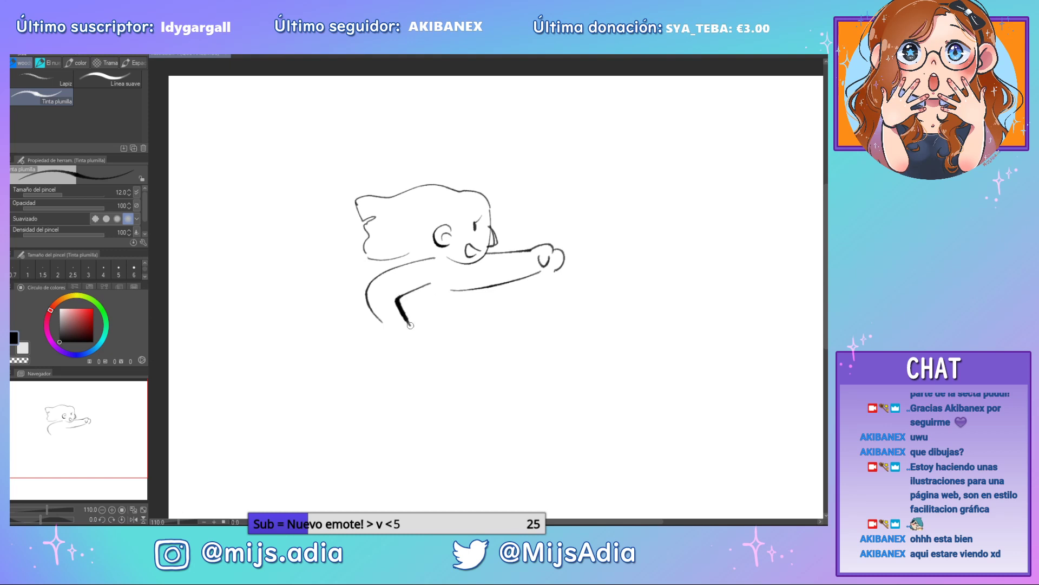
pyautogui.hotkey('ctrl', 'z')
pyautogui.moveTo(436, 284); pyautogui.dragTo(413, 327)
pyautogui.hotkey('ctrl', 'z')
pyautogui.moveTo(438, 284)
pyautogui.mouseDown()
pyautogui.moveTo(417, 319)
pyautogui.moveTo(423, 337)
pyautogui.moveTo(389, 341)
pyautogui.mouseUp()
pyautogui.hotkey('ctrl', 'z')
pyautogui.moveTo(378, 321); pyautogui.dragTo(399, 344)
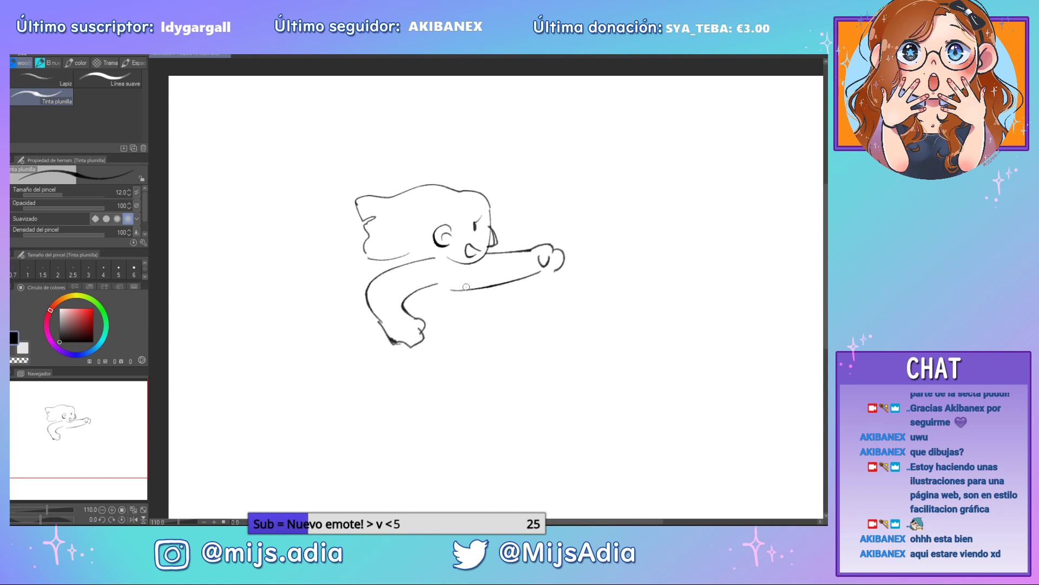
# Draw the chest line between the two arms, the cape's tie at the neck and a line running back from it
pyautogui.moveTo(465, 289); pyautogui.dragTo(404, 310)
pyautogui.hotkey('ctrl', 'z')
pyautogui.moveTo(488, 278); pyautogui.dragTo(422, 308)
pyautogui.hotkey('ctrl', 'z')
pyautogui.moveTo(477, 272); pyautogui.dragTo(420, 306)
pyautogui.hotkey('ctrl', 'z')
pyautogui.moveTo(476, 274); pyautogui.dragTo(399, 308)
pyautogui.moveTo(439, 254); pyautogui.dragTo(345, 248)
pyautogui.moveTo(434, 255); pyautogui.dragTo(463, 271)
pyautogui.moveTo(446, 258)
pyautogui.mouseDown()
pyautogui.moveTo(465, 271)
pyautogui.moveTo(402, 261)
pyautogui.mouseUp()
pyautogui.moveTo(464, 271)
pyautogui.mouseDown()
pyautogui.moveTo(458, 279)
pyautogui.moveTo(464, 273)
pyautogui.mouseUp()
pyautogui.moveTo(464, 271)
pyautogui.mouseDown()
pyautogui.moveTo(477, 284)
pyautogui.moveTo(469, 261)
pyautogui.mouseUp()
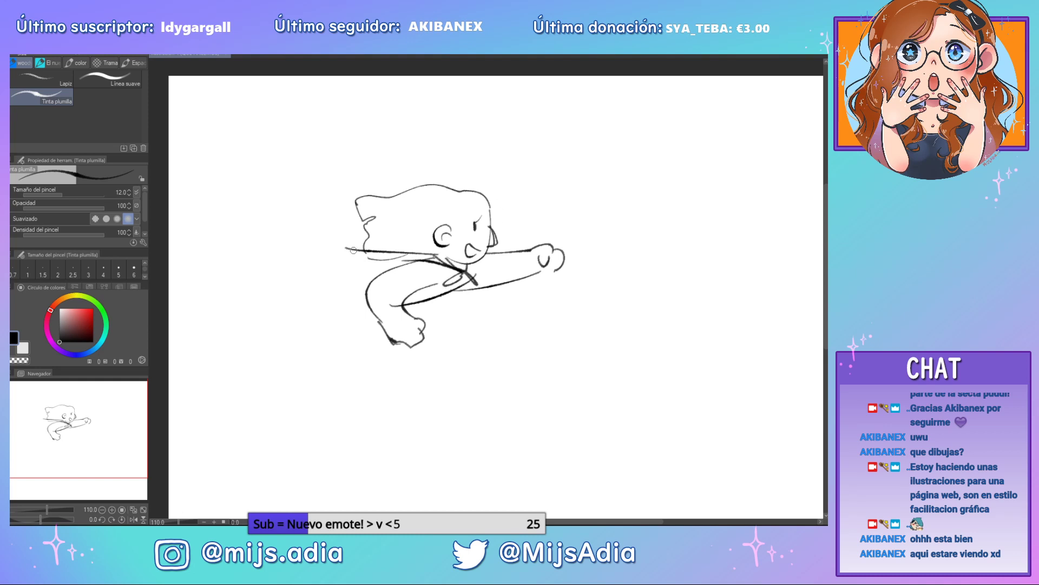
# Sketch a small wavy cape with an S behind the head and two thin legs stretched out below it
pyautogui.moveTo(349, 250); pyautogui.dragTo(288, 231)
pyautogui.hotkey('ctrl', 'z')
pyautogui.moveTo(361, 249)
pyautogui.mouseDown()
pyautogui.moveTo(285, 225)
pyautogui.moveTo(296, 226)
pyautogui.moveTo(249, 253)
pyautogui.moveTo(296, 278)
pyautogui.moveTo(388, 273)
pyautogui.moveTo(364, 255)
pyautogui.moveTo(330, 258)
pyautogui.moveTo(331, 244)
pyautogui.moveTo(352, 253)
pyautogui.moveTo(225, 293)
pyautogui.mouseUp()
pyautogui.hotkey('ctrl', 'z')
pyautogui.moveTo(360, 275); pyautogui.dragTo(275, 302)
pyautogui.hotkey('ctrl', 'z')
pyautogui.moveTo(372, 307)
pyautogui.mouseDown()
pyautogui.moveTo(286, 300)
pyautogui.moveTo(255, 308)
pyautogui.moveTo(310, 277)
pyautogui.mouseUp()
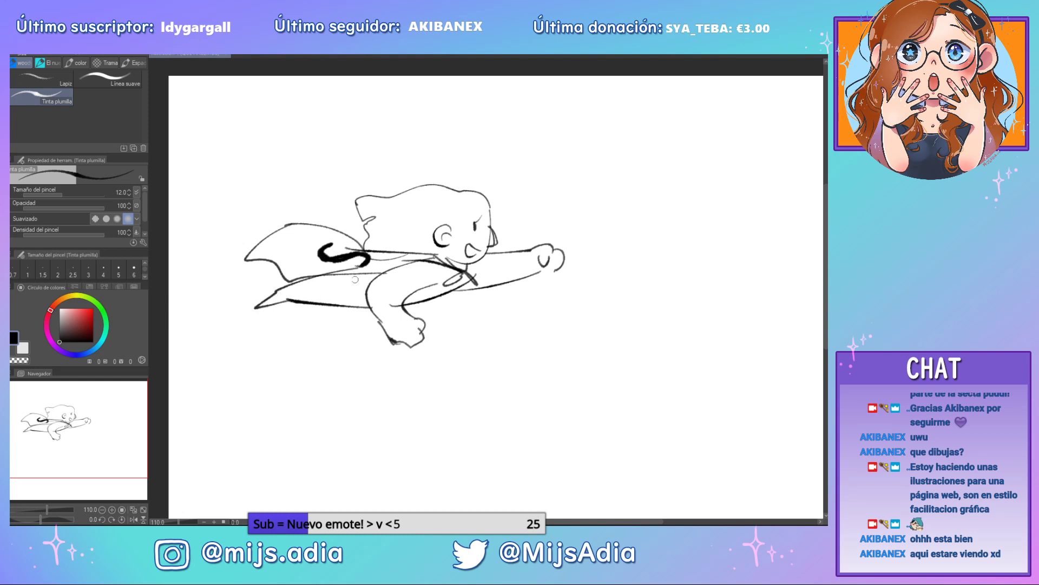
pyautogui.moveTo(372, 306); pyautogui.dragTo(254, 316)
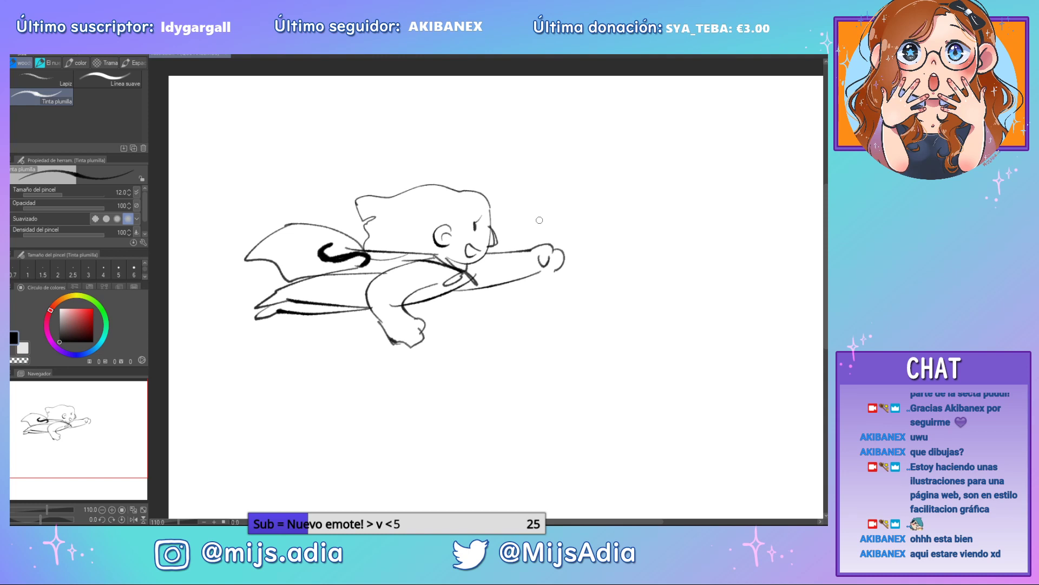
# Redraw the cape as a larger, stiffer shape running from the neck over the back to a pointed rear corner
pyautogui.moveTo(433, 255)
pyautogui.mouseDown()
pyautogui.moveTo(357, 233)
pyautogui.moveTo(312, 201)
pyautogui.moveTo(272, 196)
pyautogui.moveTo(340, 199)
pyautogui.moveTo(424, 260)
pyautogui.mouseUp()
pyautogui.hotkey('ctrl', 'z')
pyautogui.hotkey('ctrl', 'z')
pyautogui.moveTo(327, 193); pyautogui.dragTo(427, 254)
pyautogui.moveTo(327, 195)
pyautogui.mouseDown()
pyautogui.moveTo(261, 268)
pyautogui.moveTo(333, 279)
pyautogui.moveTo(411, 268)
pyautogui.mouseUp()
pyautogui.hotkey('ctrl', 'z')
pyautogui.moveTo(328, 192)
pyautogui.mouseDown()
pyautogui.moveTo(270, 265)
pyautogui.moveTo(411, 260)
pyautogui.moveTo(339, 255)
pyautogui.moveTo(368, 236)
pyautogui.mouseUp()
# Erase the first cape's outline and S, the thin legs and the stray lines around the bent arm
pyautogui.press('e')
pyautogui.moveTo(367, 223)
pyautogui.mouseDown()
pyautogui.moveTo(303, 214)
pyautogui.moveTo(283, 233)
pyautogui.mouseUp()
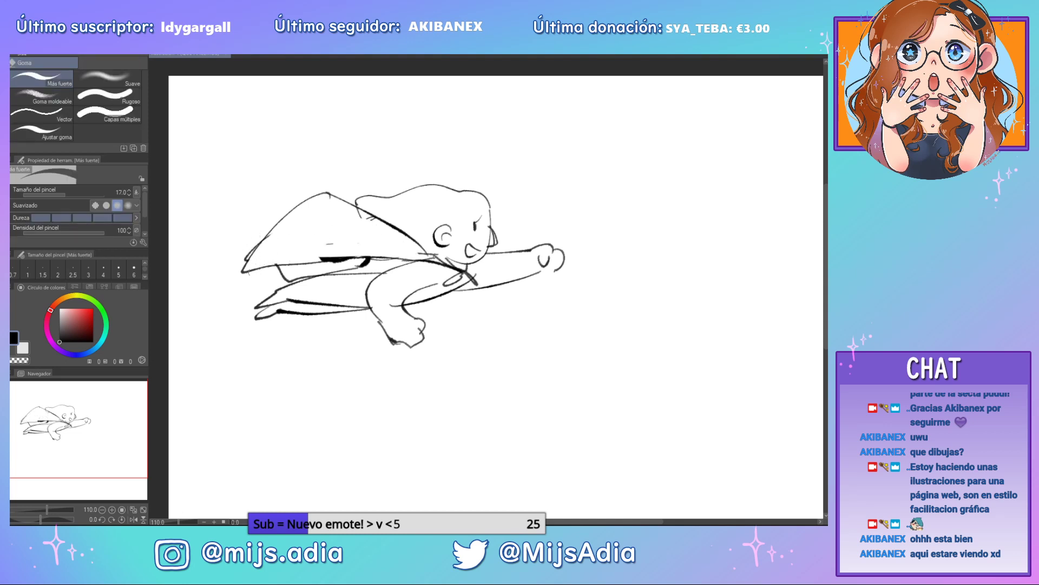
pyautogui.moveTo(377, 255)
pyautogui.mouseDown()
pyautogui.moveTo(323, 257)
pyautogui.moveTo(292, 277)
pyautogui.moveTo(342, 275)
pyautogui.mouseUp()
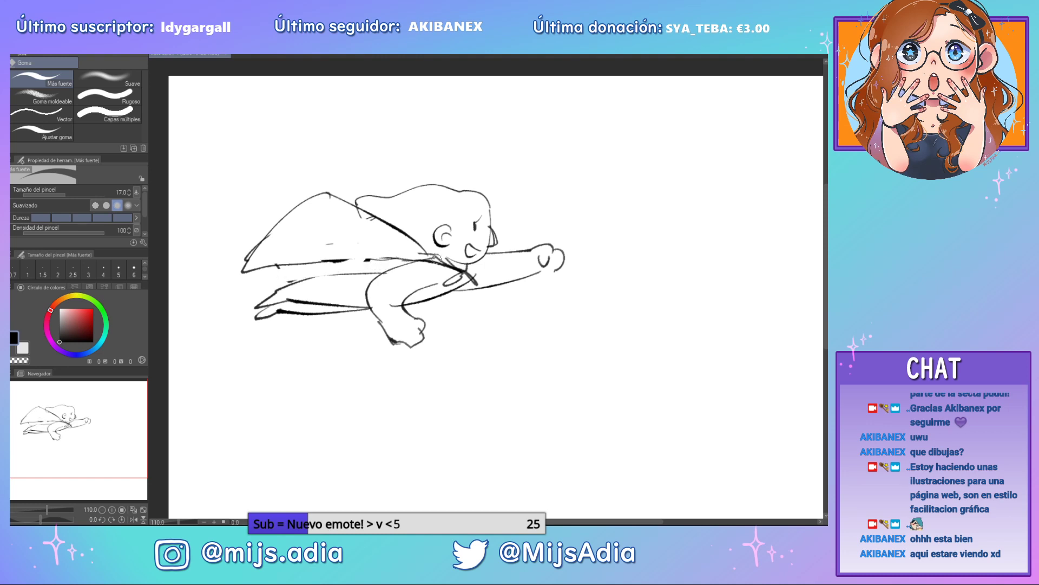
pyautogui.moveTo(437, 259)
pyautogui.mouseDown()
pyautogui.moveTo(397, 240)
pyautogui.moveTo(436, 266)
pyautogui.moveTo(353, 281)
pyautogui.moveTo(381, 269)
pyautogui.moveTo(317, 275)
pyautogui.moveTo(334, 285)
pyautogui.moveTo(333, 317)
pyautogui.moveTo(371, 309)
pyautogui.mouseUp()
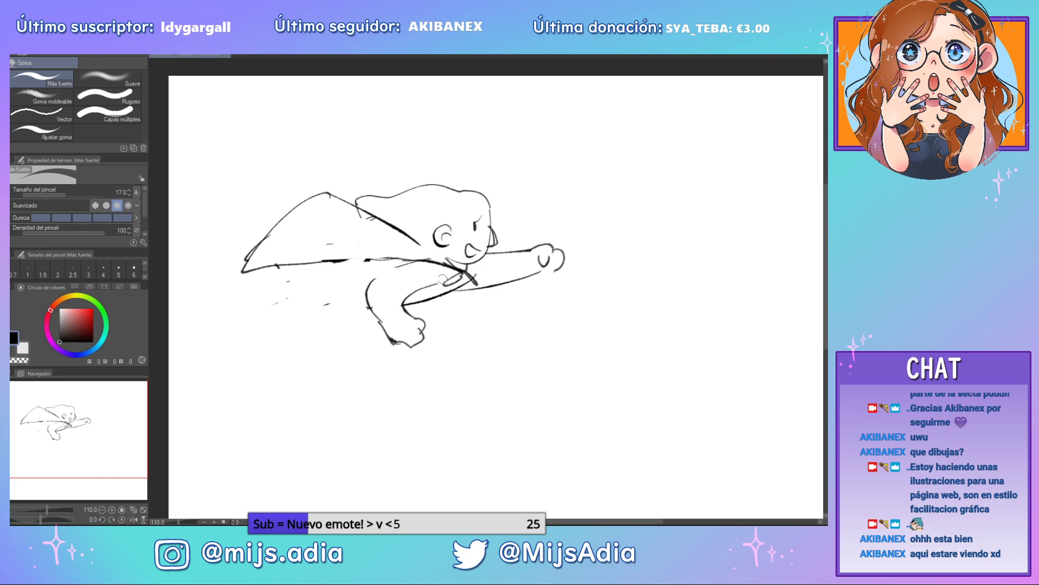
pyautogui.moveTo(443, 279)
pyautogui.mouseDown()
pyautogui.moveTo(405, 297)
pyautogui.moveTo(415, 290)
pyautogui.mouseUp()
# Draw an S emblem on the new cape and sketch the torso and a thicker outstretched leg beneath it
pyautogui.press('p')
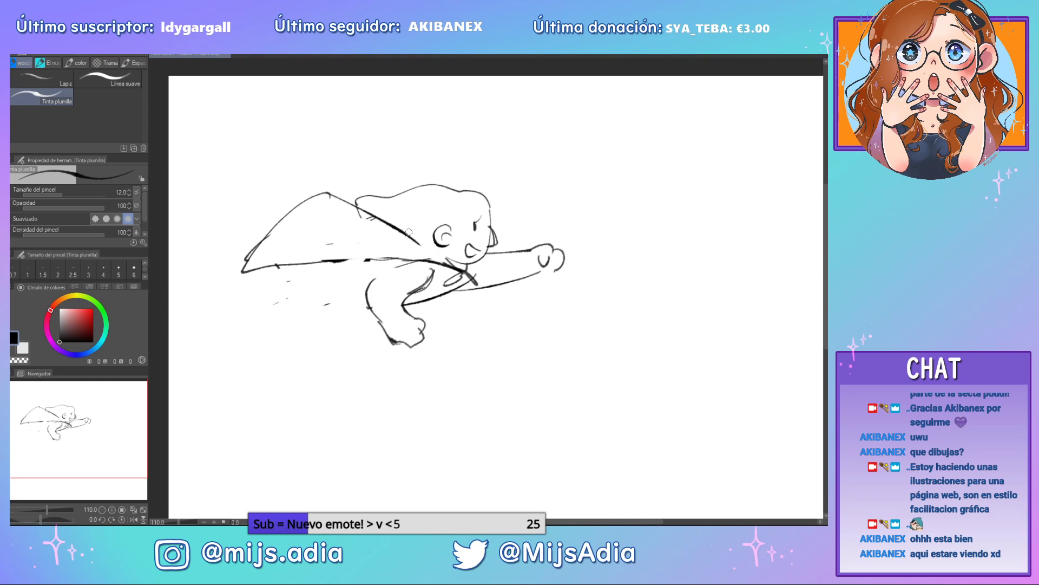
pyautogui.moveTo(409, 232)
pyautogui.mouseDown()
pyautogui.moveTo(442, 248)
pyautogui.moveTo(346, 226)
pyautogui.moveTo(384, 242)
pyautogui.mouseUp()
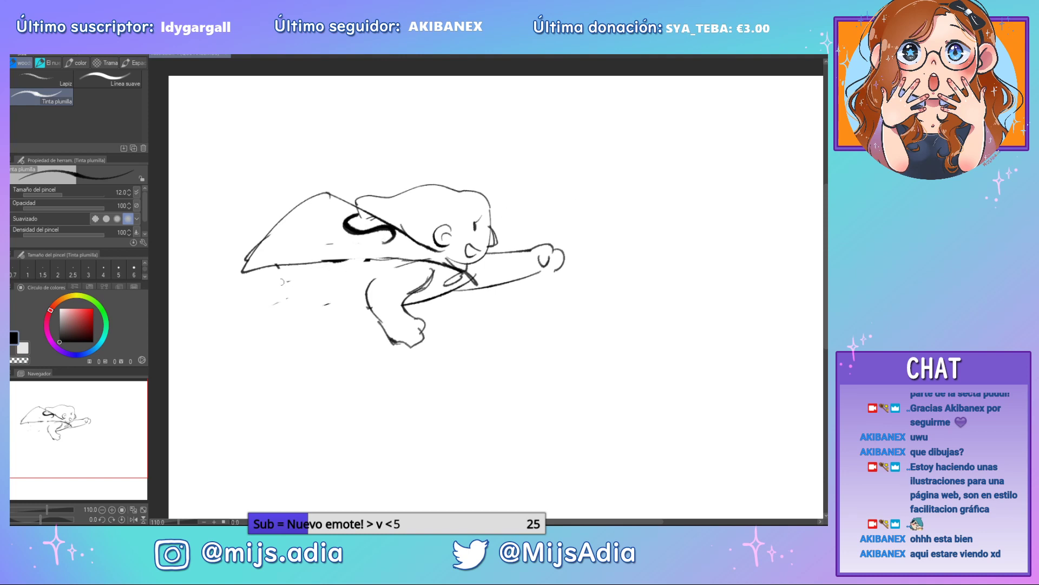
pyautogui.moveTo(262, 284); pyautogui.dragTo(255, 321)
pyautogui.hotkey('ctrl', 'z')
pyautogui.moveTo(372, 258)
pyautogui.mouseDown()
pyautogui.moveTo(314, 255)
pyautogui.moveTo(306, 269)
pyautogui.moveTo(319, 307)
pyautogui.mouseUp()
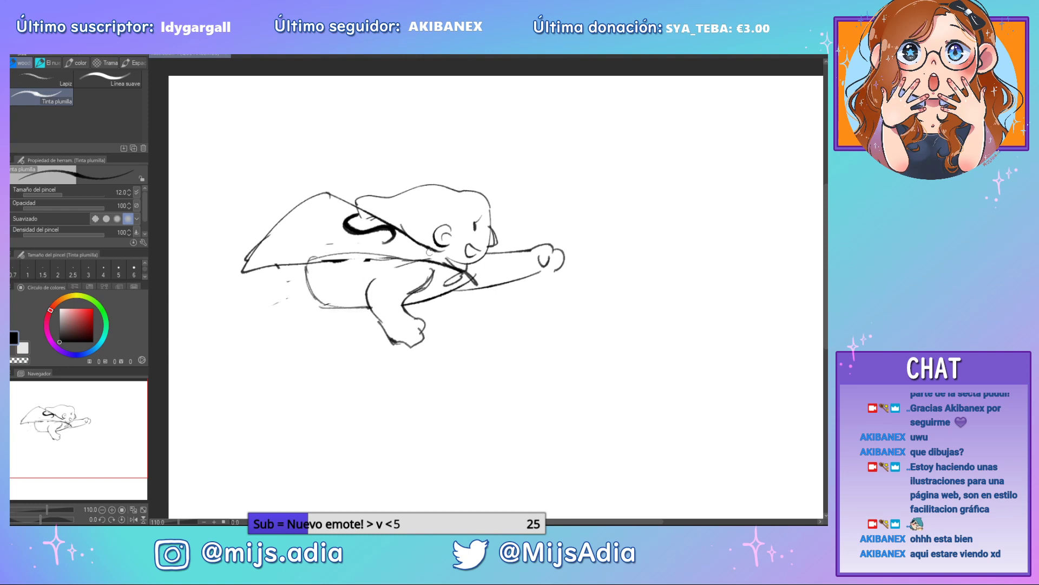
pyautogui.moveTo(431, 250)
pyautogui.mouseDown()
pyautogui.moveTo(298, 265)
pyautogui.moveTo(309, 301)
pyautogui.mouseUp()
pyautogui.moveTo(359, 258)
pyautogui.mouseDown()
pyautogui.moveTo(366, 301)
pyautogui.moveTo(344, 255)
pyautogui.moveTo(243, 279)
pyautogui.mouseUp()
pyautogui.moveTo(244, 279); pyautogui.dragTo(265, 302)
pyautogui.moveTo(368, 300)
pyautogui.mouseDown()
pyautogui.moveTo(251, 305)
pyautogui.moveTo(244, 295)
pyautogui.moveTo(260, 277)
pyautogui.moveTo(314, 258)
pyautogui.mouseUp()
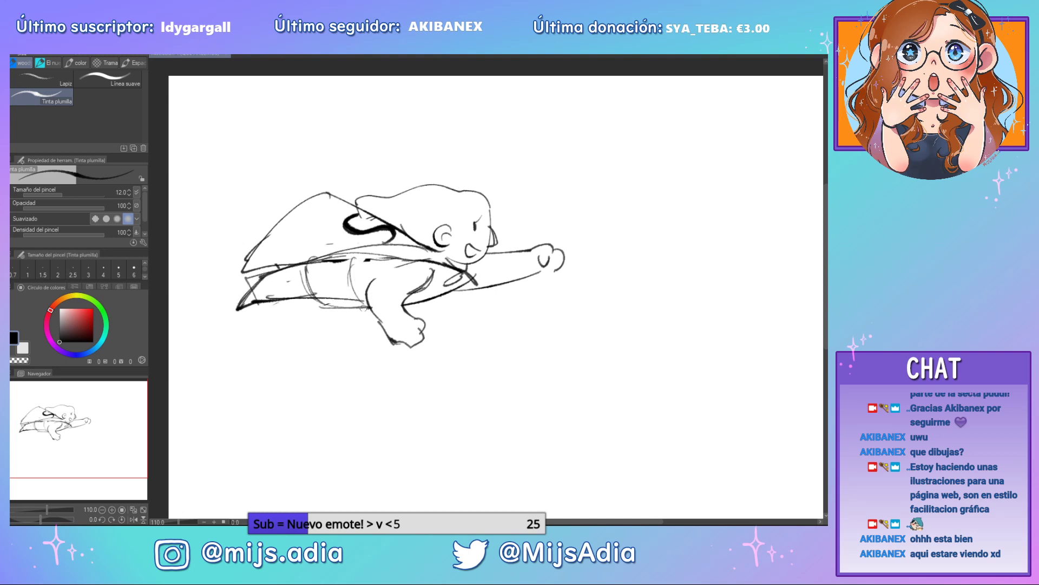
# Add the second leg below the torso, strengthen the neckline and erase the overlapping lines inside the cape and body
pyautogui.moveTo(364, 307)
pyautogui.mouseDown()
pyautogui.moveTo(348, 336)
pyautogui.moveTo(280, 333)
pyautogui.moveTo(370, 344)
pyautogui.moveTo(299, 332)
pyautogui.moveTo(294, 317)
pyautogui.moveTo(287, 327)
pyautogui.moveTo(297, 337)
pyautogui.moveTo(369, 345)
pyautogui.mouseUp()
pyautogui.hotkey('ctrl', 'z')
pyautogui.moveTo(463, 268)
pyautogui.mouseDown()
pyautogui.moveTo(406, 305)
pyautogui.moveTo(487, 287)
pyautogui.mouseUp()
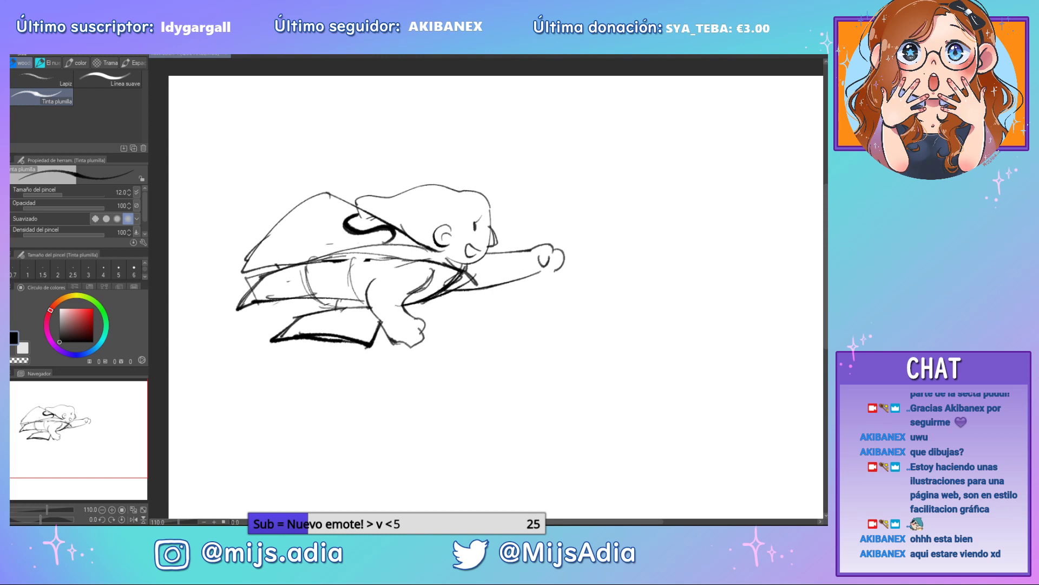
pyautogui.press('e')
pyautogui.moveTo(345, 314); pyautogui.dragTo(363, 309)
pyautogui.moveTo(298, 295)
pyautogui.mouseDown()
pyautogui.moveTo(350, 275)
pyautogui.moveTo(307, 272)
pyautogui.moveTo(412, 255)
pyautogui.moveTo(351, 247)
pyautogui.moveTo(417, 248)
pyautogui.moveTo(276, 266)
pyautogui.moveTo(426, 261)
pyautogui.mouseUp()
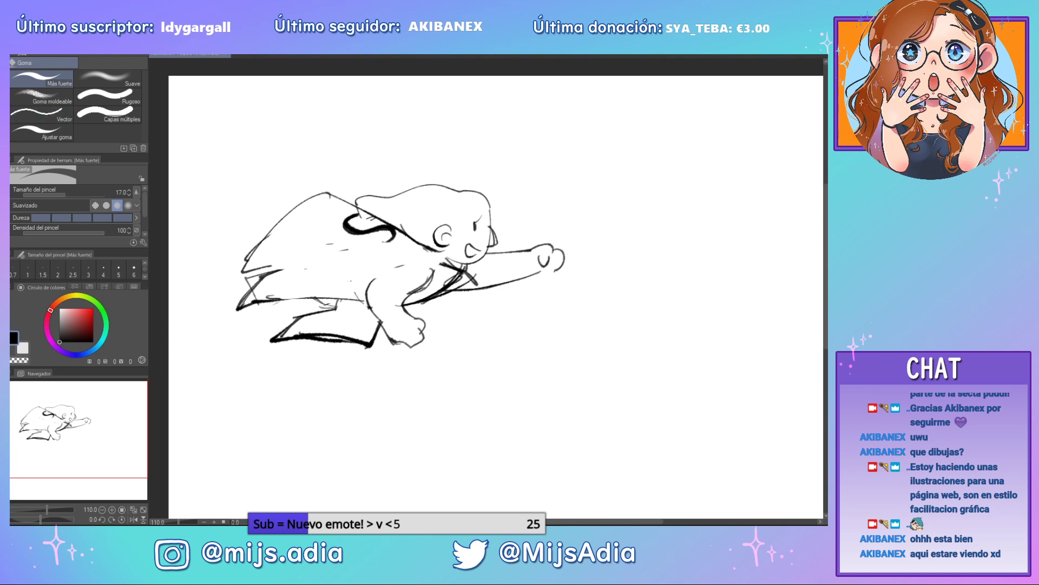
# Redraw the cape's lower edge as a clean line and add an inner border along its rear edge
pyautogui.press('p')
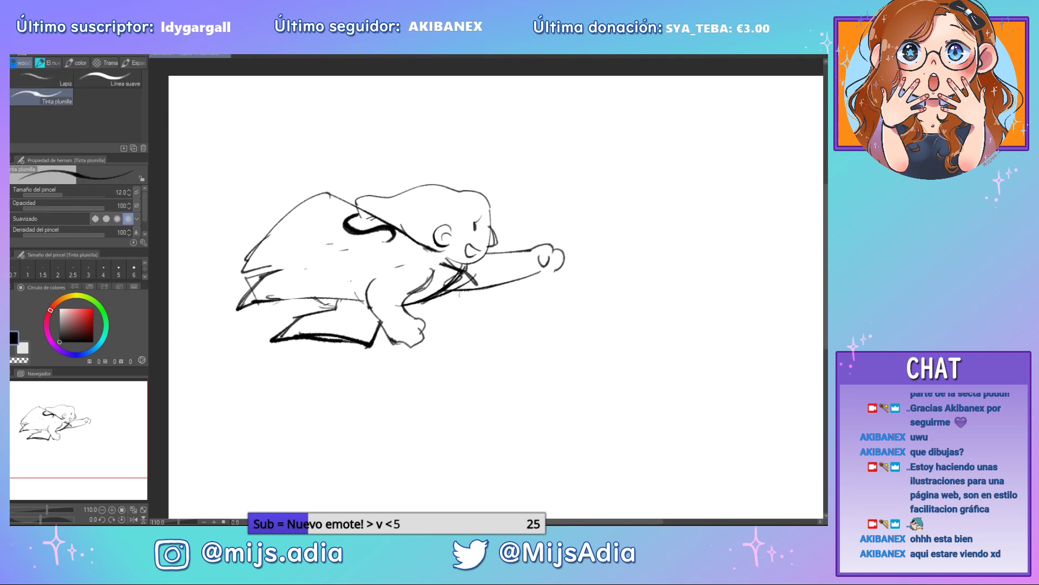
pyautogui.moveTo(457, 267); pyautogui.dragTo(250, 268)
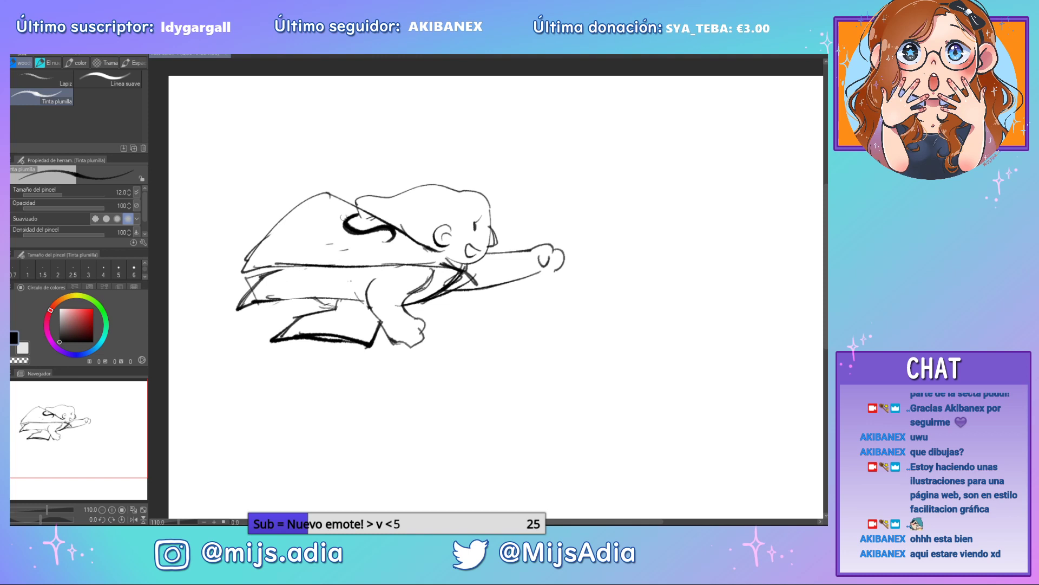
pyautogui.moveTo(352, 201)
pyautogui.mouseDown()
pyautogui.moveTo(282, 253)
pyautogui.moveTo(285, 267)
pyautogui.mouseUp()
pyautogui.moveTo(356, 271)
pyautogui.mouseDown()
pyautogui.moveTo(361, 300)
pyautogui.moveTo(376, 281)
pyautogui.moveTo(354, 294)
pyautogui.moveTo(361, 302)
pyautogui.moveTo(371, 284)
pyautogui.mouseUp()
pyautogui.hotkey('ctrl', 'z')
pyautogui.hotkey('ctrl', 'z')
pyautogui.hotkey('ctrl', 'z')
# Add a chest emblem and costume details at the waist, torso edge and boots
pyautogui.moveTo(444, 284); pyautogui.dragTo(370, 319)
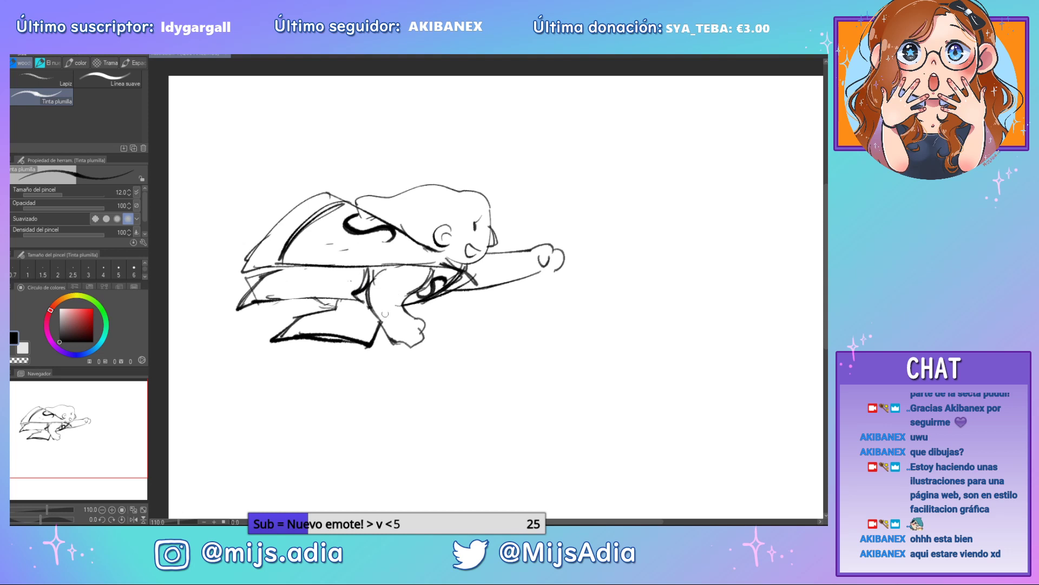
pyautogui.moveTo(382, 267); pyautogui.dragTo(374, 322)
pyautogui.moveTo(263, 297); pyautogui.dragTo(373, 303)
pyautogui.moveTo(274, 269)
pyautogui.mouseDown()
pyautogui.moveTo(319, 266)
pyautogui.moveTo(265, 301)
pyautogui.mouseUp()
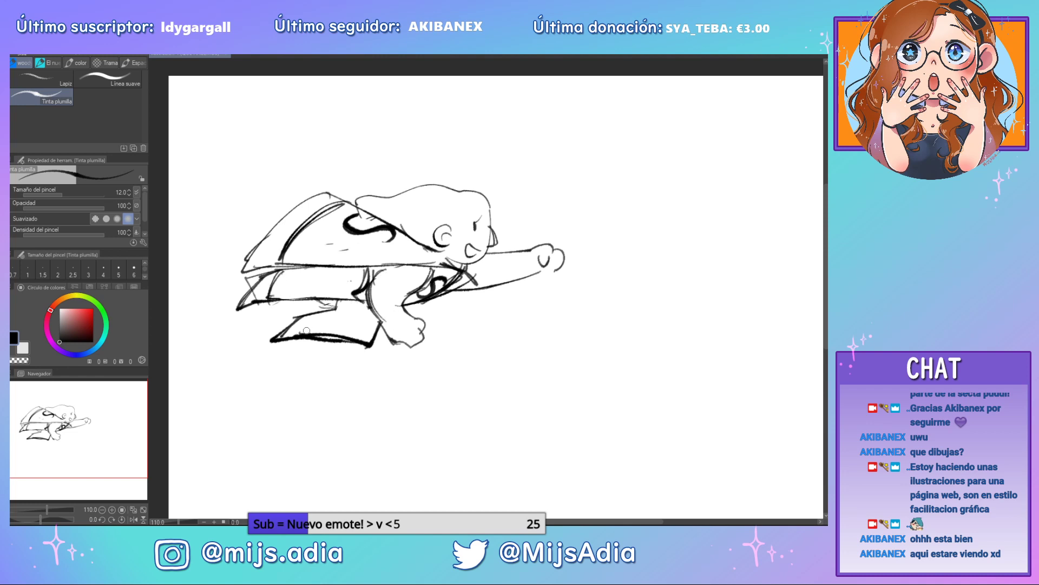
pyautogui.moveTo(304, 332)
pyautogui.mouseDown()
pyautogui.moveTo(318, 314)
pyautogui.moveTo(305, 333)
pyautogui.mouseUp()
# Darken the chest line and draw glove cuffs on both forearms
pyautogui.moveTo(428, 301); pyautogui.dragTo(469, 269)
pyautogui.moveTo(535, 249)
pyautogui.mouseDown()
pyautogui.moveTo(513, 251)
pyautogui.moveTo(538, 272)
pyautogui.moveTo(528, 246)
pyautogui.moveTo(535, 273)
pyautogui.mouseUp()
pyautogui.moveTo(406, 301); pyautogui.dragTo(370, 314)
pyautogui.moveTo(368, 315)
pyautogui.mouseDown()
pyautogui.moveTo(386, 334)
pyautogui.moveTo(409, 317)
pyautogui.moveTo(384, 336)
pyautogui.mouseUp()
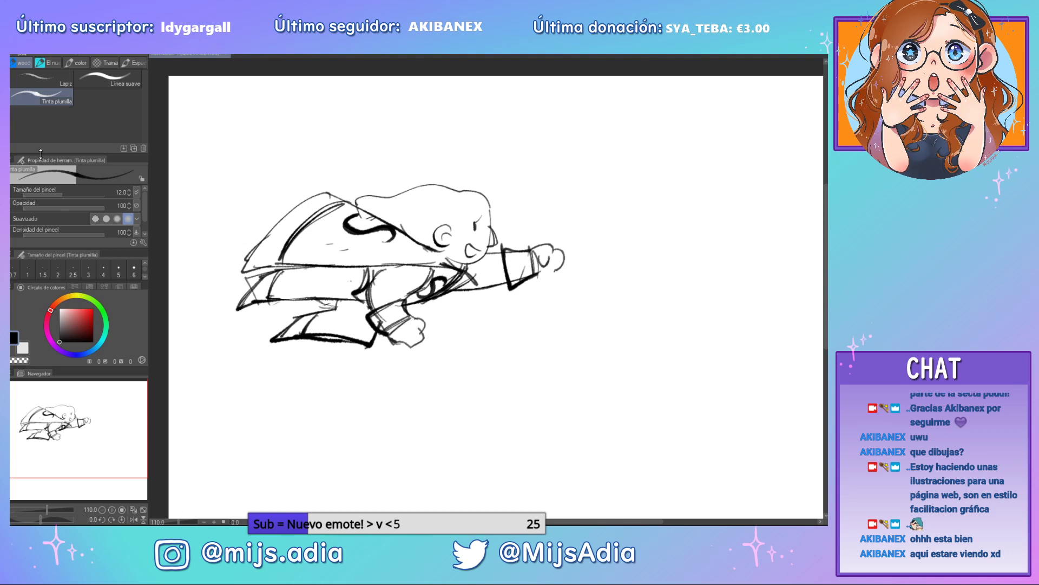
# Lasso the whole flying figure, move it up toward the canvas's upper middle and clear the selection
pyautogui.press('m')
pyautogui.moveTo(491, 175)
pyautogui.mouseDown()
pyautogui.moveTo(411, 416)
pyautogui.moveTo(501, 168)
pyautogui.mouseUp()
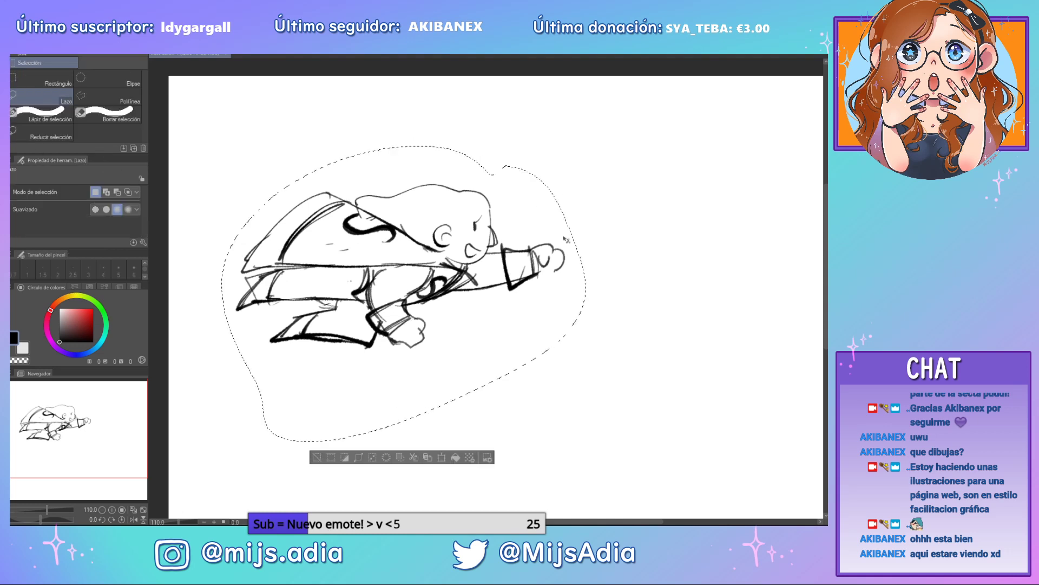
pyautogui.moveTo(553, 234)
pyautogui.mouseDown()
pyautogui.moveTo(584, 201)
pyautogui.moveTo(597, 164)
pyautogui.mouseUp()
pyautogui.click(642, 194)
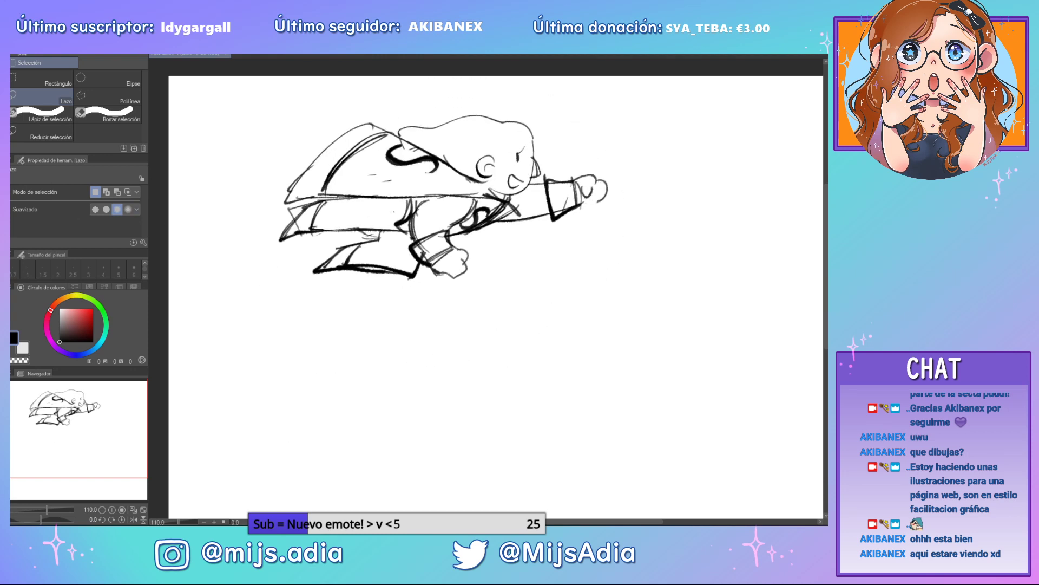
# Draw speed lines and a small cloud behind the figure, and a larger cloud above its head
pyautogui.press('p')
pyautogui.moveTo(273, 196)
pyautogui.mouseDown()
pyautogui.moveTo(185, 204)
pyautogui.moveTo(273, 181)
pyautogui.mouseUp()
pyautogui.hotkey('ctrl', 'z')
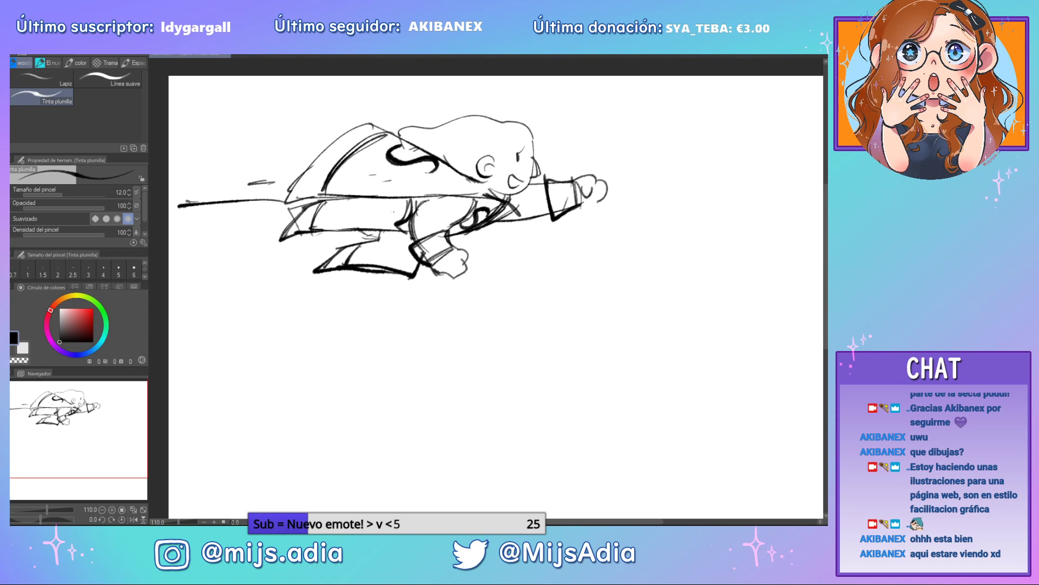
pyautogui.moveTo(235, 242)
pyautogui.mouseDown()
pyautogui.moveTo(191, 250)
pyautogui.moveTo(286, 248)
pyautogui.mouseUp()
pyautogui.moveTo(238, 250); pyautogui.dragTo(248, 236)
pyautogui.moveTo(282, 275); pyautogui.dragTo(302, 274)
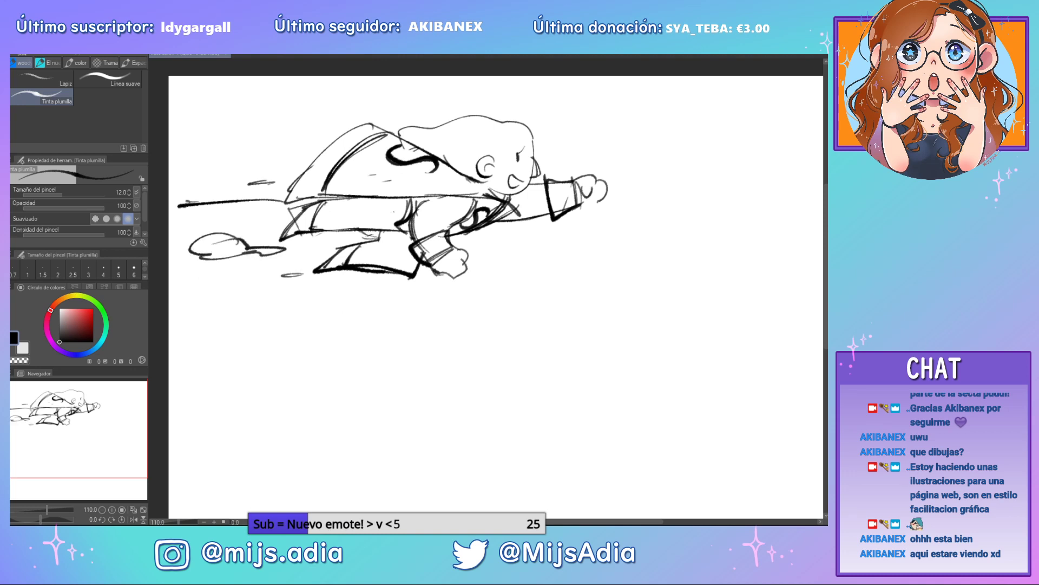
pyautogui.moveTo(456, 108)
pyautogui.mouseDown()
pyautogui.moveTo(514, 91)
pyautogui.moveTo(583, 115)
pyautogui.moveTo(552, 138)
pyautogui.moveTo(398, 113)
pyautogui.moveTo(433, 107)
pyautogui.mouseUp()
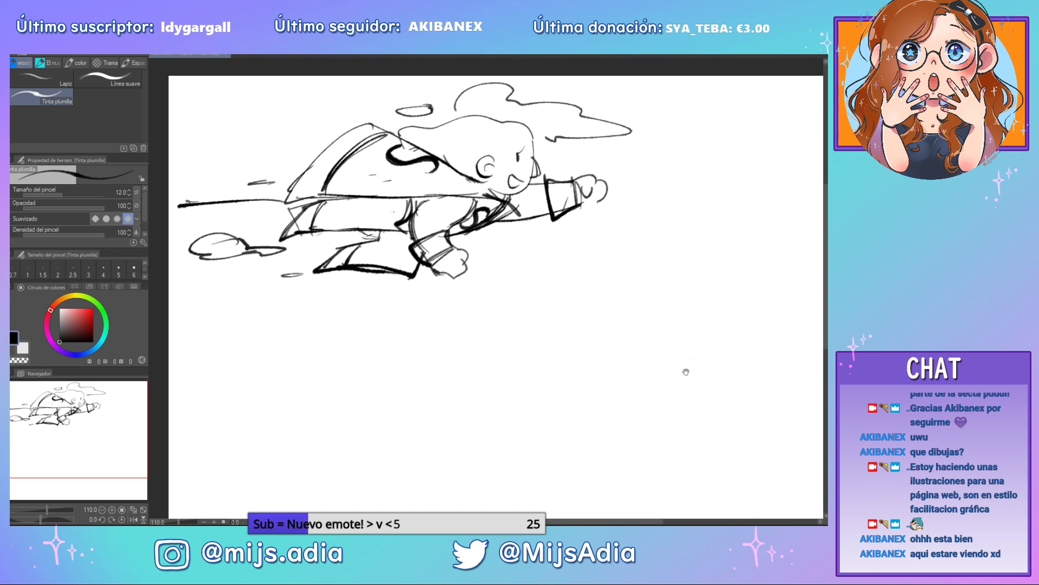
# Lasso the figure with its clouds and scale it up to span the canvas width
pyautogui.moveTo(672, 397)
pyautogui.mouseDown()
pyautogui.moveTo(631, 376)
pyautogui.moveTo(659, 386)
pyautogui.mouseUp()
pyautogui.press('m')
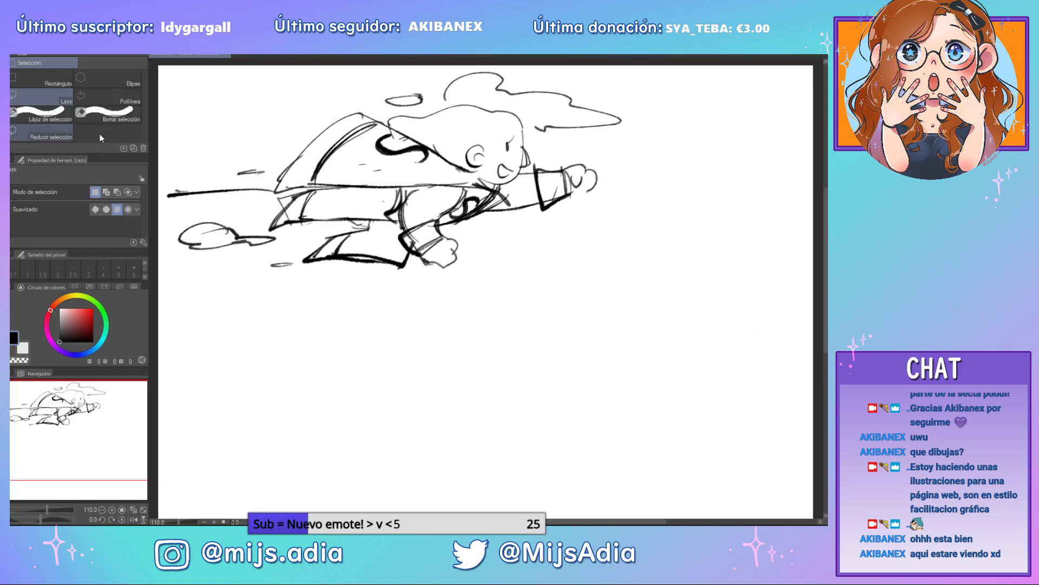
pyautogui.moveTo(493, 298)
pyautogui.mouseDown()
pyautogui.moveTo(674, 168)
pyautogui.moveTo(216, 111)
pyautogui.moveTo(326, 344)
pyautogui.moveTo(569, 305)
pyautogui.mouseUp()
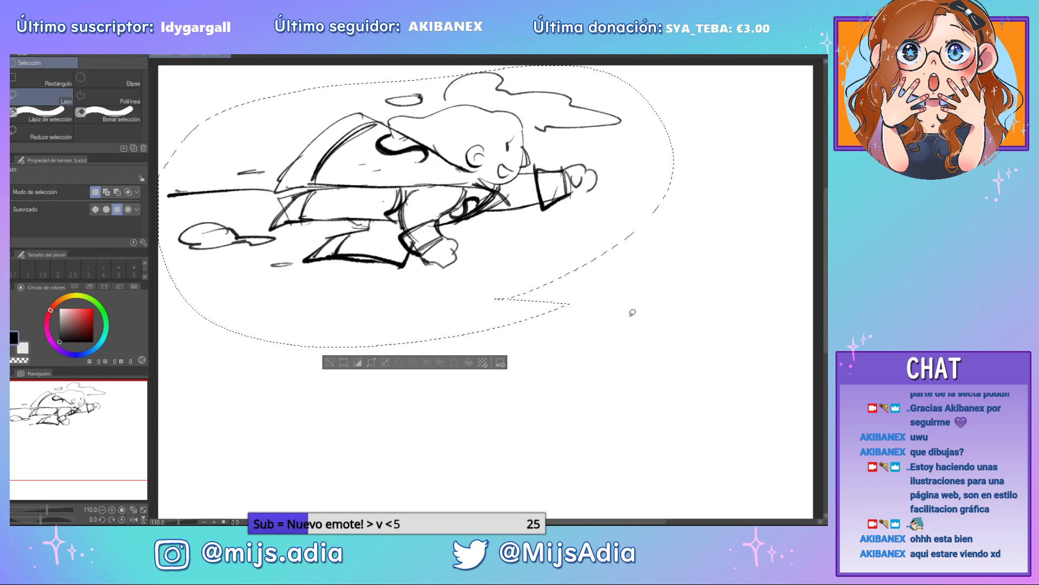
pyautogui.hotkey('ctrl', 't')
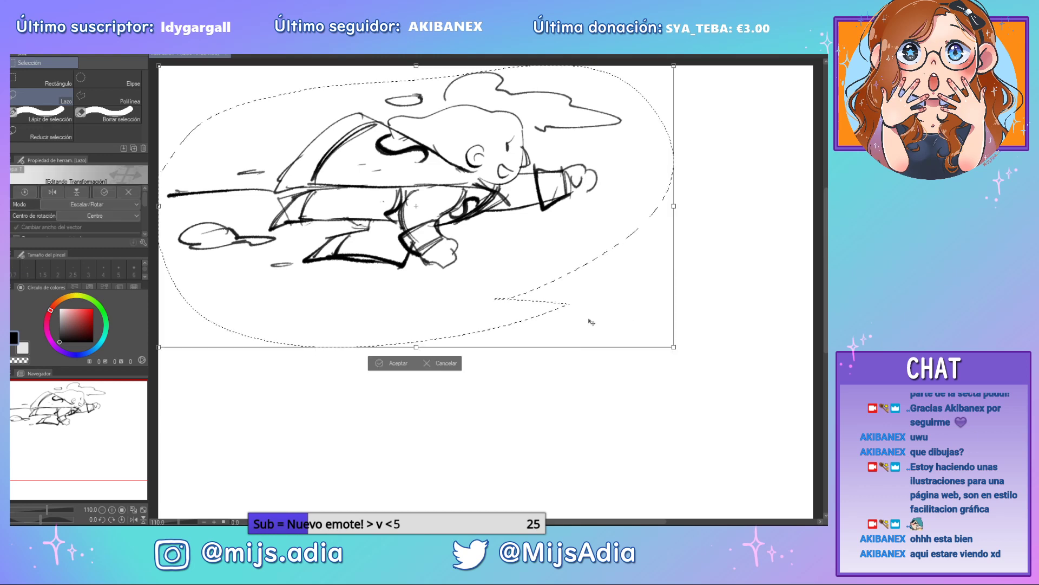
pyautogui.press('Return')
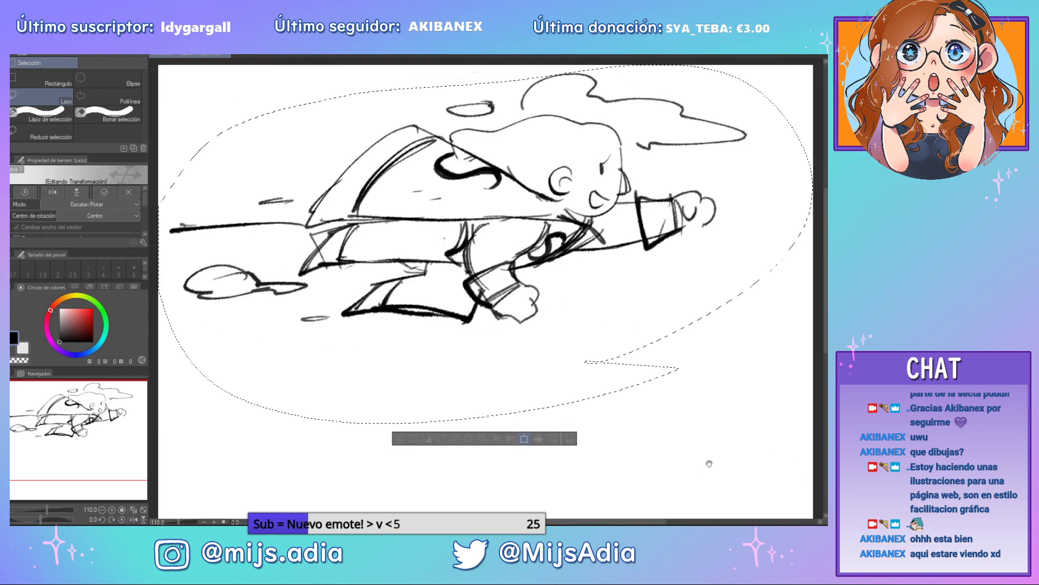
# Transform the selected sketch again, moving it to the canvas middle and enlarging it slightly past both side edges, and apply it
pyautogui.moveTo(707, 462); pyautogui.dragTo(717, 435)
pyautogui.hotkey('ctrl', 't')
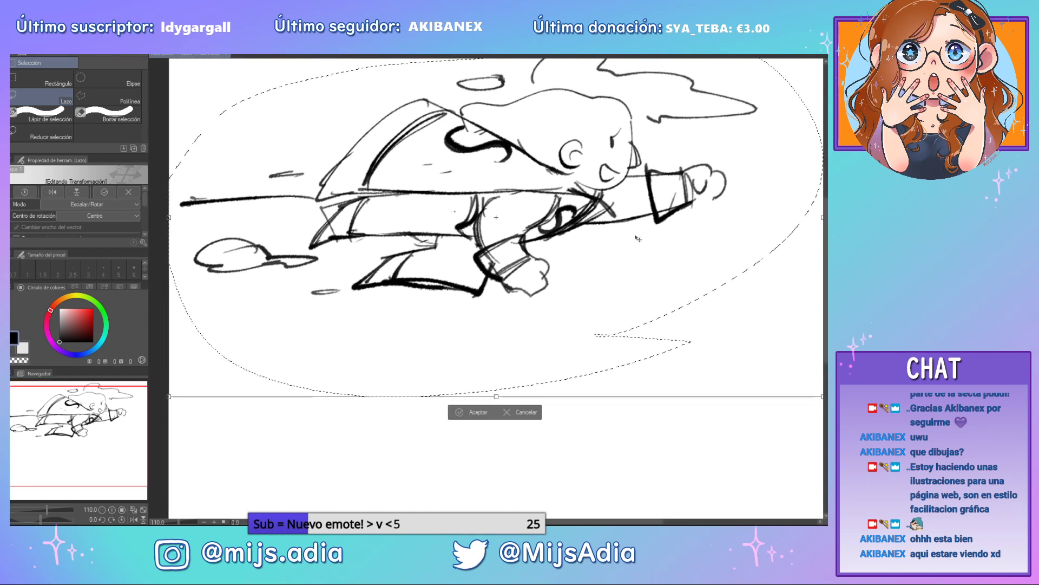
pyautogui.moveTo(581, 224); pyautogui.dragTo(607, 318)
pyautogui.scroll(-5, 746, 416)
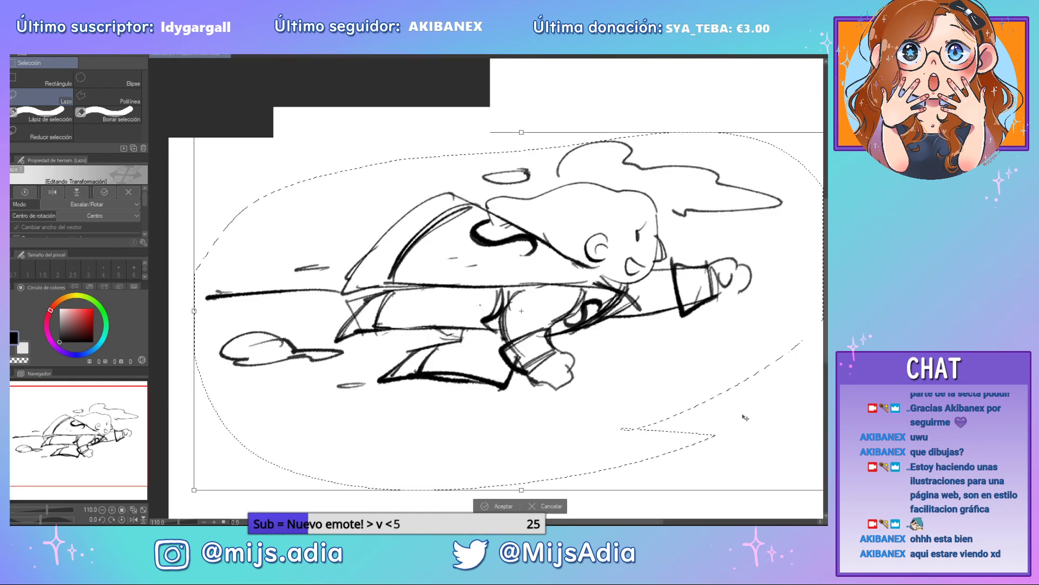
pyautogui.moveTo(724, 459); pyautogui.dragTo(600, 433)
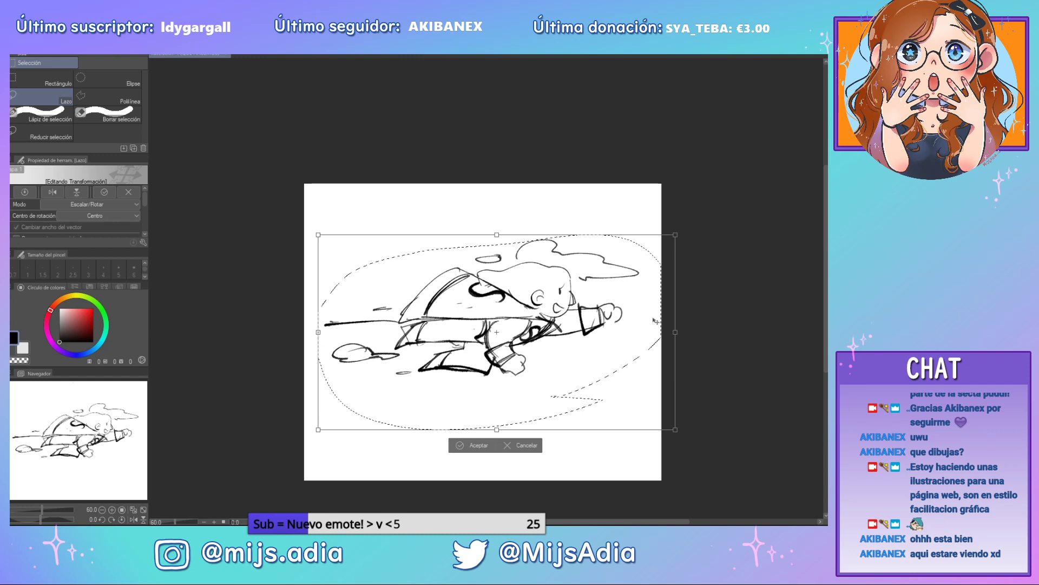
pyautogui.moveTo(675, 235); pyautogui.dragTo(698, 221)
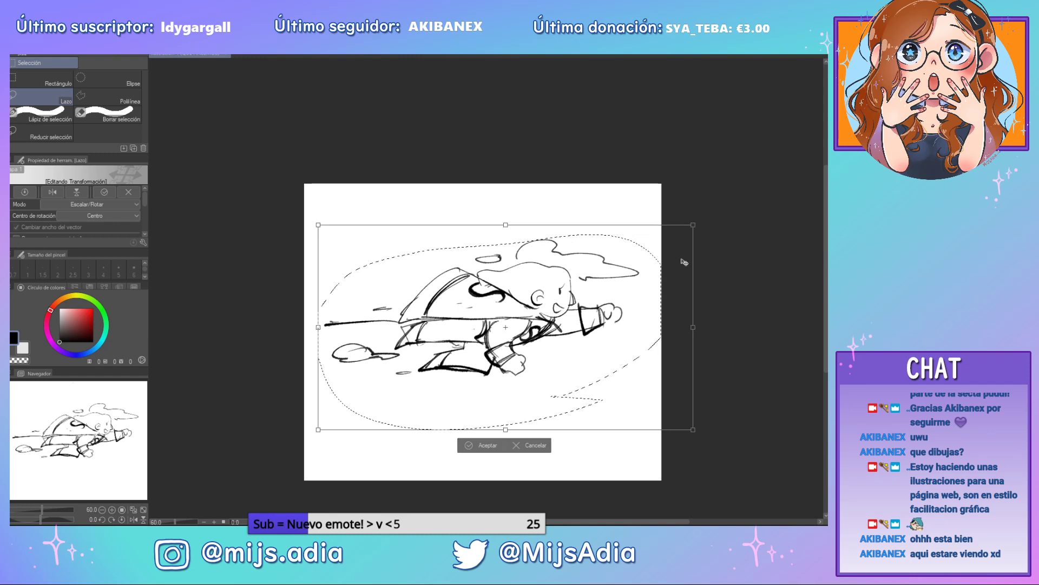
pyautogui.moveTo(317, 429); pyautogui.dragTo(294, 468)
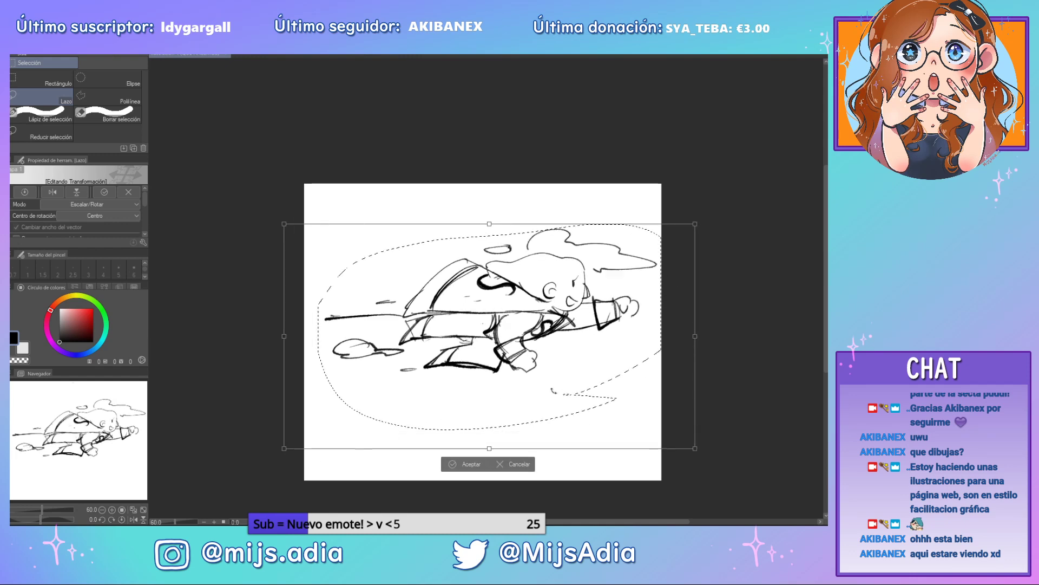
pyautogui.moveTo(552, 378); pyautogui.dragTo(559, 381)
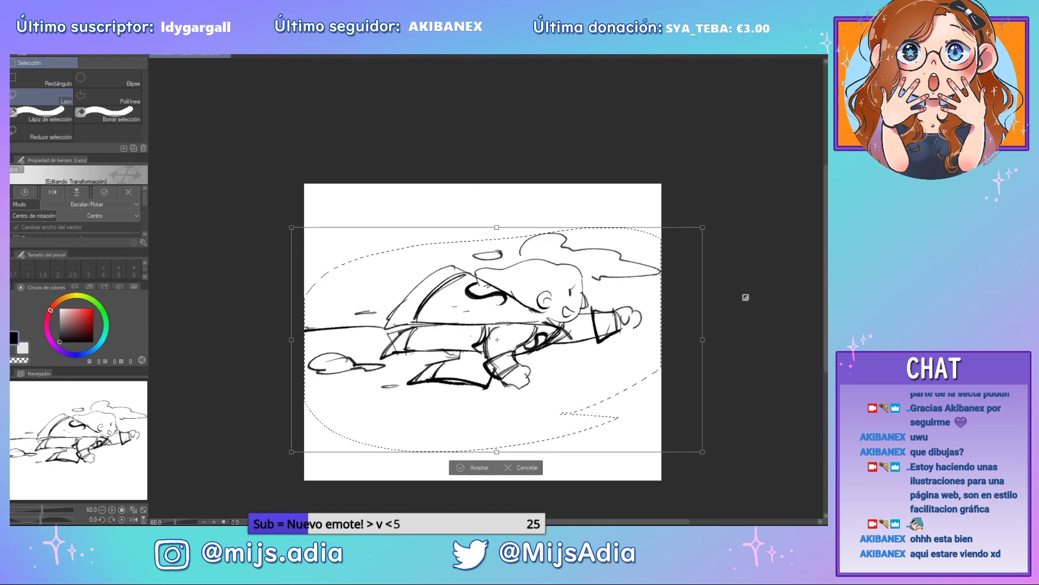
pyautogui.press('Return')
pyautogui.scroll(5, 768, 321)
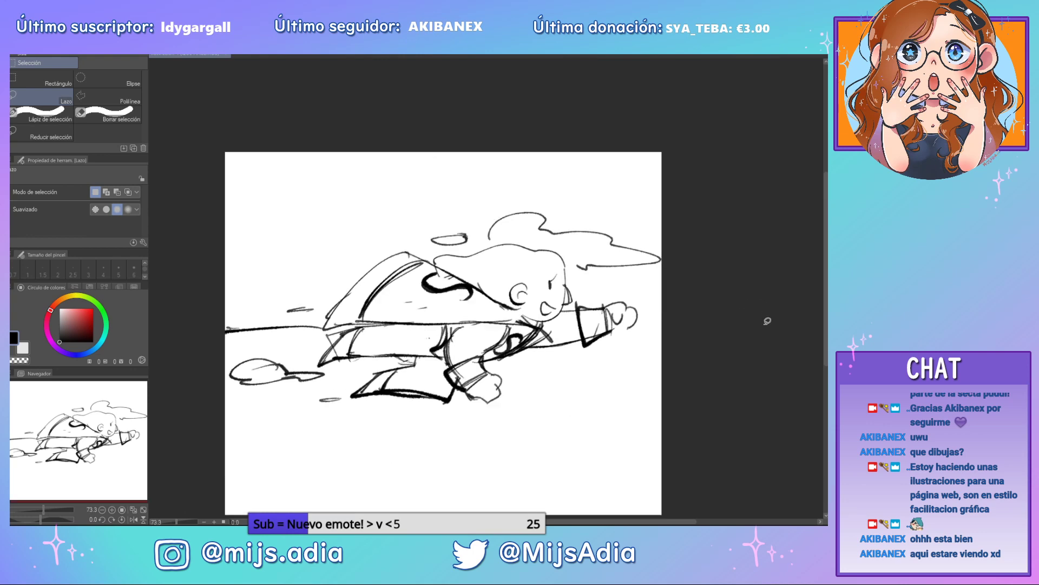
# On a blank canvas, sketch a smiling face with eyes, eyebrows, nose and an ear, slightly above and right of the middle
pyautogui.moveTo(543, 369)
pyautogui.mouseDown()
pyautogui.moveTo(709, 392)
pyautogui.moveTo(704, 384)
pyautogui.mouseUp()
pyautogui.hotkey('ctrl', 'd')
pyautogui.moveTo(379, 346)
pyautogui.mouseDown()
pyautogui.moveTo(483, 362)
pyautogui.moveTo(507, 317)
pyautogui.mouseUp()
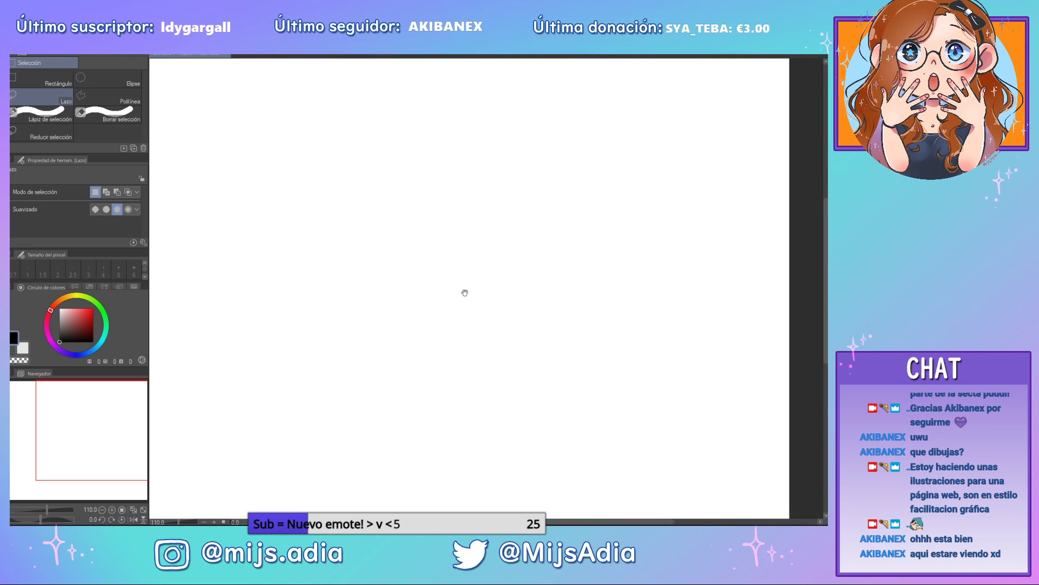
pyautogui.press('p')
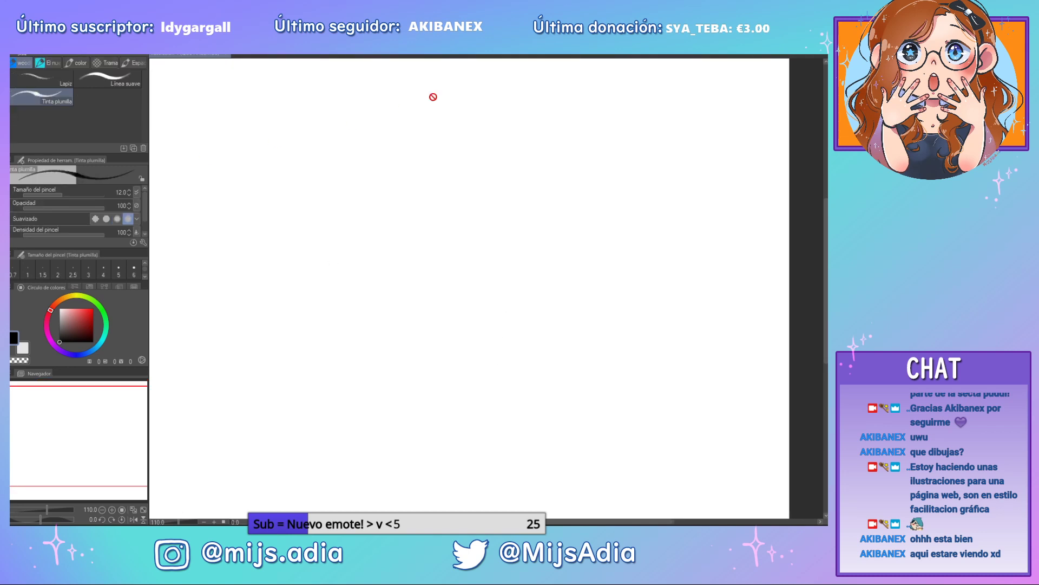
pyautogui.moveTo(508, 281); pyautogui.dragTo(540, 307)
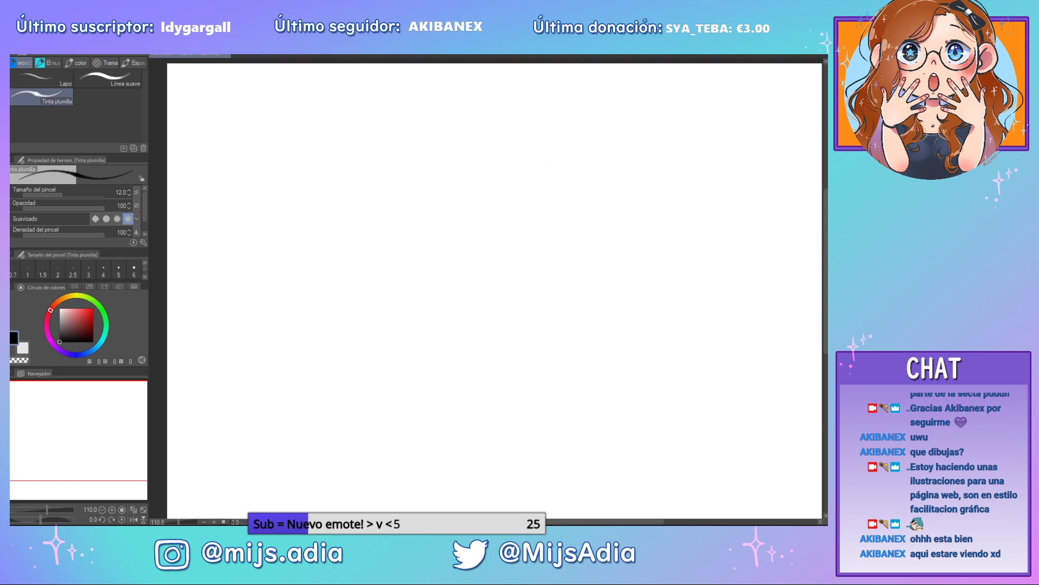
pyautogui.moveTo(571, 162)
pyautogui.mouseDown()
pyautogui.moveTo(544, 158)
pyautogui.moveTo(559, 200)
pyautogui.mouseUp()
pyautogui.hotkey('ctrl', 'z')
pyautogui.moveTo(543, 152)
pyautogui.mouseDown()
pyautogui.moveTo(536, 210)
pyautogui.moveTo(587, 190)
pyautogui.moveTo(543, 191)
pyautogui.mouseUp()
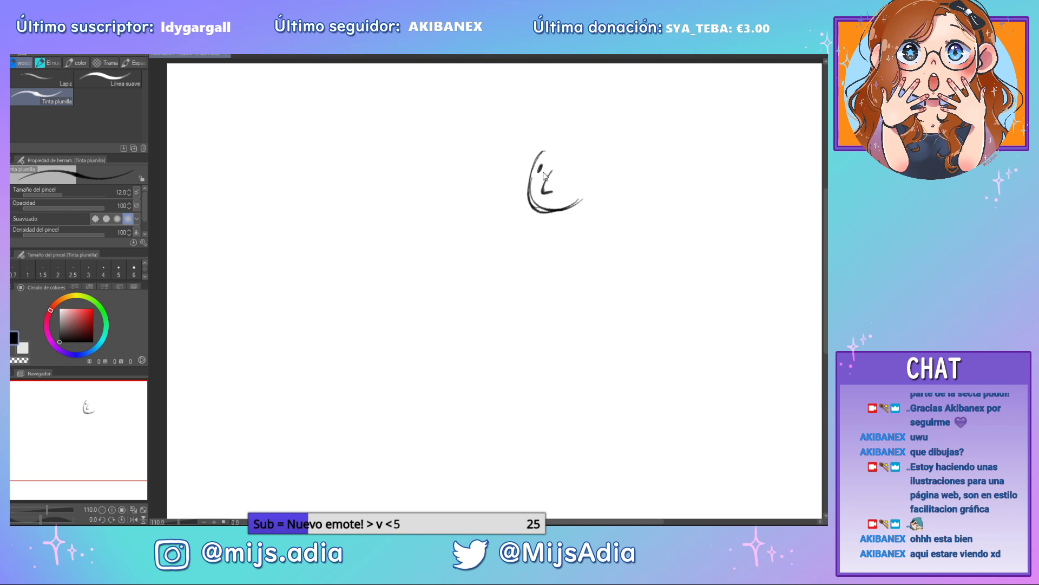
pyautogui.hotkey('ctrl', 'z')
pyautogui.moveTo(542, 177); pyautogui.dragTo(542, 170)
pyautogui.moveTo(545, 163)
pyautogui.mouseDown()
pyautogui.moveTo(541, 173)
pyautogui.moveTo(565, 178)
pyautogui.mouseUp()
pyautogui.moveTo(575, 168)
pyautogui.mouseDown()
pyautogui.moveTo(566, 167)
pyautogui.moveTo(568, 198)
pyautogui.moveTo(553, 204)
pyautogui.moveTo(594, 184)
pyautogui.mouseUp()
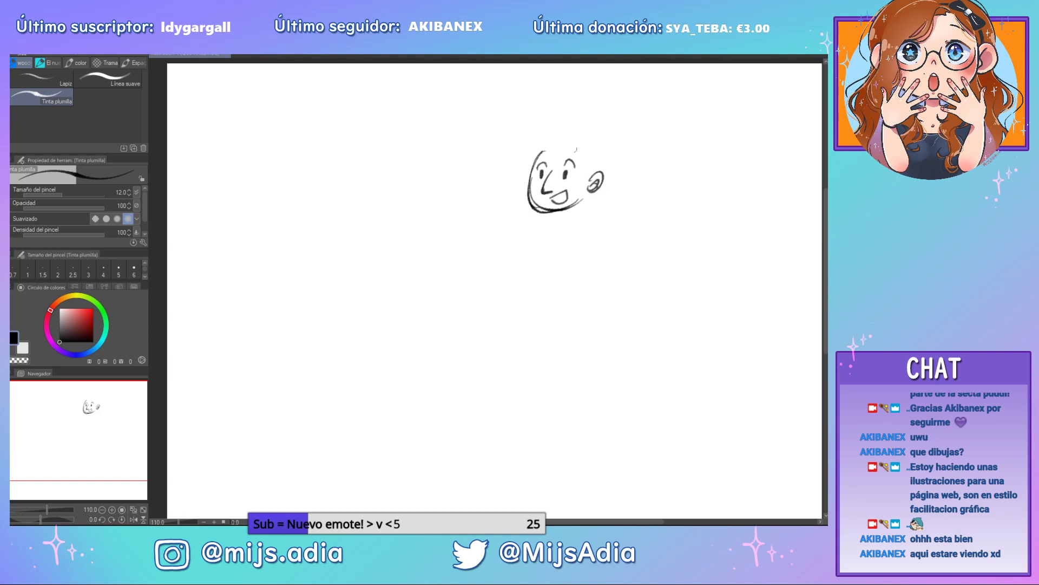
# Draw the top of the head and long hair framing both sides of the smiling face
pyautogui.moveTo(547, 159)
pyautogui.mouseDown()
pyautogui.moveTo(573, 143)
pyautogui.moveTo(565, 137)
pyautogui.moveTo(568, 225)
pyautogui.mouseUp()
pyautogui.hotkey('ctrl', 'z')
pyautogui.moveTo(583, 150)
pyautogui.mouseDown()
pyautogui.moveTo(585, 219)
pyautogui.moveTo(614, 187)
pyautogui.moveTo(617, 207)
pyautogui.moveTo(595, 228)
pyautogui.mouseUp()
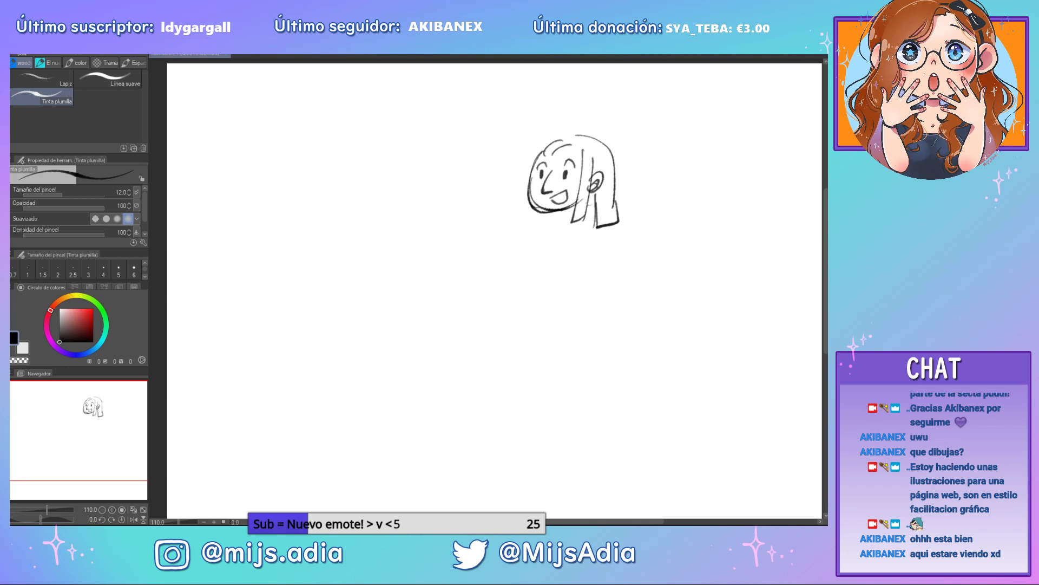
pyautogui.moveTo(587, 188); pyautogui.dragTo(582, 223)
pyautogui.moveTo(587, 221); pyautogui.dragTo(567, 232)
pyautogui.moveTo(577, 193); pyautogui.dragTo(563, 230)
pyautogui.moveTo(583, 151); pyautogui.dragTo(571, 221)
pyautogui.moveTo(566, 174); pyautogui.dragTo(562, 164)
pyautogui.hotkey('ctrl', 'z')
pyautogui.moveTo(528, 198); pyautogui.dragTo(545, 225)
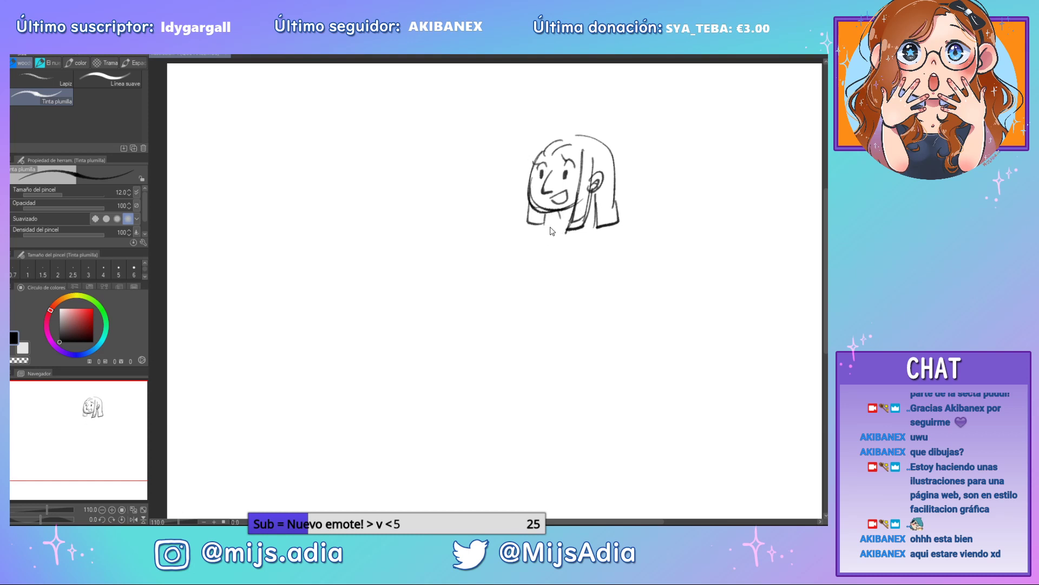
# Sketch the standing figure's torso below the head, with two legs and feet
pyautogui.moveTo(541, 225)
pyautogui.mouseDown()
pyautogui.moveTo(547, 320)
pyautogui.moveTo(563, 350)
pyautogui.mouseUp()
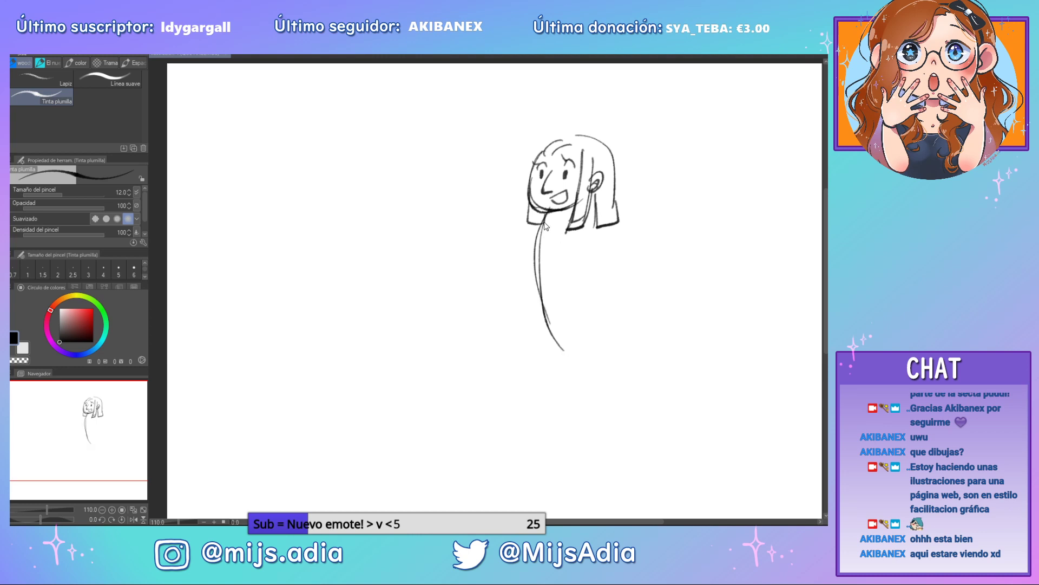
pyautogui.hotkey('ctrl', 'z')
pyautogui.moveTo(550, 211); pyautogui.dragTo(557, 344)
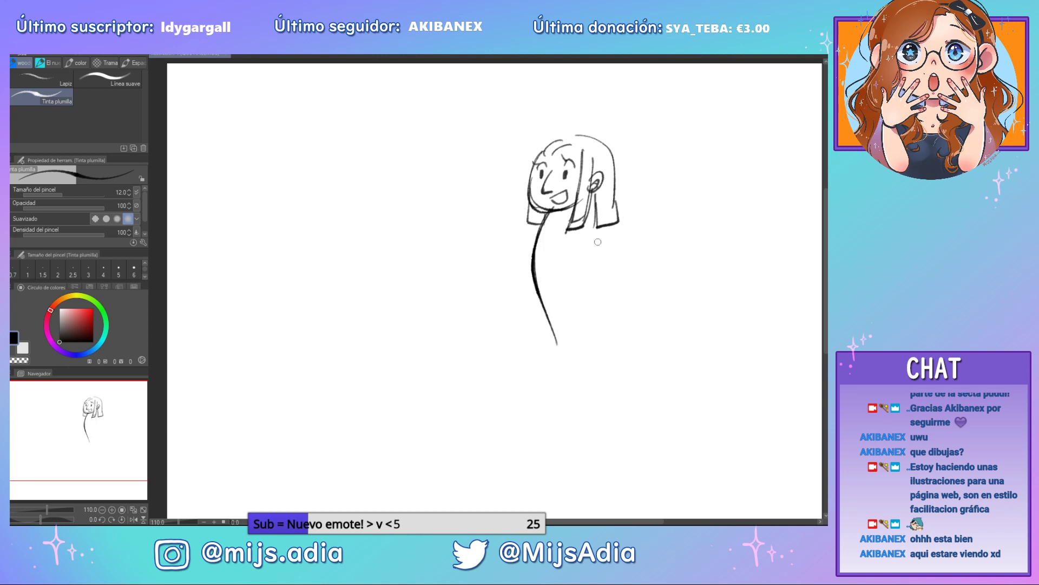
pyautogui.moveTo(596, 212); pyautogui.dragTo(593, 335)
pyautogui.moveTo(593, 234); pyautogui.dragTo(590, 337)
pyautogui.moveTo(544, 281)
pyautogui.mouseDown()
pyautogui.moveTo(558, 288)
pyautogui.moveTo(580, 362)
pyautogui.moveTo(595, 359)
pyautogui.mouseUp()
pyautogui.moveTo(596, 304); pyautogui.dragTo(596, 355)
pyautogui.moveTo(543, 302)
pyautogui.mouseDown()
pyautogui.moveTo(556, 348)
pyautogui.moveTo(588, 364)
pyautogui.moveTo(595, 353)
pyautogui.mouseUp()
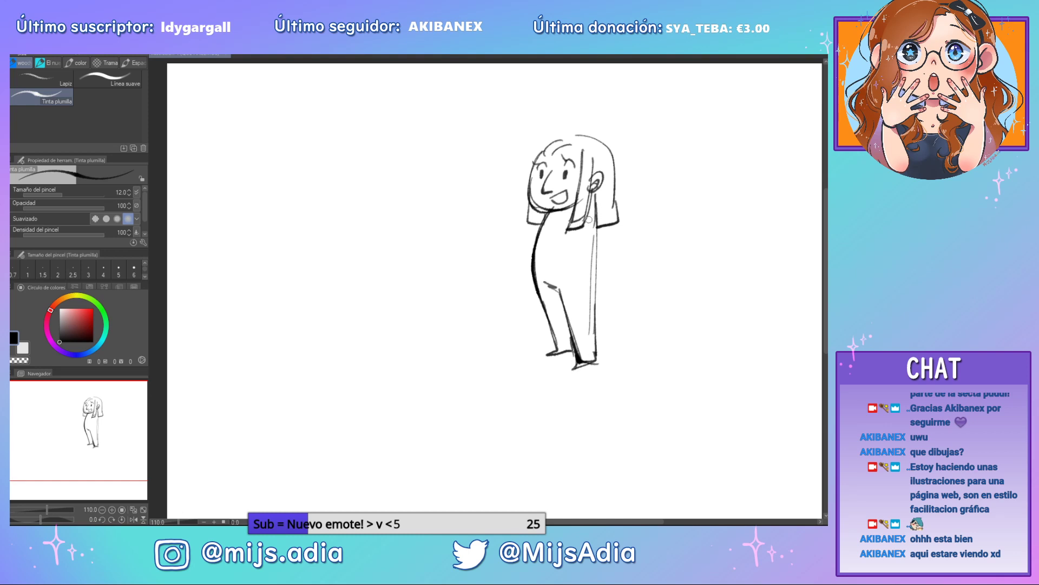
# Draw the standing figure's two arms stretched out to both sides, with open hands
pyautogui.moveTo(602, 218); pyautogui.dragTo(653, 254)
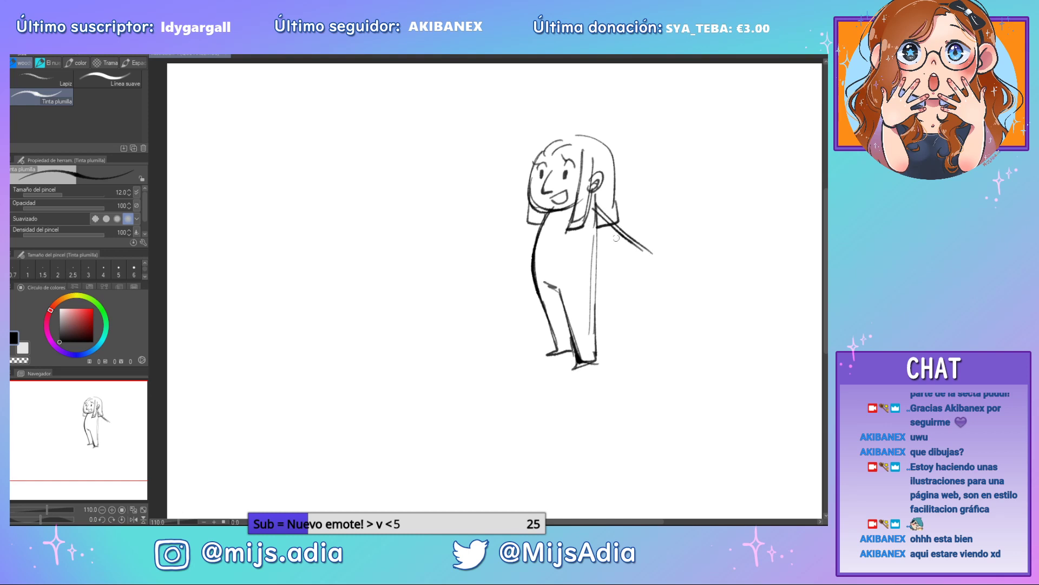
pyautogui.hotkey('ctrl', 'z')
pyautogui.hotkey('ctrl', 'z')
pyautogui.moveTo(590, 202); pyautogui.dragTo(657, 232)
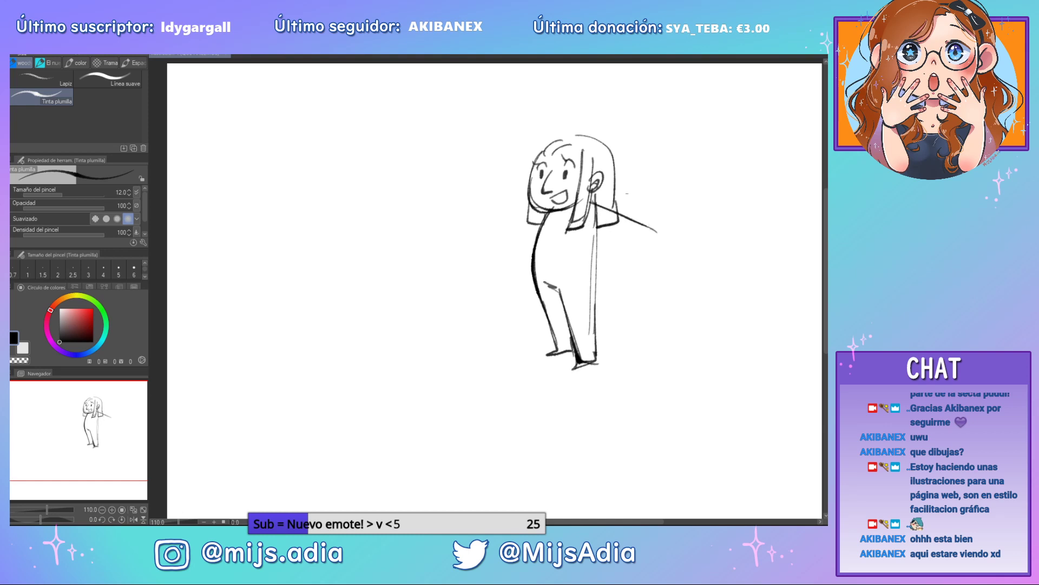
pyautogui.moveTo(578, 242); pyautogui.dragTo(650, 243)
pyautogui.hotkey('ctrl', 'z')
pyautogui.hotkey('ctrl', 'z')
pyautogui.moveTo(582, 236); pyautogui.dragTo(650, 241)
pyautogui.moveTo(661, 239); pyautogui.dragTo(640, 245)
pyautogui.moveTo(546, 214)
pyautogui.mouseDown()
pyautogui.moveTo(501, 241)
pyautogui.moveTo(525, 227)
pyautogui.moveTo(496, 227)
pyautogui.moveTo(502, 246)
pyautogui.moveTo(548, 241)
pyautogui.mouseUp()
pyautogui.hotkey('ctrl', 'z')
pyautogui.hotkey('ctrl', 'z')
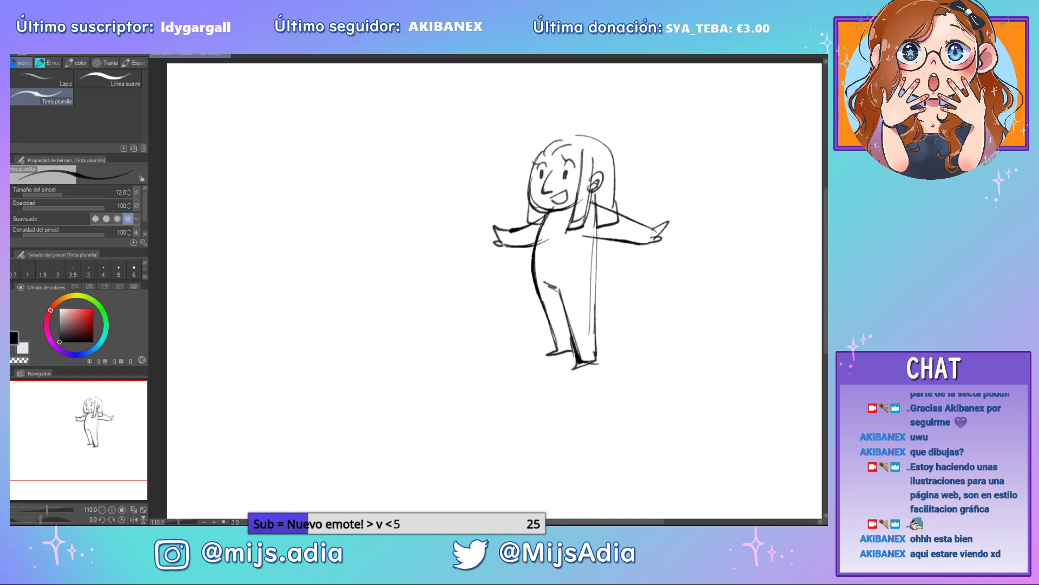
# Add superhero briefs at the waist and a collar with a long cape hanging behind the standing figure
pyautogui.moveTo(595, 270)
pyautogui.mouseDown()
pyautogui.moveTo(559, 291)
pyautogui.moveTo(539, 269)
pyautogui.moveTo(558, 291)
pyautogui.mouseUp()
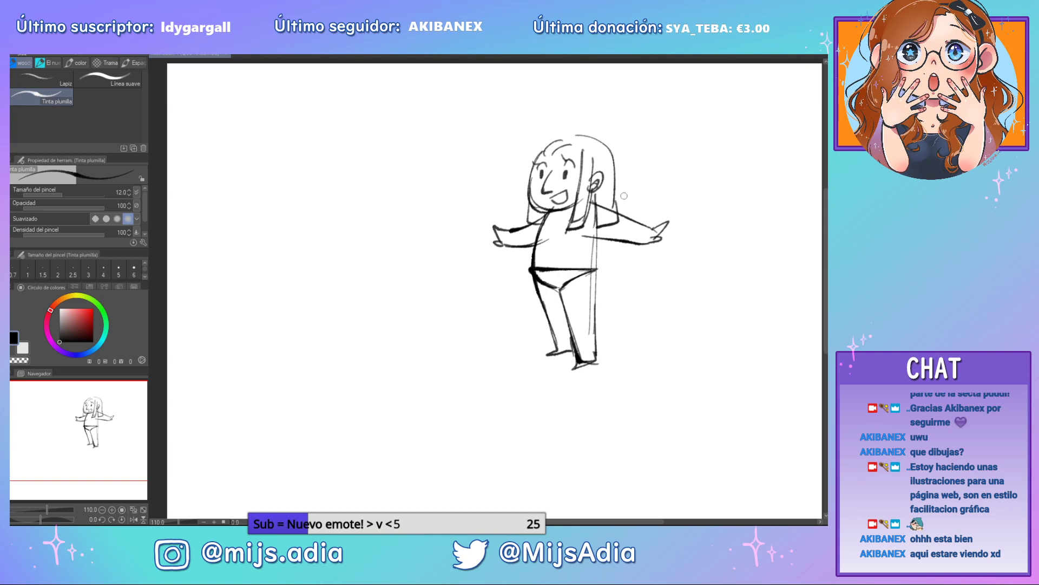
pyautogui.moveTo(613, 241); pyautogui.dragTo(630, 318)
pyautogui.hotkey('ctrl', 'z')
pyautogui.moveTo(573, 209)
pyautogui.mouseDown()
pyautogui.moveTo(546, 223)
pyautogui.moveTo(570, 223)
pyautogui.moveTo(584, 201)
pyautogui.mouseUp()
pyautogui.hotkey('ctrl', 'z')
pyautogui.moveTo(611, 244)
pyautogui.mouseDown()
pyautogui.moveTo(628, 292)
pyautogui.moveTo(610, 345)
pyautogui.mouseUp()
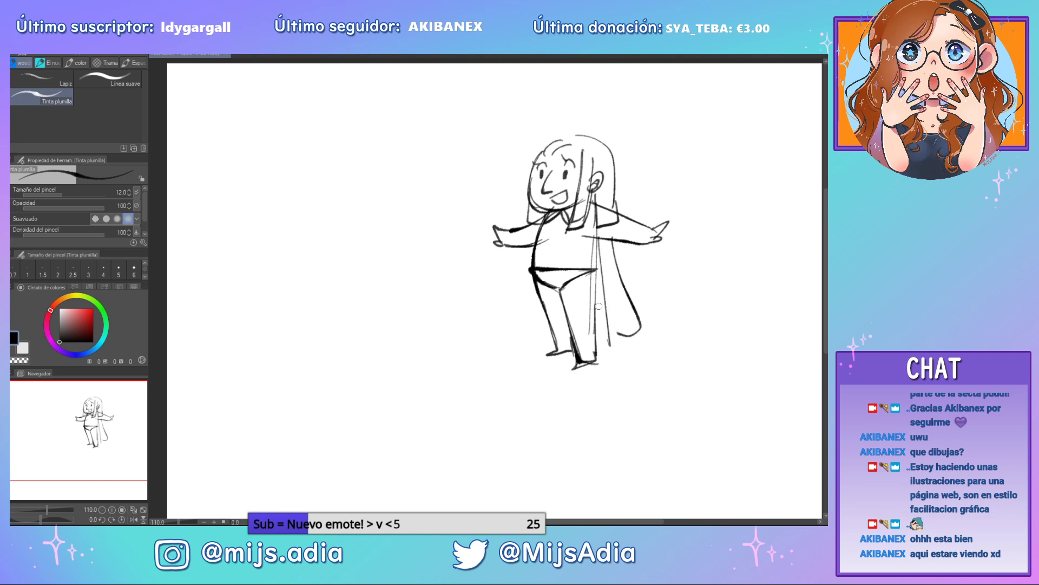
pyautogui.moveTo(603, 259)
pyautogui.mouseDown()
pyautogui.moveTo(608, 346)
pyautogui.moveTo(639, 333)
pyautogui.mouseUp()
pyautogui.moveTo(639, 332); pyautogui.dragTo(606, 235)
pyautogui.moveTo(607, 316); pyautogui.dragTo(598, 292)
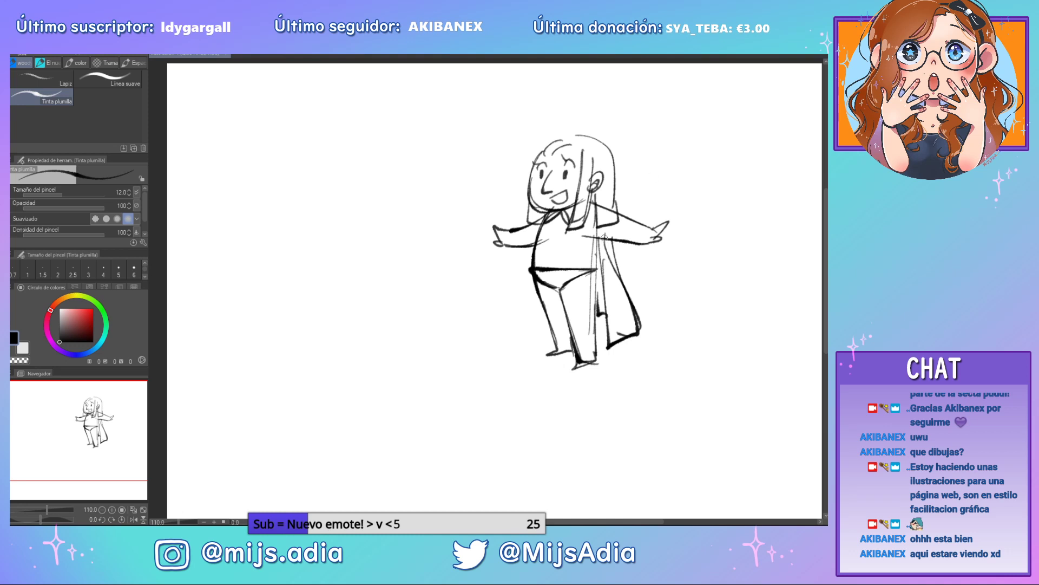
pyautogui.moveTo(605, 237); pyautogui.dragTo(629, 302)
# Add an S emblem on the chest, boots and wrist cuffs, and erase stray lines at the front foot
pyautogui.moveTo(563, 227)
pyautogui.mouseDown()
pyautogui.moveTo(550, 232)
pyautogui.moveTo(549, 250)
pyautogui.moveTo(562, 221)
pyautogui.moveTo(531, 273)
pyautogui.moveTo(557, 345)
pyautogui.moveTo(552, 332)
pyautogui.moveTo(574, 337)
pyautogui.mouseUp()
pyautogui.moveTo(525, 223); pyautogui.dragTo(510, 252)
pyautogui.moveTo(635, 216)
pyautogui.mouseDown()
pyautogui.moveTo(636, 248)
pyautogui.moveTo(649, 249)
pyautogui.moveTo(595, 219)
pyautogui.moveTo(603, 215)
pyautogui.moveTo(618, 228)
pyautogui.moveTo(595, 229)
pyautogui.moveTo(596, 218)
pyautogui.mouseUp()
pyautogui.press('e')
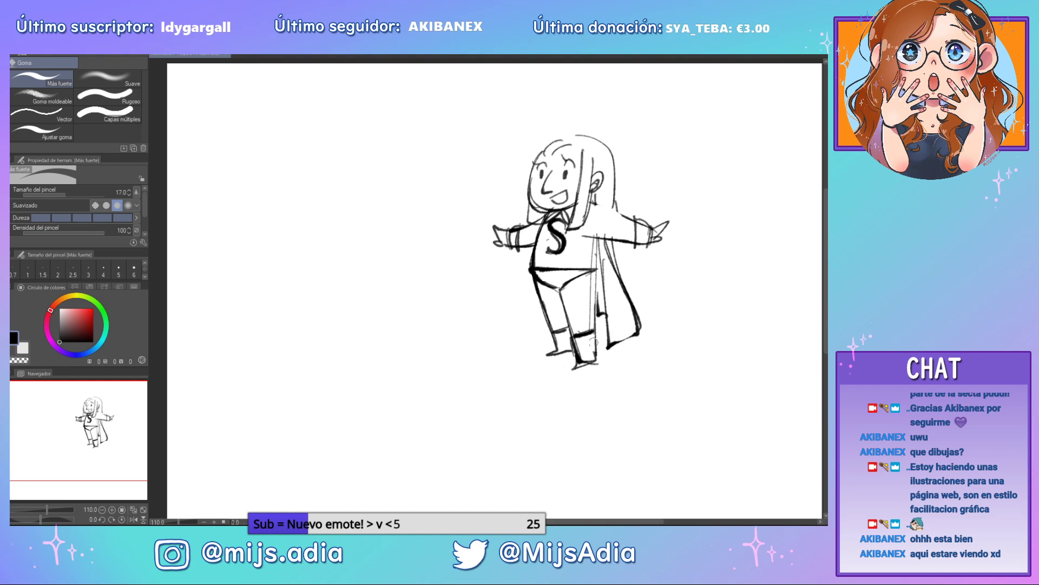
pyautogui.moveTo(583, 355); pyautogui.dragTo(586, 365)
# Sketch a second, frowning face in front of the superhero at waist height, erasing surplus lines near its eye
pyautogui.press('p')
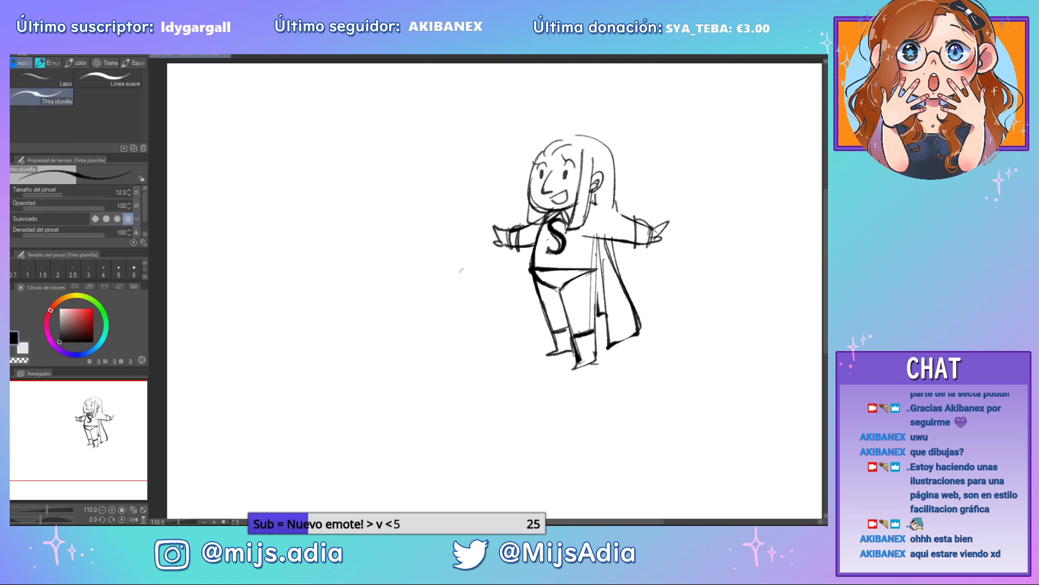
pyautogui.moveTo(463, 244)
pyautogui.mouseDown()
pyautogui.moveTo(482, 283)
pyautogui.moveTo(447, 302)
pyautogui.mouseUp()
pyautogui.moveTo(485, 286)
pyautogui.mouseDown()
pyautogui.moveTo(469, 239)
pyautogui.moveTo(478, 290)
pyautogui.moveTo(490, 266)
pyautogui.moveTo(465, 272)
pyautogui.mouseUp()
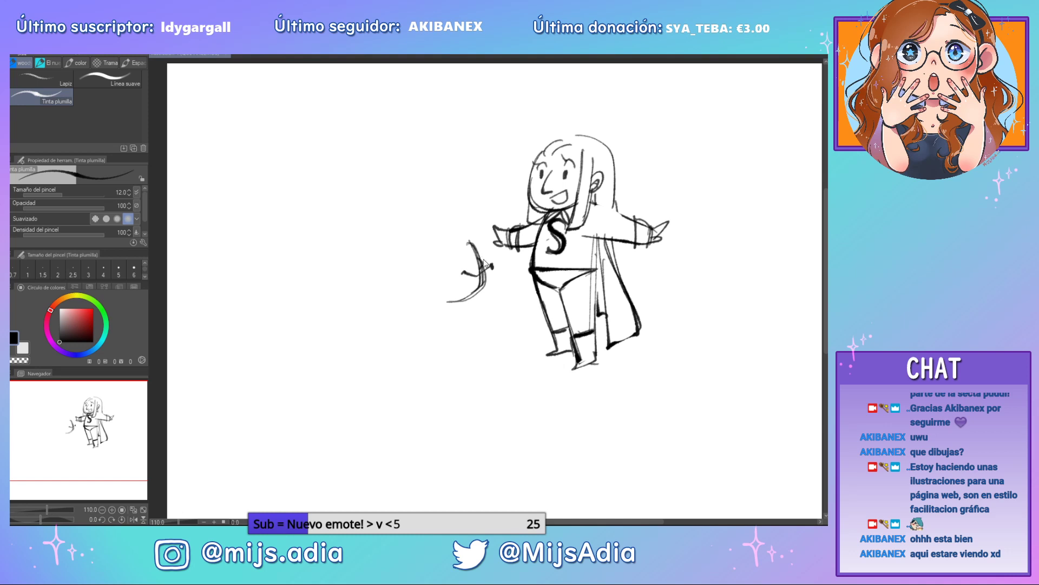
pyautogui.moveTo(478, 262); pyautogui.dragTo(471, 263)
pyautogui.moveTo(491, 282); pyautogui.dragTo(444, 298)
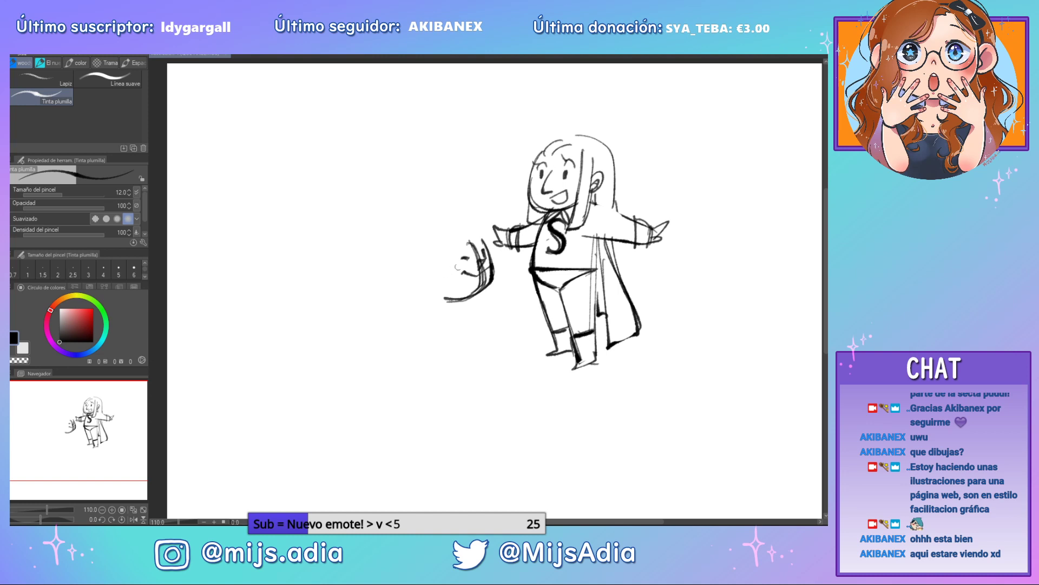
pyautogui.moveTo(466, 259)
pyautogui.mouseDown()
pyautogui.moveTo(453, 241)
pyautogui.moveTo(468, 252)
pyautogui.moveTo(497, 234)
pyautogui.moveTo(481, 238)
pyautogui.moveTo(457, 288)
pyautogui.mouseUp()
pyautogui.press('e')
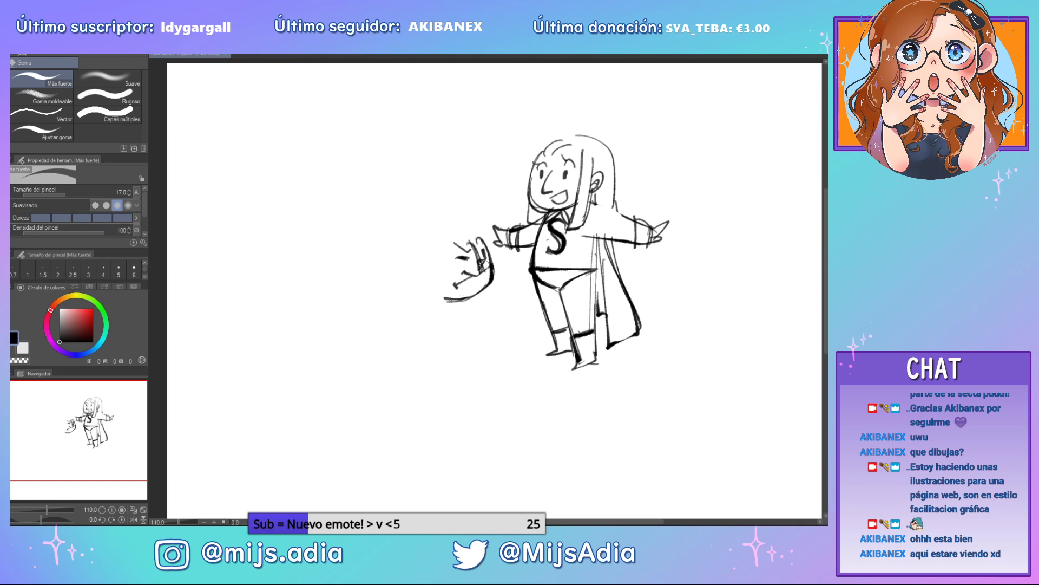
pyautogui.moveTo(482, 264); pyautogui.dragTo(473, 241)
# Draw the frowning character's ear and the curved back and chest lines of the body
pyautogui.press('p')
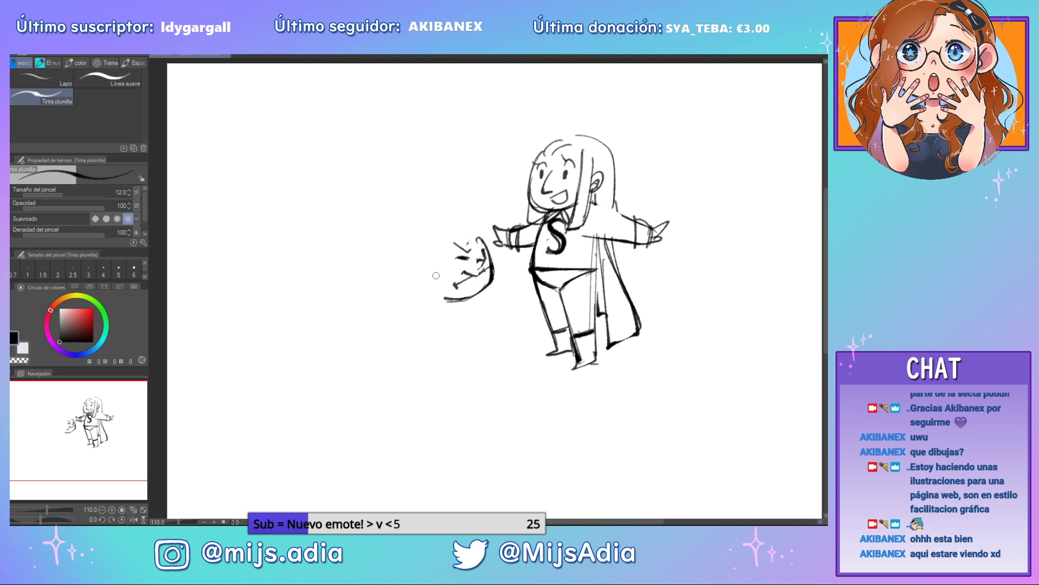
pyautogui.moveTo(436, 275)
pyautogui.mouseDown()
pyautogui.moveTo(439, 285)
pyautogui.moveTo(428, 270)
pyautogui.moveTo(443, 291)
pyautogui.moveTo(472, 295)
pyautogui.moveTo(424, 363)
pyautogui.mouseUp()
pyautogui.hotkey('ctrl', 'z')
pyautogui.moveTo(430, 287); pyautogui.dragTo(424, 372)
pyautogui.hotkey('ctrl', 'z')
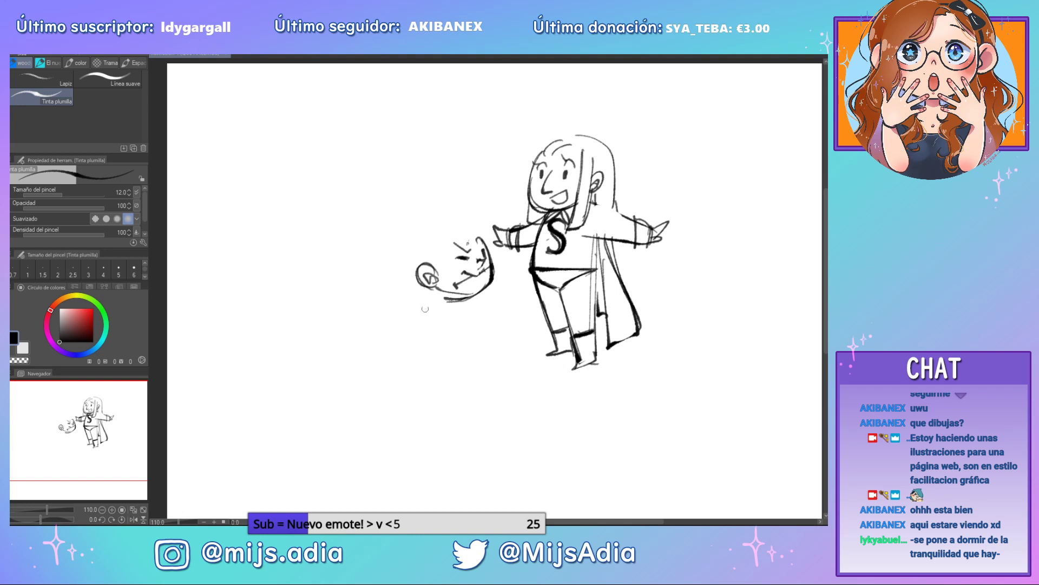
pyautogui.moveTo(430, 288); pyautogui.dragTo(436, 374)
pyautogui.moveTo(478, 298)
pyautogui.mouseDown()
pyautogui.moveTo(446, 361)
pyautogui.moveTo(429, 356)
pyautogui.moveTo(485, 347)
pyautogui.moveTo(491, 379)
pyautogui.moveTo(470, 391)
pyautogui.mouseUp()
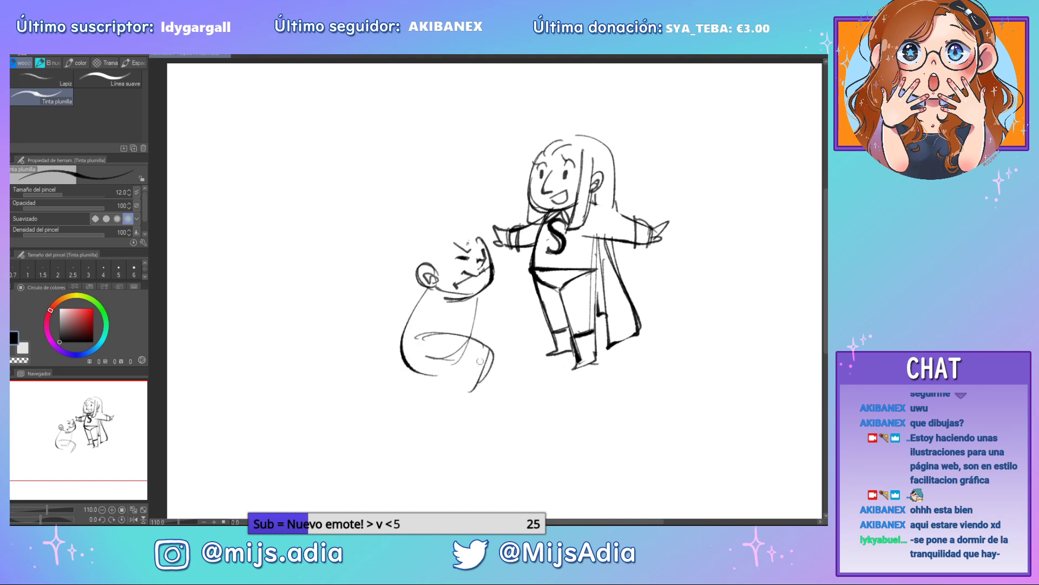
# Sketch the frowning character's folded kneeling legs with a foot, a knee and a first arm line
pyautogui.moveTo(483, 349)
pyautogui.mouseDown()
pyautogui.moveTo(473, 384)
pyautogui.moveTo(412, 386)
pyautogui.moveTo(436, 372)
pyautogui.moveTo(407, 378)
pyautogui.mouseUp()
pyautogui.moveTo(448, 370)
pyautogui.mouseDown()
pyautogui.moveTo(402, 374)
pyautogui.moveTo(390, 390)
pyautogui.moveTo(471, 391)
pyautogui.mouseUp()
pyautogui.moveTo(455, 339); pyautogui.dragTo(477, 388)
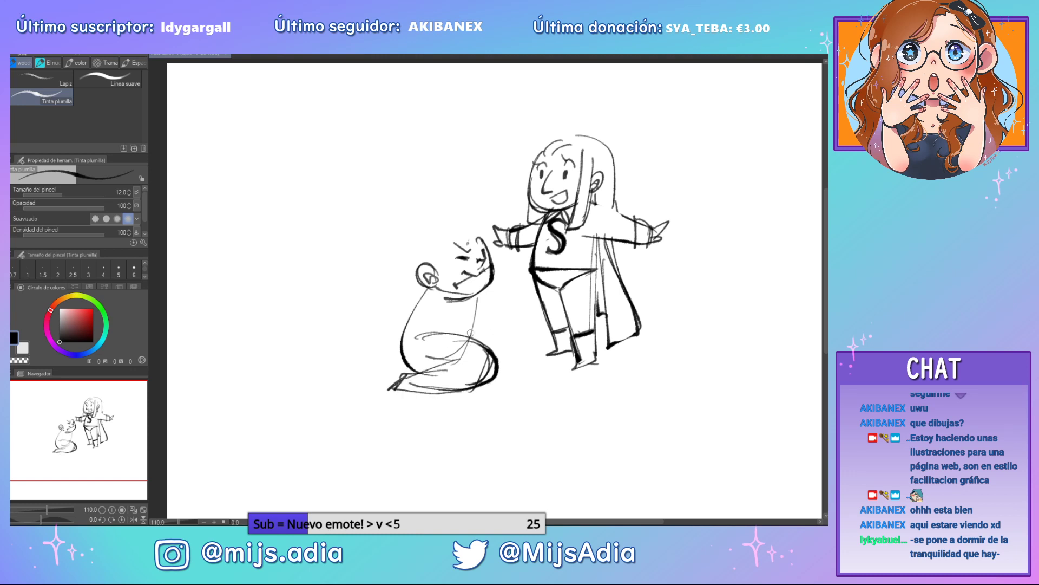
pyautogui.moveTo(470, 333); pyautogui.dragTo(508, 371)
pyautogui.moveTo(436, 295); pyautogui.dragTo(501, 324)
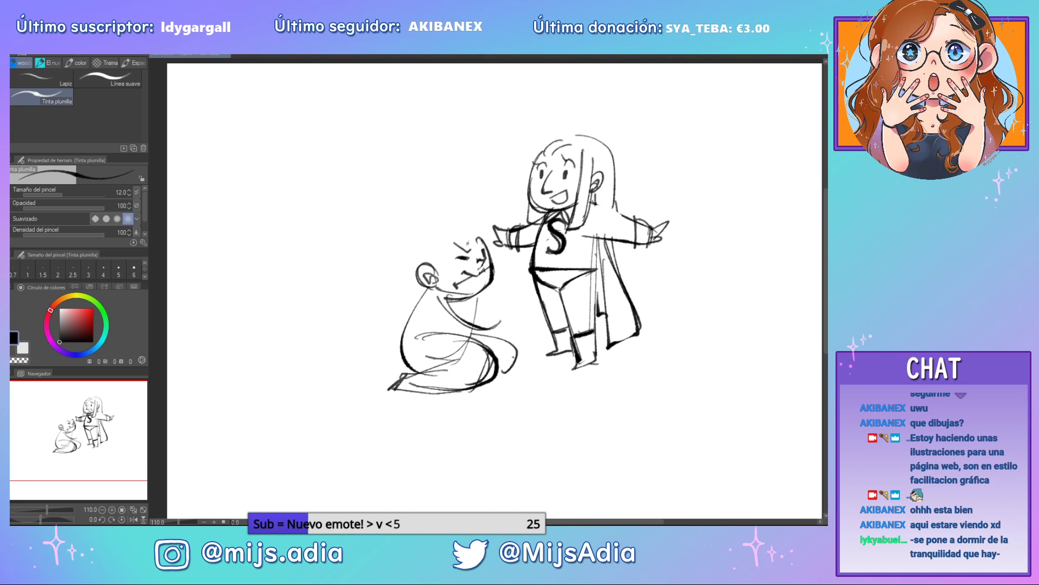
# Lasso the kneeling figure, scale it down slightly, move it up beside the superhero and clear the selection
pyautogui.press('m')
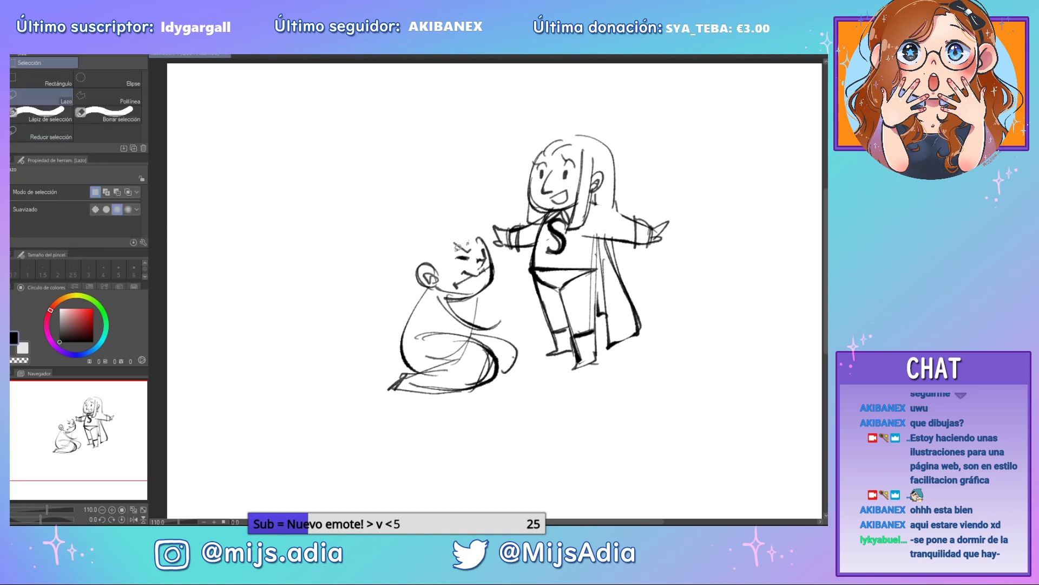
pyautogui.moveTo(502, 265)
pyautogui.mouseDown()
pyautogui.moveTo(487, 238)
pyautogui.moveTo(401, 438)
pyautogui.moveTo(536, 308)
pyautogui.moveTo(503, 267)
pyautogui.mouseUp()
pyautogui.hotkey('ctrl', 't')
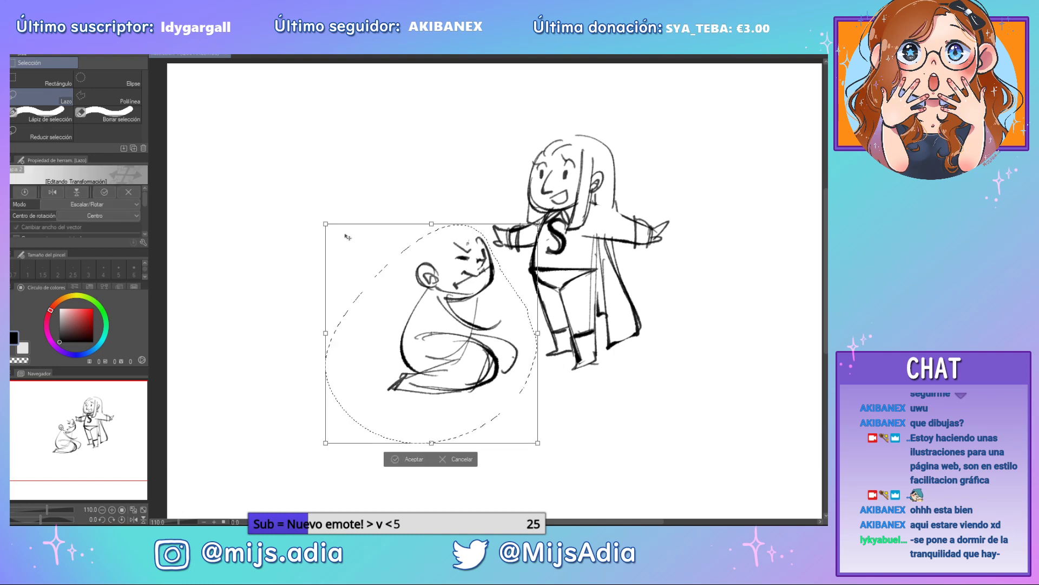
pyautogui.moveTo(326, 224); pyautogui.dragTo(348, 246)
pyautogui.moveTo(477, 357)
pyautogui.mouseDown()
pyautogui.moveTo(481, 337)
pyautogui.moveTo(484, 357)
pyautogui.mouseUp()
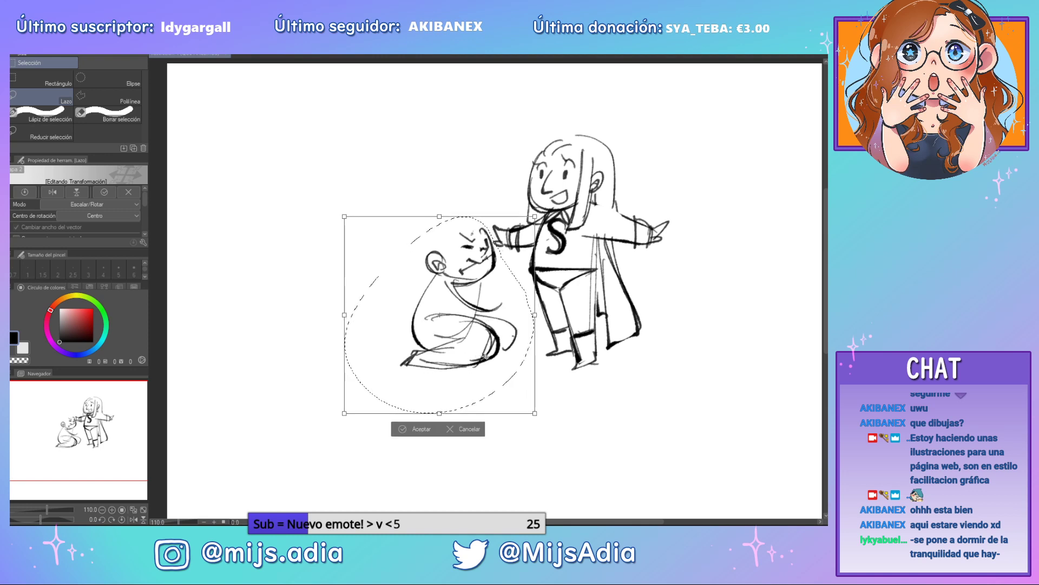
pyautogui.press('Return')
pyautogui.hotkey('ctrl', 'd')
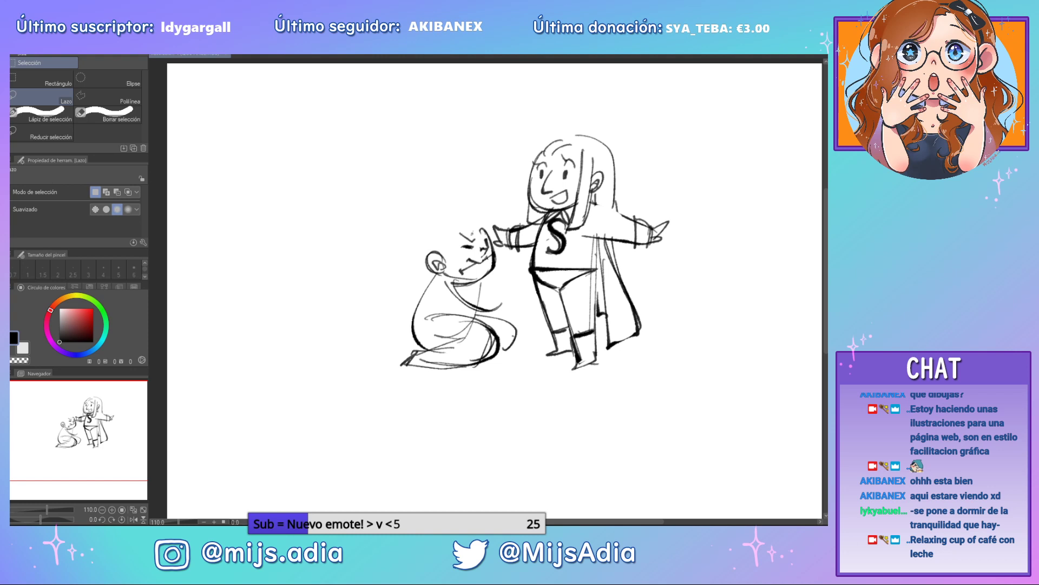
# Draw the kneeling figure's arms and hand reaching toward the superhero, and add short hair with a raised tuft
pyautogui.moveTo(470, 303)
pyautogui.mouseDown()
pyautogui.moveTo(449, 283)
pyautogui.moveTo(477, 306)
pyautogui.mouseUp()
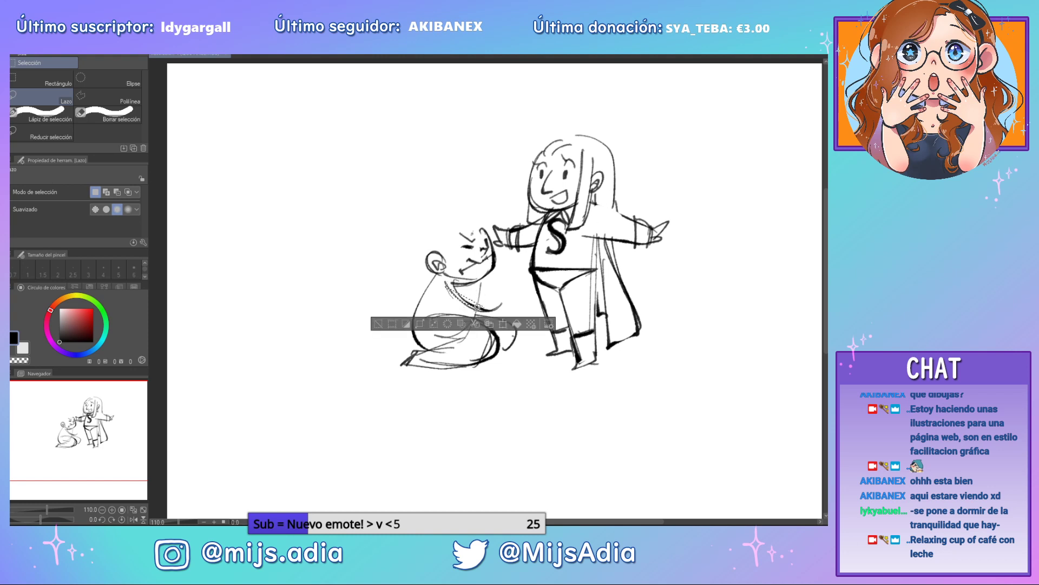
pyautogui.hotkey('ctrl', 'd')
pyautogui.press('p')
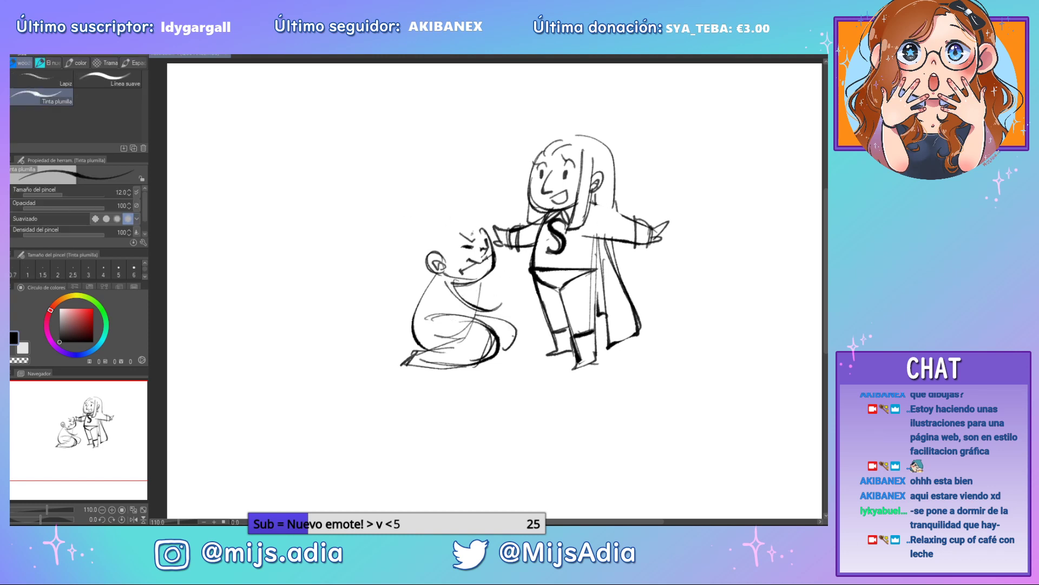
pyautogui.moveTo(446, 294)
pyautogui.mouseDown()
pyautogui.moveTo(486, 311)
pyautogui.moveTo(510, 298)
pyautogui.moveTo(488, 288)
pyautogui.moveTo(512, 286)
pyautogui.mouseUp()
pyautogui.hotkey('ctrl', 'z')
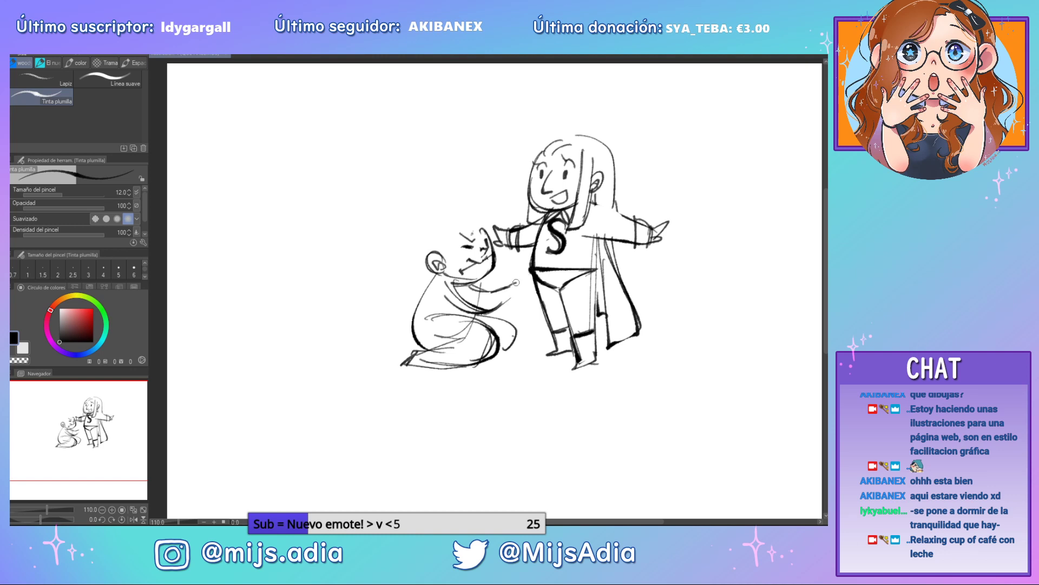
pyautogui.moveTo(512, 287)
pyautogui.mouseDown()
pyautogui.moveTo(523, 293)
pyautogui.moveTo(503, 298)
pyautogui.moveTo(490, 266)
pyautogui.mouseUp()
pyautogui.moveTo(484, 230)
pyautogui.mouseDown()
pyautogui.moveTo(486, 207)
pyautogui.moveTo(422, 237)
pyautogui.moveTo(452, 263)
pyautogui.mouseUp()
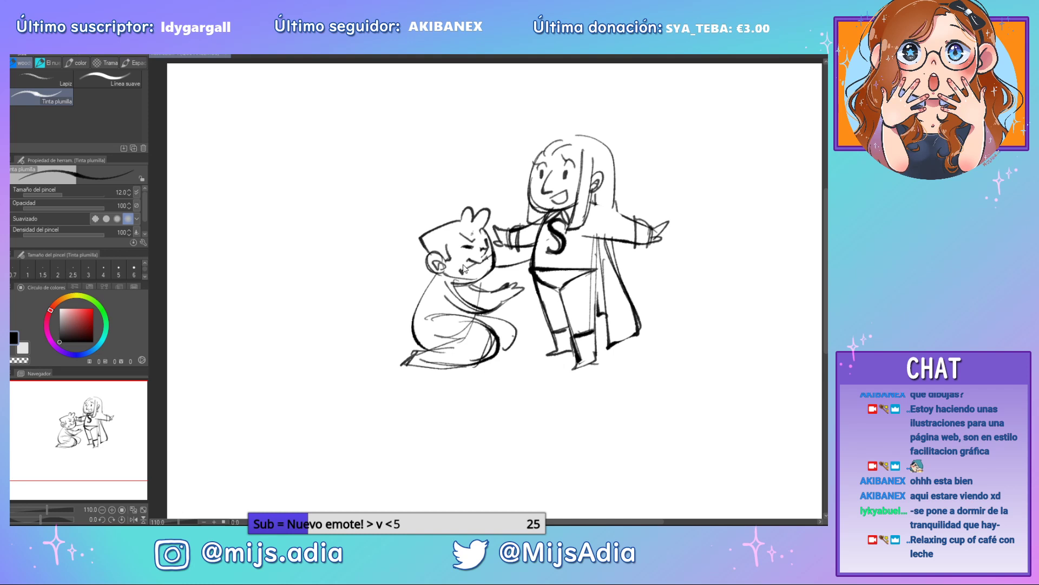
# Rework the kneeling figure's chest and near arm and erase the stray lines crossing them
pyautogui.moveTo(446, 290); pyautogui.dragTo(476, 317)
pyautogui.moveTo(447, 277); pyautogui.dragTo(487, 288)
pyautogui.hotkey('ctrl', 'z')
pyautogui.press('e')
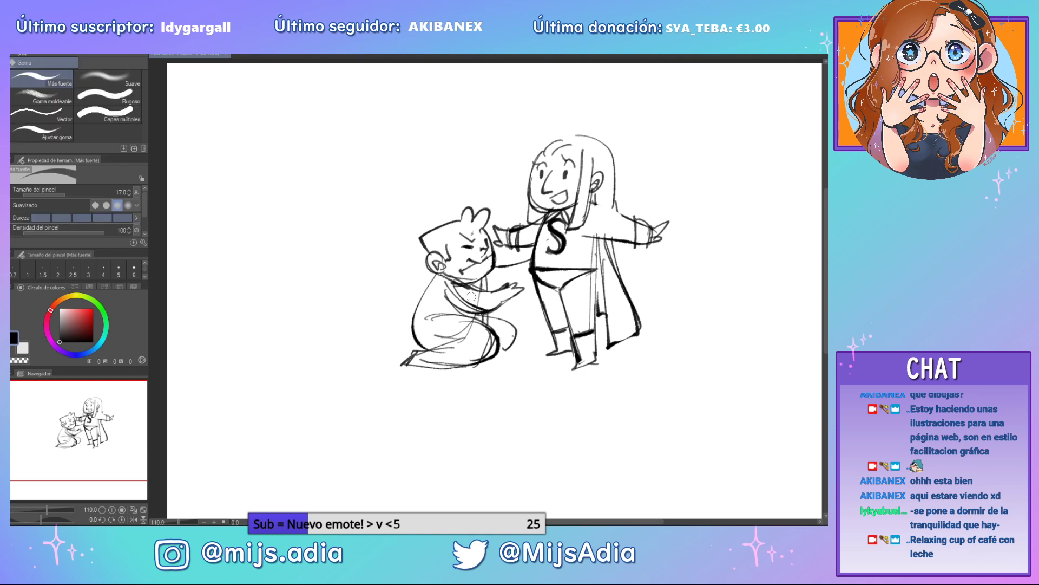
pyautogui.moveTo(471, 297)
pyautogui.mouseDown()
pyautogui.moveTo(449, 286)
pyautogui.moveTo(481, 308)
pyautogui.moveTo(446, 295)
pyautogui.mouseUp()
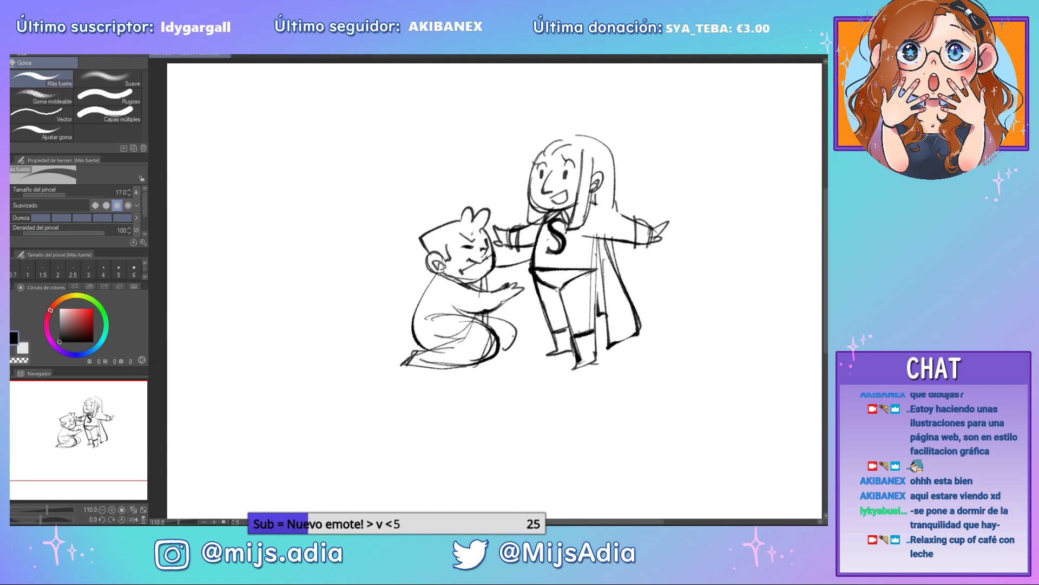
# Sketch the tapered torso of a dressmaker's mannequin behind the kneeling figure with the 12.0 ink pen
pyautogui.press('p')
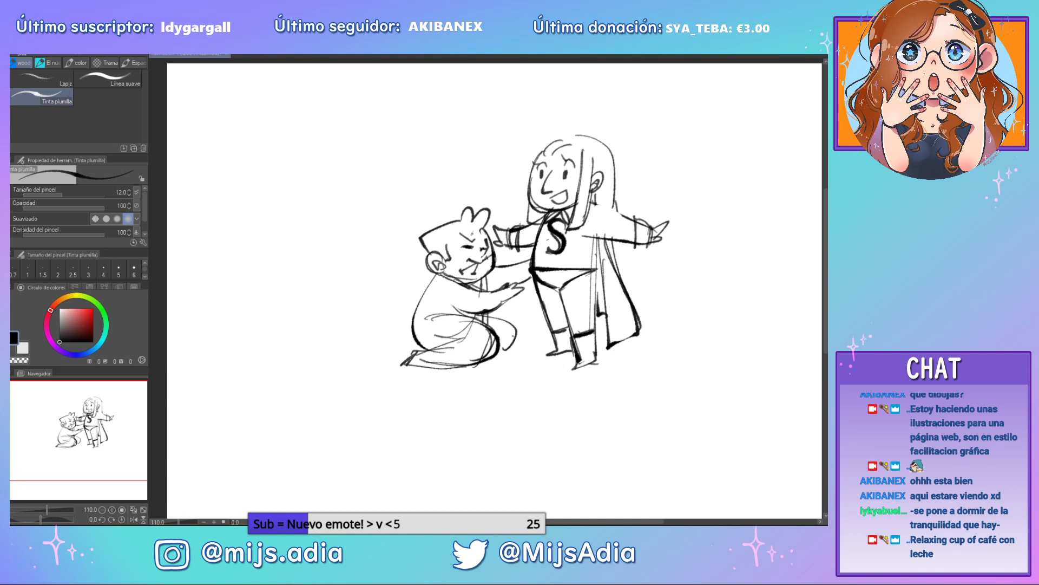
pyautogui.moveTo(309, 156)
pyautogui.mouseDown()
pyautogui.moveTo(329, 161)
pyautogui.moveTo(302, 165)
pyautogui.moveTo(330, 171)
pyautogui.moveTo(276, 236)
pyautogui.mouseUp()
pyautogui.hotkey('ctrl', 'z')
pyautogui.moveTo(328, 189); pyautogui.dragTo(293, 238)
pyautogui.hotkey('ctrl', 'z')
pyautogui.moveTo(320, 187)
pyautogui.mouseDown()
pyautogui.moveTo(288, 213)
pyautogui.moveTo(304, 250)
pyautogui.moveTo(344, 255)
pyautogui.mouseUp()
pyautogui.moveTo(324, 189)
pyautogui.mouseDown()
pyautogui.moveTo(353, 222)
pyautogui.moveTo(322, 255)
pyautogui.moveTo(288, 206)
pyautogui.moveTo(311, 187)
pyautogui.mouseUp()
# Draw the mannequin's oval head and a thin stand pole ending in a flat round base
pyautogui.moveTo(319, 142)
pyautogui.mouseDown()
pyautogui.moveTo(326, 191)
pyautogui.moveTo(346, 204)
pyautogui.moveTo(316, 262)
pyautogui.moveTo(315, 348)
pyautogui.mouseUp()
pyautogui.moveTo(317, 259); pyautogui.dragTo(315, 357)
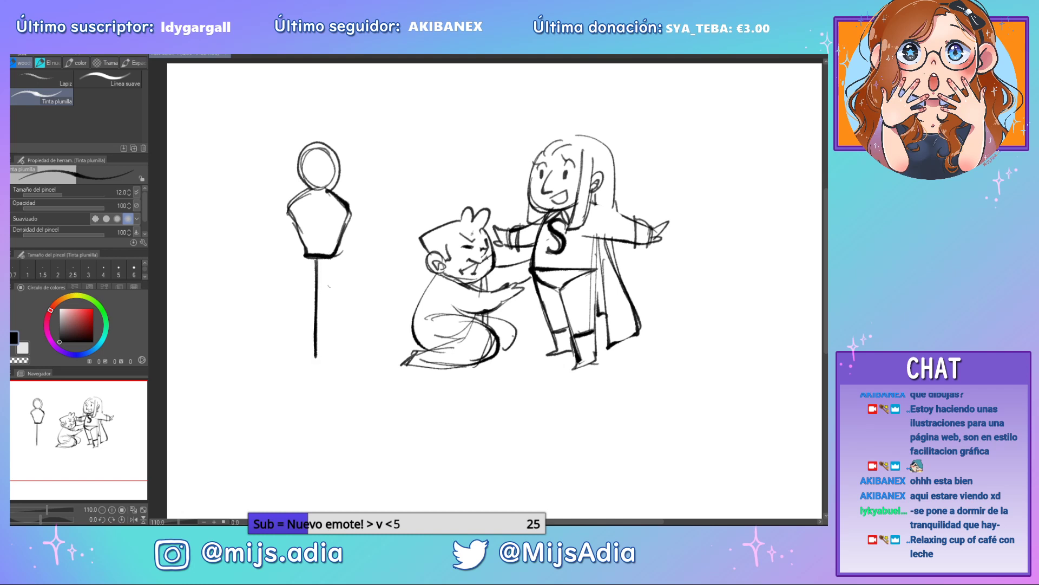
pyautogui.hotkey('ctrl', 'z')
pyautogui.hotkey('ctrl', 'z')
pyautogui.moveTo(319, 259)
pyautogui.mouseDown()
pyautogui.moveTo(325, 356)
pyautogui.moveTo(309, 363)
pyautogui.moveTo(351, 362)
pyautogui.moveTo(324, 369)
pyautogui.moveTo(325, 360)
pyautogui.mouseUp()
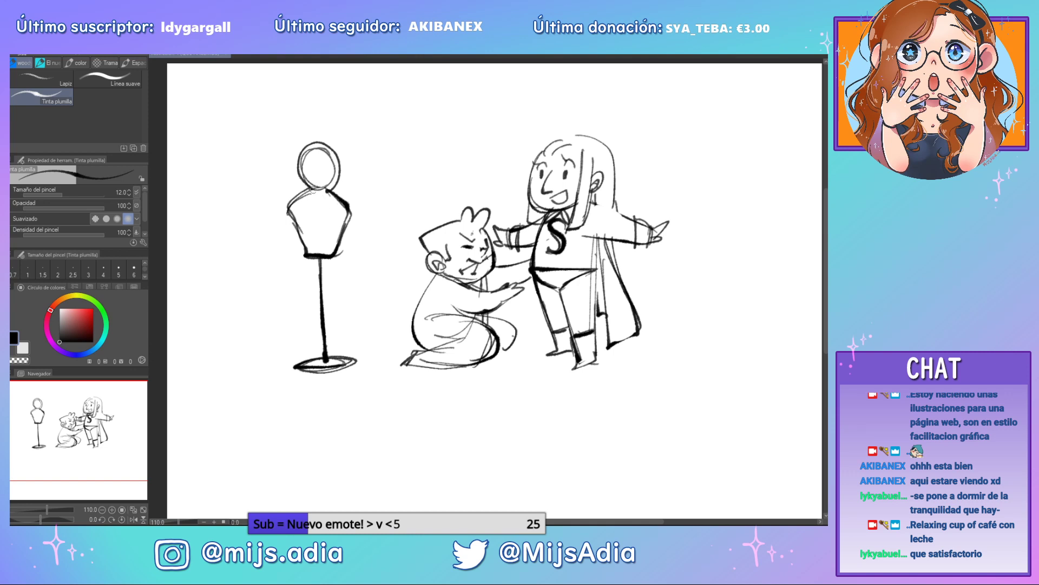
# Add a centre seam with short cross marks on the mannequin's torso and guide lines on its head
pyautogui.moveTo(313, 191)
pyautogui.mouseDown()
pyautogui.moveTo(291, 219)
pyautogui.moveTo(300, 254)
pyautogui.moveTo(319, 254)
pyautogui.mouseUp()
pyautogui.moveTo(349, 213); pyautogui.dragTo(335, 252)
pyautogui.moveTo(313, 192)
pyautogui.mouseDown()
pyautogui.moveTo(337, 189)
pyautogui.moveTo(321, 254)
pyautogui.mouseUp()
pyautogui.moveTo(317, 239)
pyautogui.mouseDown()
pyautogui.moveTo(328, 239)
pyautogui.moveTo(327, 224)
pyautogui.mouseUp()
pyautogui.moveTo(317, 210); pyautogui.dragTo(327, 210)
pyautogui.moveTo(326, 157)
pyautogui.mouseDown()
pyautogui.moveTo(320, 180)
pyautogui.moveTo(326, 165)
pyautogui.mouseUp()
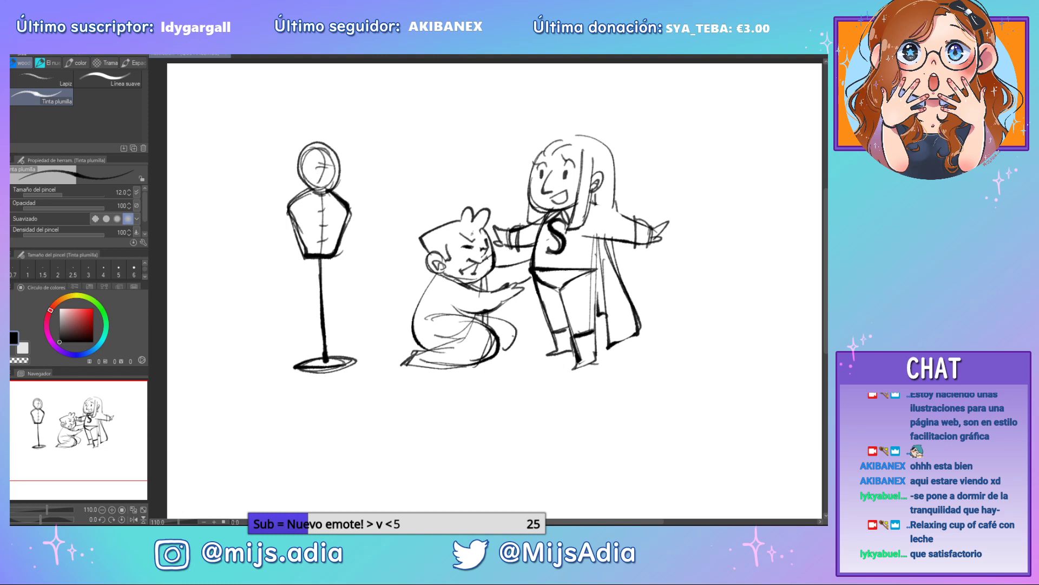
pyautogui.moveTo(328, 162)
pyautogui.mouseDown()
pyautogui.moveTo(295, 162)
pyautogui.moveTo(340, 175)
pyautogui.moveTo(299, 164)
pyautogui.moveTo(279, 175)
pyautogui.moveTo(297, 167)
pyautogui.mouseUp()
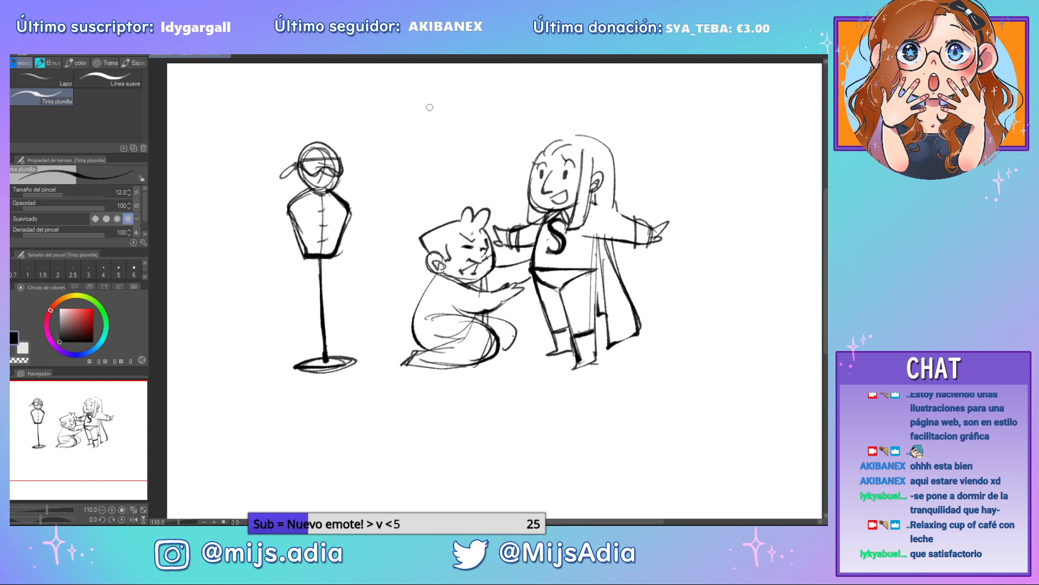
pyautogui.hotkey('ctrl', 'z')
pyautogui.hotkey('ctrl', 'z')
pyautogui.hotkey('ctrl', 'z')
pyautogui.hotkey('ctrl', 'z')
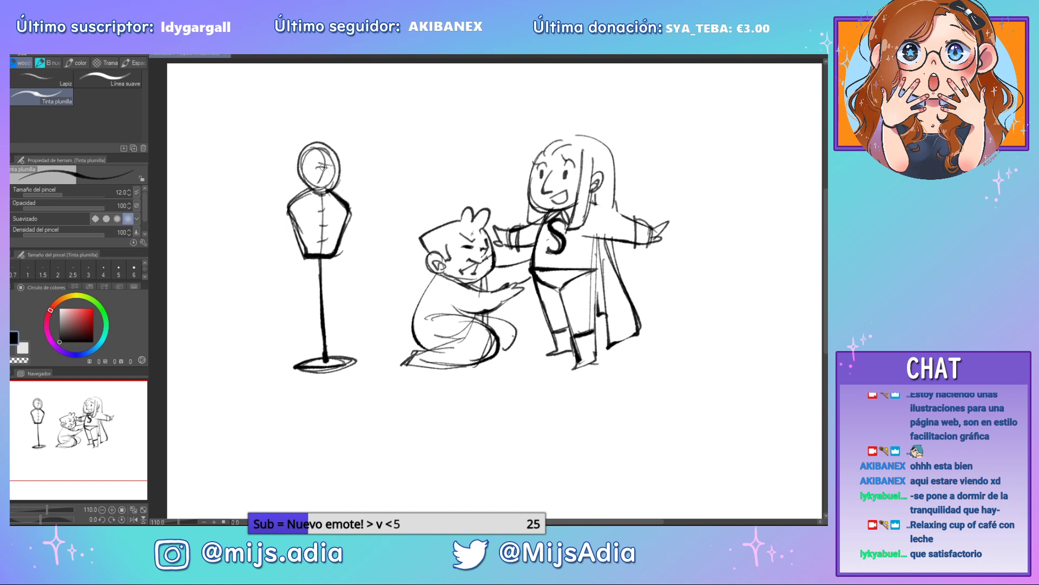
# Draw a mask with pointed sides on the mannequin's head and a long collared cape hanging from its shoulders
pyautogui.moveTo(323, 167)
pyautogui.mouseDown()
pyautogui.moveTo(303, 173)
pyautogui.moveTo(324, 174)
pyautogui.moveTo(344, 152)
pyautogui.moveTo(335, 170)
pyautogui.moveTo(349, 151)
pyautogui.moveTo(339, 161)
pyautogui.mouseUp()
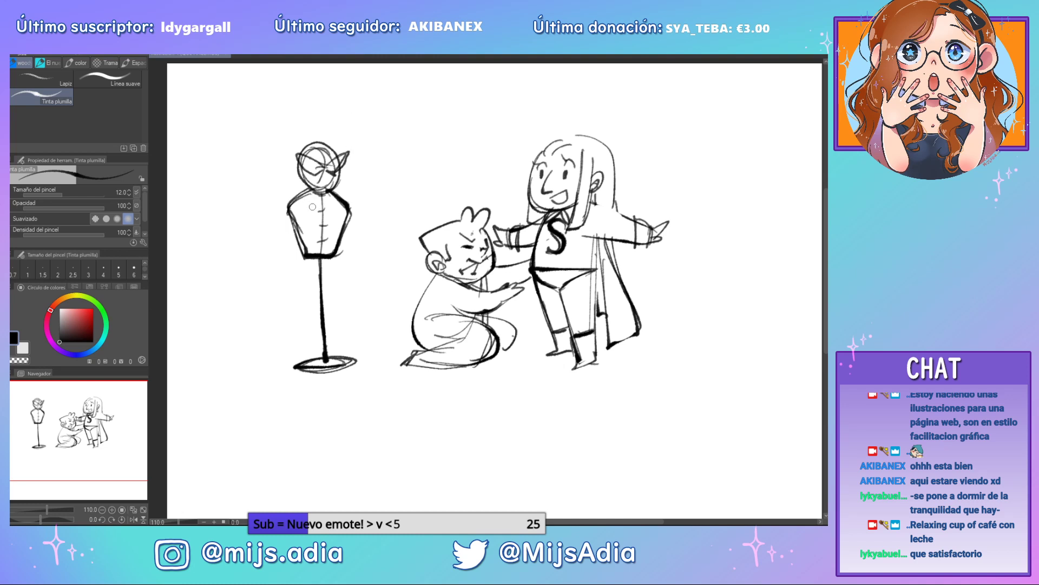
pyautogui.moveTo(290, 200)
pyautogui.mouseDown()
pyautogui.moveTo(319, 211)
pyautogui.moveTo(338, 189)
pyautogui.moveTo(324, 214)
pyautogui.moveTo(289, 205)
pyautogui.moveTo(281, 297)
pyautogui.mouseUp()
pyautogui.moveTo(285, 238)
pyautogui.mouseDown()
pyautogui.moveTo(288, 329)
pyautogui.moveTo(318, 324)
pyautogui.mouseUp()
pyautogui.moveTo(309, 259); pyautogui.dragTo(315, 328)
pyautogui.moveTo(350, 218); pyautogui.dragTo(353, 319)
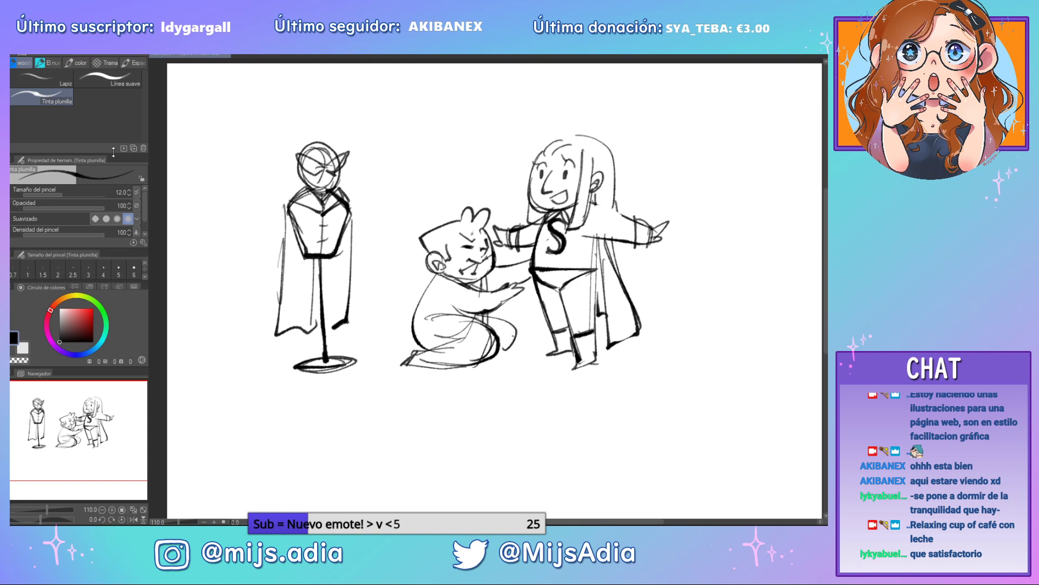
# Lasso the caped mannequin, move it up and closer to the kneeling figure, and clear the selection
pyautogui.press('m')
pyautogui.moveTo(403, 238)
pyautogui.mouseDown()
pyautogui.moveTo(366, 109)
pyautogui.moveTo(355, 410)
pyautogui.moveTo(389, 276)
pyautogui.mouseUp()
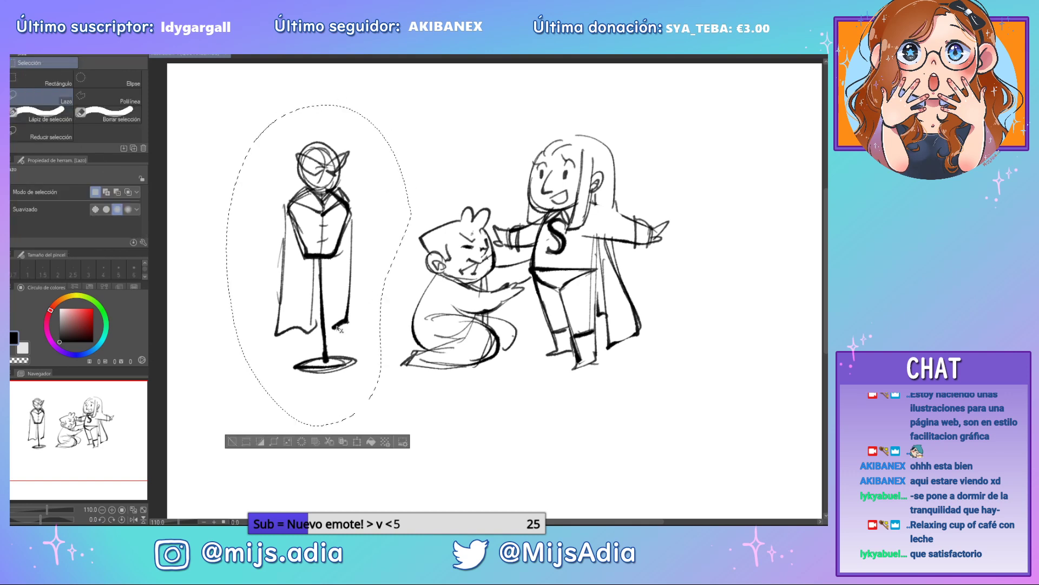
pyautogui.moveTo(339, 328); pyautogui.dragTo(359, 304)
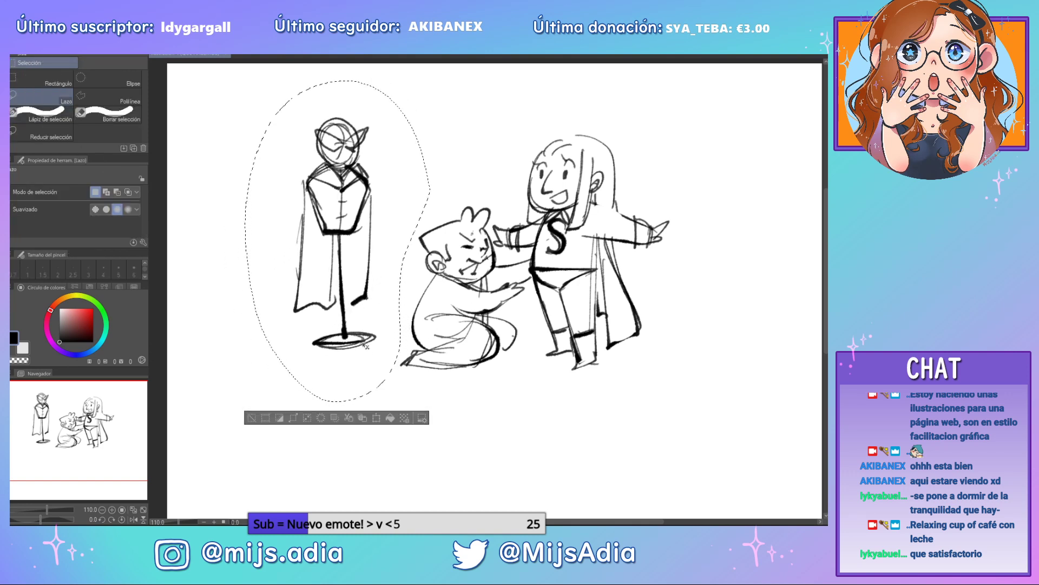
pyautogui.moveTo(365, 345); pyautogui.dragTo(368, 330)
pyautogui.hotkey('ctrl', 'd')
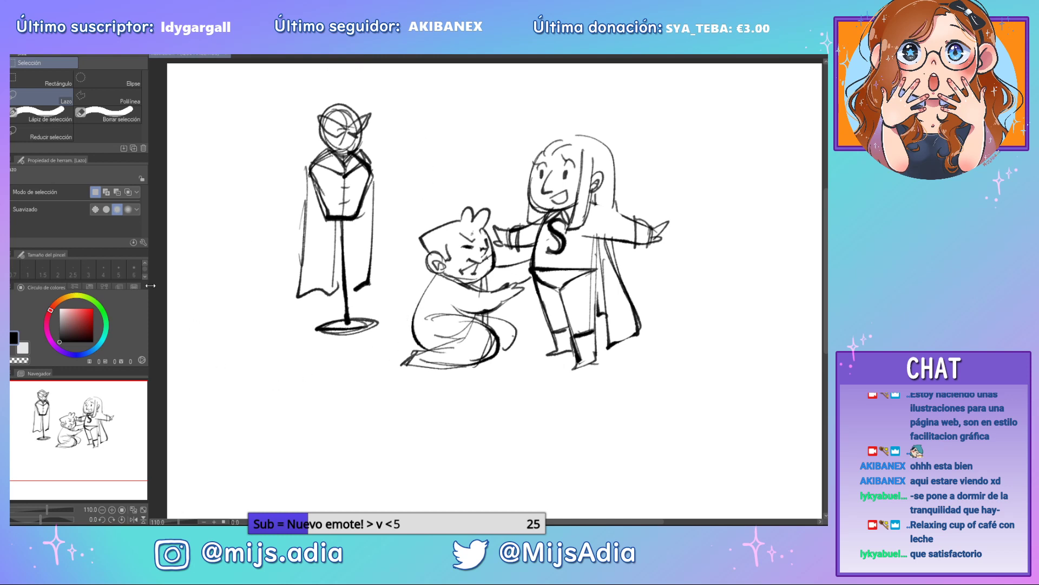
# Sketch a slanted box top below the mannequin and a small spool with loose thread in front of the kneeling figure
pyautogui.press('p')
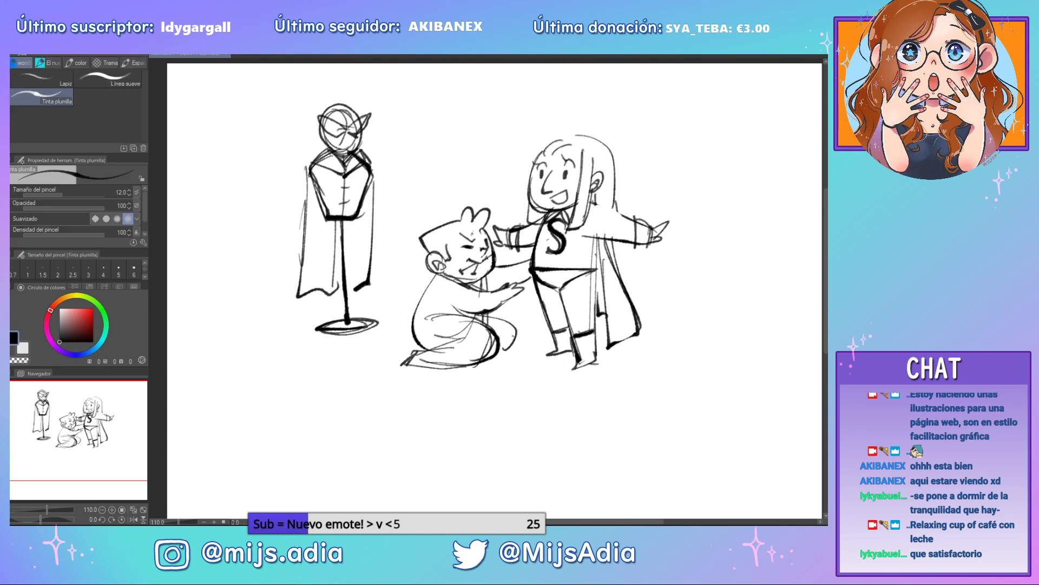
pyautogui.moveTo(347, 340)
pyautogui.mouseDown()
pyautogui.moveTo(377, 339)
pyautogui.moveTo(308, 355)
pyautogui.moveTo(354, 362)
pyautogui.moveTo(384, 339)
pyautogui.mouseUp()
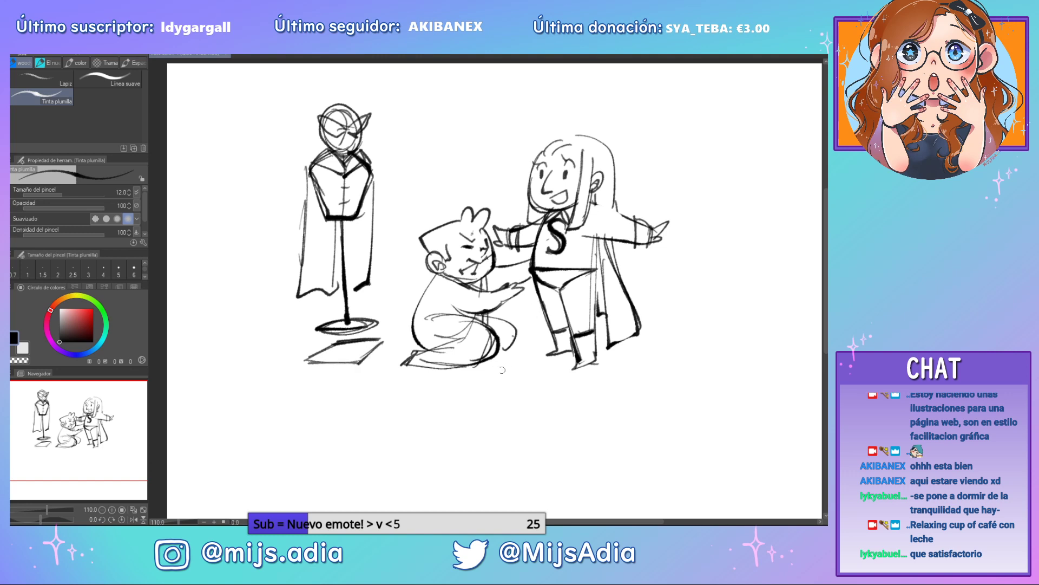
pyautogui.moveTo(502, 370)
pyautogui.mouseDown()
pyautogui.moveTo(490, 374)
pyautogui.moveTo(538, 360)
pyautogui.moveTo(492, 365)
pyautogui.moveTo(508, 358)
pyautogui.mouseUp()
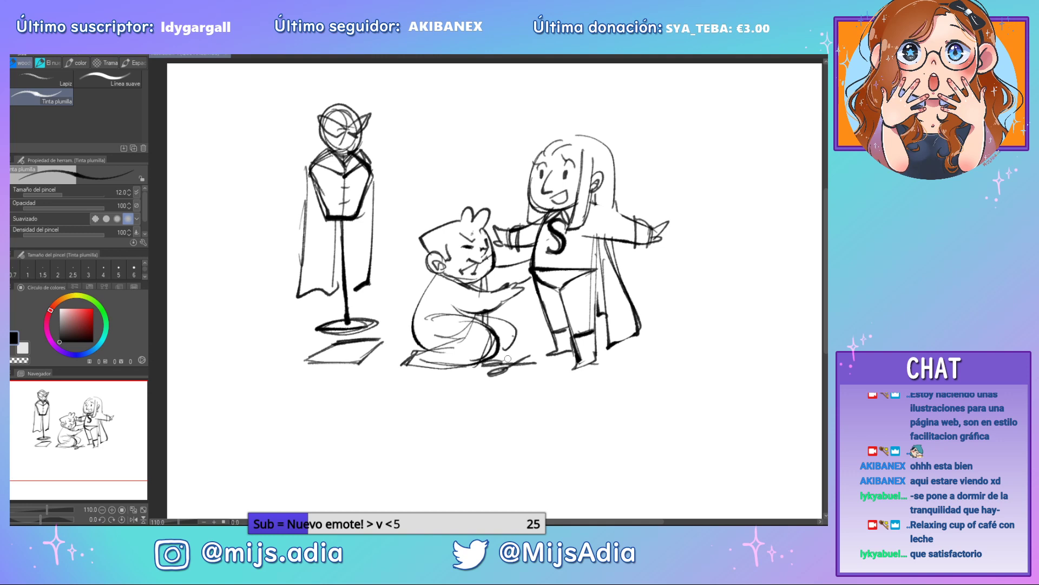
pyautogui.moveTo(444, 379)
pyautogui.mouseDown()
pyautogui.moveTo(451, 373)
pyautogui.moveTo(434, 378)
pyautogui.moveTo(487, 400)
pyautogui.moveTo(511, 393)
pyautogui.mouseUp()
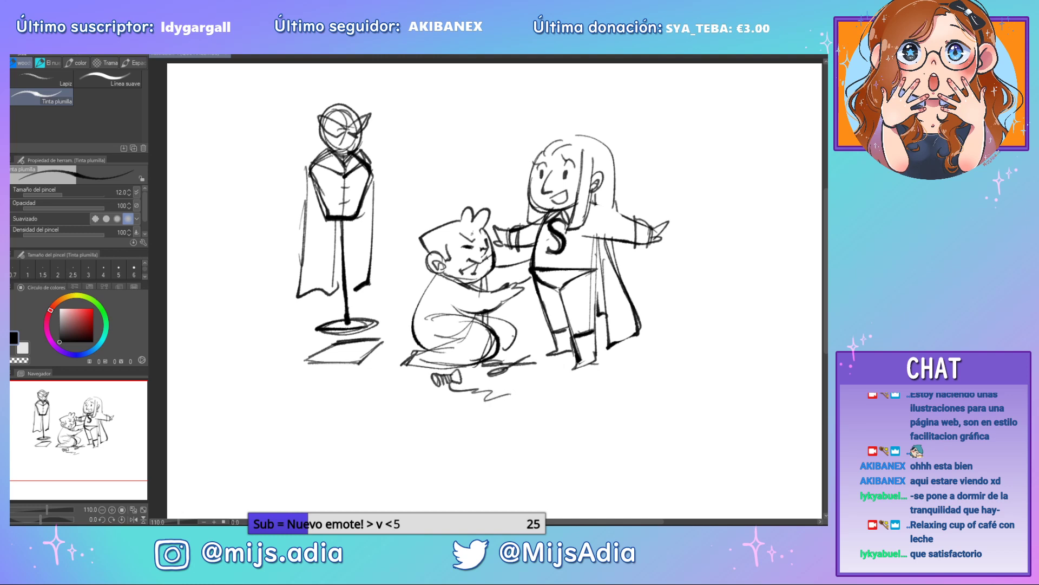
pyautogui.hotkey('ctrl', 'z')
pyautogui.moveTo(448, 384); pyautogui.dragTo(506, 386)
pyautogui.hotkey('ctrl', 'z')
# Draw the sides and protruding edges of the box below the mannequin and build up its raised top
pyautogui.moveTo(382, 340)
pyautogui.mouseDown()
pyautogui.moveTo(376, 379)
pyautogui.moveTo(355, 393)
pyautogui.mouseUp()
pyautogui.moveTo(357, 387); pyautogui.dragTo(351, 391)
pyautogui.moveTo(306, 358)
pyautogui.mouseDown()
pyautogui.moveTo(314, 386)
pyautogui.moveTo(286, 365)
pyautogui.moveTo(360, 375)
pyautogui.moveTo(296, 365)
pyautogui.mouseUp()
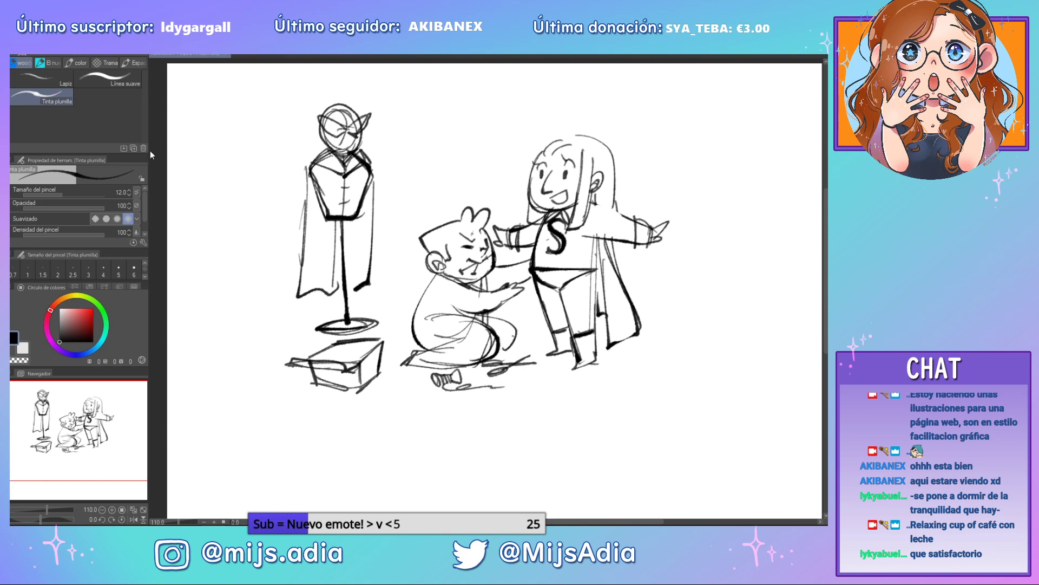
pyautogui.moveTo(373, 357)
pyautogui.mouseDown()
pyautogui.moveTo(357, 381)
pyautogui.moveTo(307, 374)
pyautogui.moveTo(388, 366)
pyautogui.moveTo(372, 329)
pyautogui.moveTo(339, 339)
pyautogui.moveTo(349, 326)
pyautogui.moveTo(394, 325)
pyautogui.mouseUp()
pyautogui.moveTo(393, 325)
pyautogui.mouseDown()
pyautogui.moveTo(384, 344)
pyautogui.moveTo(341, 342)
pyautogui.moveTo(357, 361)
pyautogui.moveTo(342, 371)
pyautogui.moveTo(305, 364)
pyautogui.mouseUp()
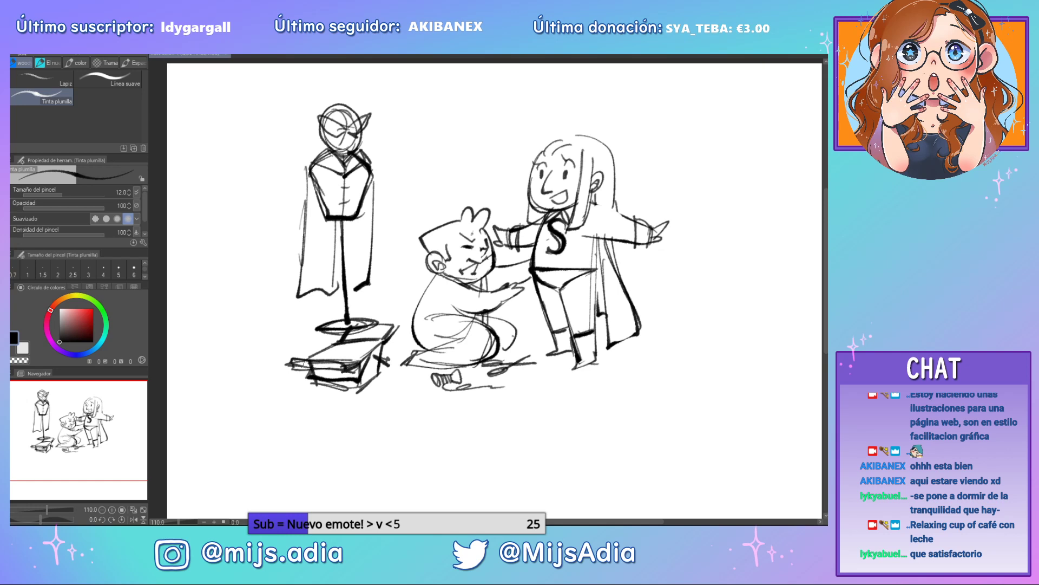
# Erase overlapping lines around the box and mannequin base, redraw the box's front edges and add small items on top
pyautogui.press('e')
pyautogui.moveTo(376, 333); pyautogui.dragTo(356, 332)
pyautogui.moveTo(326, 380)
pyautogui.mouseDown()
pyautogui.moveTo(353, 387)
pyautogui.moveTo(322, 390)
pyautogui.moveTo(355, 389)
pyautogui.mouseUp()
pyautogui.press('p')
pyautogui.moveTo(359, 367); pyautogui.dragTo(357, 391)
pyautogui.moveTo(303, 378); pyautogui.dragTo(355, 383)
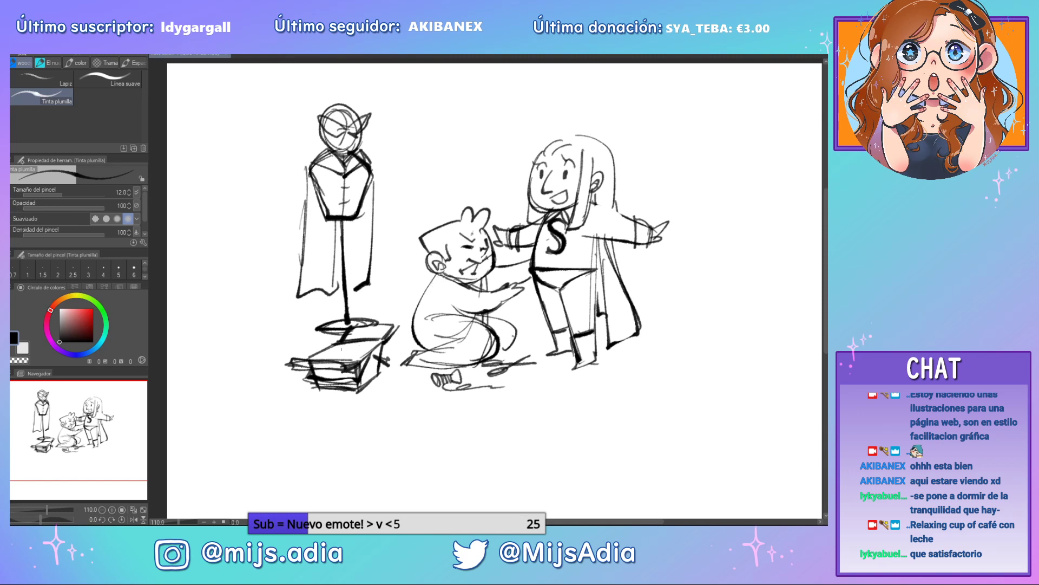
pyautogui.moveTo(328, 349); pyautogui.dragTo(362, 357)
pyautogui.moveTo(373, 332)
pyautogui.mouseDown()
pyautogui.moveTo(374, 347)
pyautogui.moveTo(351, 352)
pyautogui.moveTo(368, 349)
pyautogui.mouseUp()
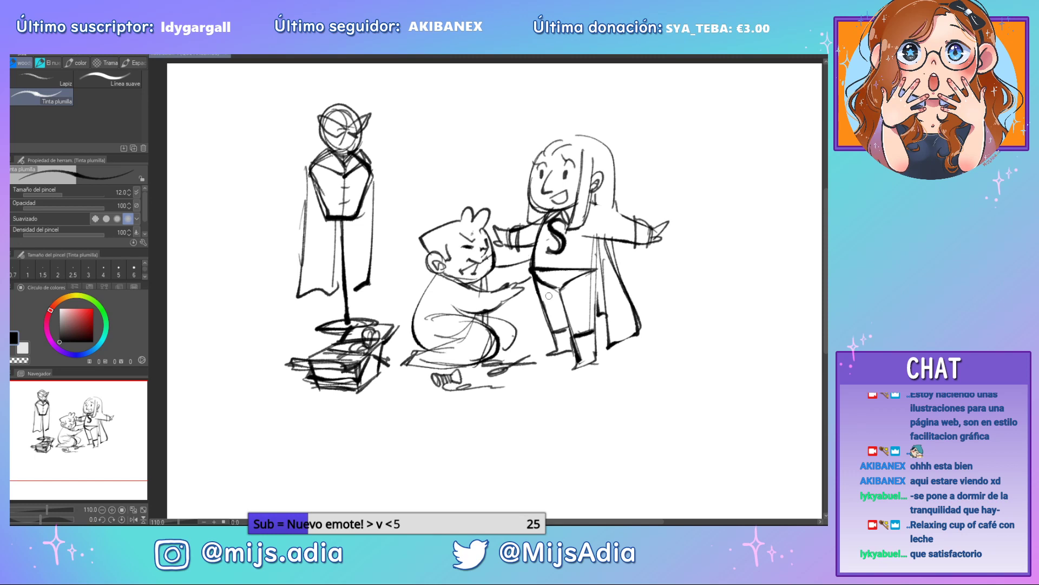
# Lasso the mannequin, shift it away from the box and kneeling figure, and clear the selection
pyautogui.press('m')
pyautogui.moveTo(592, 364)
pyautogui.mouseDown()
pyautogui.moveTo(523, 380)
pyautogui.moveTo(535, 392)
pyautogui.mouseUp()
pyautogui.moveTo(336, 302)
pyautogui.mouseDown()
pyautogui.moveTo(332, 149)
pyautogui.moveTo(224, 372)
pyautogui.moveTo(314, 352)
pyautogui.moveTo(337, 303)
pyautogui.mouseUp()
pyautogui.moveTo(313, 338)
pyautogui.mouseDown()
pyautogui.moveTo(276, 340)
pyautogui.moveTo(287, 350)
pyautogui.moveTo(225, 384)
pyautogui.moveTo(333, 413)
pyautogui.moveTo(337, 343)
pyautogui.mouseUp()
pyautogui.hotkey('ctrl', 'd')
pyautogui.moveTo(287, 387); pyautogui.dragTo(292, 379)
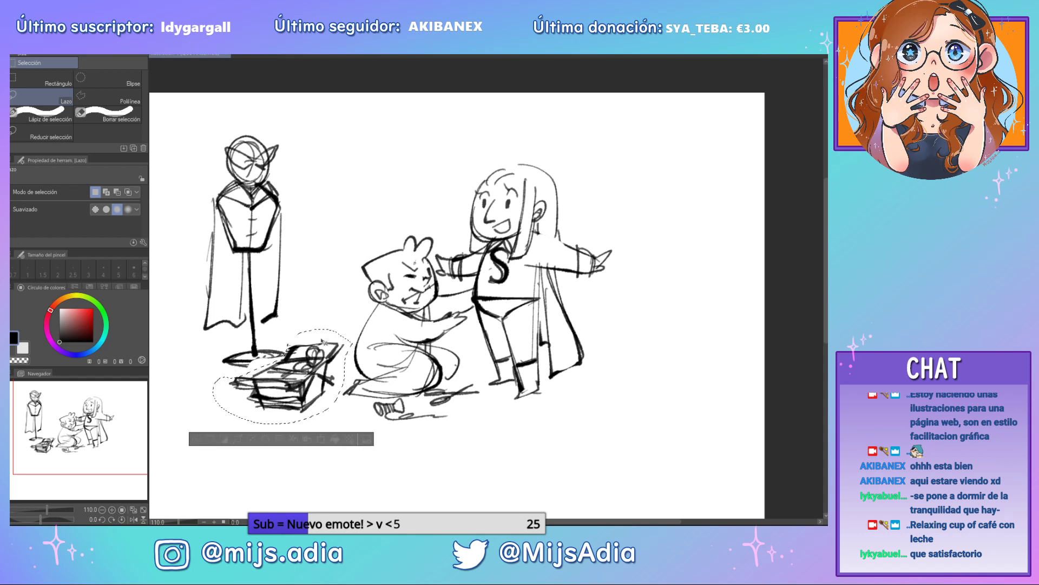
pyautogui.hotkey('ctrl', 'd')
# Lasso the entire scene, move it down toward the middle of the page and clear the selection
pyautogui.press('p')
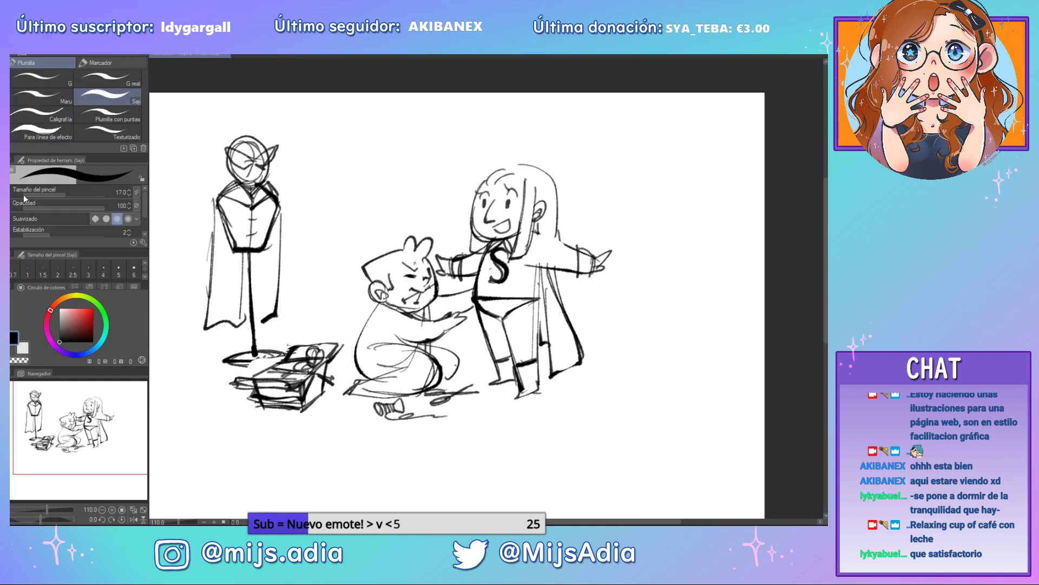
pyautogui.press('p')
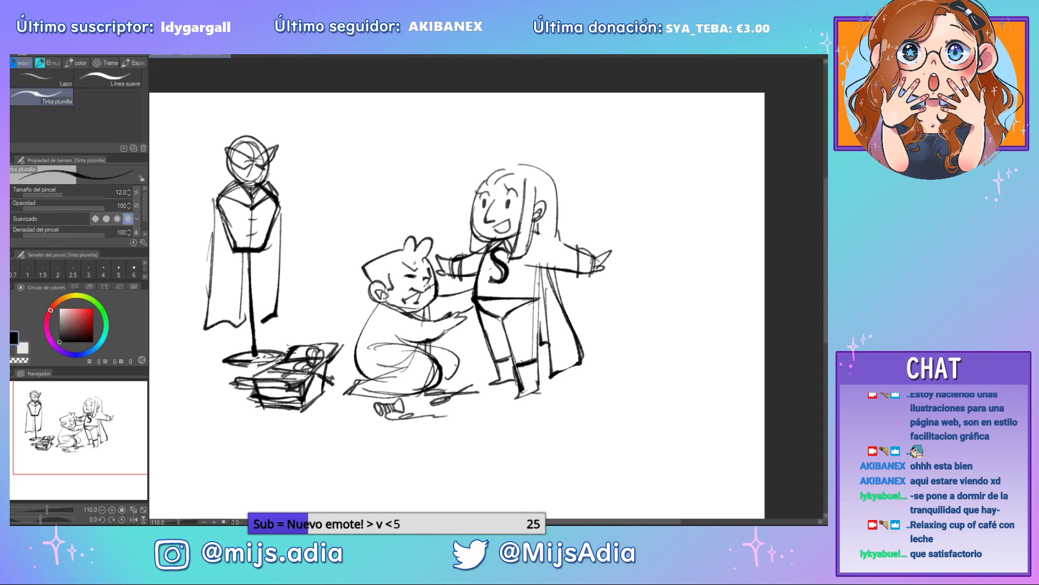
pyautogui.scroll(-2, 552, 301)
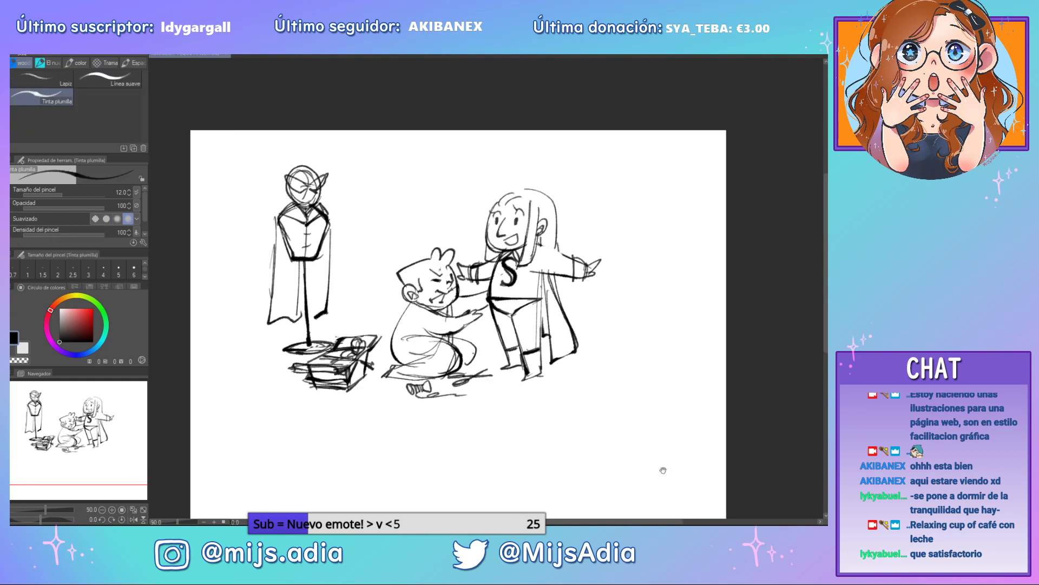
pyautogui.moveTo(663, 470); pyautogui.dragTo(657, 406)
pyautogui.press('m')
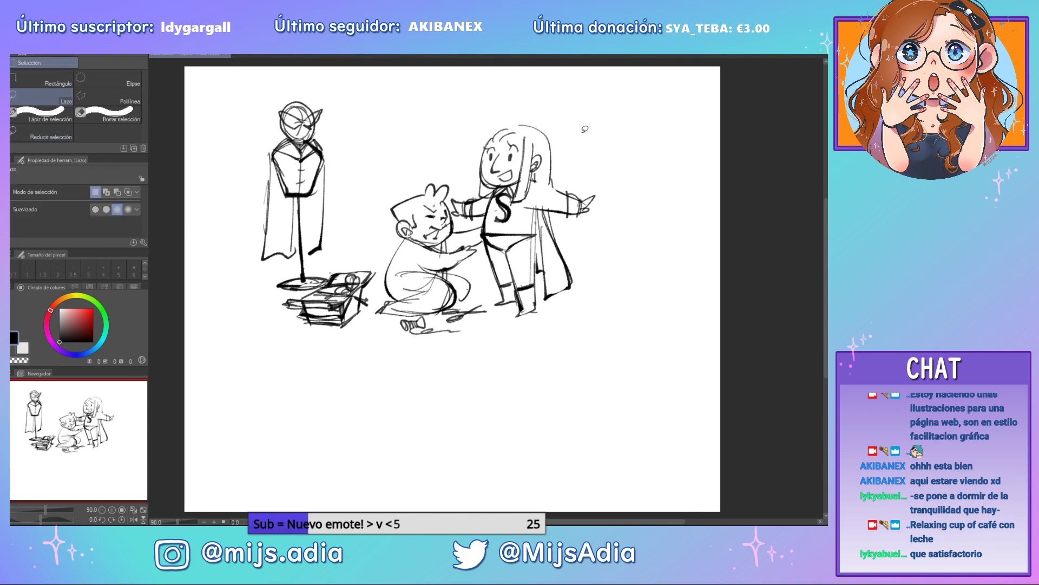
pyautogui.moveTo(583, 129)
pyautogui.mouseDown()
pyautogui.moveTo(221, 166)
pyautogui.moveTo(589, 383)
pyautogui.moveTo(631, 184)
pyautogui.moveTo(665, 283)
pyautogui.mouseUp()
pyautogui.hotkey('ctrl', 'd')
# Lasso the superhero, scale her up slightly and position her just in front of the kneeling figure's hands
pyautogui.moveTo(588, 199)
pyautogui.mouseDown()
pyautogui.moveTo(473, 230)
pyautogui.moveTo(459, 287)
pyautogui.moveTo(489, 303)
pyautogui.moveTo(512, 404)
pyautogui.moveTo(614, 200)
pyautogui.moveTo(665, 152)
pyautogui.moveTo(654, 148)
pyautogui.mouseUp()
pyautogui.hotkey('ctrl', 't')
pyautogui.moveTo(591, 279); pyautogui.dragTo(606, 285)
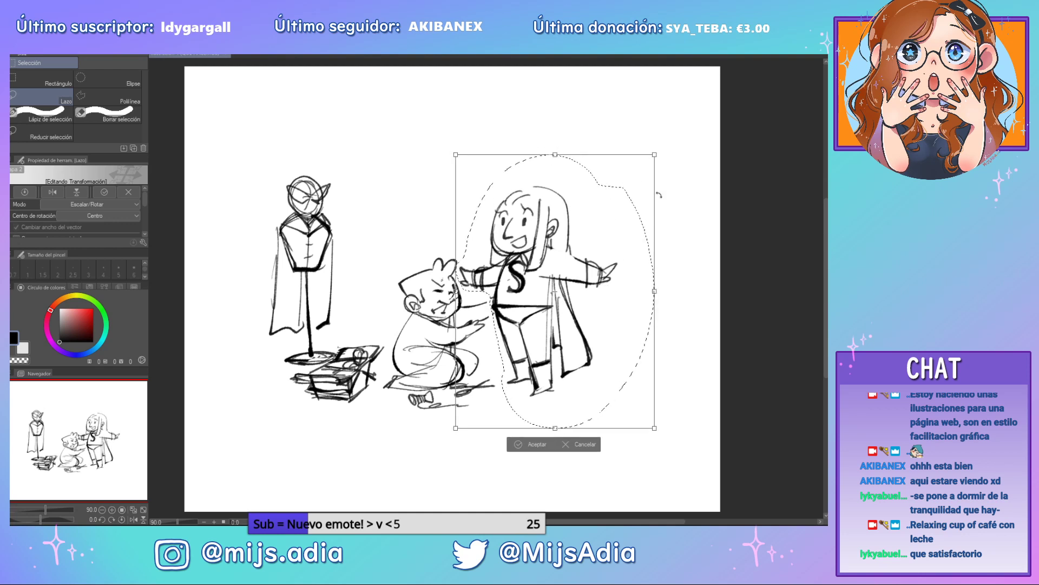
pyautogui.moveTo(654, 165); pyautogui.dragTo(649, 171)
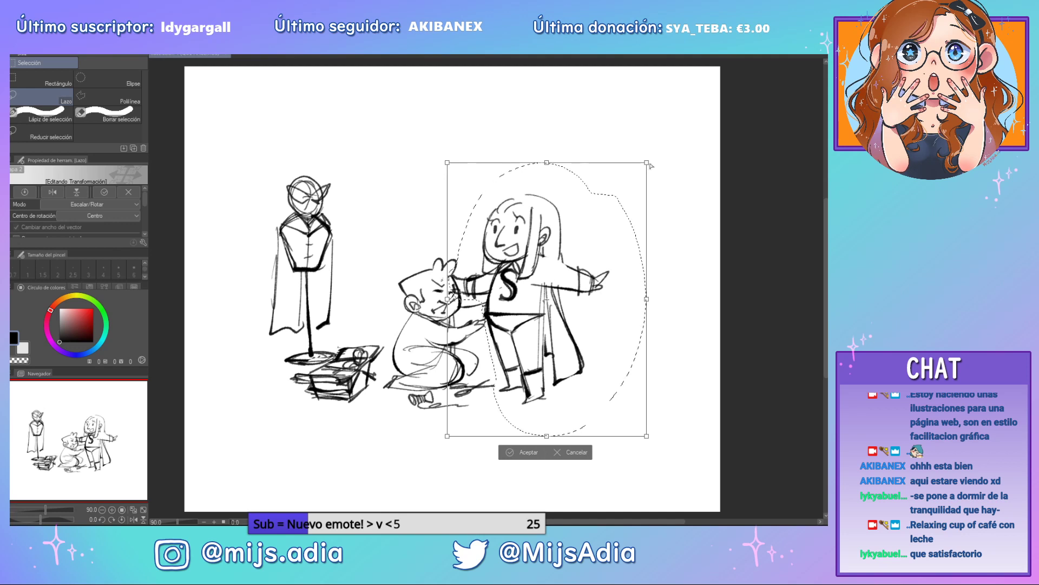
pyautogui.moveTo(643, 176); pyautogui.dragTo(647, 164)
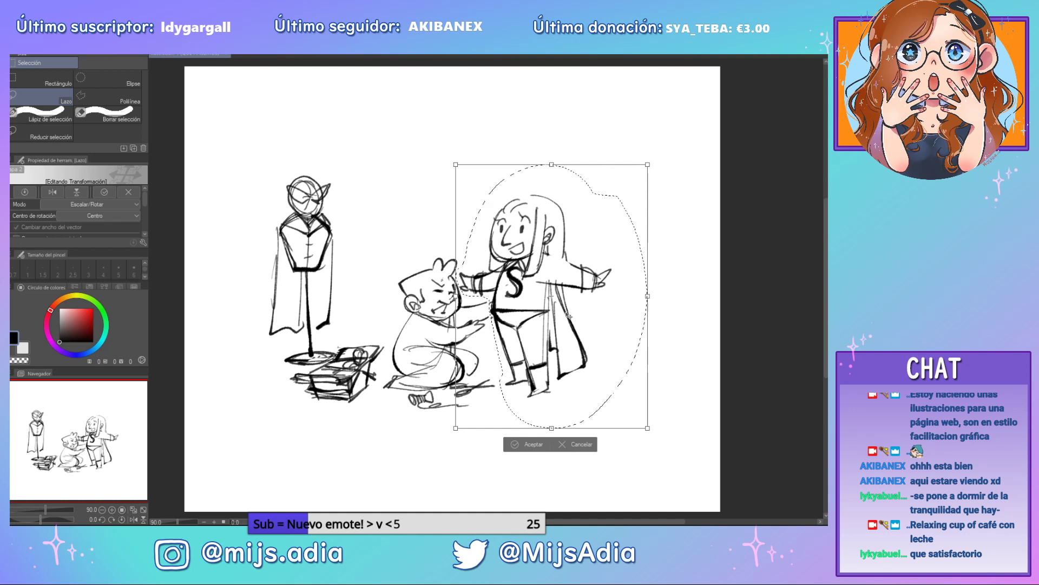
pyautogui.moveTo(568, 318); pyautogui.dragTo(565, 324)
pyautogui.press('Return')
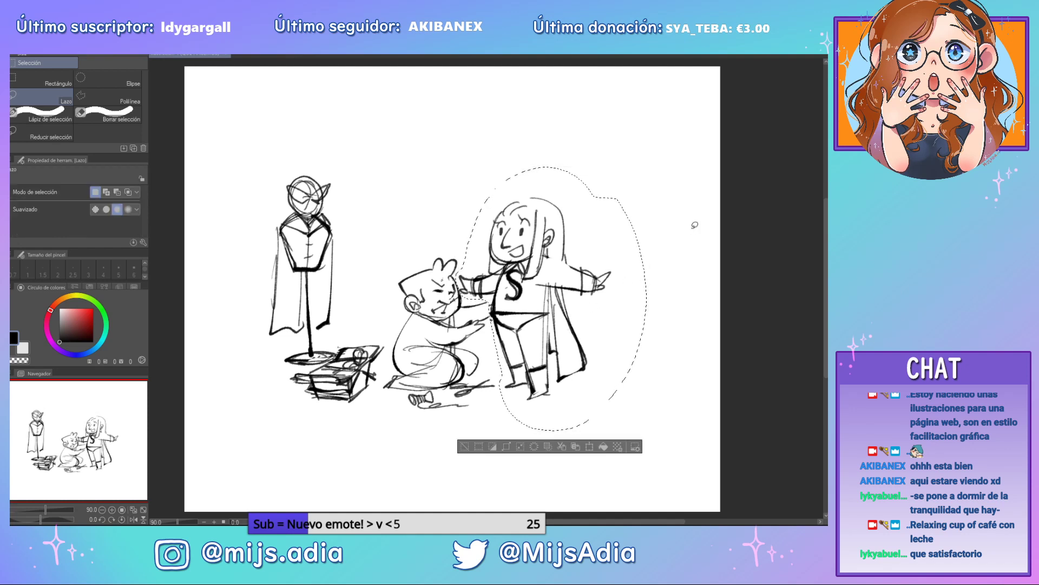
# Lasso the whole scene, scale it up to fill the page and clear the selection
pyautogui.moveTo(614, 387)
pyautogui.mouseDown()
pyautogui.moveTo(621, 347)
pyautogui.moveTo(476, 82)
pyautogui.moveTo(614, 396)
pyautogui.moveTo(655, 358)
pyautogui.mouseUp()
pyautogui.hotkey('ctrl', 't')
pyautogui.moveTo(685, 298); pyautogui.dragTo(672, 330)
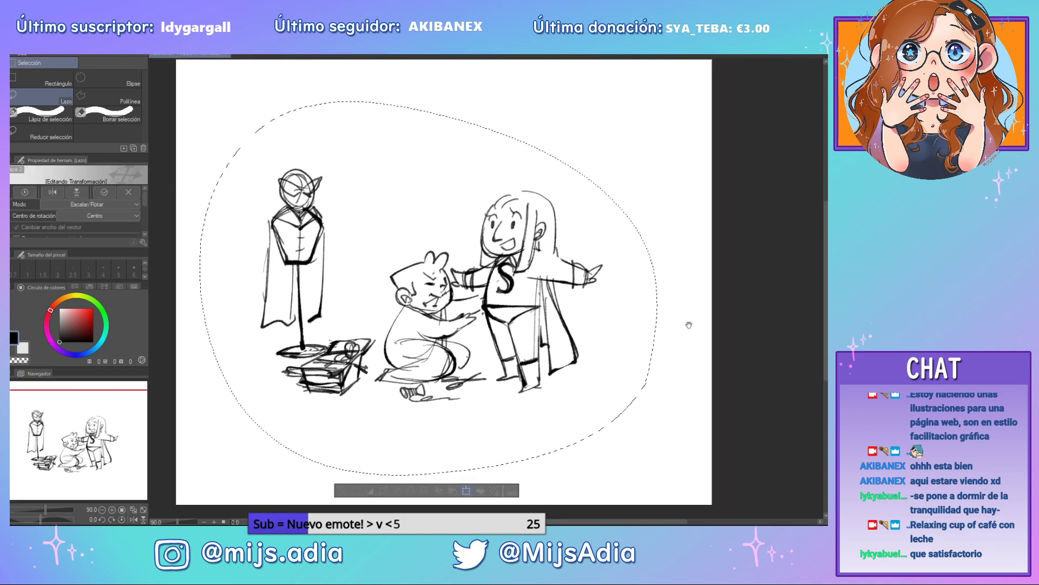
pyautogui.moveTo(657, 100); pyautogui.dragTo(737, 35)
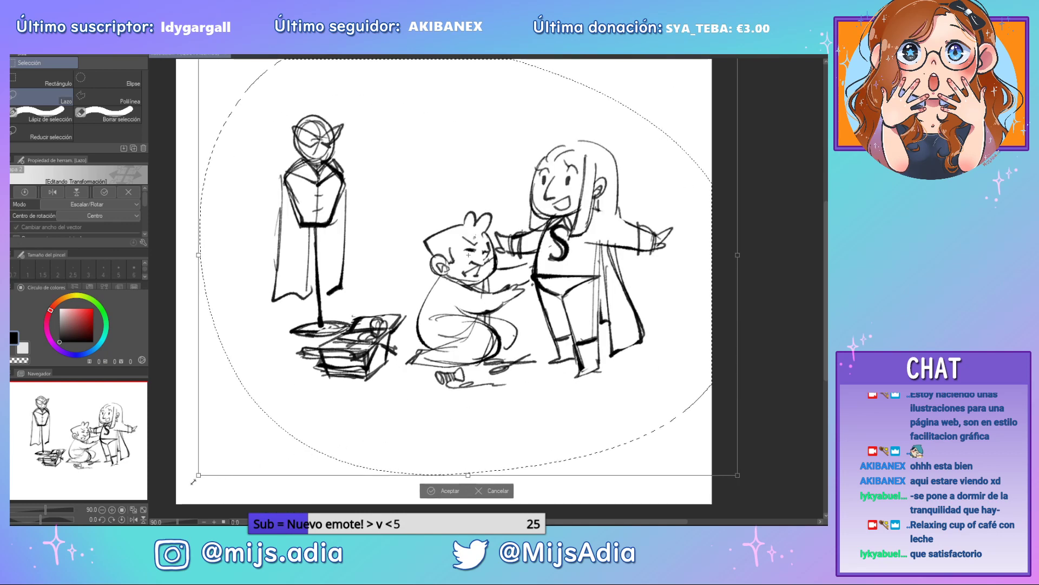
pyautogui.moveTo(198, 474); pyautogui.dragTo(148, 515)
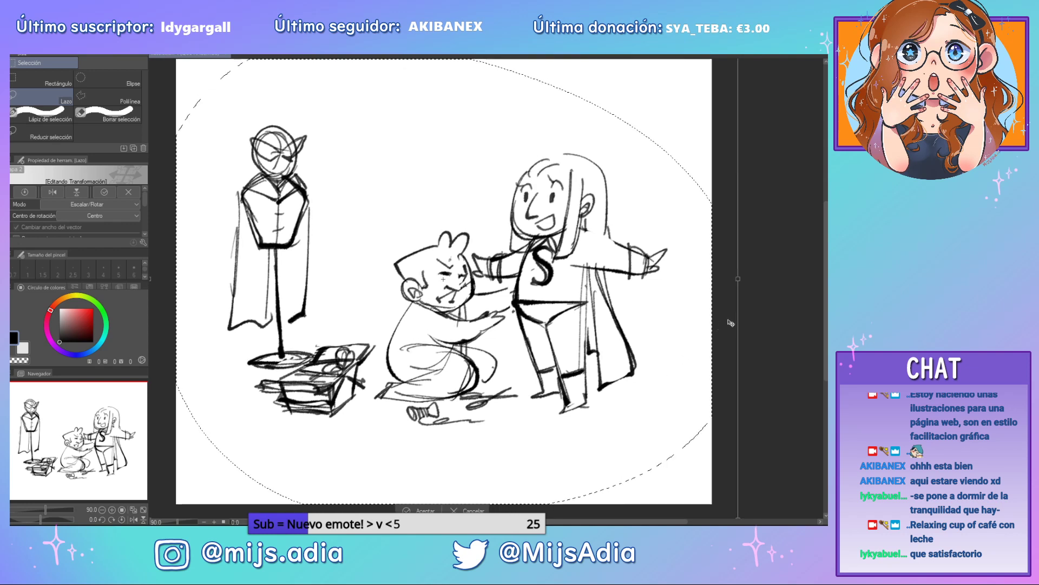
pyautogui.press('Return')
pyautogui.hotkey('ctrl', 'd')
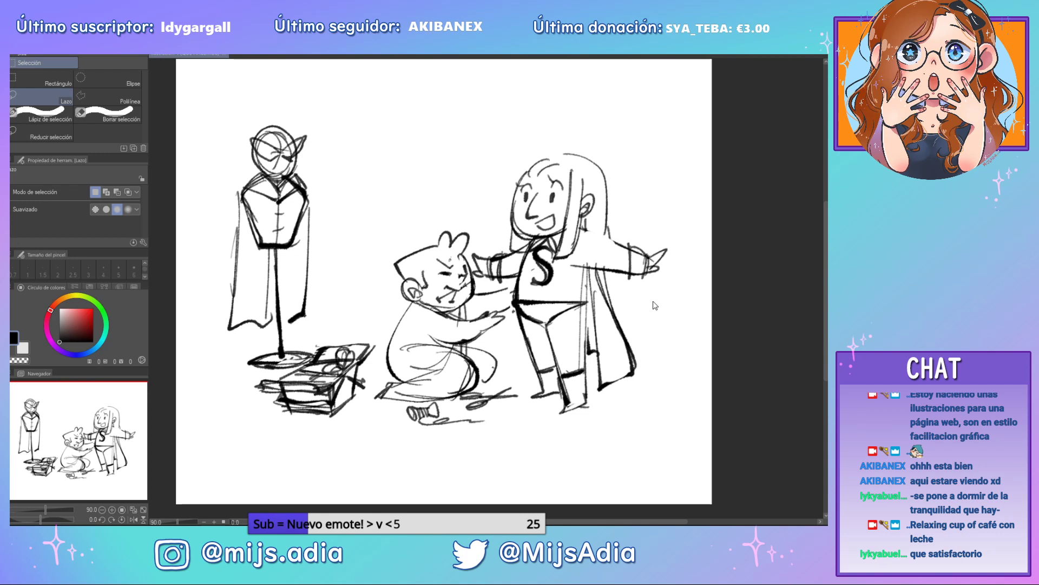
# Clear the superhero scene from the canvas
pyautogui.press('Delete')
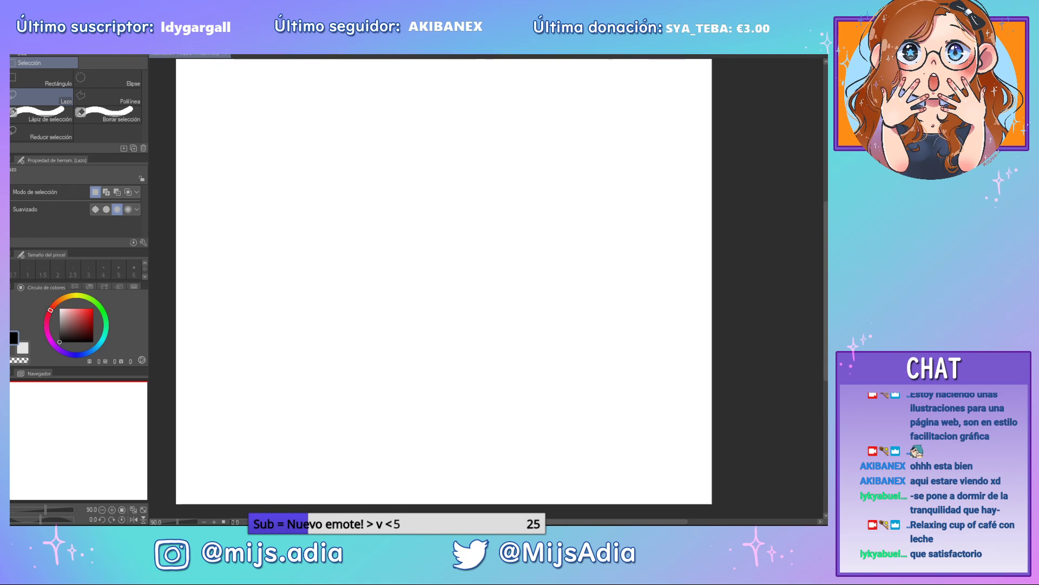
# Sketch a large round moon in the upper middle of the page and scatter small craters and surface lines across it
pyautogui.press('p')
pyautogui.moveTo(452, 126)
pyautogui.mouseDown()
pyautogui.moveTo(425, 120)
pyautogui.moveTo(471, 125)
pyautogui.moveTo(380, 155)
pyautogui.moveTo(515, 169)
pyautogui.moveTo(526, 192)
pyautogui.moveTo(509, 240)
pyautogui.mouseUp()
pyautogui.hotkey('ctrl', 'z')
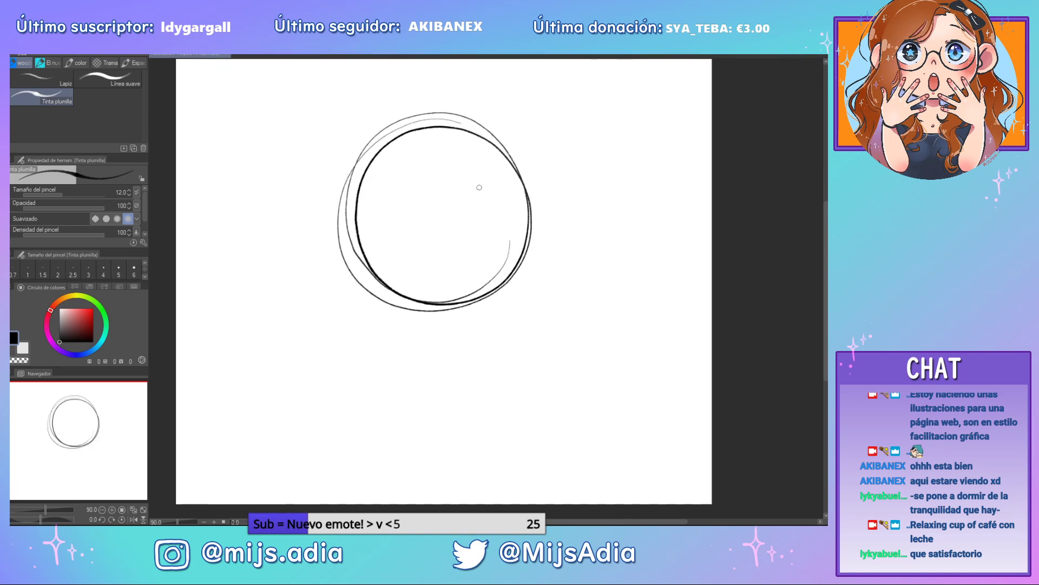
pyautogui.moveTo(405, 144); pyautogui.dragTo(379, 184)
pyautogui.moveTo(390, 166); pyautogui.dragTo(361, 176)
pyautogui.moveTo(382, 160)
pyautogui.mouseDown()
pyautogui.moveTo(423, 171)
pyautogui.moveTo(464, 204)
pyautogui.mouseUp()
pyautogui.moveTo(514, 234)
pyautogui.mouseDown()
pyautogui.moveTo(498, 264)
pyautogui.moveTo(464, 279)
pyautogui.moveTo(461, 258)
pyautogui.mouseUp()
pyautogui.moveTo(429, 284); pyautogui.dragTo(468, 278)
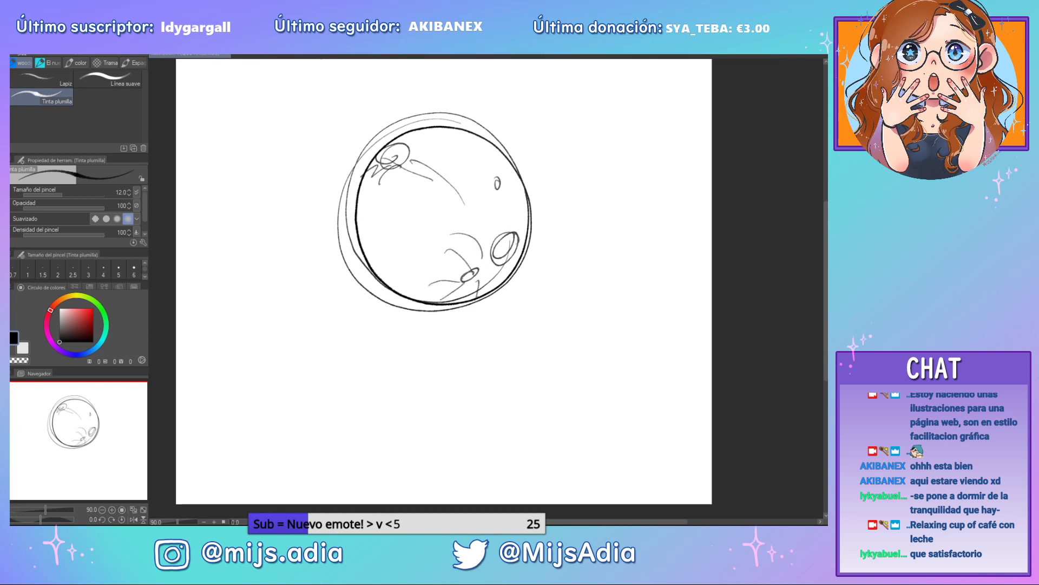
pyautogui.moveTo(400, 250); pyautogui.dragTo(403, 254)
pyautogui.moveTo(381, 207); pyautogui.dragTo(388, 211)
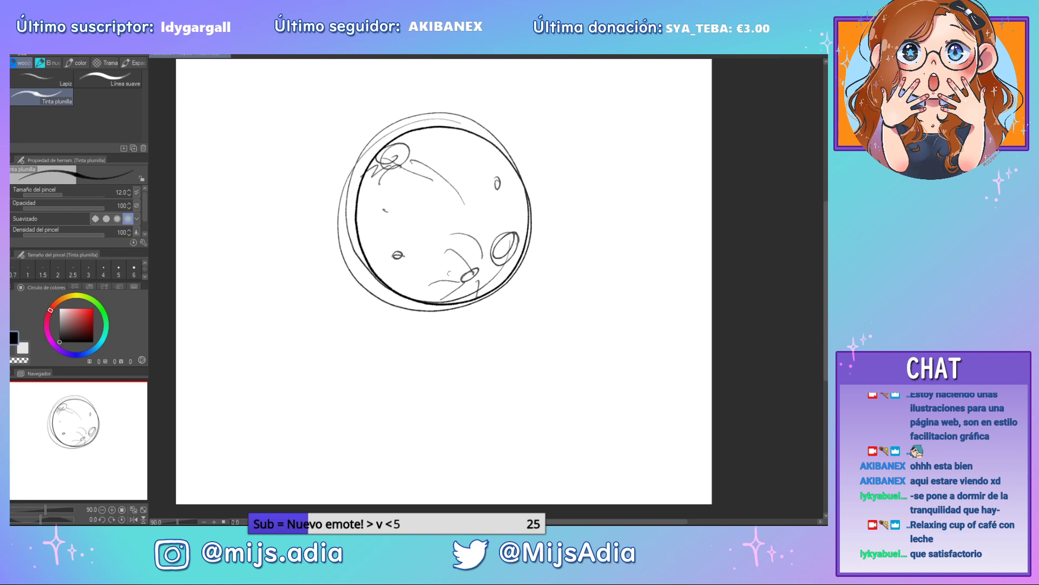
# Sketch a small head circle beside the moon's left edge and give the moon two solid oval eyes and a wide smile
pyautogui.moveTo(309, 217)
pyautogui.mouseDown()
pyautogui.moveTo(267, 254)
pyautogui.moveTo(317, 233)
pyautogui.moveTo(270, 263)
pyautogui.mouseUp()
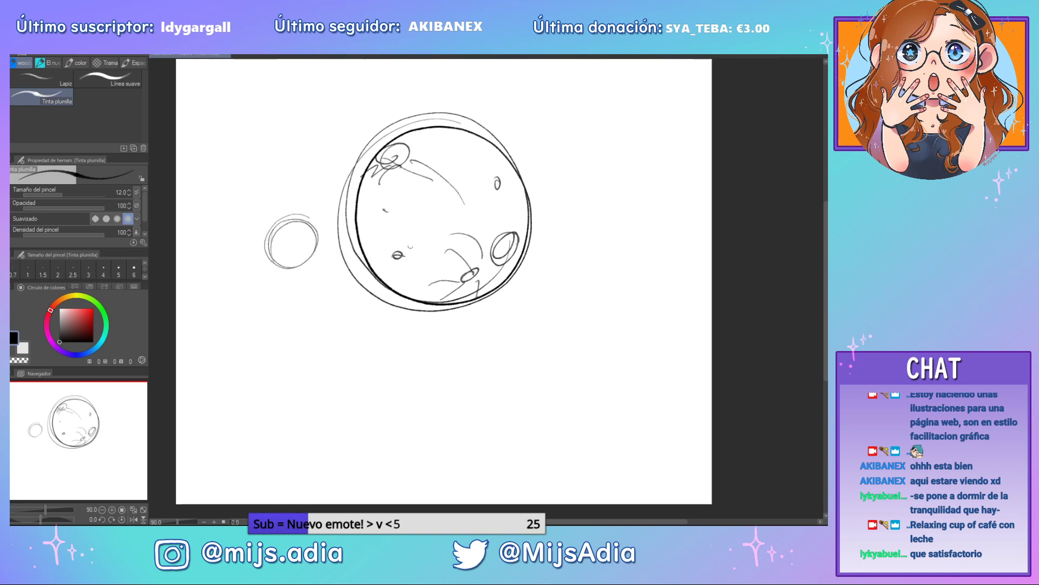
pyautogui.moveTo(402, 196); pyautogui.dragTo(406, 212)
pyautogui.moveTo(481, 186)
pyautogui.mouseDown()
pyautogui.moveTo(482, 210)
pyautogui.moveTo(479, 193)
pyautogui.mouseUp()
pyautogui.moveTo(389, 231)
pyautogui.mouseDown()
pyautogui.moveTo(484, 250)
pyautogui.moveTo(503, 228)
pyautogui.moveTo(425, 260)
pyautogui.moveTo(382, 235)
pyautogui.moveTo(444, 265)
pyautogui.moveTo(501, 231)
pyautogui.mouseUp()
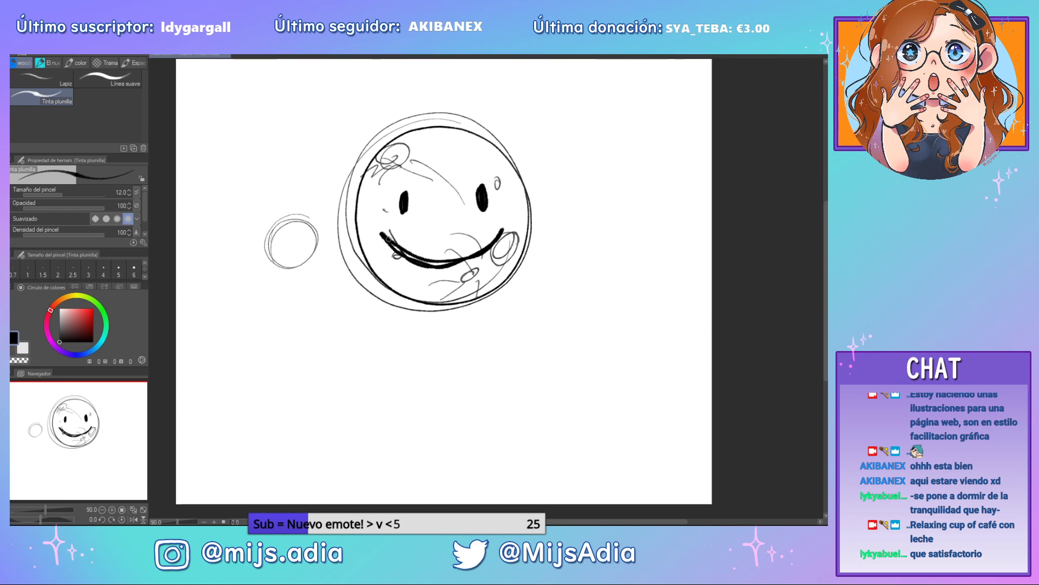
# Redraw the moon's smile as a partial curve stopping before its left end, undoing the trial brush strokes beside it
pyautogui.moveTo(370, 236); pyautogui.dragTo(382, 240)
pyautogui.hotkey('ctrl', 'z')
pyautogui.hotkey('ctrl', 'z')
pyautogui.moveTo(490, 234)
pyautogui.mouseDown()
pyautogui.moveTo(469, 256)
pyautogui.moveTo(419, 259)
pyautogui.moveTo(490, 232)
pyautogui.mouseUp()
pyautogui.moveTo(406, 261)
pyautogui.mouseDown()
pyautogui.moveTo(414, 253)
pyautogui.moveTo(405, 268)
pyautogui.moveTo(367, 272)
pyautogui.moveTo(406, 266)
pyautogui.mouseUp()
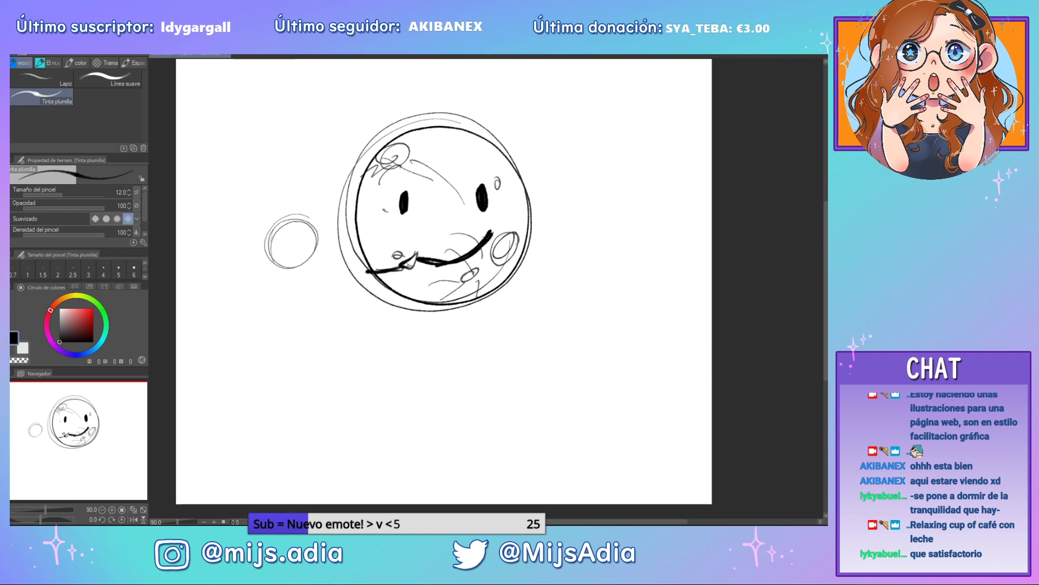
pyautogui.hotkey('ctrl', 'z')
pyautogui.hotkey('ctrl', 'z')
pyautogui.hotkey('ctrl', 'z')
pyautogui.hotkey('ctrl', 'z')
pyautogui.hotkey('ctrl', 'z')
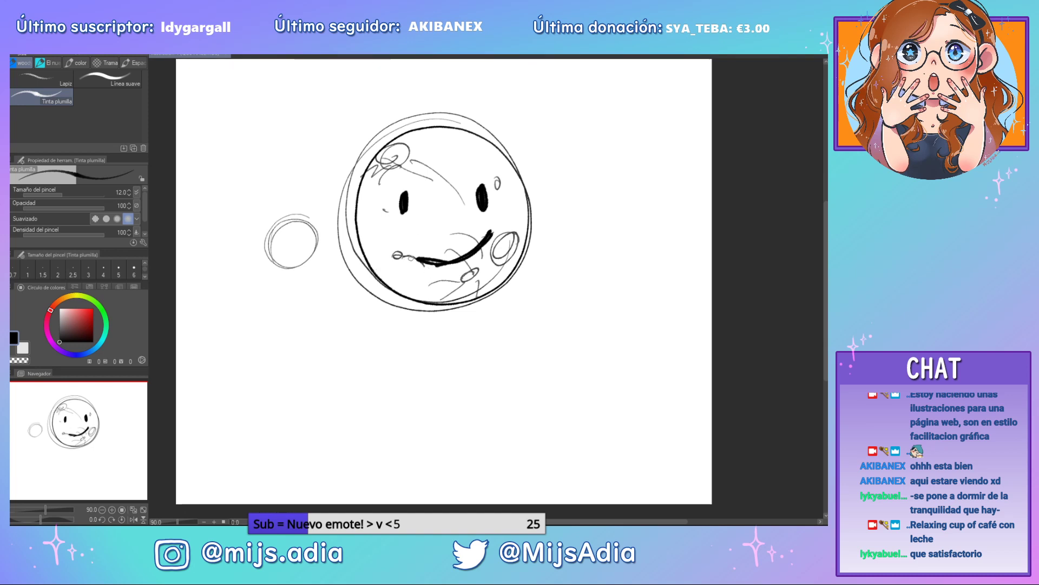
# Sketch a paintbrush at the unfinished end of the smile, gripped by a gloved hand on an outstretched arm
pyautogui.moveTo(420, 259)
pyautogui.mouseDown()
pyautogui.moveTo(399, 255)
pyautogui.moveTo(422, 264)
pyautogui.moveTo(415, 255)
pyautogui.moveTo(360, 280)
pyautogui.moveTo(369, 269)
pyautogui.moveTo(381, 274)
pyautogui.moveTo(357, 282)
pyautogui.moveTo(368, 295)
pyautogui.moveTo(371, 281)
pyautogui.moveTo(298, 266)
pyautogui.mouseUp()
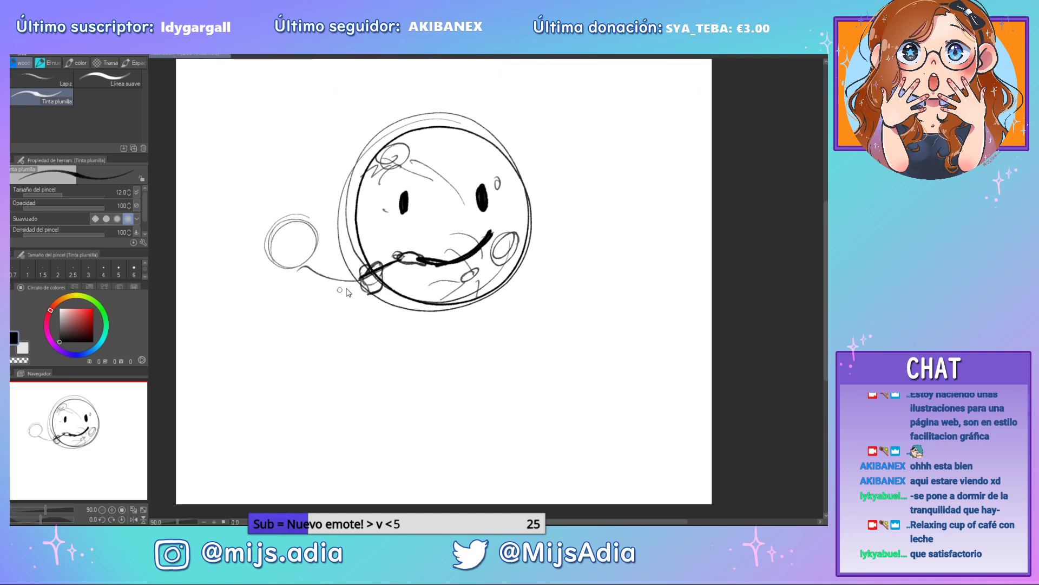
pyautogui.hotkey('ctrl', 'z')
pyautogui.moveTo(362, 280)
pyautogui.mouseDown()
pyautogui.moveTo(305, 295)
pyautogui.moveTo(341, 310)
pyautogui.moveTo(369, 294)
pyautogui.mouseUp()
# Draw the painter's smiling profile, ear and hair inside the small head circle and enclose it in a round astronaut helmet
pyautogui.moveTo(318, 218)
pyautogui.mouseDown()
pyautogui.moveTo(326, 262)
pyautogui.moveTo(295, 272)
pyautogui.moveTo(331, 259)
pyautogui.moveTo(292, 276)
pyautogui.mouseUp()
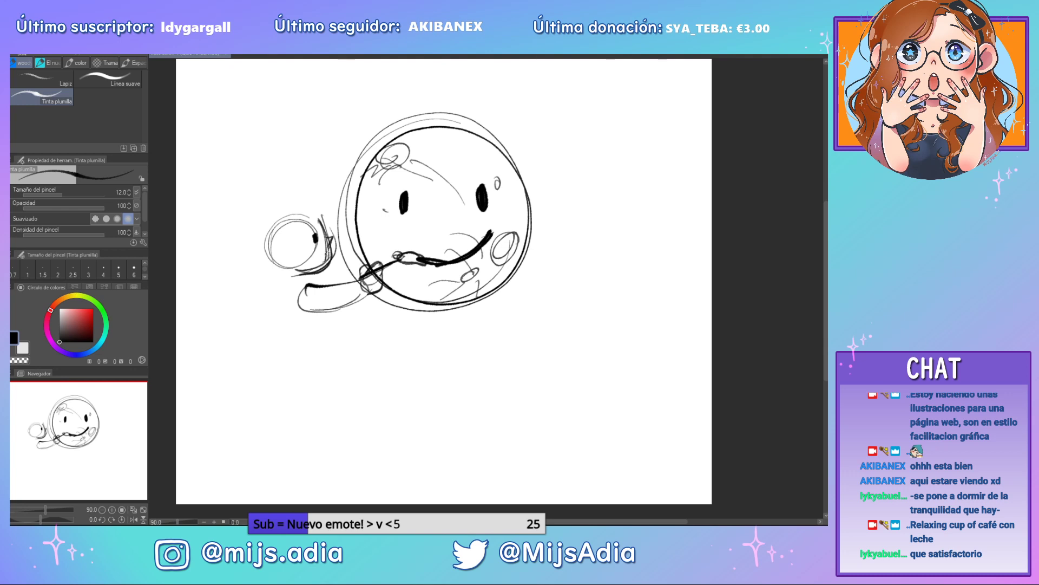
pyautogui.moveTo(315, 249)
pyautogui.mouseDown()
pyautogui.moveTo(291, 263)
pyautogui.moveTo(288, 251)
pyautogui.moveTo(347, 226)
pyautogui.moveTo(257, 227)
pyautogui.moveTo(329, 276)
pyautogui.mouseUp()
pyautogui.moveTo(324, 196)
pyautogui.mouseDown()
pyautogui.moveTo(325, 280)
pyautogui.moveTo(337, 213)
pyautogui.moveTo(324, 205)
pyautogui.moveTo(280, 222)
pyautogui.moveTo(269, 251)
pyautogui.mouseUp()
pyautogui.moveTo(325, 224)
pyautogui.mouseDown()
pyautogui.moveTo(281, 242)
pyautogui.moveTo(271, 234)
pyautogui.moveTo(279, 264)
pyautogui.moveTo(347, 245)
pyautogui.mouseUp()
pyautogui.hotkey('ctrl', 'z')
pyautogui.hotkey('ctrl', 'z')
pyautogui.hotkey('ctrl', 'z')
pyautogui.hotkey('ctrl', 'z')
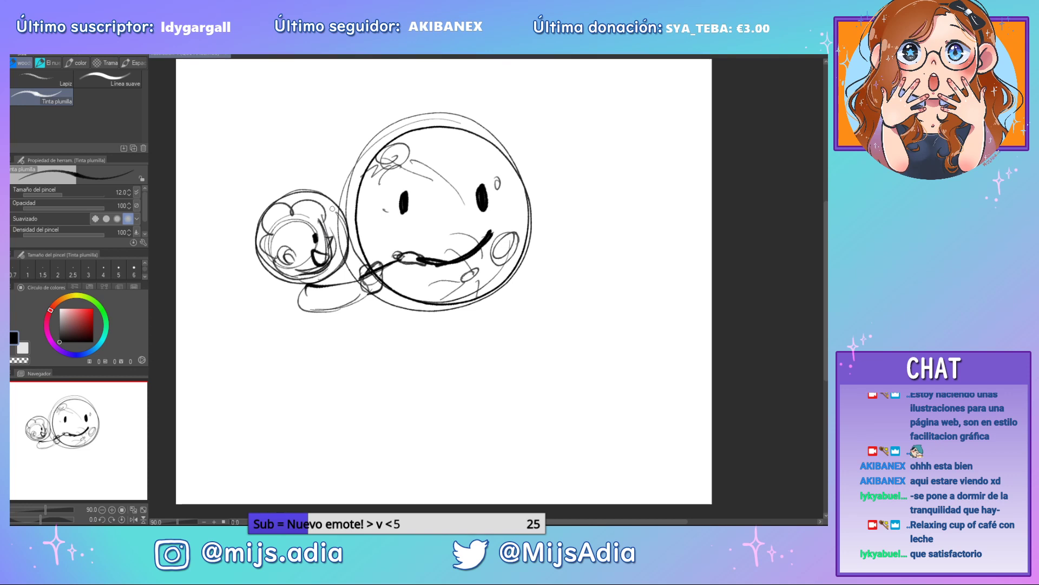
# Add a collar under the astronaut's helmet and bands across the sleeve of the painting arm
pyautogui.moveTo(266, 266); pyautogui.dragTo(301, 289)
pyautogui.moveTo(302, 279)
pyautogui.mouseDown()
pyautogui.moveTo(363, 293)
pyautogui.moveTo(357, 278)
pyautogui.moveTo(364, 297)
pyautogui.moveTo(321, 310)
pyautogui.mouseUp()
pyautogui.moveTo(309, 287); pyautogui.dragTo(311, 305)
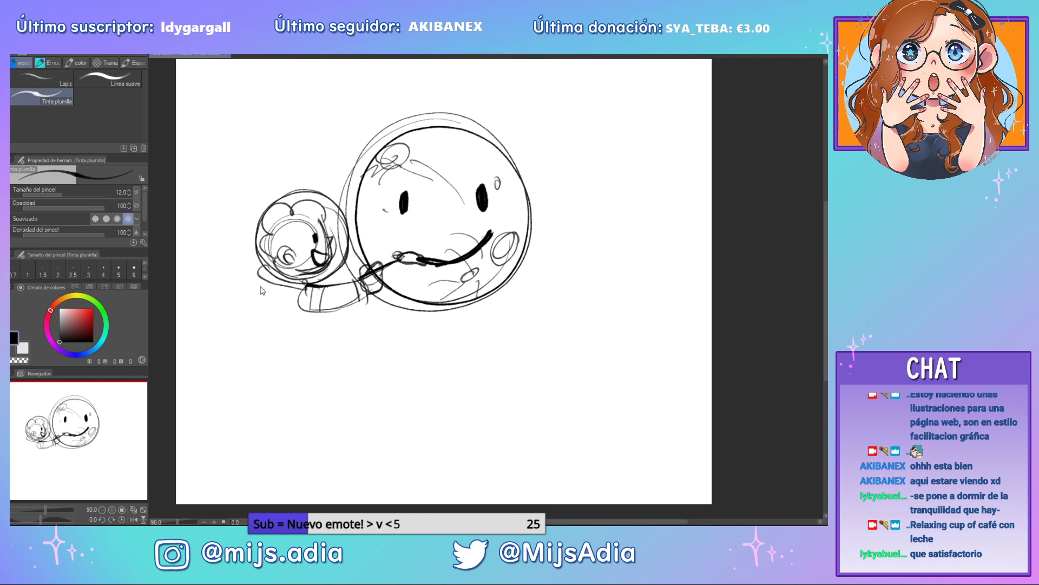
# Sketch the astronaut's back, torso and a bent leg with a foot trailing down and away from the moon
pyautogui.moveTo(268, 274); pyautogui.dragTo(216, 341)
pyautogui.hotkey('ctrl', 'z')
pyautogui.moveTo(255, 274); pyautogui.dragTo(248, 298)
pyautogui.moveTo(307, 312)
pyautogui.mouseDown()
pyautogui.moveTo(281, 368)
pyautogui.moveTo(259, 360)
pyautogui.moveTo(292, 374)
pyautogui.moveTo(288, 395)
pyautogui.mouseUp()
pyautogui.moveTo(282, 348)
pyautogui.mouseDown()
pyautogui.moveTo(264, 401)
pyautogui.moveTo(233, 410)
pyautogui.mouseUp()
pyautogui.moveTo(229, 341); pyautogui.dragTo(242, 335)
pyautogui.moveTo(233, 337)
pyautogui.mouseDown()
pyautogui.moveTo(245, 400)
pyautogui.moveTo(228, 432)
pyautogui.moveTo(285, 395)
pyautogui.mouseUp()
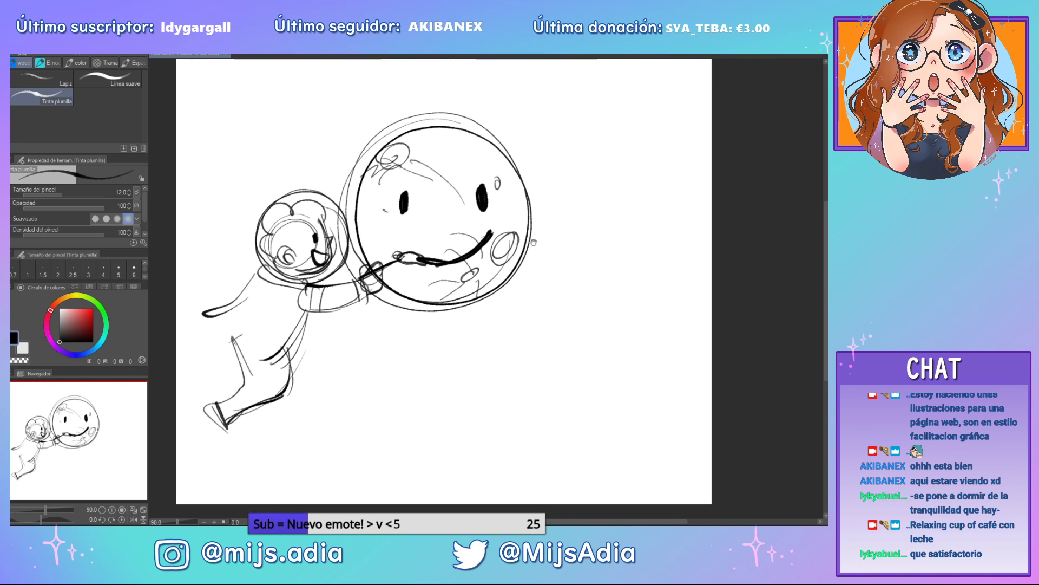
# Move the drawing toward the right side of the page and sketch the astronaut's two floating legs in full
pyautogui.moveTo(532, 251); pyautogui.dragTo(590, 241)
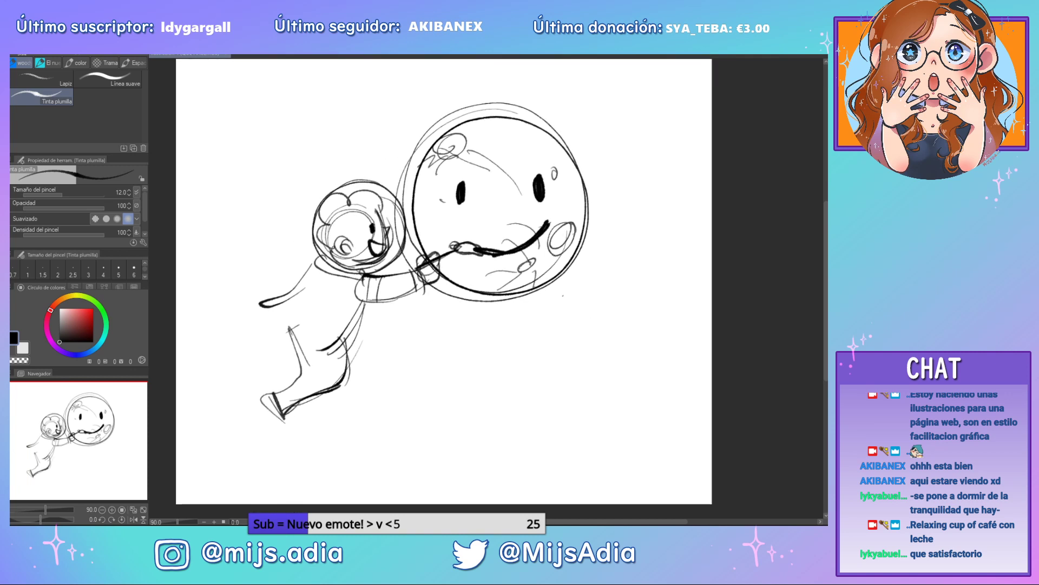
pyautogui.moveTo(314, 270)
pyautogui.mouseDown()
pyautogui.moveTo(234, 315)
pyautogui.moveTo(189, 312)
pyautogui.moveTo(219, 350)
pyautogui.moveTo(201, 337)
pyautogui.moveTo(287, 330)
pyautogui.moveTo(306, 341)
pyautogui.moveTo(248, 404)
pyautogui.mouseUp()
pyautogui.moveTo(357, 316)
pyautogui.mouseDown()
pyautogui.moveTo(286, 419)
pyautogui.moveTo(290, 437)
pyautogui.moveTo(353, 318)
pyautogui.mouseUp()
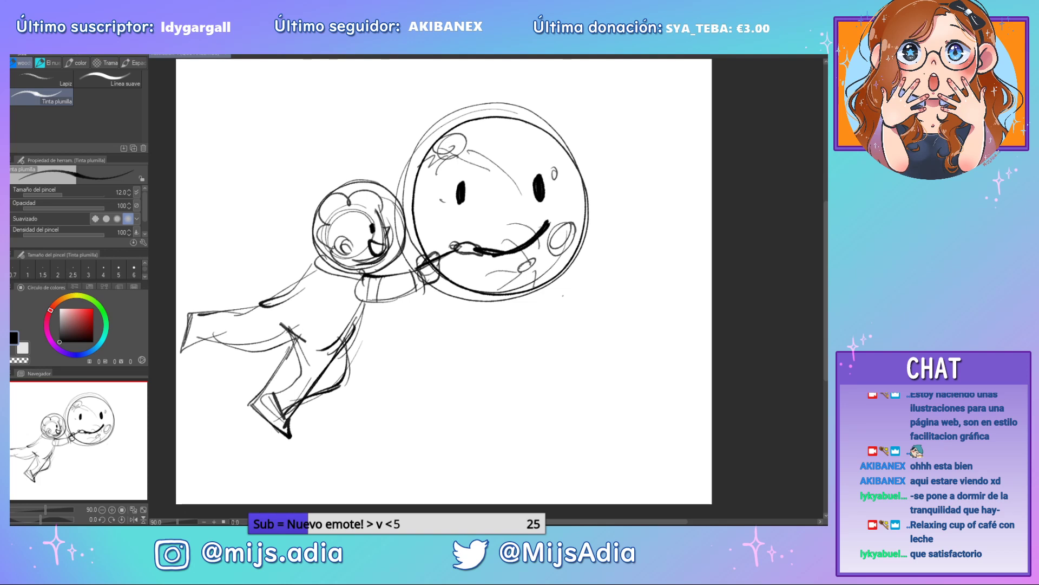
pyautogui.moveTo(194, 337)
pyautogui.mouseDown()
pyautogui.moveTo(246, 352)
pyautogui.moveTo(292, 328)
pyautogui.mouseUp()
pyautogui.moveTo(201, 307); pyautogui.dragTo(277, 288)
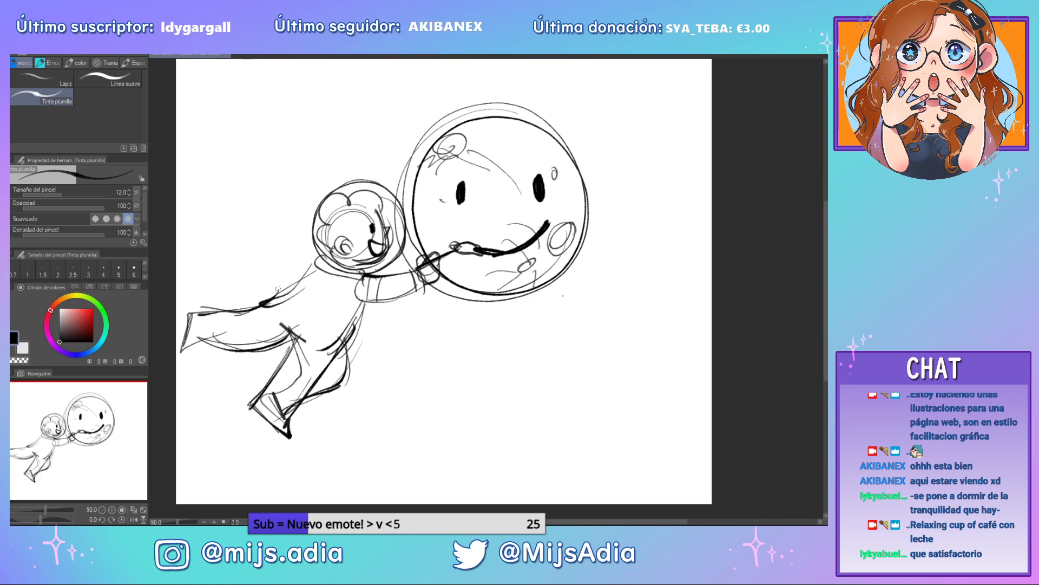
# Erase the old bent-leg lines and the stray construction strokes around the astronaut's legs and hips
pyautogui.click(8, 226)
pyautogui.moveTo(328, 391)
pyautogui.mouseDown()
pyautogui.moveTo(359, 326)
pyautogui.moveTo(325, 351)
pyautogui.moveTo(356, 313)
pyautogui.mouseUp()
pyautogui.moveTo(295, 398)
pyautogui.mouseDown()
pyautogui.moveTo(296, 355)
pyautogui.moveTo(271, 385)
pyautogui.moveTo(282, 418)
pyautogui.moveTo(303, 402)
pyautogui.mouseUp()
pyautogui.moveTo(337, 367); pyautogui.dragTo(344, 385)
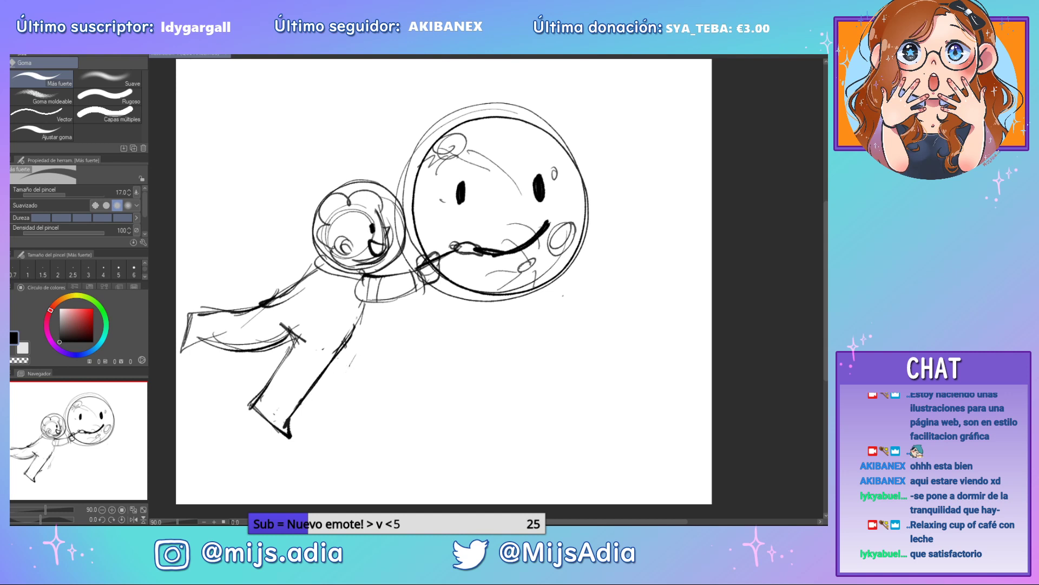
pyautogui.moveTo(305, 315); pyautogui.dragTo(267, 338)
pyautogui.moveTo(301, 293)
pyautogui.mouseDown()
pyautogui.moveTo(251, 319)
pyautogui.moveTo(240, 344)
pyautogui.mouseUp()
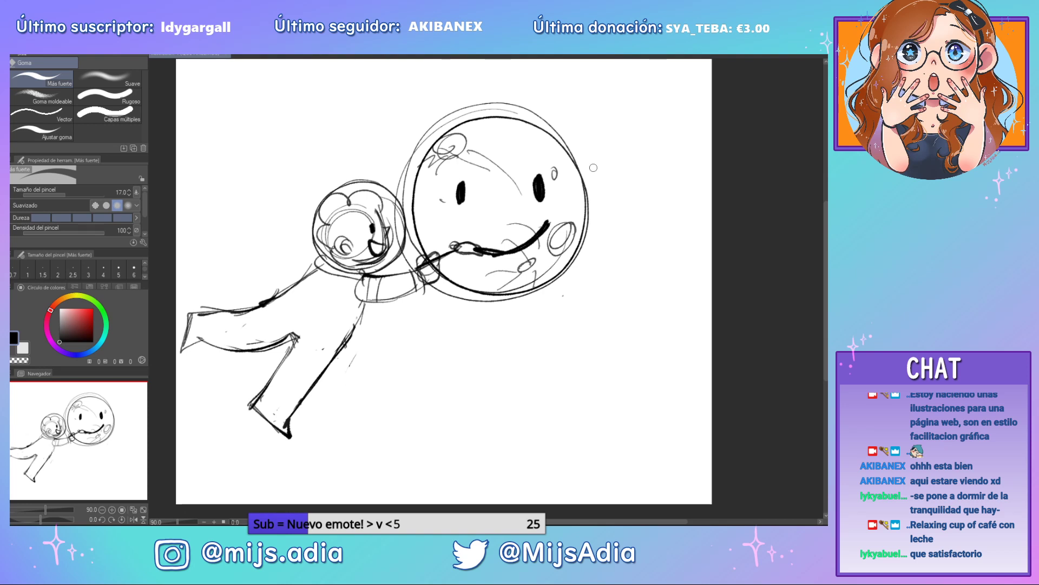
# Sketch the astronaut's rounded backpack behind the helmet and the curved upper-body contours of the suit
pyautogui.press('p')
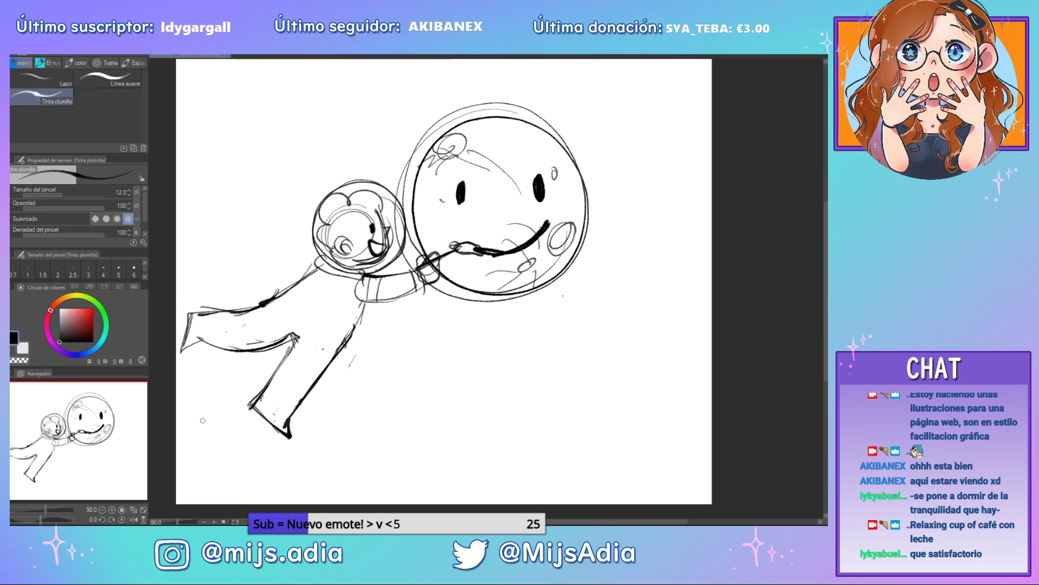
pyautogui.moveTo(289, 320); pyautogui.dragTo(292, 336)
pyautogui.moveTo(319, 258)
pyautogui.mouseDown()
pyautogui.moveTo(265, 286)
pyautogui.moveTo(306, 312)
pyautogui.mouseUp()
pyautogui.moveTo(366, 275); pyautogui.dragTo(341, 280)
pyautogui.moveTo(341, 283); pyautogui.dragTo(340, 330)
pyautogui.moveTo(273, 263)
pyautogui.mouseDown()
pyautogui.moveTo(323, 206)
pyautogui.moveTo(284, 256)
pyautogui.moveTo(294, 261)
pyautogui.mouseUp()
pyautogui.moveTo(304, 219)
pyautogui.mouseDown()
pyautogui.moveTo(279, 248)
pyautogui.moveTo(295, 224)
pyautogui.moveTo(291, 270)
pyautogui.mouseUp()
pyautogui.hotkey('ctrl', 'z')
pyautogui.hotkey('ctrl', 'z')
pyautogui.hotkey('ctrl', 'z')
pyautogui.moveTo(314, 229); pyautogui.dragTo(310, 268)
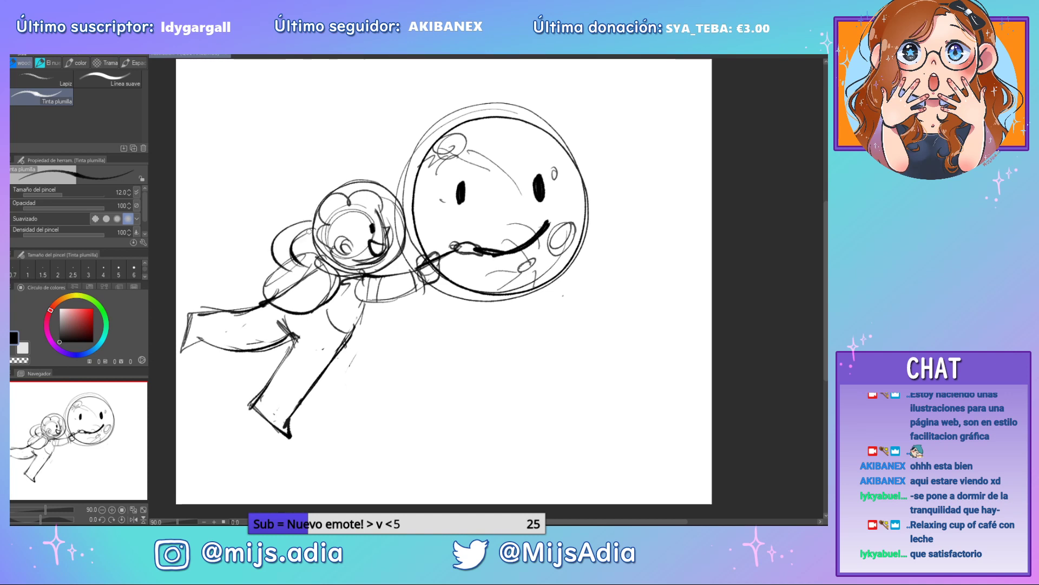
pyautogui.moveTo(315, 220)
pyautogui.mouseDown()
pyautogui.moveTo(318, 235)
pyautogui.moveTo(324, 224)
pyautogui.moveTo(318, 238)
pyautogui.mouseUp()
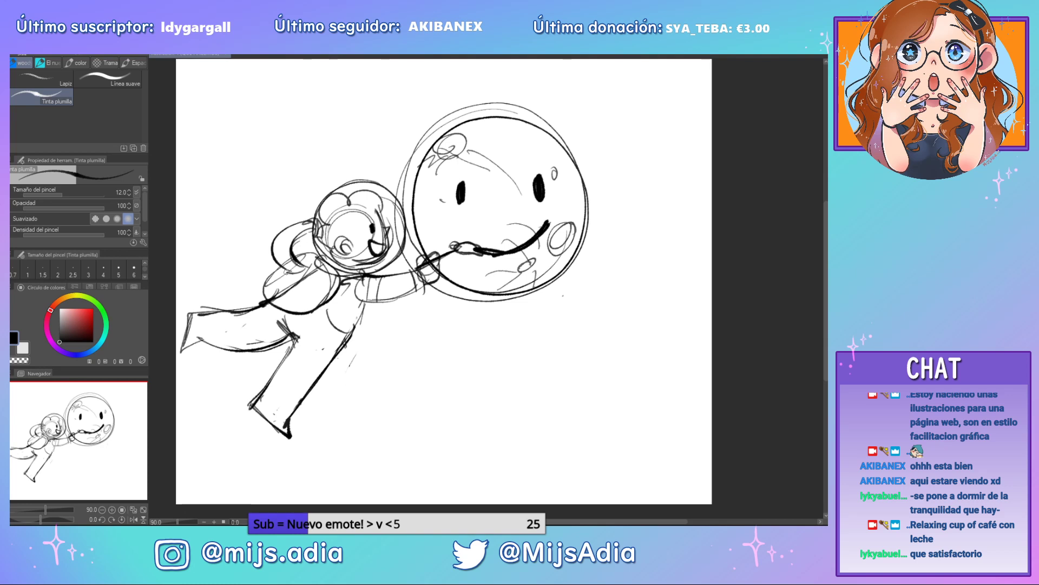
# Add waist and leg bands, boots and extra helmet contour lines to the floating astronaut's suit
pyautogui.moveTo(314, 304); pyautogui.dragTo(346, 340)
pyautogui.moveTo(336, 292); pyautogui.dragTo(350, 333)
pyautogui.moveTo(256, 307)
pyautogui.mouseDown()
pyautogui.moveTo(261, 331)
pyautogui.moveTo(247, 345)
pyautogui.moveTo(241, 301)
pyautogui.moveTo(197, 309)
pyautogui.moveTo(233, 355)
pyautogui.mouseUp()
pyautogui.moveTo(204, 347); pyautogui.dragTo(313, 390)
pyautogui.moveTo(273, 372)
pyautogui.mouseDown()
pyautogui.moveTo(281, 377)
pyautogui.moveTo(258, 411)
pyautogui.mouseUp()
pyautogui.moveTo(279, 391); pyautogui.dragTo(311, 416)
pyautogui.moveTo(386, 191)
pyautogui.mouseDown()
pyautogui.moveTo(373, 267)
pyautogui.moveTo(400, 221)
pyautogui.mouseUp()
pyautogui.moveTo(371, 181)
pyautogui.mouseDown()
pyautogui.moveTo(341, 263)
pyautogui.moveTo(324, 261)
pyautogui.moveTo(379, 272)
pyautogui.mouseUp()
# Sketch a small round head for a second figure just below the moon's lower right edge
pyautogui.moveTo(587, 392)
pyautogui.mouseDown()
pyautogui.moveTo(563, 402)
pyautogui.moveTo(576, 404)
pyautogui.mouseUp()
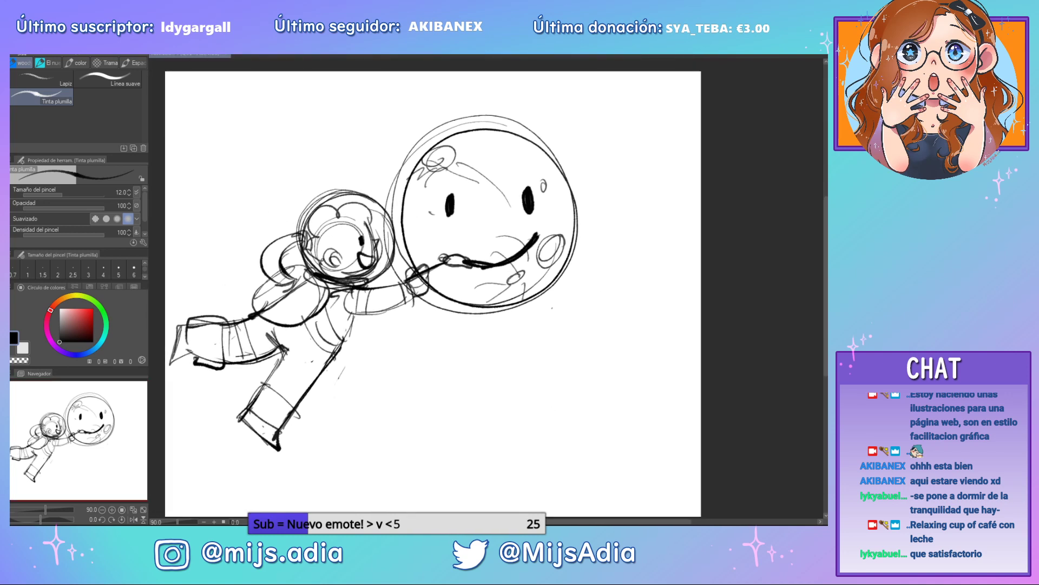
pyautogui.moveTo(569, 293)
pyautogui.mouseDown()
pyautogui.moveTo(542, 333)
pyautogui.moveTo(595, 343)
pyautogui.mouseUp()
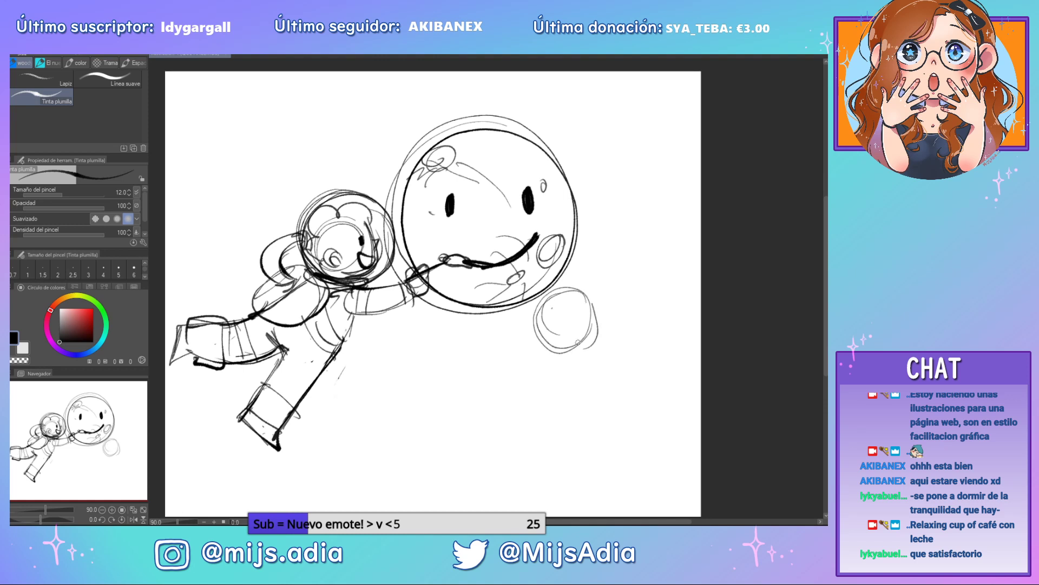
pyautogui.moveTo(539, 319)
pyautogui.mouseDown()
pyautogui.moveTo(541, 338)
pyautogui.moveTo(544, 301)
pyautogui.mouseUp()
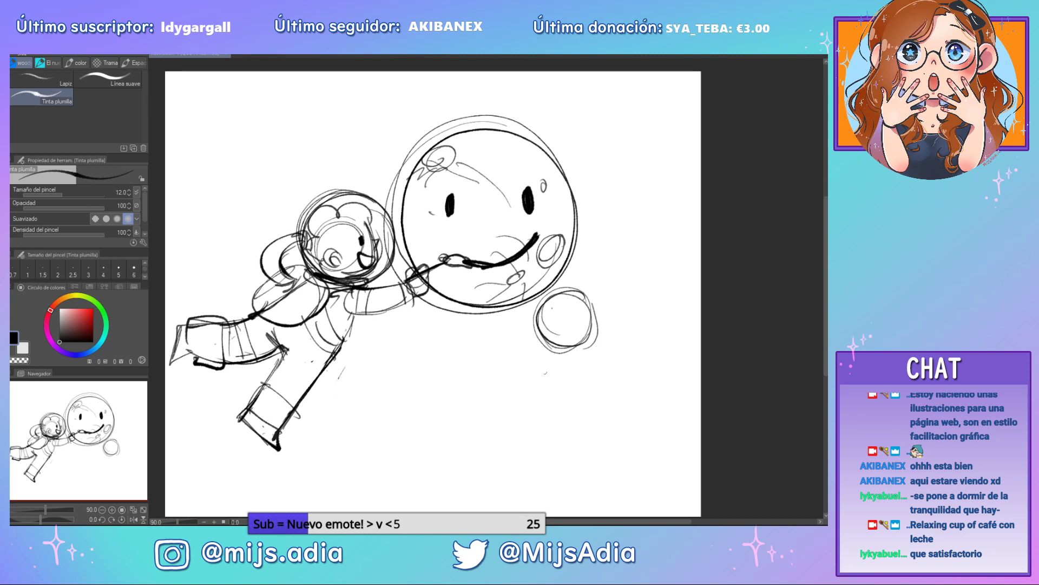
# Sketch a tilted bucket below the moon and extend the second figure's arm and hand to hold it
pyautogui.moveTo(461, 346)
pyautogui.mouseDown()
pyautogui.moveTo(476, 344)
pyautogui.moveTo(467, 324)
pyautogui.moveTo(418, 341)
pyautogui.mouseUp()
pyautogui.moveTo(418, 341); pyautogui.dragTo(433, 374)
pyautogui.moveTo(431, 373)
pyautogui.mouseDown()
pyautogui.moveTo(477, 372)
pyautogui.moveTo(497, 346)
pyautogui.moveTo(470, 347)
pyautogui.moveTo(546, 375)
pyautogui.mouseUp()
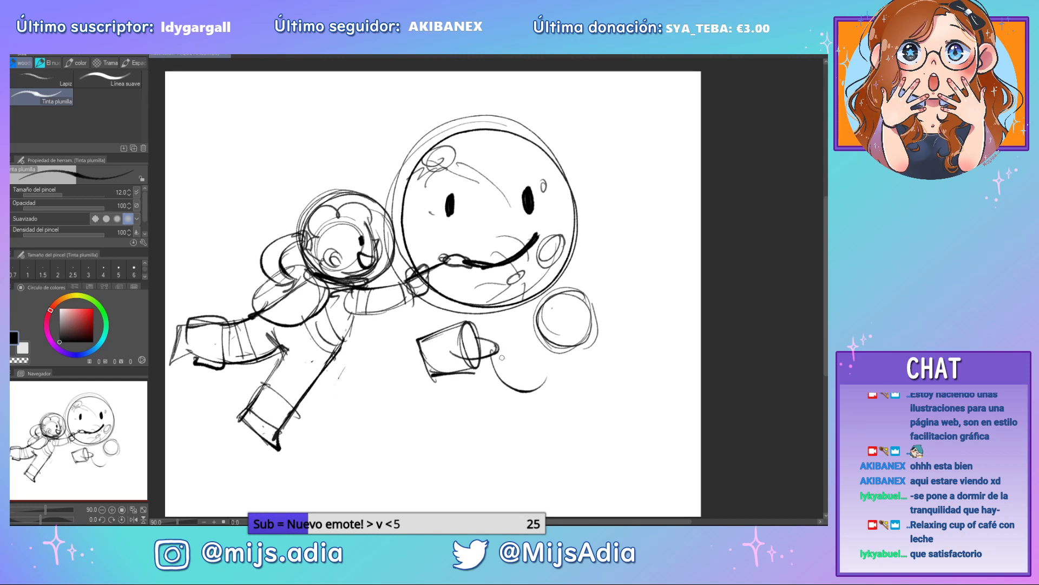
pyautogui.moveTo(499, 347)
pyautogui.mouseDown()
pyautogui.moveTo(564, 353)
pyautogui.moveTo(569, 368)
pyautogui.mouseUp()
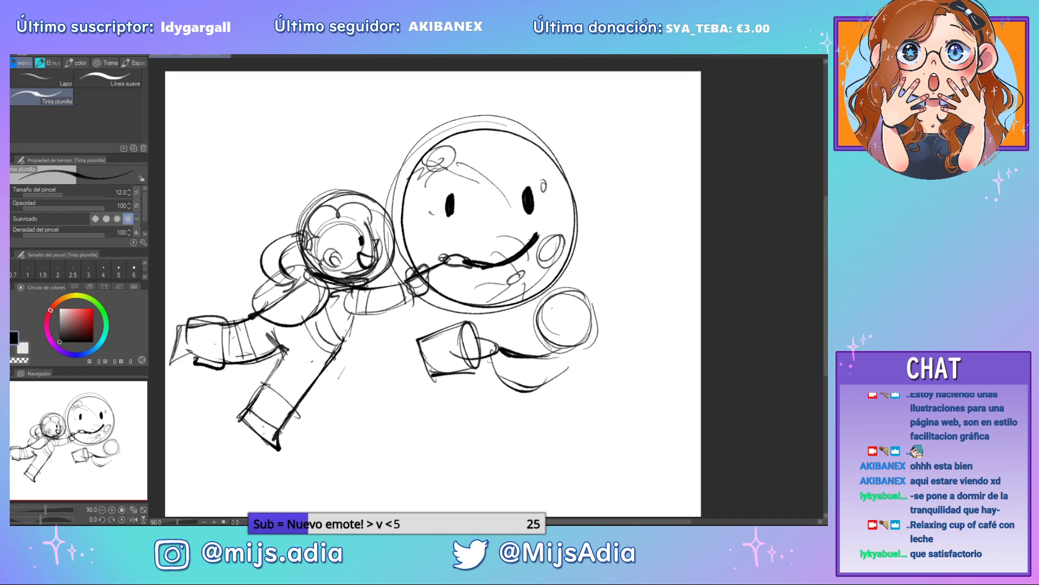
pyautogui.moveTo(503, 348)
pyautogui.mouseDown()
pyautogui.moveTo(490, 349)
pyautogui.moveTo(497, 338)
pyautogui.moveTo(487, 364)
pyautogui.moveTo(536, 388)
pyautogui.moveTo(563, 370)
pyautogui.moveTo(595, 425)
pyautogui.mouseUp()
pyautogui.hotkey('ctrl', 'z')
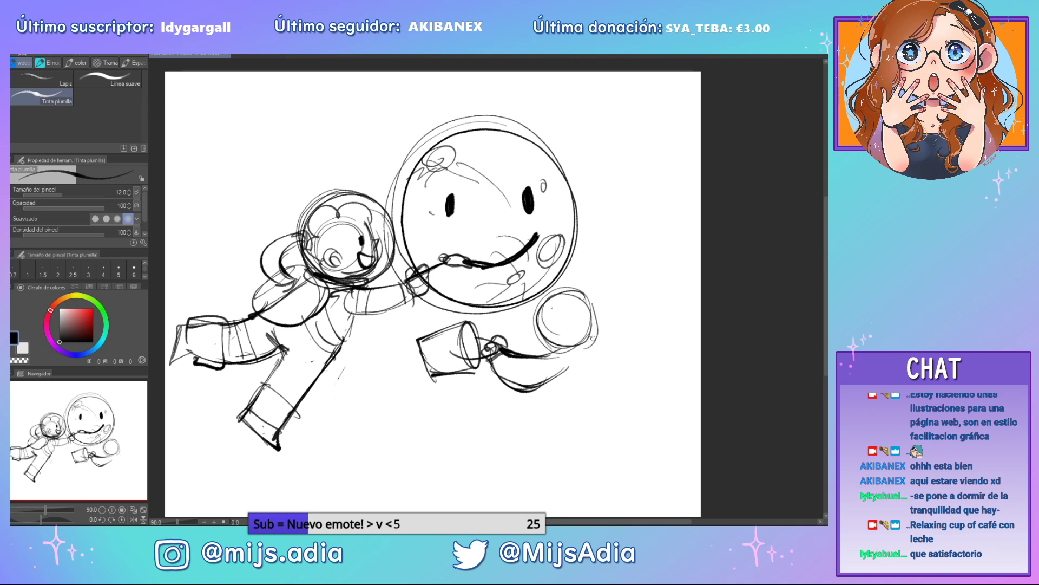
# Sketch the second figure's curved back and bent legs in a seated floating pose below the head
pyautogui.moveTo(589, 335)
pyautogui.mouseDown()
pyautogui.moveTo(554, 421)
pyautogui.moveTo(475, 400)
pyautogui.moveTo(492, 435)
pyautogui.mouseUp()
pyautogui.moveTo(469, 388)
pyautogui.mouseDown()
pyautogui.moveTo(600, 429)
pyautogui.moveTo(605, 417)
pyautogui.moveTo(537, 464)
pyautogui.mouseUp()
pyautogui.moveTo(577, 437); pyautogui.dragTo(540, 471)
pyautogui.hotkey('ctrl', 'z')
pyautogui.hotkey('ctrl', 'z')
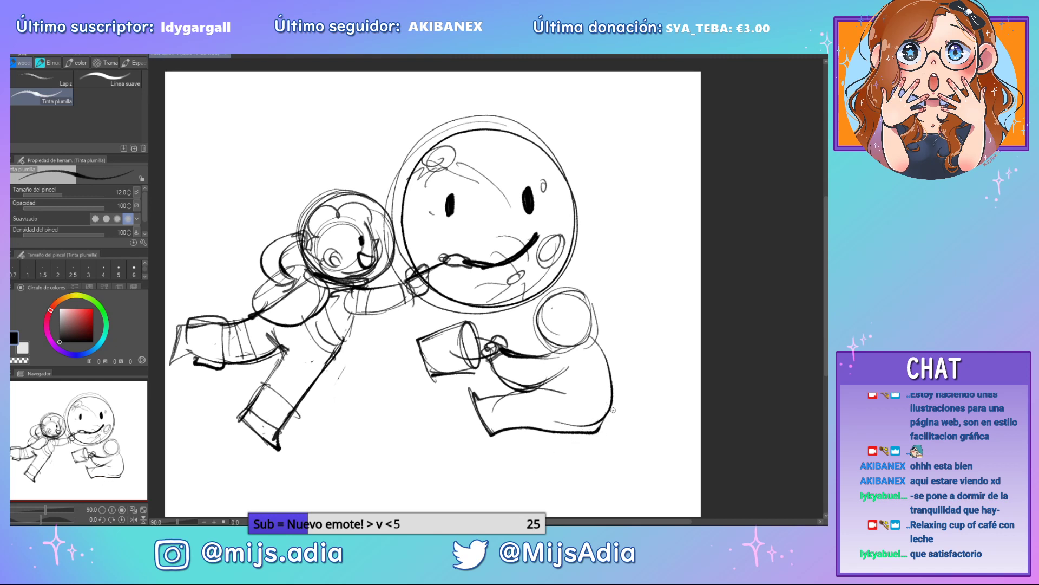
pyautogui.moveTo(613, 410); pyautogui.dragTo(536, 476)
pyautogui.moveTo(559, 429)
pyautogui.mouseDown()
pyautogui.moveTo(509, 456)
pyautogui.moveTo(533, 478)
pyautogui.moveTo(601, 430)
pyautogui.mouseUp()
pyautogui.moveTo(558, 457); pyautogui.dragTo(606, 433)
pyautogui.moveTo(606, 433)
pyautogui.mouseDown()
pyautogui.moveTo(605, 379)
pyautogui.moveTo(602, 433)
pyautogui.mouseUp()
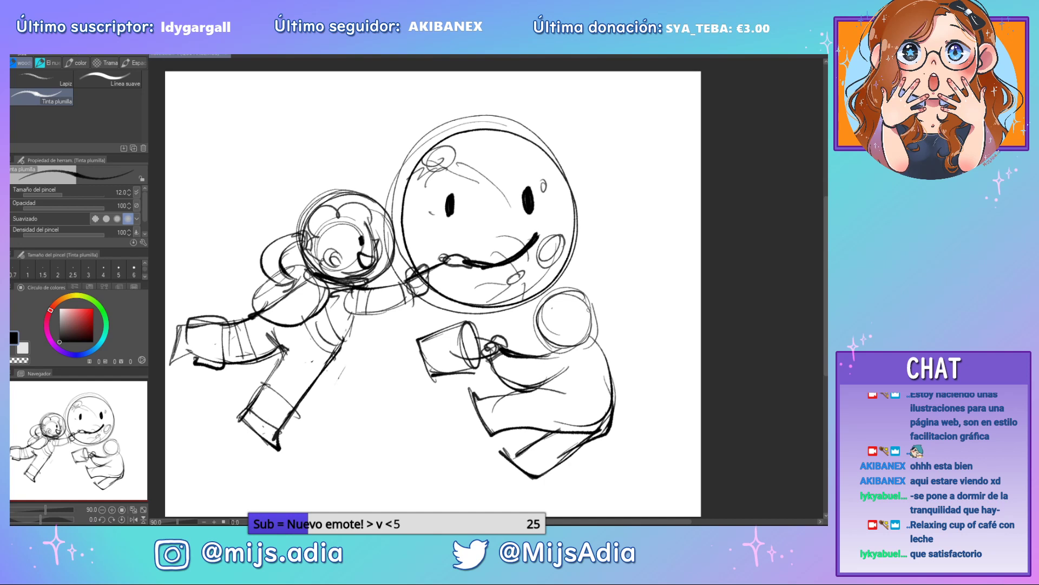
# Add a hair bun, an ear and the face profile to the second figure's head
pyautogui.moveTo(571, 307)
pyautogui.mouseDown()
pyautogui.moveTo(548, 307)
pyautogui.moveTo(555, 341)
pyautogui.mouseUp()
pyautogui.hotkey('ctrl', 'z')
pyautogui.moveTo(574, 293)
pyautogui.mouseDown()
pyautogui.moveTo(540, 317)
pyautogui.moveTo(573, 285)
pyautogui.mouseUp()
pyautogui.moveTo(574, 286)
pyautogui.mouseDown()
pyautogui.moveTo(600, 303)
pyautogui.moveTo(574, 311)
pyautogui.moveTo(557, 335)
pyautogui.moveTo(563, 315)
pyautogui.moveTo(555, 333)
pyautogui.mouseUp()
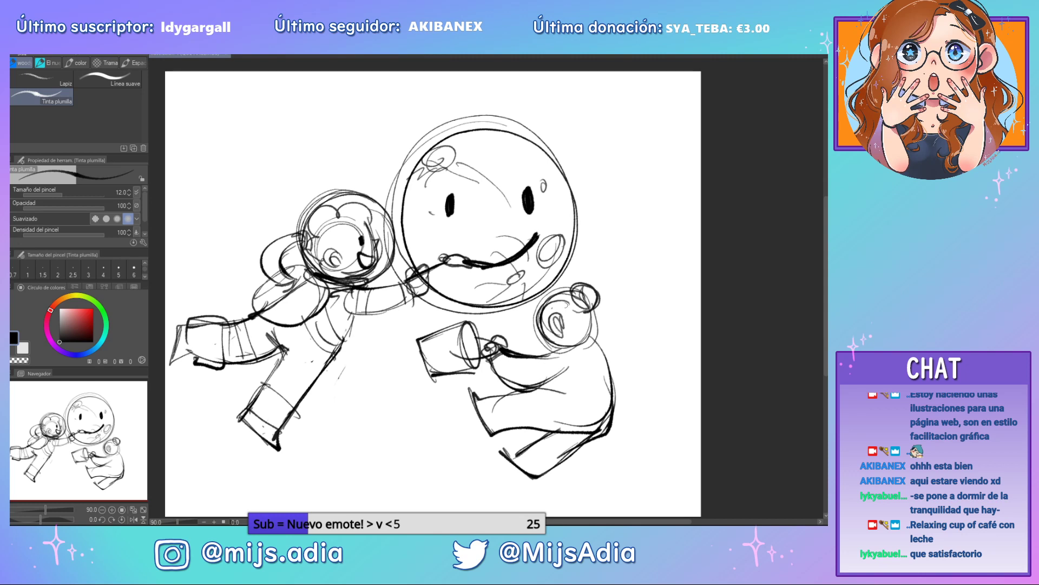
pyautogui.moveTo(570, 298); pyautogui.dragTo(536, 335)
pyautogui.hotkey('ctrl', 'z')
pyautogui.moveTo(572, 295)
pyautogui.mouseDown()
pyautogui.moveTo(546, 308)
pyautogui.moveTo(557, 343)
pyautogui.mouseUp()
pyautogui.moveTo(542, 307)
pyautogui.mouseDown()
pyautogui.moveTo(540, 328)
pyautogui.moveTo(575, 351)
pyautogui.mouseUp()
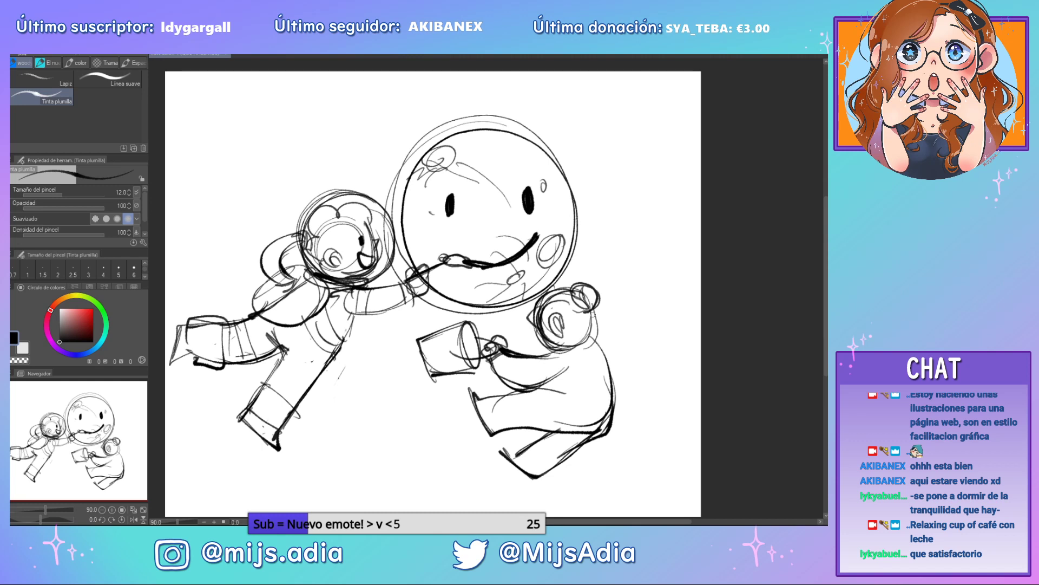
# Enclose the second figure's head in a thick round helmet and sketch the backpack and shoulder behind it
pyautogui.moveTo(593, 314)
pyautogui.mouseDown()
pyautogui.moveTo(573, 341)
pyautogui.moveTo(575, 313)
pyautogui.mouseUp()
pyautogui.moveTo(593, 275)
pyautogui.mouseDown()
pyautogui.moveTo(541, 347)
pyautogui.moveTo(545, 275)
pyautogui.moveTo(609, 338)
pyautogui.moveTo(553, 355)
pyautogui.moveTo(598, 342)
pyautogui.moveTo(612, 351)
pyautogui.mouseUp()
pyautogui.moveTo(567, 353)
pyautogui.mouseDown()
pyautogui.moveTo(570, 372)
pyautogui.moveTo(607, 399)
pyautogui.mouseUp()
pyautogui.moveTo(614, 395)
pyautogui.mouseDown()
pyautogui.moveTo(585, 336)
pyautogui.moveTo(610, 398)
pyautogui.mouseUp()
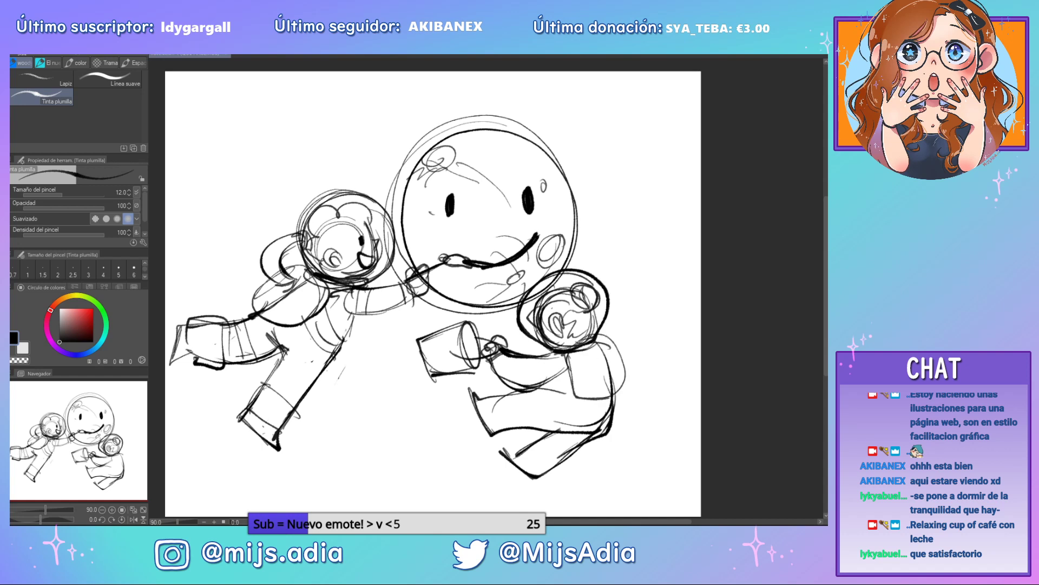
pyautogui.moveTo(609, 333); pyautogui.dragTo(614, 352)
pyautogui.moveTo(601, 298)
pyautogui.mouseDown()
pyautogui.moveTo(611, 352)
pyautogui.moveTo(616, 314)
pyautogui.moveTo(617, 358)
pyautogui.moveTo(540, 390)
pyautogui.moveTo(525, 436)
pyautogui.mouseUp()
# Add sleeve and leg bands and boot details to the second astronaut's suit
pyautogui.moveTo(508, 392); pyautogui.dragTo(484, 439)
pyautogui.moveTo(510, 352)
pyautogui.mouseDown()
pyautogui.moveTo(503, 382)
pyautogui.moveTo(522, 395)
pyautogui.mouseUp()
pyautogui.moveTo(551, 435)
pyautogui.mouseDown()
pyautogui.moveTo(521, 452)
pyautogui.moveTo(524, 474)
pyautogui.mouseUp()
pyautogui.moveTo(564, 436)
pyautogui.mouseDown()
pyautogui.moveTo(541, 460)
pyautogui.moveTo(547, 470)
pyautogui.mouseUp()
pyautogui.moveTo(538, 456); pyautogui.dragTo(527, 467)
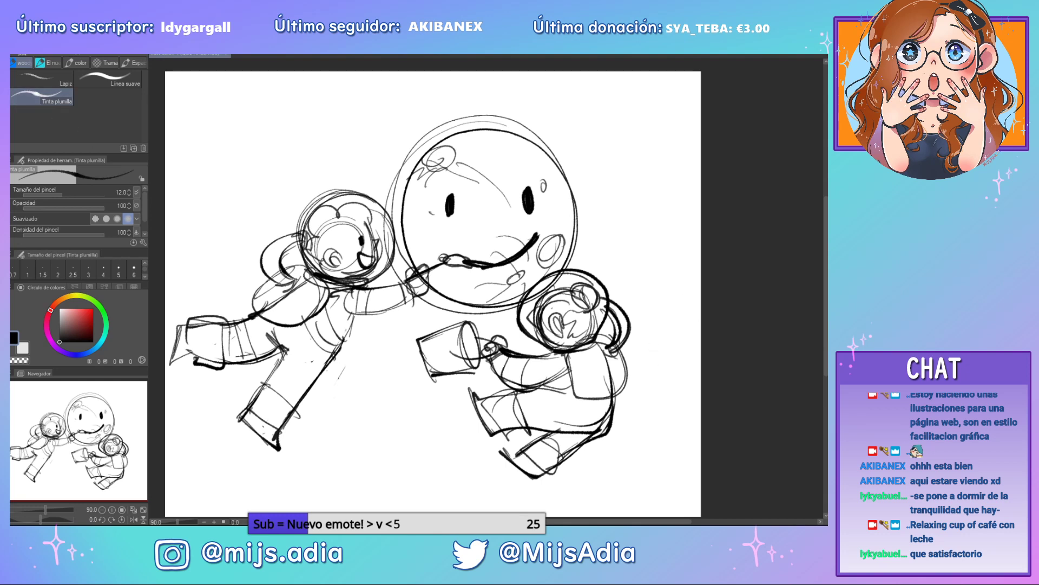
# Lasso the whole moon and astronaut sketch, scale it down and reposition it within the page
pyautogui.click(11, 106)
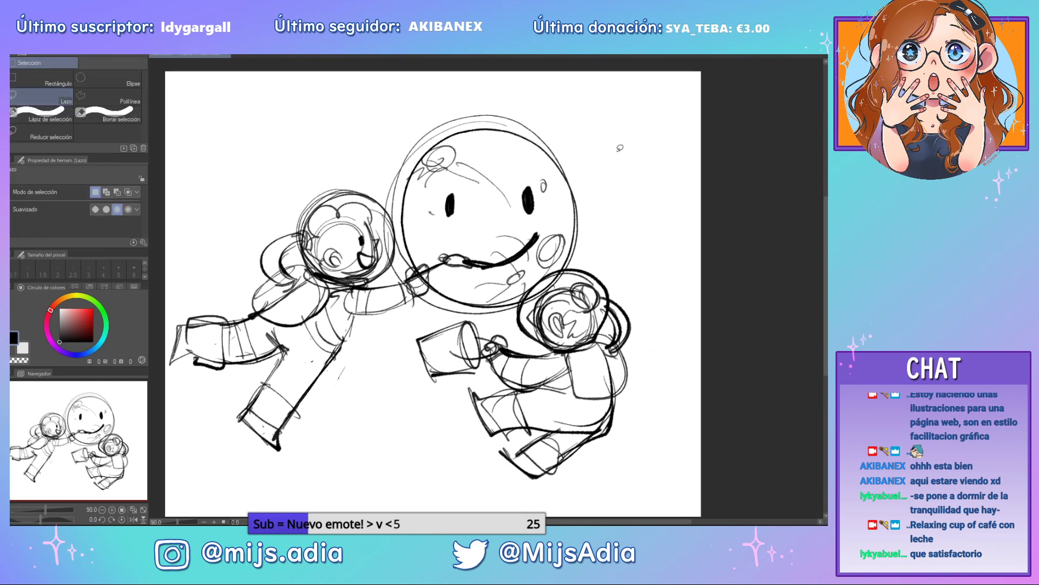
pyautogui.moveTo(606, 159)
pyautogui.mouseDown()
pyautogui.moveTo(287, 200)
pyautogui.moveTo(167, 422)
pyautogui.moveTo(617, 135)
pyautogui.mouseUp()
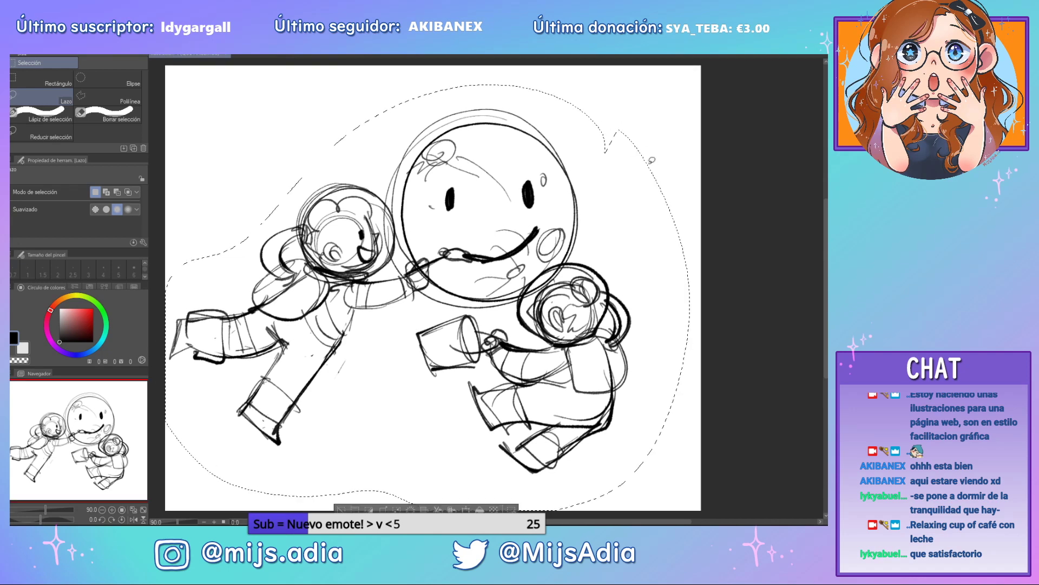
pyautogui.hotkey('ctrl', 't')
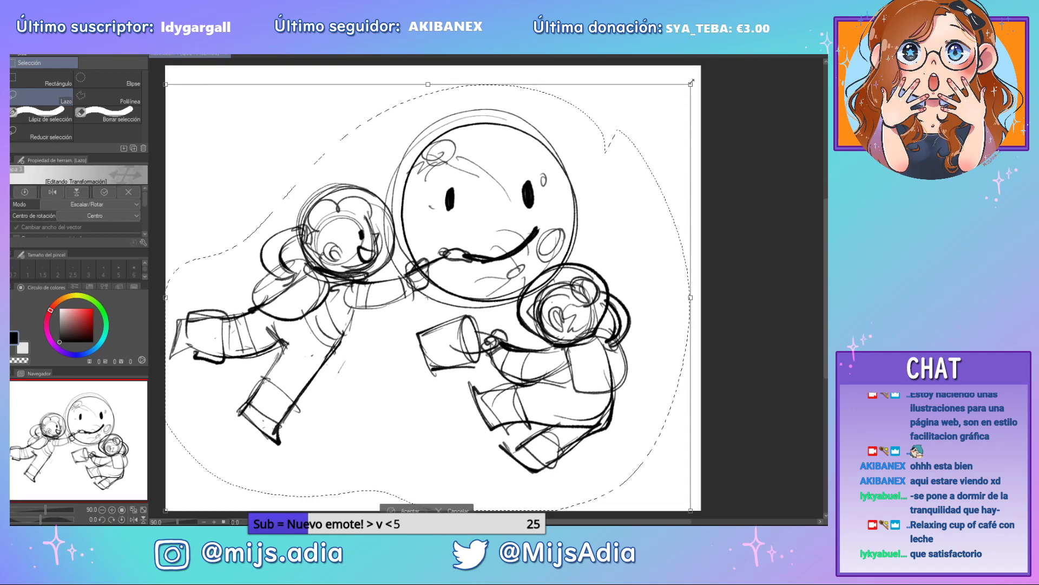
pyautogui.moveTo(691, 84); pyautogui.dragTo(564, 186)
pyautogui.moveTo(495, 410); pyautogui.dragTo(514, 352)
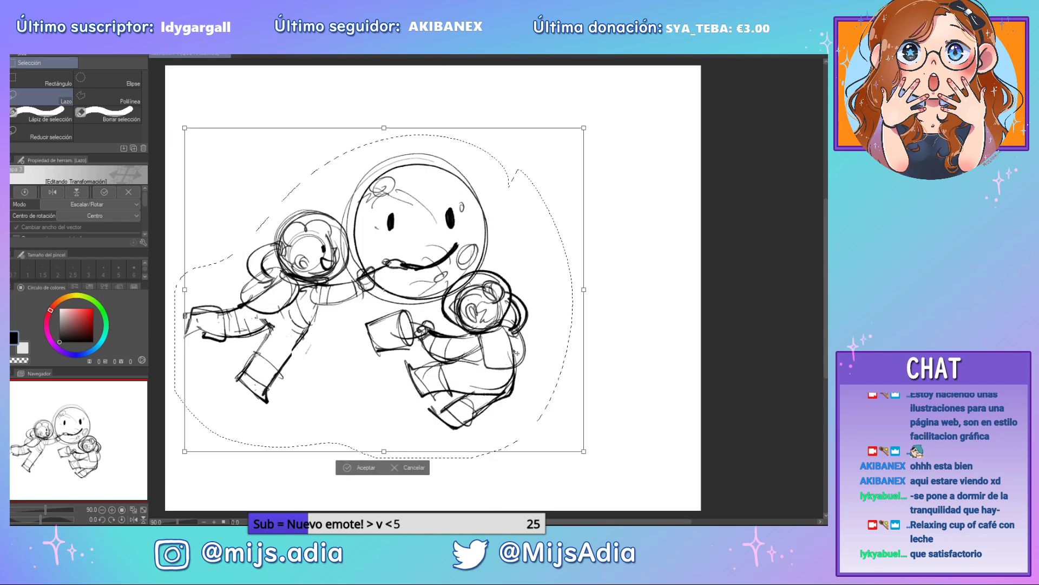
pyautogui.press('Return')
pyautogui.press('p')
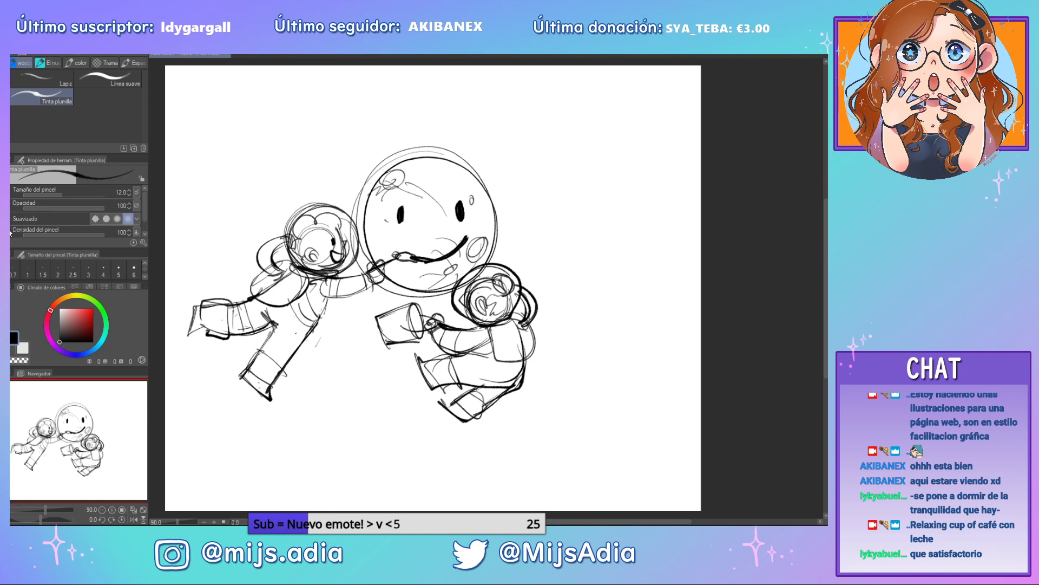
# Lasso the moon without the first astronaut's hand, enlarge it and move it behind the two astronauts
pyautogui.press('m')
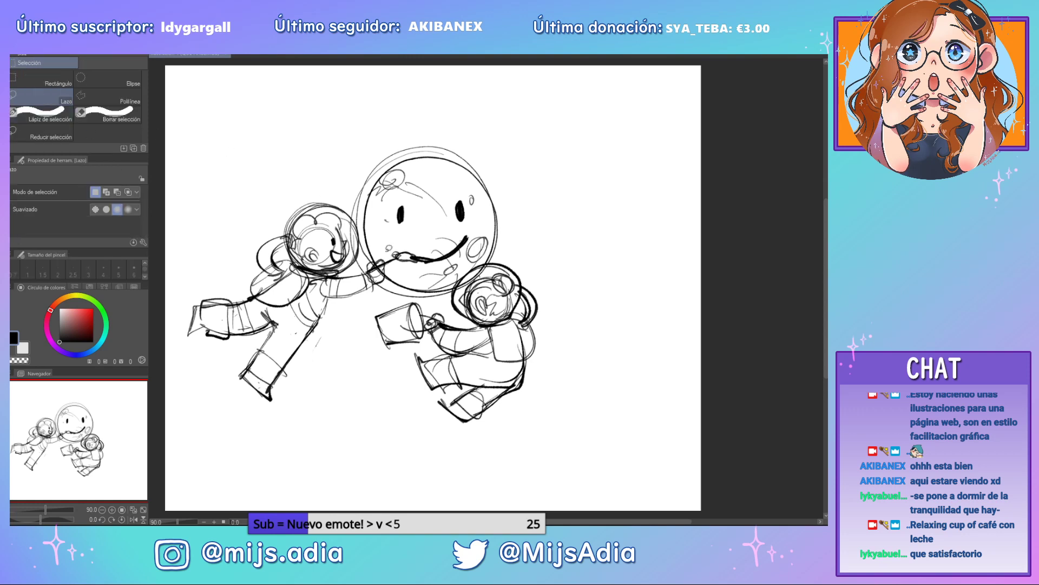
pyautogui.moveTo(363, 222)
pyautogui.mouseDown()
pyautogui.moveTo(380, 124)
pyautogui.moveTo(508, 136)
pyautogui.moveTo(524, 244)
pyautogui.moveTo(453, 269)
pyautogui.moveTo(453, 282)
pyautogui.moveTo(386, 296)
pyautogui.moveTo(376, 266)
pyautogui.moveTo(420, 260)
pyautogui.moveTo(391, 248)
pyautogui.mouseUp()
pyautogui.hotkey('ctrl', 't')
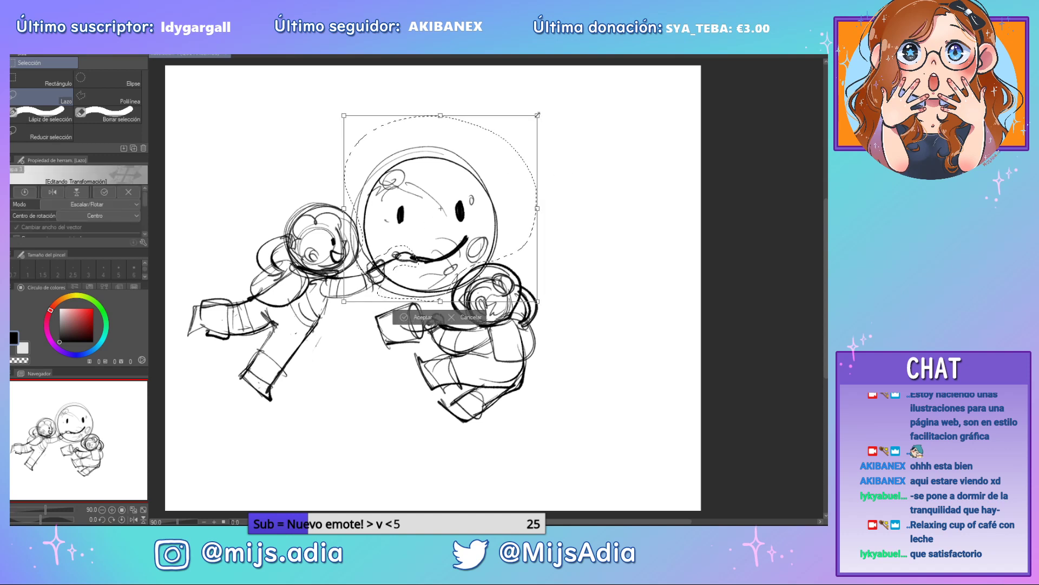
pyautogui.moveTo(537, 115); pyautogui.dragTo(681, 59)
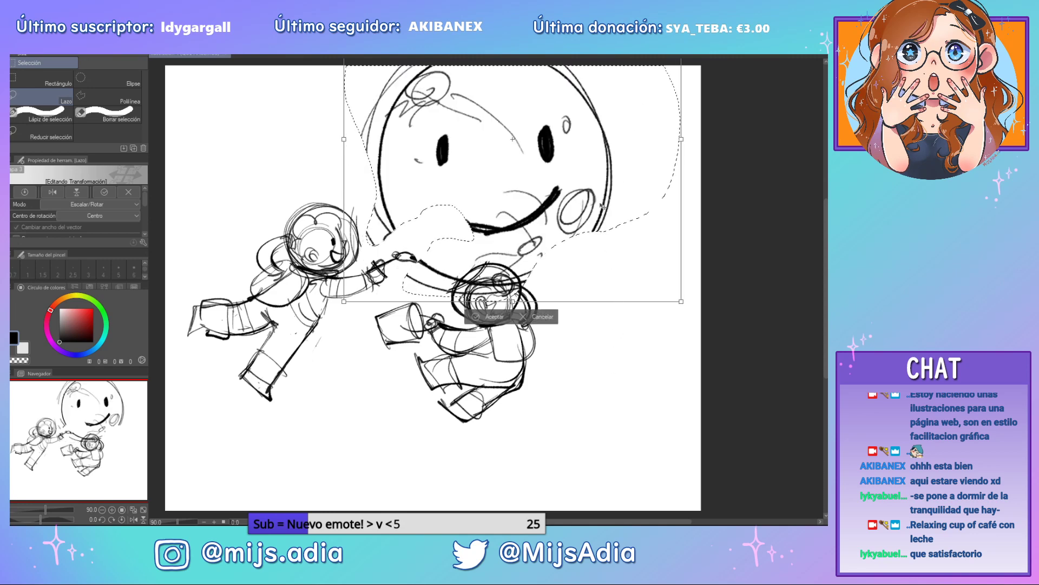
pyautogui.moveTo(622, 206)
pyautogui.mouseDown()
pyautogui.moveTo(621, 236)
pyautogui.moveTo(574, 236)
pyautogui.moveTo(573, 246)
pyautogui.mouseUp()
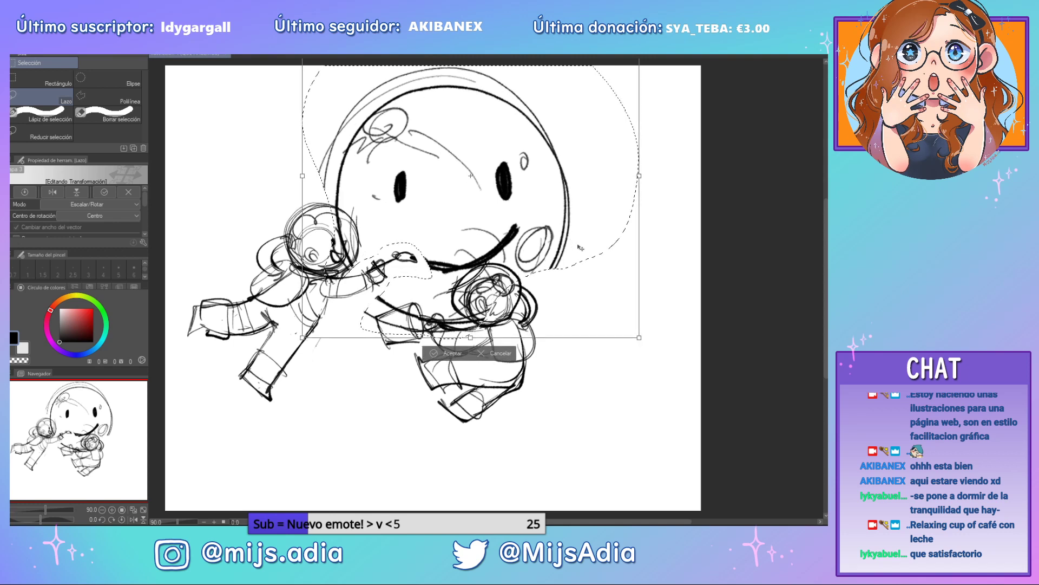
pyautogui.press('Return')
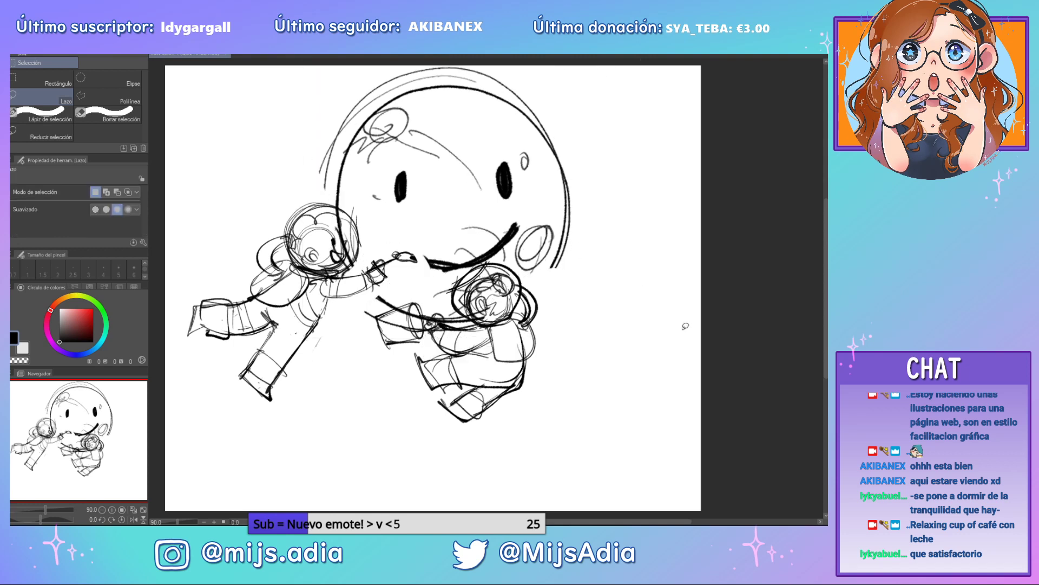
# Lasso the entire drawing and move it lower on the page
pyautogui.moveTo(674, 317)
pyautogui.mouseDown()
pyautogui.moveTo(652, 217)
pyautogui.moveTo(195, 179)
pyautogui.moveTo(294, 510)
pyautogui.moveTo(639, 331)
pyautogui.mouseUp()
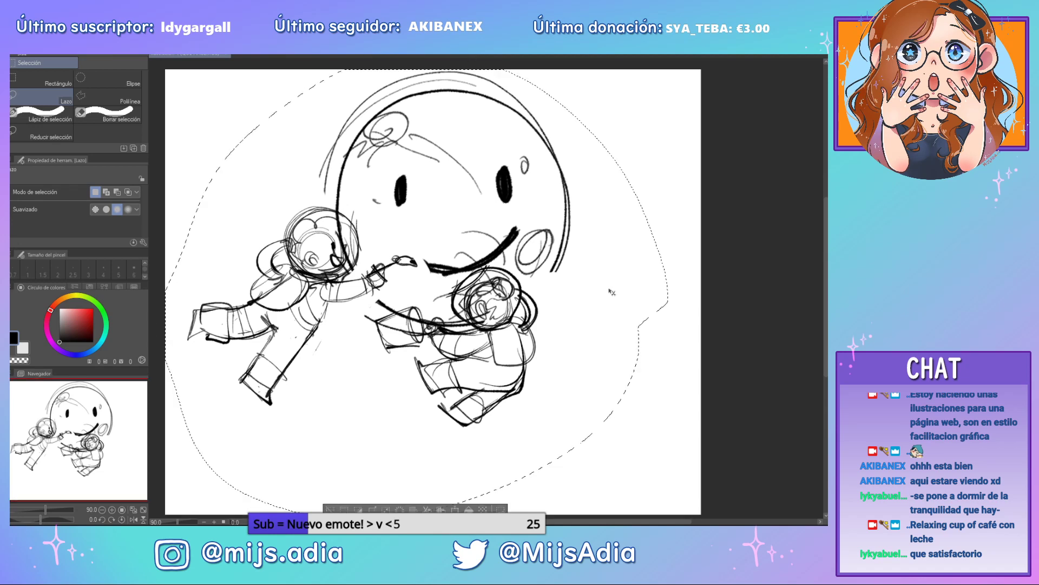
pyautogui.moveTo(612, 293)
pyautogui.mouseDown()
pyautogui.moveTo(601, 350)
pyautogui.moveTo(635, 321)
pyautogui.mouseUp()
pyautogui.hotkey('ctrl', 'd')
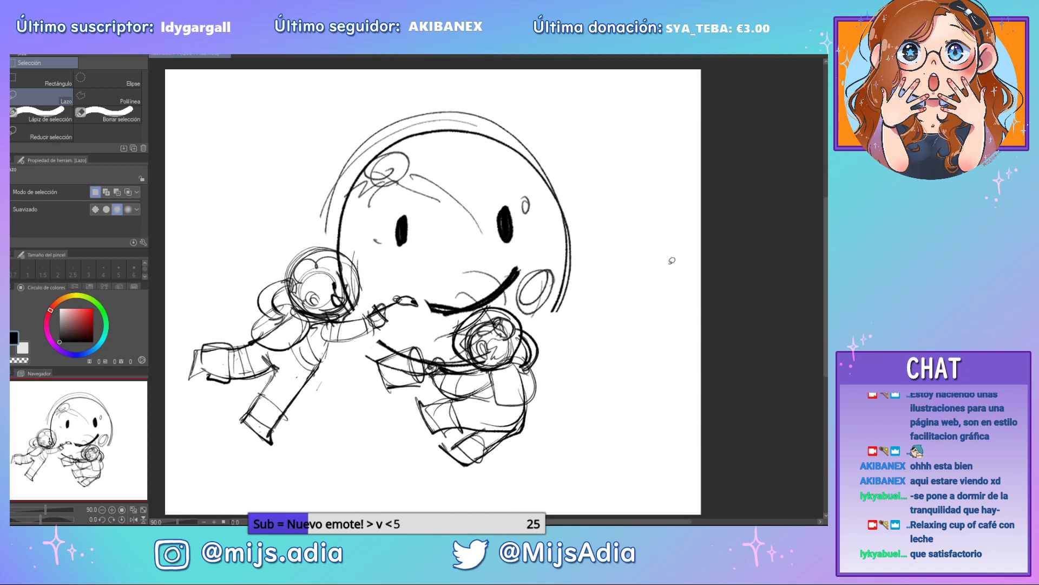
# Extend the smile line to the first astronaut's brush and continue the moon's edge down behind the second astronaut
pyautogui.press('p')
pyautogui.moveTo(422, 307); pyautogui.dragTo(449, 309)
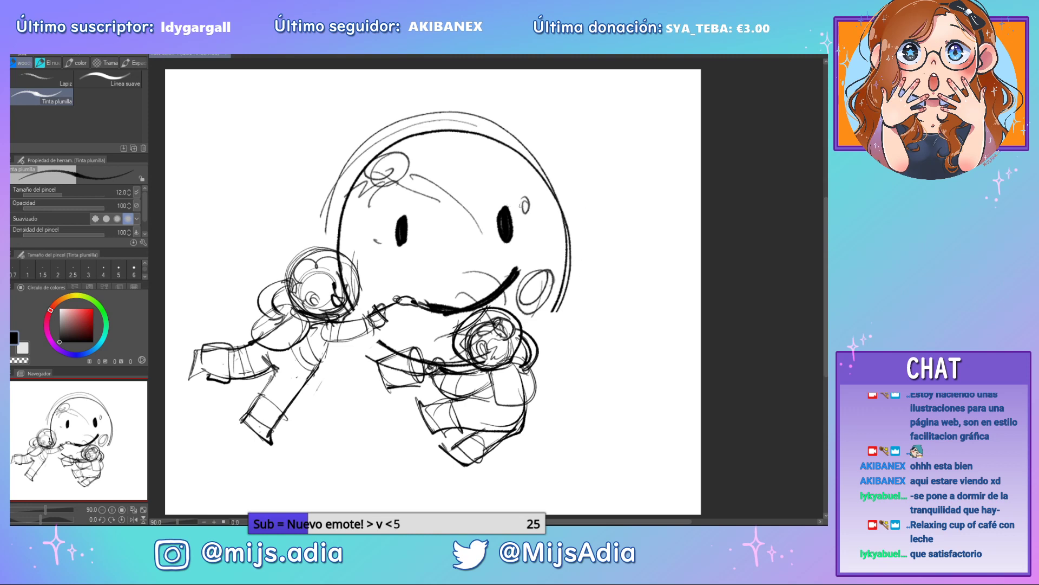
pyautogui.moveTo(554, 302); pyautogui.dragTo(537, 338)
# Sketch paint spilling from the bucket and erase the moon's outline crossing the second astronaut's helmet, arm and bucket
pyautogui.moveTo(403, 377)
pyautogui.mouseDown()
pyautogui.moveTo(357, 405)
pyautogui.moveTo(420, 371)
pyautogui.mouseUp()
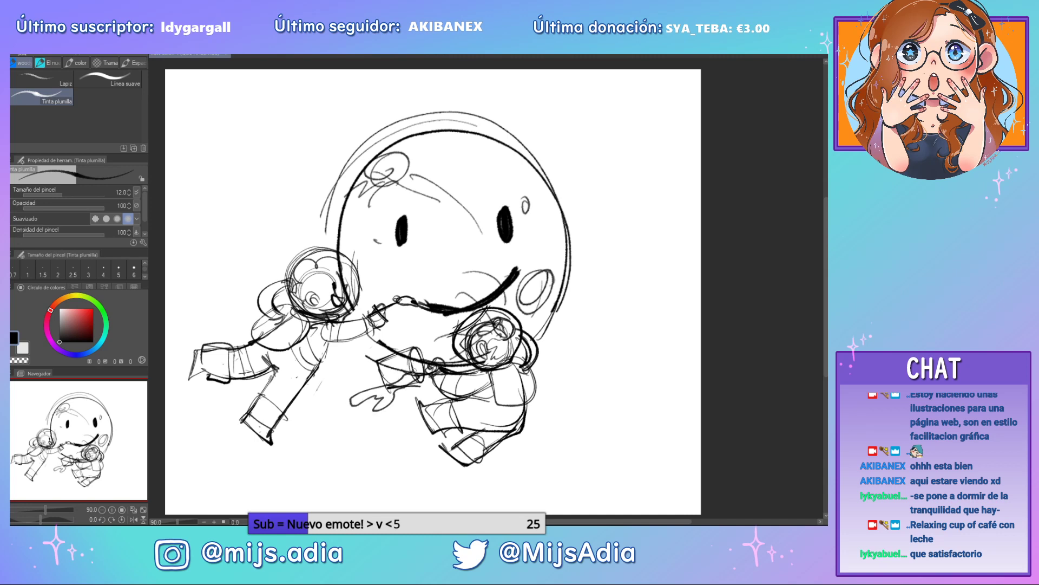
pyautogui.moveTo(337, 401)
pyautogui.mouseDown()
pyautogui.moveTo(322, 406)
pyautogui.moveTo(338, 402)
pyautogui.mouseUp()
pyautogui.press('e')
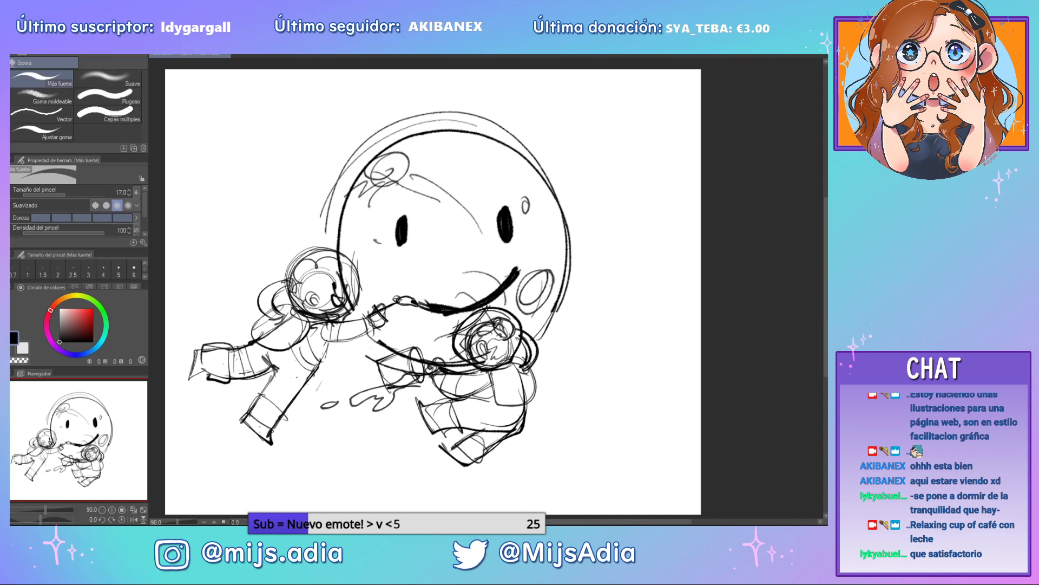
pyautogui.moveTo(479, 342)
pyautogui.mouseDown()
pyautogui.moveTo(462, 325)
pyautogui.moveTo(465, 362)
pyautogui.moveTo(390, 370)
pyautogui.moveTo(445, 370)
pyautogui.moveTo(442, 363)
pyautogui.moveTo(454, 375)
pyautogui.moveTo(431, 377)
pyautogui.mouseUp()
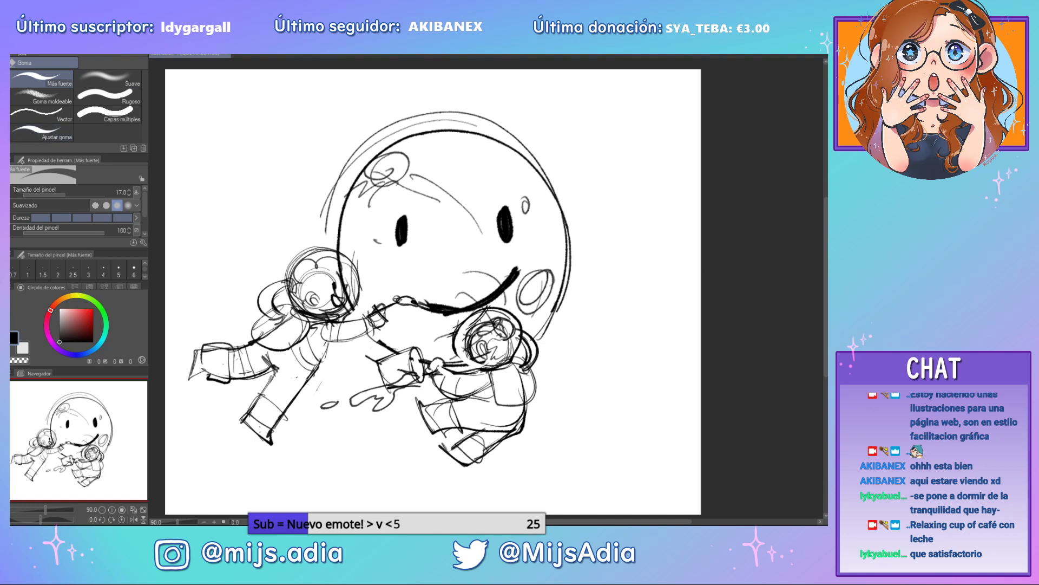
# Sketch a third character's face beside the moon with a jaw, eyes, nose, smile and ear
pyautogui.press('p')
pyautogui.moveTo(634, 203)
pyautogui.mouseDown()
pyautogui.moveTo(644, 233)
pyautogui.moveTo(628, 206)
pyautogui.moveTo(596, 253)
pyautogui.moveTo(636, 250)
pyautogui.mouseUp()
pyautogui.hotkey('ctrl', 'z')
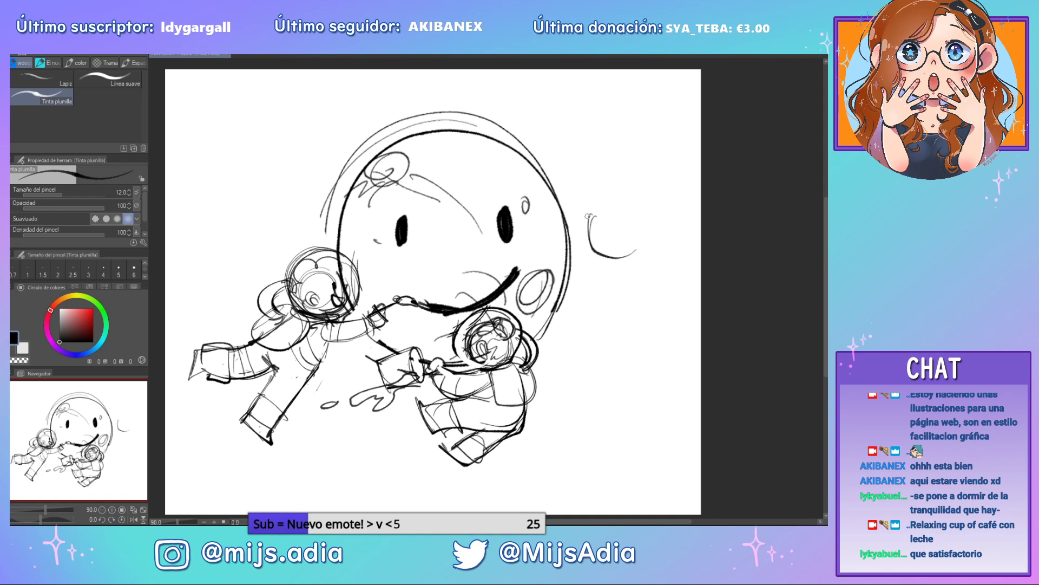
pyautogui.moveTo(588, 216); pyautogui.dragTo(622, 256)
pyautogui.moveTo(599, 222)
pyautogui.mouseDown()
pyautogui.moveTo(604, 237)
pyautogui.moveTo(616, 235)
pyautogui.mouseUp()
pyautogui.hotkey('ctrl', 'z')
pyautogui.moveTo(615, 220)
pyautogui.mouseDown()
pyautogui.moveTo(634, 238)
pyautogui.moveTo(642, 222)
pyautogui.moveTo(639, 230)
pyautogui.mouseUp()
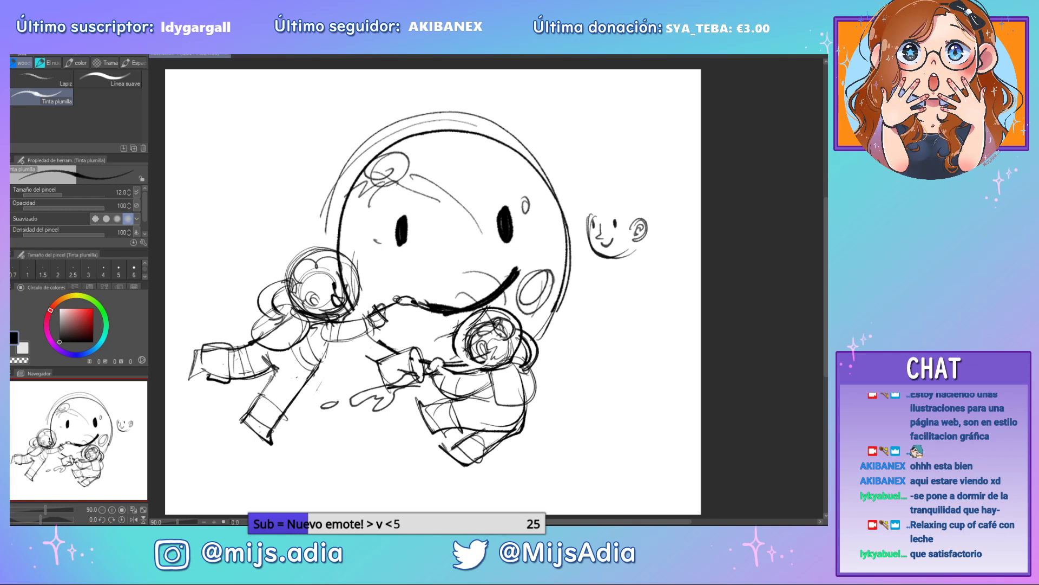
# Add swept hair to the third character and enclose the head in a thick round helmet
pyautogui.moveTo(472, 327); pyautogui.dragTo(462, 341)
pyautogui.moveTo(611, 199)
pyautogui.mouseDown()
pyautogui.moveTo(583, 209)
pyautogui.moveTo(625, 212)
pyautogui.moveTo(628, 231)
pyautogui.moveTo(639, 196)
pyautogui.moveTo(640, 219)
pyautogui.moveTo(611, 263)
pyautogui.moveTo(568, 181)
pyautogui.moveTo(649, 233)
pyautogui.mouseUp()
pyautogui.moveTo(654, 184); pyautogui.dragTo(628, 247)
pyautogui.moveTo(628, 175)
pyautogui.mouseDown()
pyautogui.moveTo(564, 217)
pyautogui.moveTo(612, 262)
pyautogui.mouseUp()
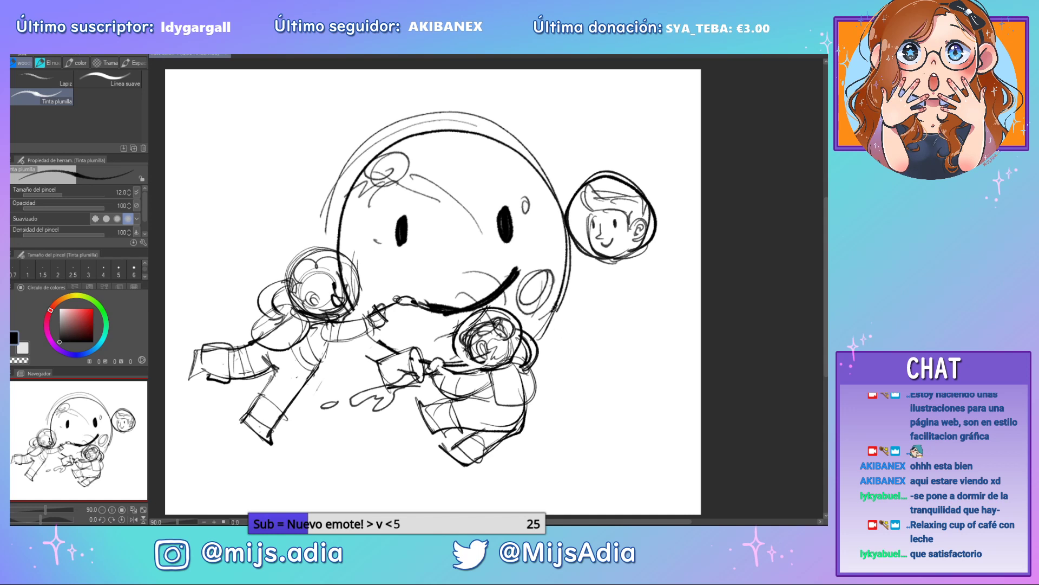
# Redraw the rounded backpack behind the second astronaut's helmet and back
pyautogui.moveTo(561, 320)
pyautogui.mouseDown()
pyautogui.moveTo(514, 296)
pyautogui.moveTo(542, 327)
pyautogui.moveTo(558, 313)
pyautogui.moveTo(563, 336)
pyautogui.moveTo(533, 368)
pyautogui.mouseUp()
pyautogui.hotkey('ctrl', 'z')
pyautogui.hotkey('ctrl', 'z')
pyautogui.moveTo(558, 331)
pyautogui.mouseDown()
pyautogui.moveTo(530, 381)
pyautogui.moveTo(528, 352)
pyautogui.mouseUp()
pyautogui.moveTo(549, 325); pyautogui.dragTo(527, 378)
pyautogui.moveTo(547, 362); pyautogui.dragTo(517, 430)
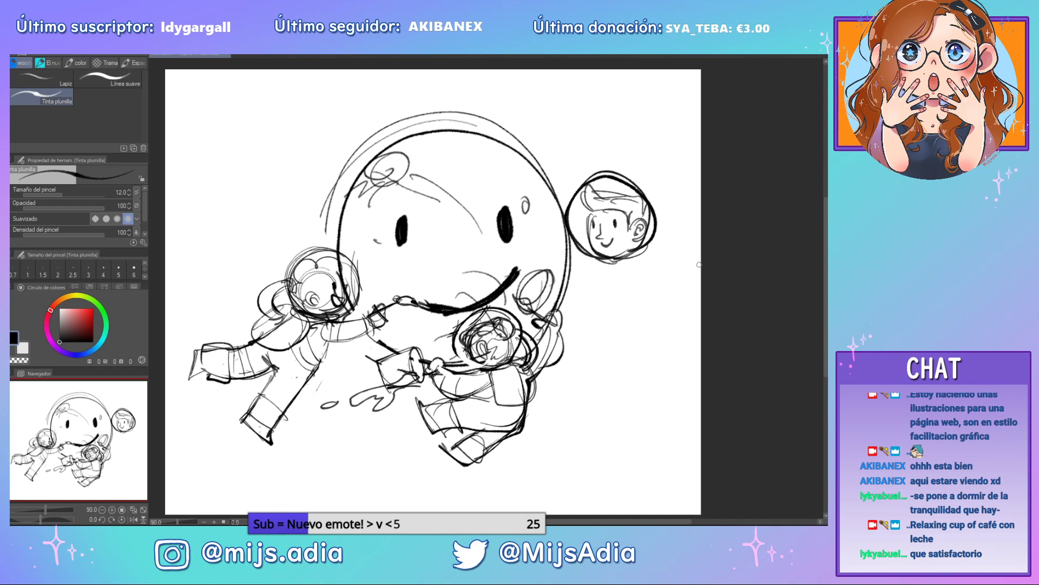
# Sketch the third astronaut's torso, one straight leg with a boot and one leg raised toward the moon
pyautogui.moveTo(596, 264); pyautogui.dragTo(571, 331)
pyautogui.moveTo(634, 260); pyautogui.dragTo(620, 400)
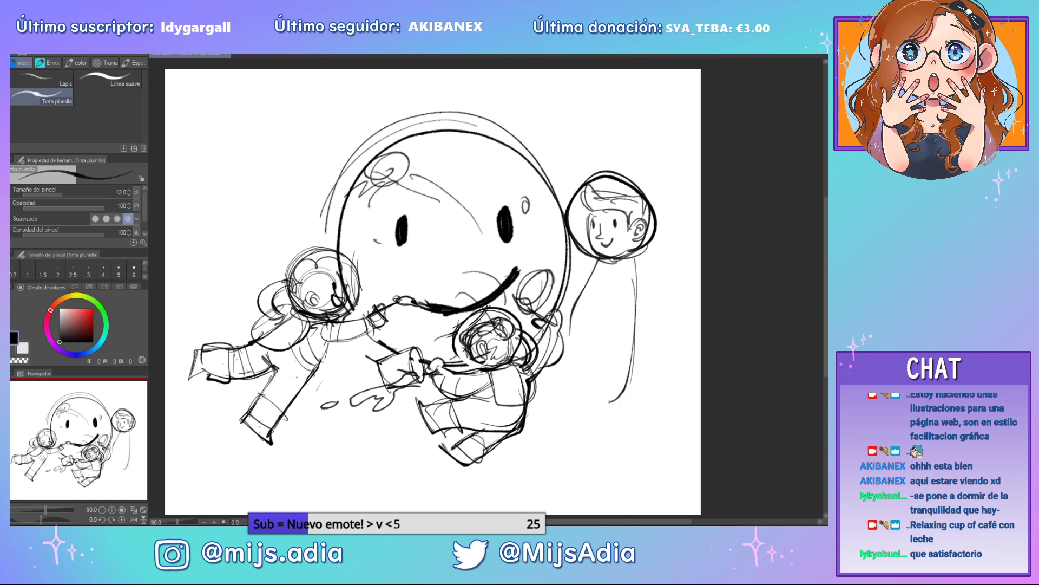
pyautogui.moveTo(610, 328)
pyautogui.mouseDown()
pyautogui.moveTo(598, 390)
pyautogui.moveTo(620, 400)
pyautogui.moveTo(596, 398)
pyautogui.mouseUp()
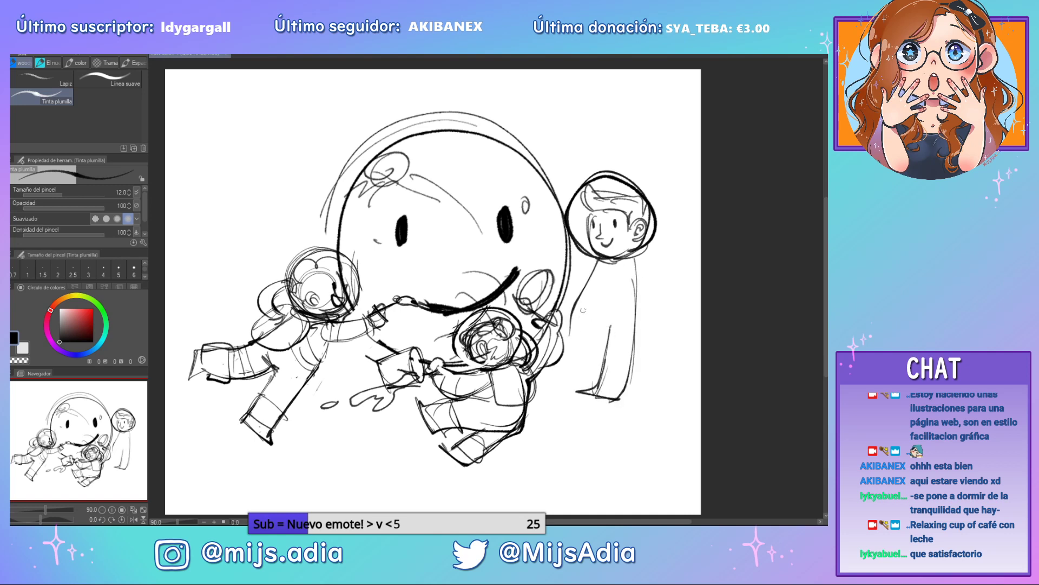
pyautogui.moveTo(584, 303)
pyautogui.mouseDown()
pyautogui.moveTo(553, 327)
pyautogui.moveTo(604, 330)
pyautogui.mouseUp()
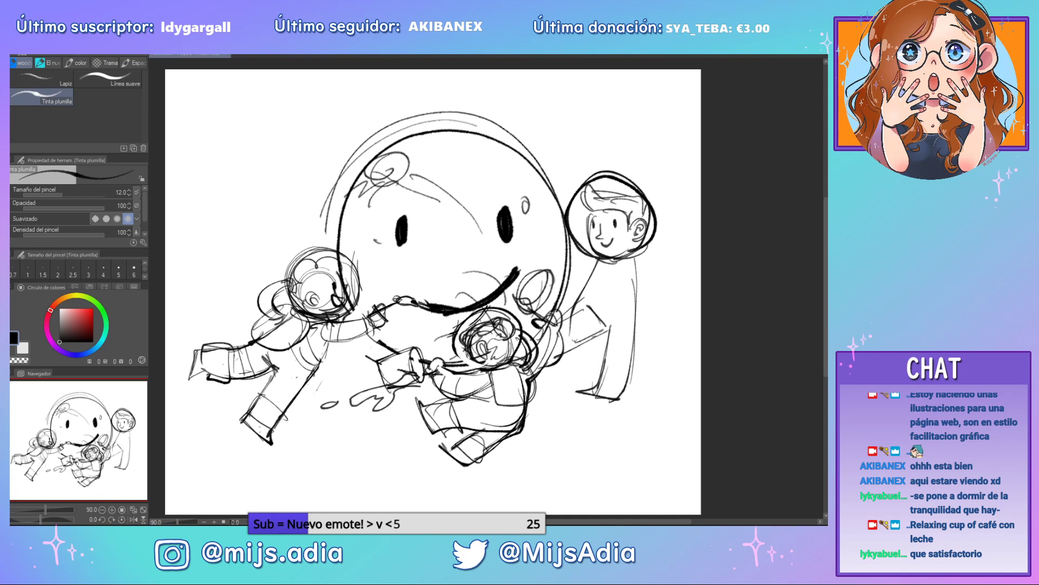
# Sketch the third astronaut's bent outer arm with its hand and the other arm reaching toward the moon
pyautogui.moveTo(637, 255)
pyautogui.mouseDown()
pyautogui.moveTo(674, 295)
pyautogui.moveTo(669, 302)
pyautogui.mouseUp()
pyautogui.hotkey('ctrl', 'z')
pyautogui.moveTo(636, 258); pyautogui.dragTo(661, 321)
pyautogui.moveTo(627, 275)
pyautogui.mouseDown()
pyautogui.moveTo(652, 301)
pyautogui.moveTo(656, 325)
pyautogui.moveTo(622, 303)
pyautogui.moveTo(624, 292)
pyautogui.moveTo(612, 349)
pyautogui.mouseUp()
pyautogui.moveTo(622, 299)
pyautogui.mouseDown()
pyautogui.moveTo(617, 341)
pyautogui.moveTo(619, 329)
pyautogui.mouseUp()
pyautogui.moveTo(618, 340)
pyautogui.mouseDown()
pyautogui.moveTo(615, 360)
pyautogui.moveTo(612, 329)
pyautogui.moveTo(653, 339)
pyautogui.moveTo(657, 325)
pyautogui.mouseUp()
pyautogui.moveTo(599, 262)
pyautogui.mouseDown()
pyautogui.moveTo(566, 276)
pyautogui.moveTo(566, 292)
pyautogui.mouseUp()
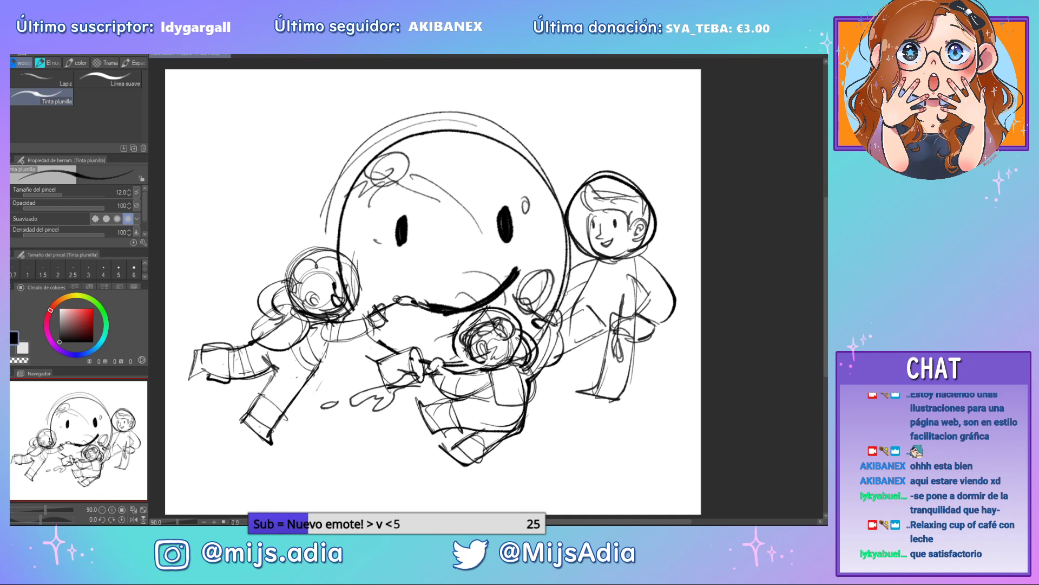
# Add the collar, a backpack behind the helmet and suit bands on the legs to the third astronaut
pyautogui.moveTo(641, 257); pyautogui.dragTo(620, 282)
pyautogui.moveTo(606, 257); pyautogui.dragTo(584, 282)
pyautogui.moveTo(632, 178)
pyautogui.mouseDown()
pyautogui.moveTo(667, 254)
pyautogui.moveTo(646, 265)
pyautogui.mouseUp()
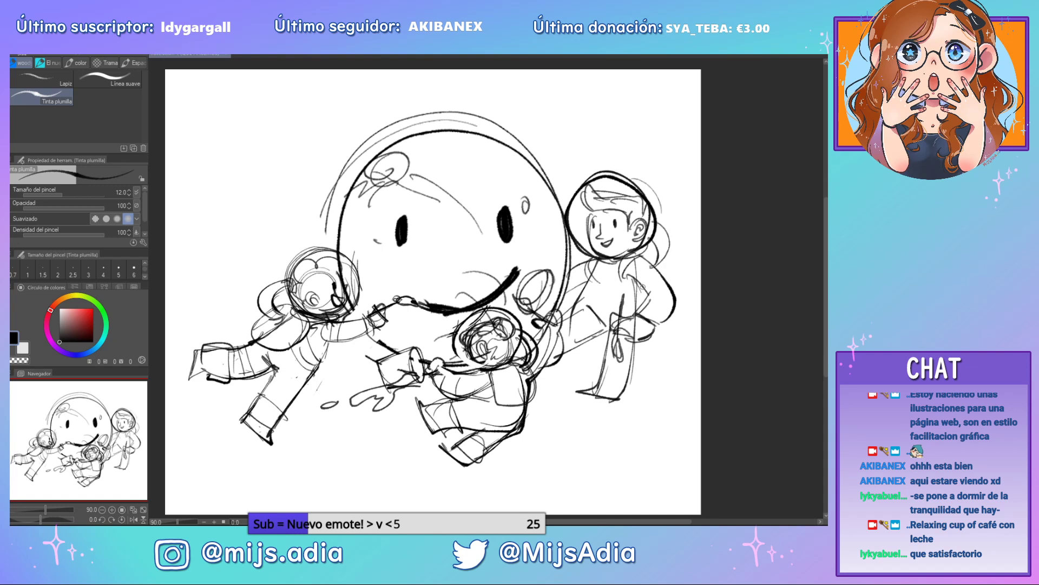
pyautogui.moveTo(580, 305); pyautogui.dragTo(609, 326)
pyautogui.moveTo(601, 376)
pyautogui.mouseDown()
pyautogui.moveTo(623, 374)
pyautogui.moveTo(631, 359)
pyautogui.mouseUp()
# Lasso the whole three-astronaut scene, scale it down slightly and shift it within the page
pyautogui.moveTo(596, 129)
pyautogui.mouseDown()
pyautogui.moveTo(389, 87)
pyautogui.moveTo(215, 262)
pyautogui.moveTo(174, 388)
pyautogui.moveTo(399, 492)
pyautogui.moveTo(740, 381)
pyautogui.moveTo(658, 118)
pyautogui.mouseUp()
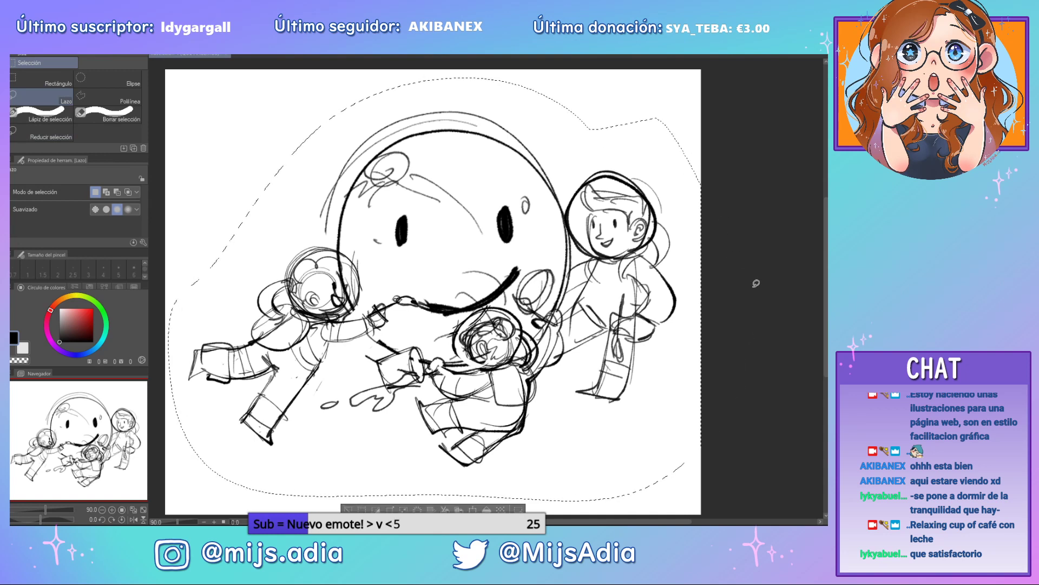
pyautogui.hotkey('ctrl', 't')
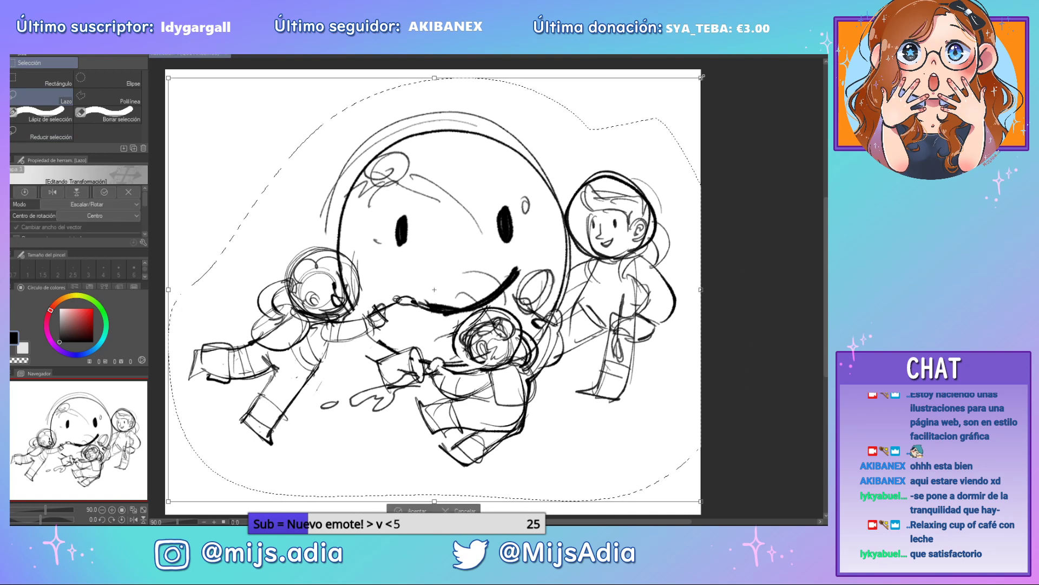
pyautogui.moveTo(701, 77); pyautogui.dragTo(658, 112)
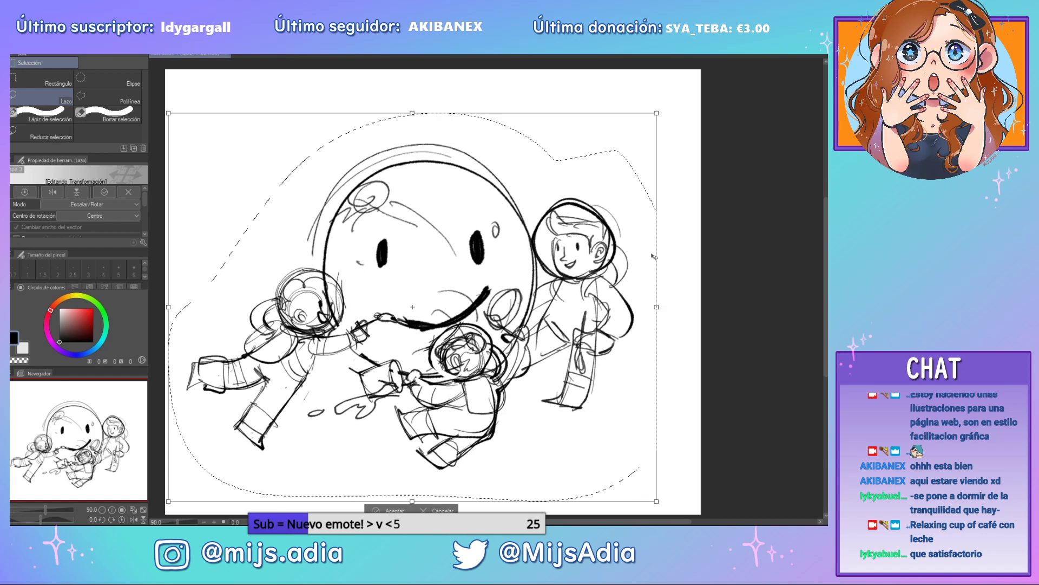
pyautogui.moveTo(611, 341); pyautogui.dragTo(606, 342)
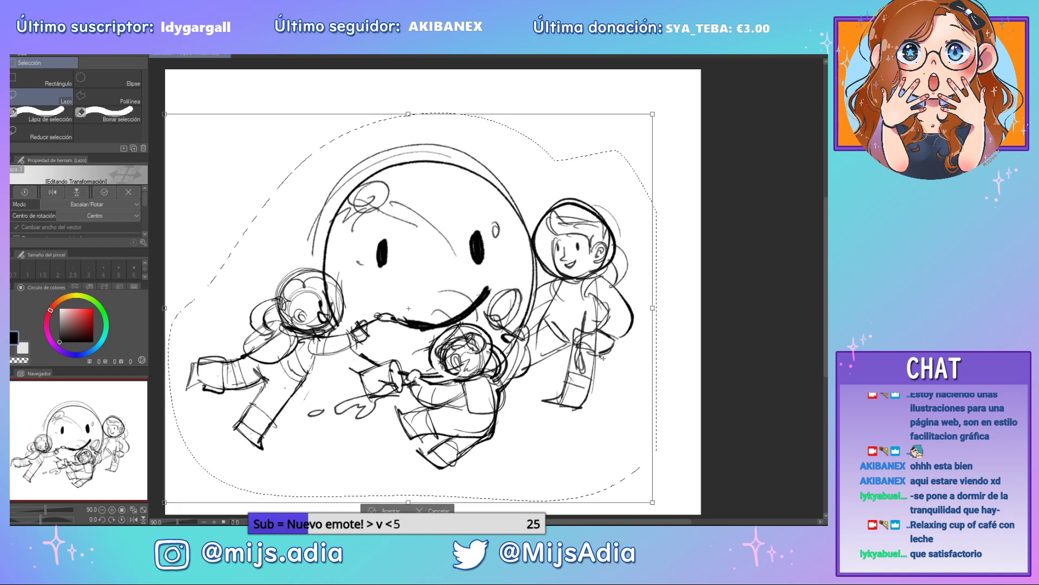
pyautogui.press('Return')
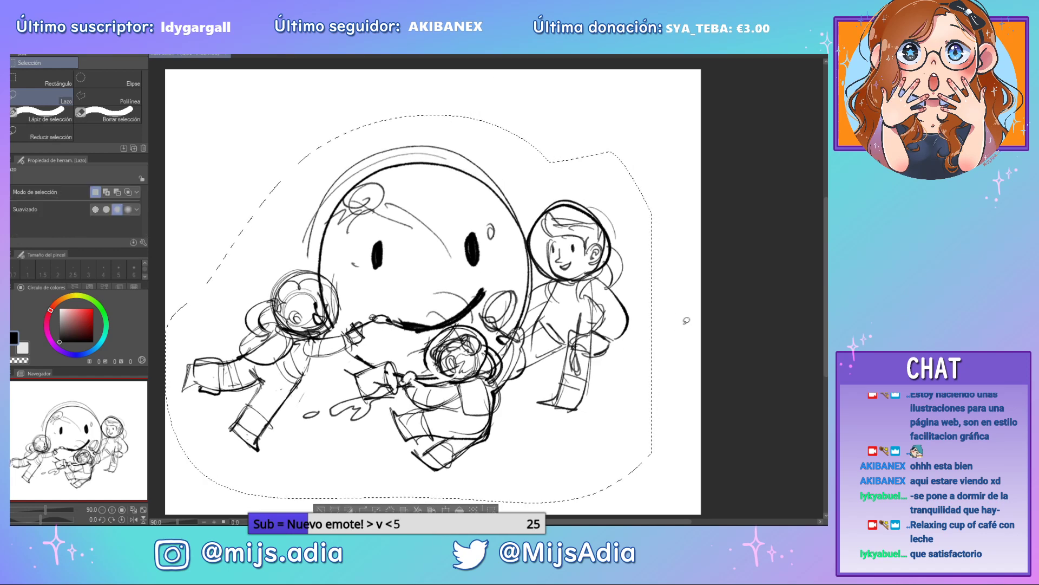
# Lasso the third astronaut, move the figure away from the moon and deselect it
pyautogui.moveTo(626, 199)
pyautogui.mouseDown()
pyautogui.moveTo(560, 181)
pyautogui.moveTo(532, 207)
pyautogui.moveTo(536, 274)
pyautogui.moveTo(514, 394)
pyautogui.moveTo(519, 427)
pyautogui.moveTo(651, 363)
pyautogui.moveTo(649, 215)
pyautogui.mouseUp()
pyautogui.moveTo(702, 247); pyautogui.dragTo(730, 247)
pyautogui.hotkey('ctrl', 'd')
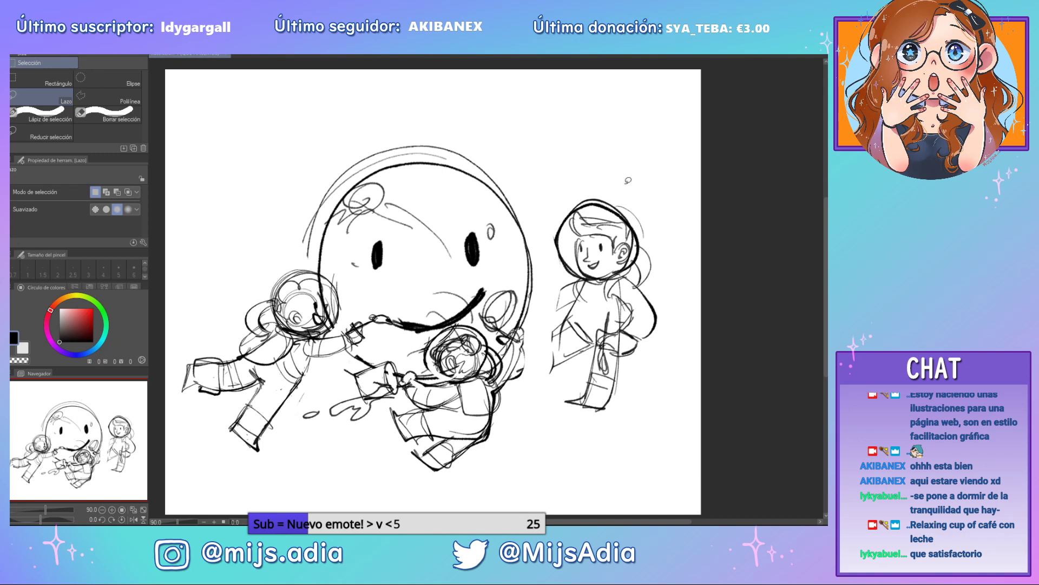
# Extend the third astronaut's arm out to the moon's edge and add strokes to the raised leg
pyautogui.press('p')
pyautogui.moveTo(533, 278); pyautogui.dragTo(583, 280)
pyautogui.moveTo(533, 278)
pyautogui.mouseDown()
pyautogui.moveTo(574, 283)
pyautogui.moveTo(553, 300)
pyautogui.moveTo(575, 302)
pyautogui.moveTo(563, 328)
pyautogui.moveTo(525, 361)
pyautogui.moveTo(538, 365)
pyautogui.mouseUp()
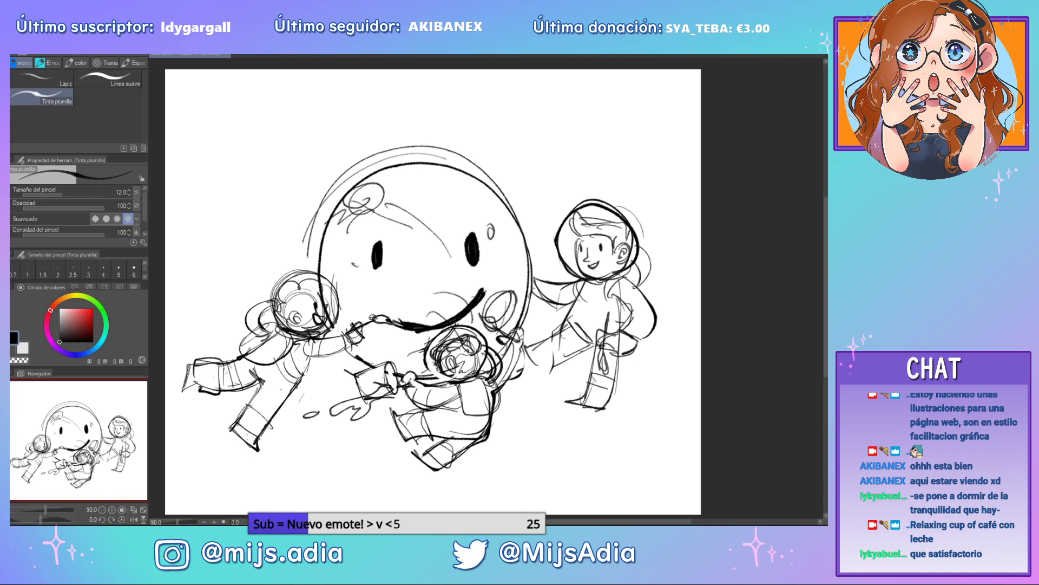
# Undo the last leg strokes and sketch the third astronaut's rear leg hanging diagonally with a pointed boot
pyautogui.hotkey('ctrl', 'z')
pyautogui.hotkey('ctrl', 'z')
pyautogui.moveTo(553, 330); pyautogui.dragTo(549, 380)
pyautogui.moveTo(583, 327); pyautogui.dragTo(635, 407)
pyautogui.moveTo(632, 343)
pyautogui.mouseDown()
pyautogui.moveTo(649, 394)
pyautogui.moveTo(632, 422)
pyautogui.mouseUp()
pyautogui.moveTo(650, 389)
pyautogui.mouseDown()
pyautogui.moveTo(644, 426)
pyautogui.moveTo(634, 420)
pyautogui.mouseUp()
pyautogui.moveTo(637, 403)
pyautogui.mouseDown()
pyautogui.moveTo(646, 429)
pyautogui.moveTo(652, 410)
pyautogui.mouseUp()
# Sketch the third astronaut's front leg as a long hanging shape with a pointed boot
pyautogui.moveTo(570, 320)
pyautogui.mouseDown()
pyautogui.moveTo(586, 395)
pyautogui.moveTo(568, 406)
pyautogui.moveTo(568, 371)
pyautogui.mouseUp()
pyautogui.moveTo(568, 364); pyautogui.dragTo(584, 408)
pyautogui.moveTo(573, 340); pyautogui.dragTo(572, 358)
pyautogui.moveTo(575, 366); pyautogui.dragTo(601, 424)
pyautogui.moveTo(600, 376); pyautogui.dragTo(611, 412)
pyautogui.moveTo(612, 410)
pyautogui.mouseDown()
pyautogui.moveTo(596, 436)
pyautogui.moveTo(606, 447)
pyautogui.moveTo(614, 412)
pyautogui.mouseUp()
pyautogui.moveTo(613, 414); pyautogui.dragTo(600, 365)
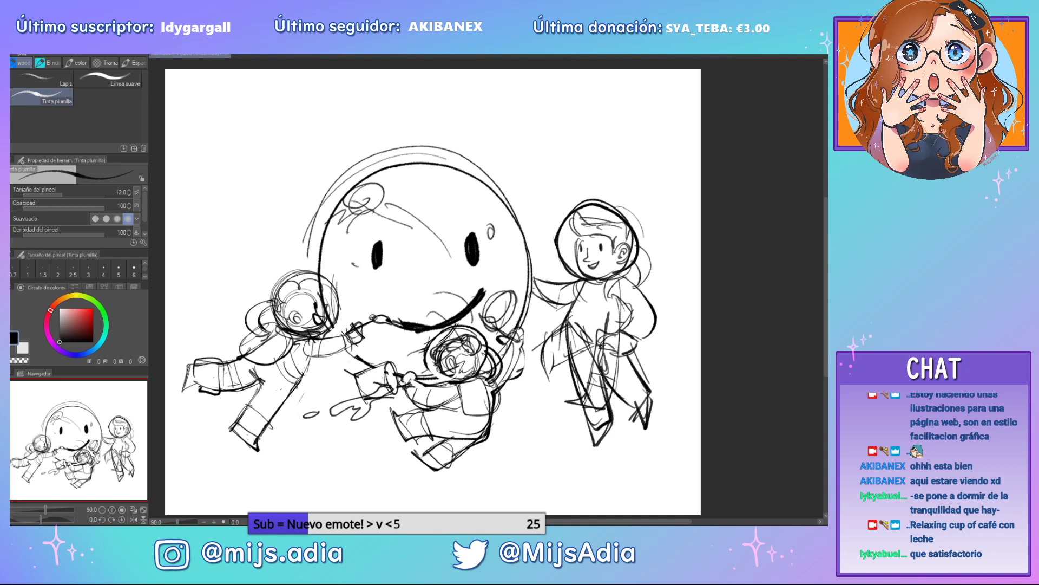
# Erase the old raised leg and the stray lines inside the third astronaut's new front leg
pyautogui.press('e')
pyautogui.moveTo(558, 318); pyautogui.dragTo(550, 374)
pyautogui.moveTo(548, 333); pyautogui.dragTo(537, 347)
pyautogui.moveTo(589, 368); pyautogui.dragTo(585, 411)
pyautogui.moveTo(577, 343)
pyautogui.mouseDown()
pyautogui.moveTo(585, 403)
pyautogui.moveTo(603, 402)
pyautogui.mouseUp()
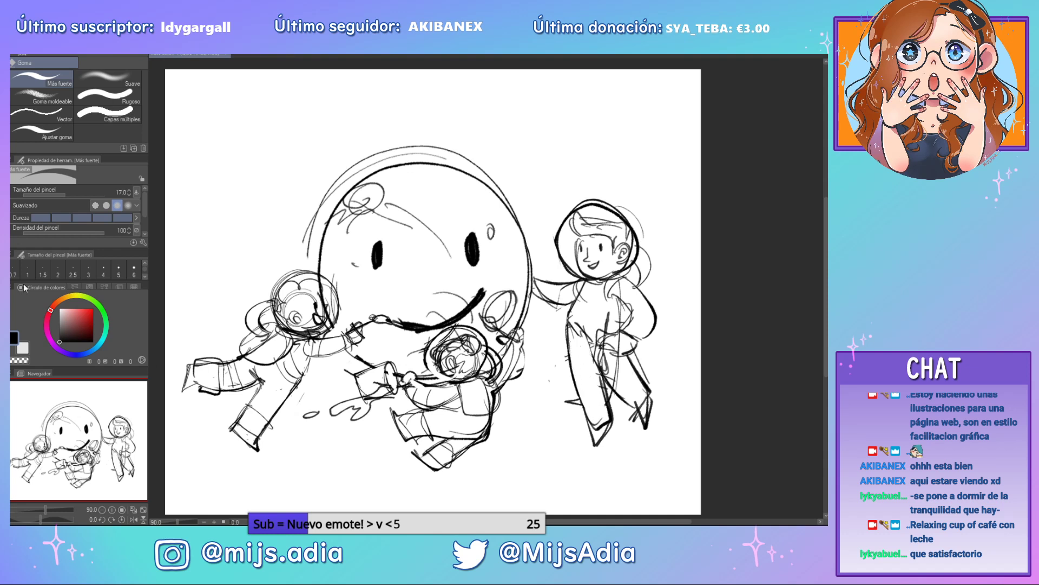
# Lasso the third astronaut and scale the figure down slightly beside the moon's edge
pyautogui.press('m')
pyautogui.moveTo(633, 196)
pyautogui.mouseDown()
pyautogui.moveTo(554, 197)
pyautogui.moveTo(535, 276)
pyautogui.moveTo(523, 474)
pyautogui.moveTo(681, 220)
pyautogui.moveTo(639, 187)
pyautogui.mouseUp()
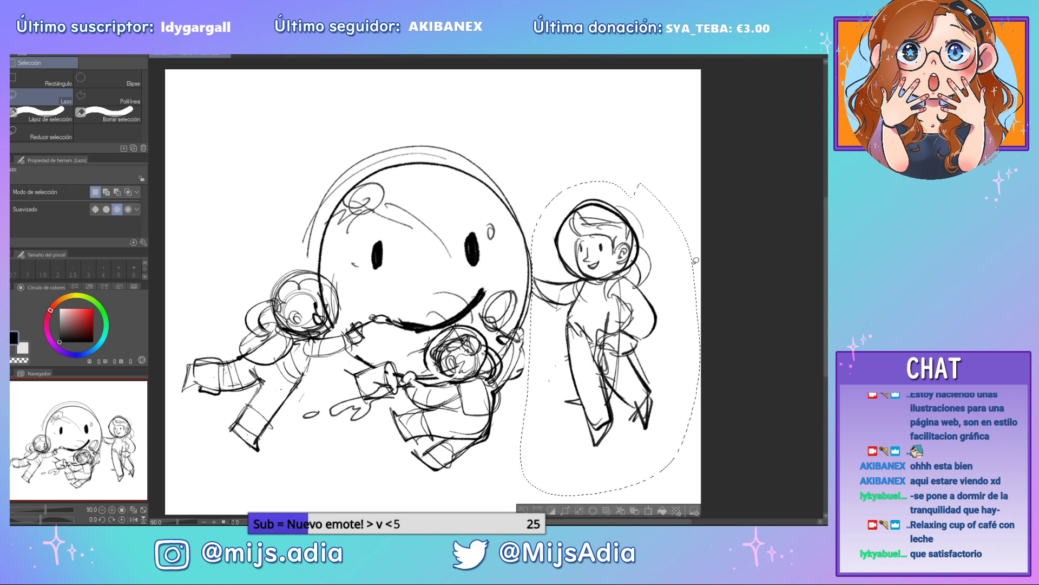
pyautogui.hotkey('ctrl', 't')
pyautogui.moveTo(700, 496); pyautogui.dragTo(673, 447)
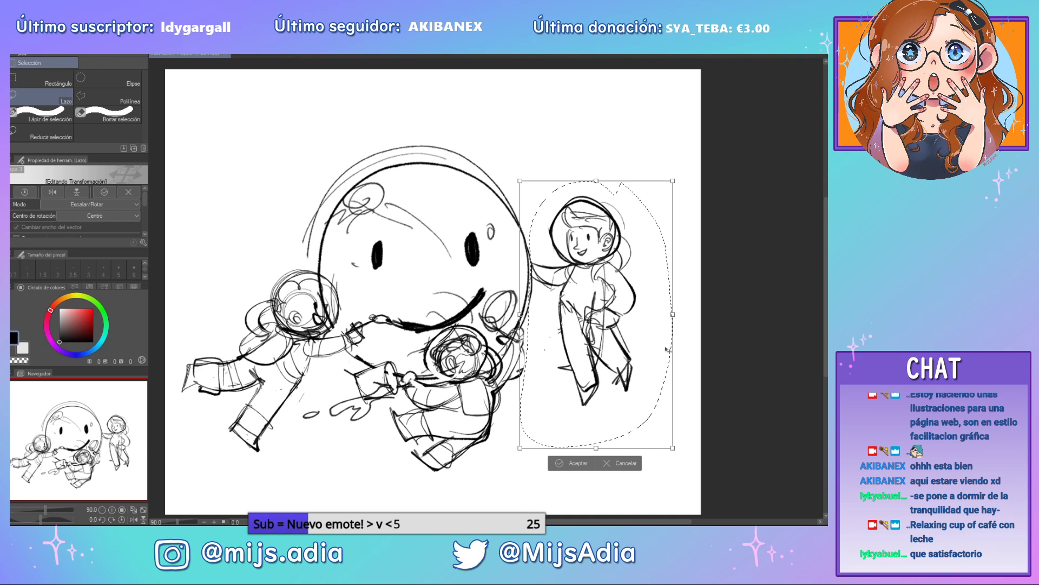
pyautogui.press('Return')
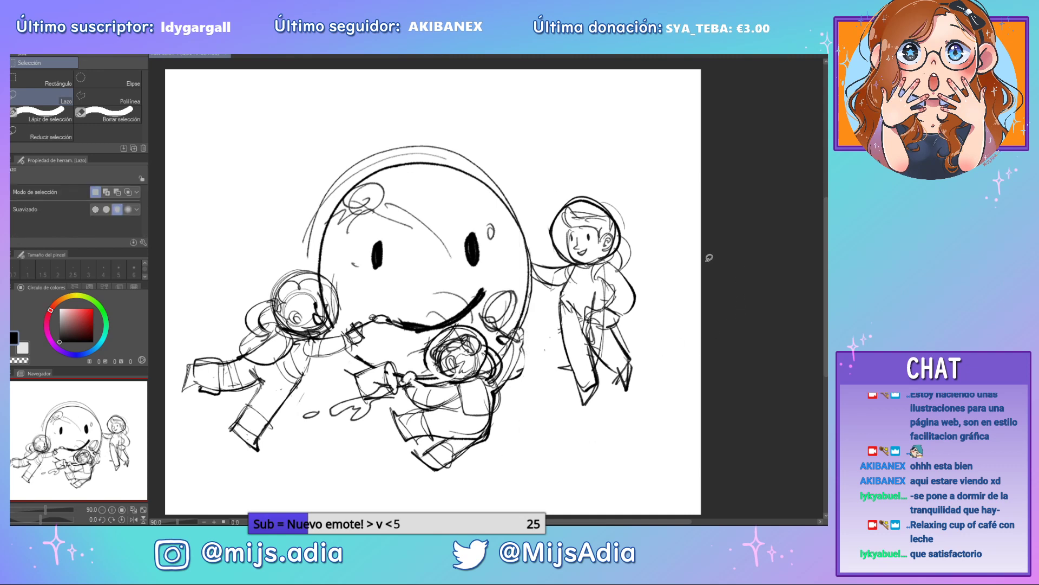
# Sketch a tilted paint bucket with splashing drops in the third astronaut's outer hand
pyautogui.press('p')
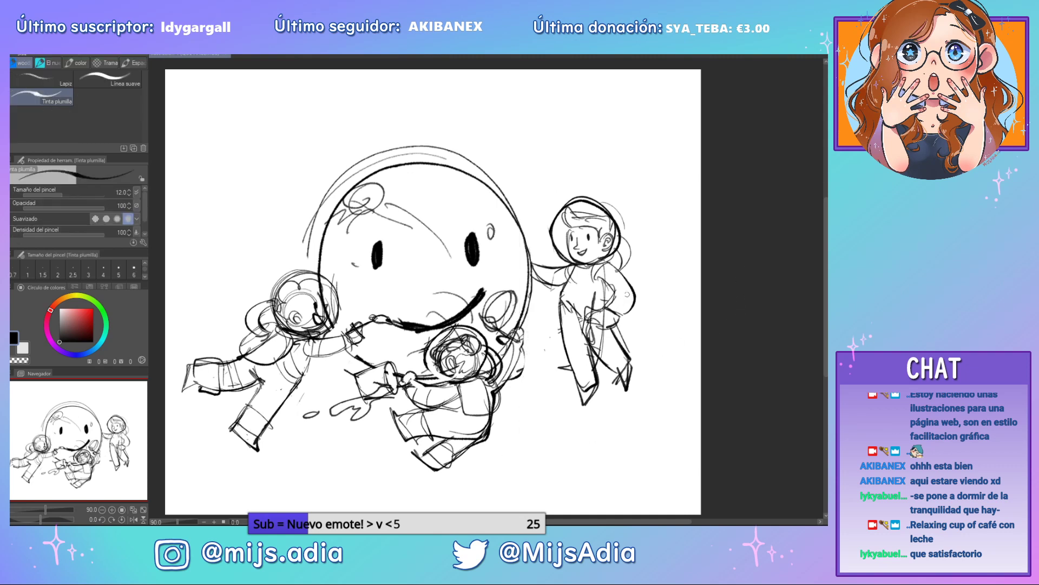
pyautogui.moveTo(613, 292)
pyautogui.mouseDown()
pyautogui.moveTo(648, 294)
pyautogui.moveTo(638, 288)
pyautogui.moveTo(647, 282)
pyautogui.moveTo(631, 315)
pyautogui.moveTo(634, 287)
pyautogui.moveTo(671, 302)
pyautogui.moveTo(665, 329)
pyautogui.moveTo(628, 320)
pyautogui.mouseUp()
pyautogui.moveTo(640, 283)
pyautogui.mouseDown()
pyautogui.moveTo(656, 264)
pyautogui.moveTo(640, 286)
pyautogui.moveTo(669, 268)
pyautogui.mouseUp()
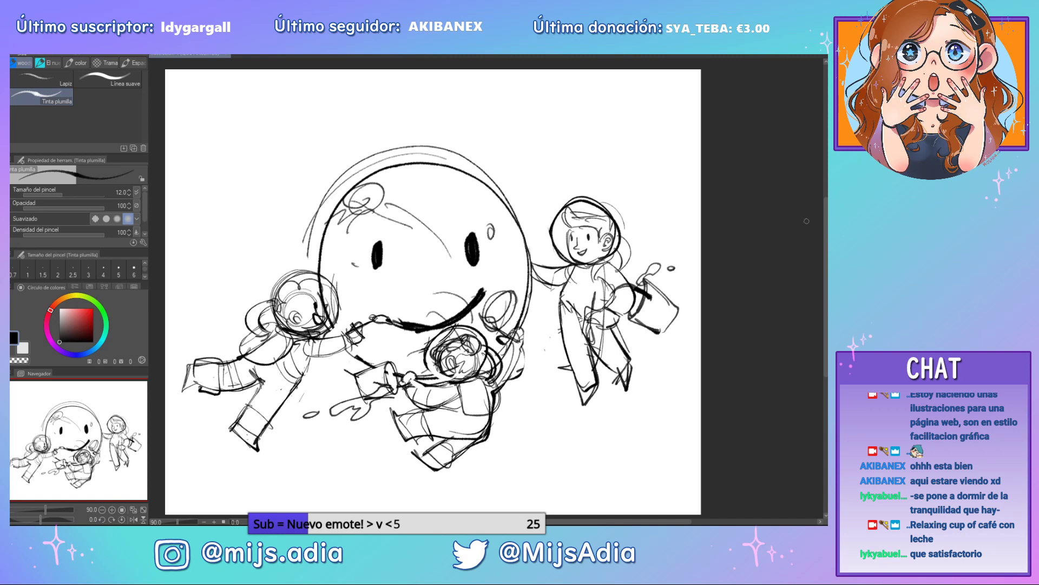
# Draw four small five-pointed stars around the moon and astronauts, undoing the first stray stroke
pyautogui.moveTo(291, 162)
pyautogui.mouseDown()
pyautogui.moveTo(291, 190)
pyautogui.moveTo(299, 177)
pyautogui.mouseUp()
pyautogui.hotkey('ctrl', 'z')
pyautogui.moveTo(280, 193)
pyautogui.mouseDown()
pyautogui.moveTo(281, 174)
pyautogui.moveTo(296, 189)
pyautogui.moveTo(281, 193)
pyautogui.mouseUp()
pyautogui.moveTo(217, 290)
pyautogui.mouseDown()
pyautogui.moveTo(232, 282)
pyautogui.moveTo(219, 298)
pyautogui.mouseUp()
pyautogui.moveTo(552, 432)
pyautogui.mouseDown()
pyautogui.moveTo(562, 406)
pyautogui.moveTo(540, 419)
pyautogui.mouseUp()
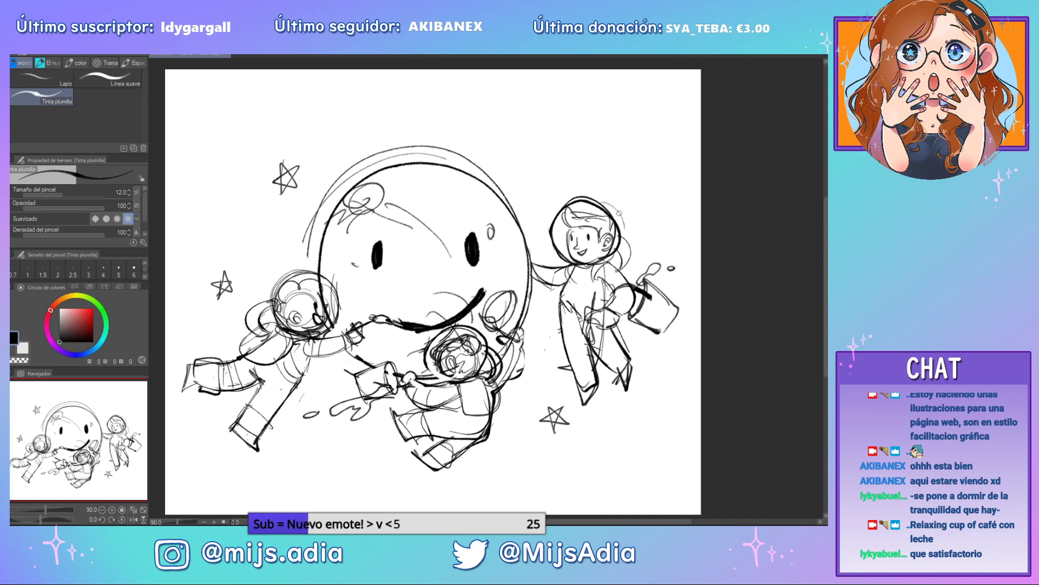
pyautogui.moveTo(637, 175)
pyautogui.mouseDown()
pyautogui.moveTo(645, 189)
pyautogui.moveTo(631, 181)
pyautogui.mouseUp()
# Scatter five small cross-shaped sparkles in the empty space around the moon and astronauts
pyautogui.moveTo(543, 156); pyautogui.dragTo(544, 173)
pyautogui.moveTo(537, 165); pyautogui.dragTo(557, 162)
pyautogui.moveTo(331, 134)
pyautogui.mouseDown()
pyautogui.moveTo(334, 153)
pyautogui.moveTo(342, 146)
pyautogui.mouseUp()
pyautogui.moveTo(197, 212); pyautogui.dragTo(199, 238)
pyautogui.moveTo(189, 233); pyautogui.dragTo(207, 231)
pyautogui.moveTo(327, 436); pyautogui.dragTo(327, 458)
pyautogui.moveTo(321, 451); pyautogui.dragTo(346, 447)
pyautogui.moveTo(666, 359); pyautogui.dragTo(665, 382)
pyautogui.moveTo(656, 377); pyautogui.dragTo(674, 376)
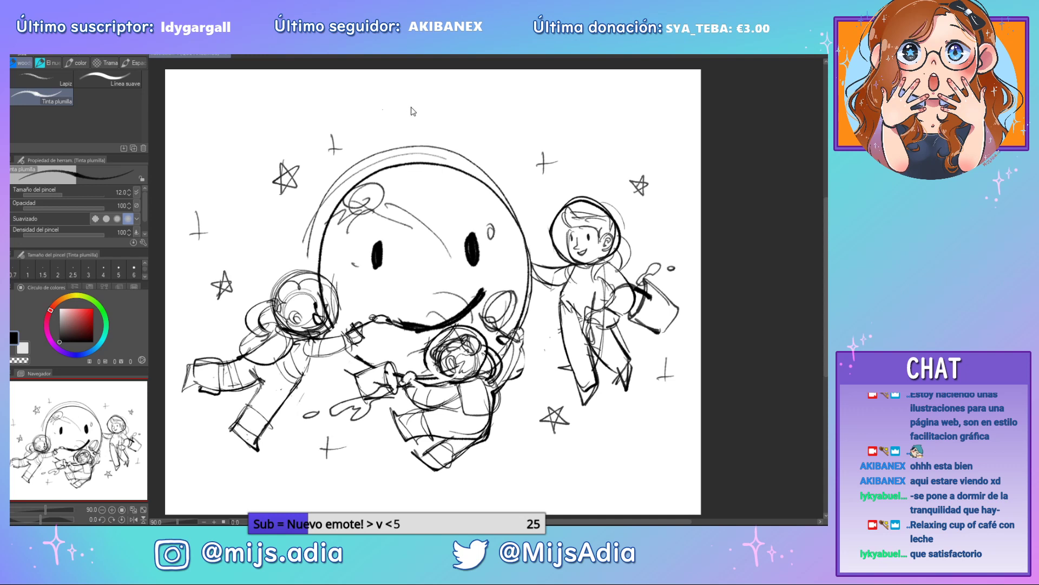
# Hand-letter "ESCRIBIENDO" above the moon, undoing and redrawing the badly formed letters
pyautogui.moveTo(404, 107)
pyautogui.mouseDown()
pyautogui.moveTo(392, 128)
pyautogui.moveTo(389, 118)
pyautogui.moveTo(416, 114)
pyautogui.moveTo(426, 127)
pyautogui.moveTo(458, 126)
pyautogui.mouseUp()
pyautogui.moveTo(458, 109)
pyautogui.mouseDown()
pyautogui.moveTo(460, 126)
pyautogui.moveTo(478, 120)
pyautogui.mouseUp()
pyautogui.hotkey('ctrl', 'z')
pyautogui.moveTo(476, 115); pyautogui.dragTo(534, 103)
pyautogui.hotkey('ctrl', 'z')
pyautogui.hotkey('ctrl', 'z')
pyautogui.hotkey('ctrl', 'z')
pyautogui.hotkey('ctrl', 'z')
pyautogui.hotkey('ctrl', 'z')
pyautogui.hotkey('ctrl', 'z')
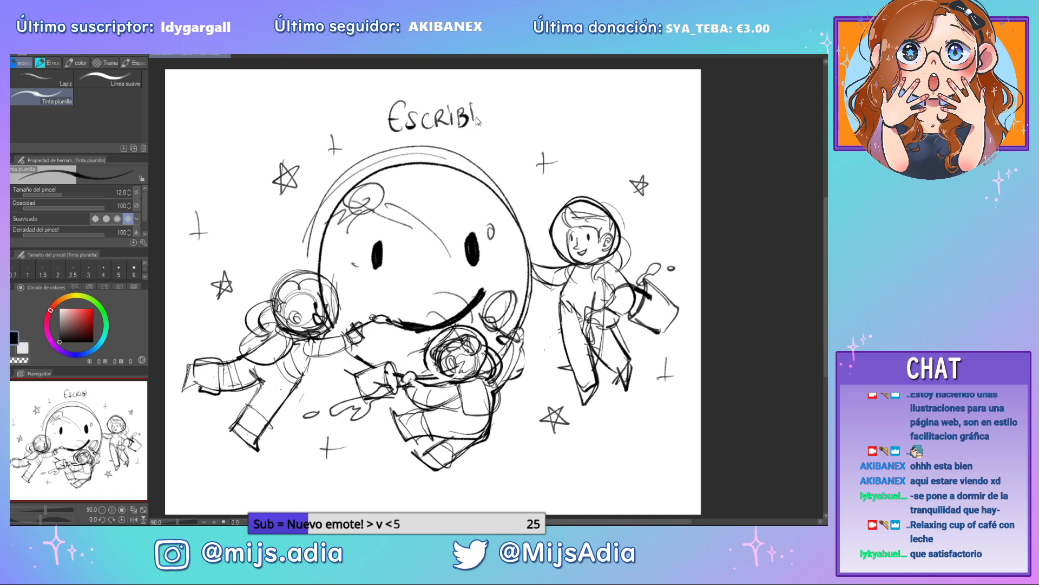
pyautogui.hotkey('ctrl', 'z')
pyautogui.hotkey('ctrl', 'z')
pyautogui.moveTo(459, 109)
pyautogui.mouseDown()
pyautogui.moveTo(476, 124)
pyautogui.moveTo(463, 127)
pyautogui.moveTo(494, 126)
pyautogui.moveTo(510, 106)
pyautogui.moveTo(517, 117)
pyautogui.mouseUp()
pyautogui.hotkey('ctrl', 'z')
pyautogui.hotkey('ctrl', 'z')
pyautogui.moveTo(518, 101)
pyautogui.mouseDown()
pyautogui.moveTo(519, 116)
pyautogui.moveTo(538, 102)
pyautogui.mouseUp()
# Hand-letter "CORREOS!" beneath the first word and add an inverted exclamation mark before the phrase
pyautogui.moveTo(474, 141); pyautogui.dragTo(472, 154)
pyautogui.moveTo(485, 144)
pyautogui.mouseDown()
pyautogui.moveTo(521, 145)
pyautogui.moveTo(532, 128)
pyautogui.moveTo(535, 142)
pyautogui.moveTo(544, 124)
pyautogui.moveTo(555, 135)
pyautogui.mouseUp()
pyautogui.click(571, 141)
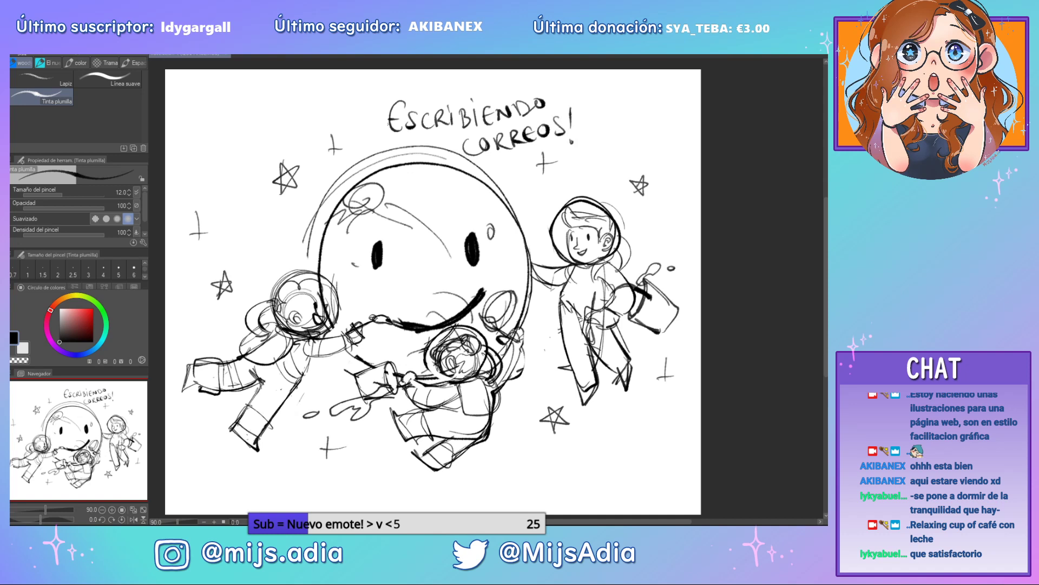
pyautogui.moveTo(372, 110); pyautogui.dragTo(379, 130)
pyautogui.click(367, 102)
# Draw a loose rectangular frame of straight strokes around the hand-lettered phrase
pyautogui.moveTo(498, 80)
pyautogui.mouseDown()
pyautogui.moveTo(570, 82)
pyautogui.moveTo(366, 92)
pyautogui.mouseUp()
pyautogui.moveTo(567, 81); pyautogui.dragTo(362, 93)
pyautogui.moveTo(354, 98); pyautogui.dragTo(374, 161)
pyautogui.moveTo(476, 169); pyautogui.dragTo(579, 148)
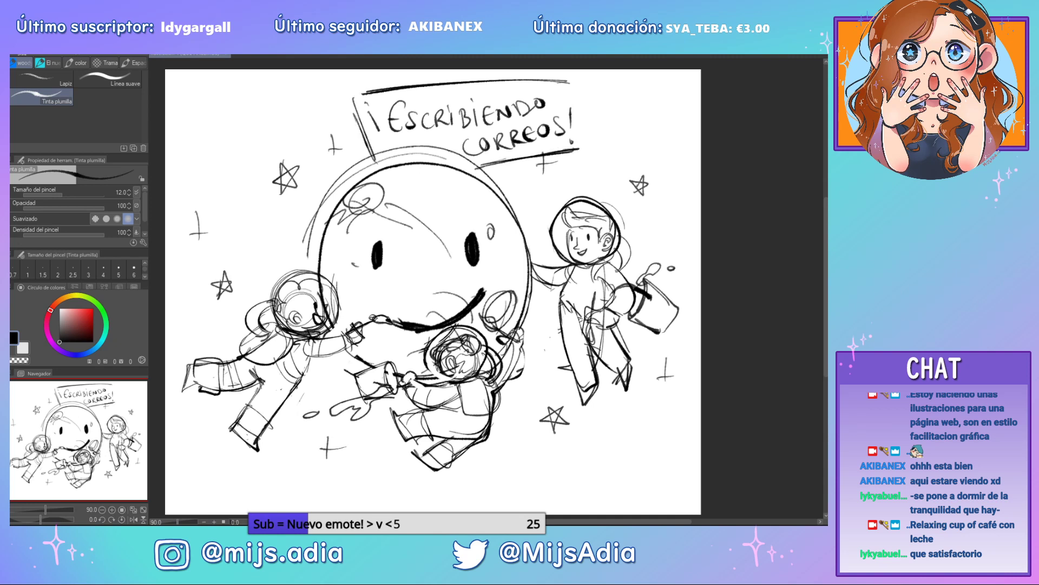
pyautogui.moveTo(582, 83); pyautogui.dragTo(589, 144)
# Sketch a small envelope with a few accent marks beside the lettering frame
pyautogui.moveTo(644, 116)
pyautogui.mouseDown()
pyautogui.moveTo(607, 132)
pyautogui.moveTo(641, 141)
pyautogui.moveTo(649, 119)
pyautogui.mouseUp()
pyautogui.moveTo(613, 105)
pyautogui.mouseDown()
pyautogui.moveTo(622, 117)
pyautogui.moveTo(645, 116)
pyautogui.moveTo(592, 107)
pyautogui.moveTo(588, 117)
pyautogui.mouseUp()
pyautogui.moveTo(666, 103)
pyautogui.mouseDown()
pyautogui.moveTo(656, 107)
pyautogui.moveTo(671, 131)
pyautogui.mouseUp()
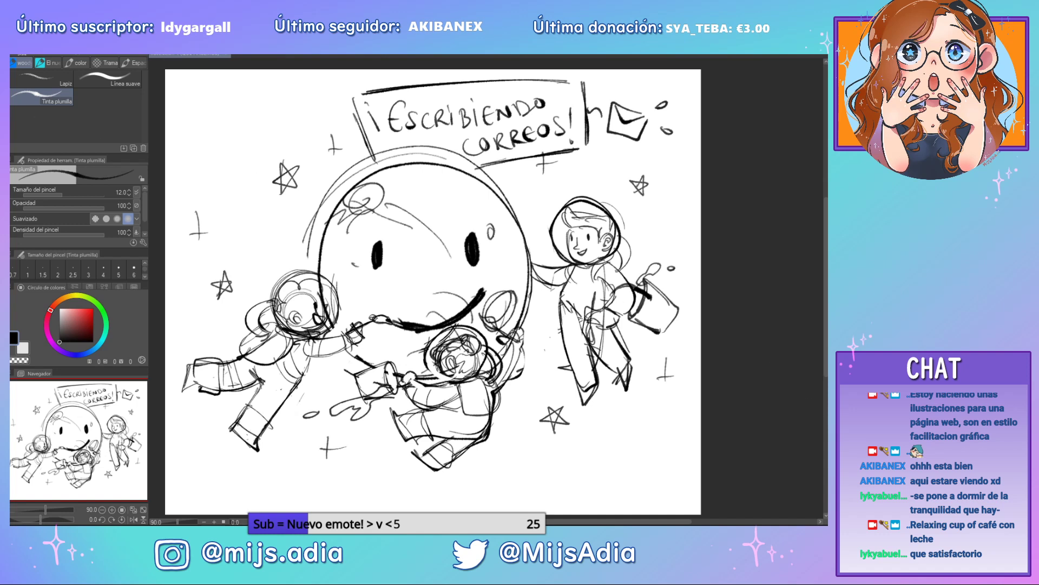
# Lasso and delete the lettering, frame and envelope above the moon, then clear the selection
pyautogui.press('m')
pyautogui.moveTo(420, 74)
pyautogui.mouseDown()
pyautogui.moveTo(358, 71)
pyautogui.moveTo(337, 108)
pyautogui.moveTo(369, 159)
pyautogui.moveTo(594, 171)
pyautogui.moveTo(658, 157)
pyautogui.moveTo(699, 98)
pyautogui.moveTo(623, 74)
pyautogui.moveTo(422, 74)
pyautogui.mouseUp()
pyautogui.press('Delete')
pyautogui.hotkey('ctrl', 'd')
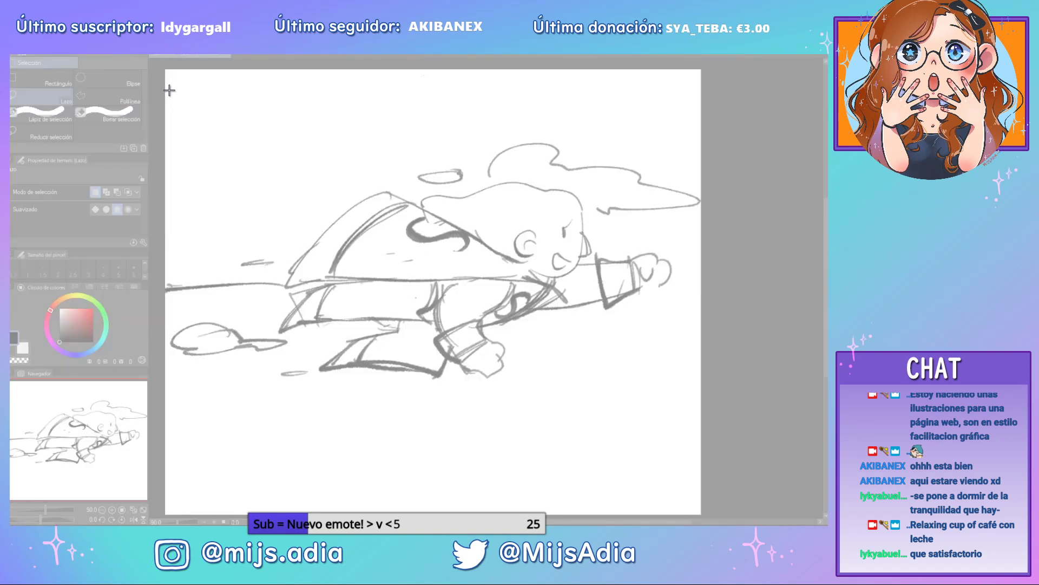
# Capture screen snips of the flying superhero sketch and the sketch with the costume mannequin and caped hero
pyautogui.moveTo(169, 89)
pyautogui.mouseDown()
pyautogui.moveTo(558, 408)
pyautogui.moveTo(702, 404)
pyautogui.mouseUp()
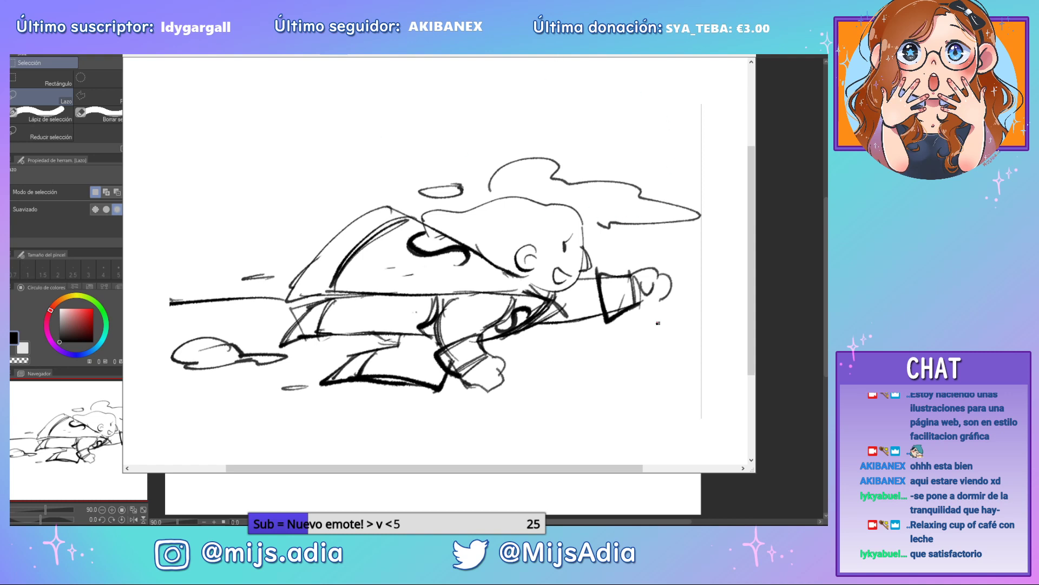
pyautogui.hotkey('alt', 'Tab')
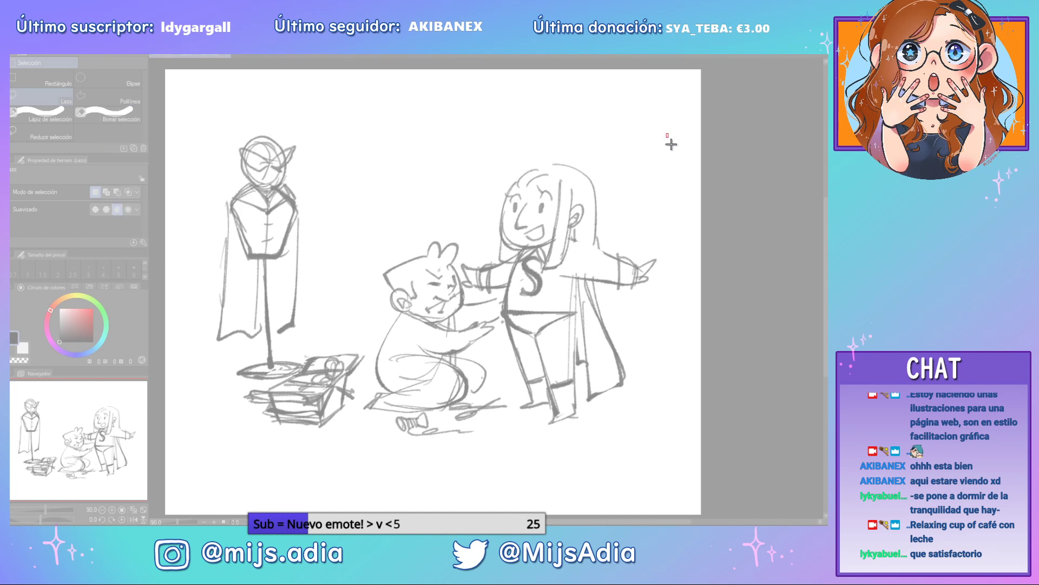
pyautogui.moveTo(671, 144)
pyautogui.mouseDown()
pyautogui.moveTo(476, 411)
pyautogui.moveTo(188, 441)
pyautogui.moveTo(199, 461)
pyautogui.mouseUp()
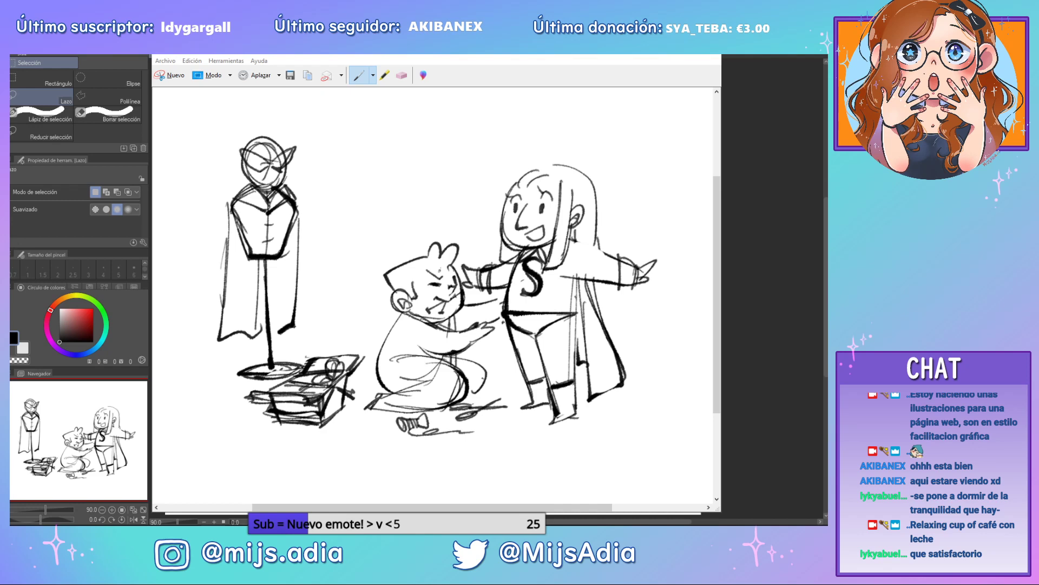
pyautogui.click(739, 266)
pyautogui.hotkey('ctrl', 'Tab')
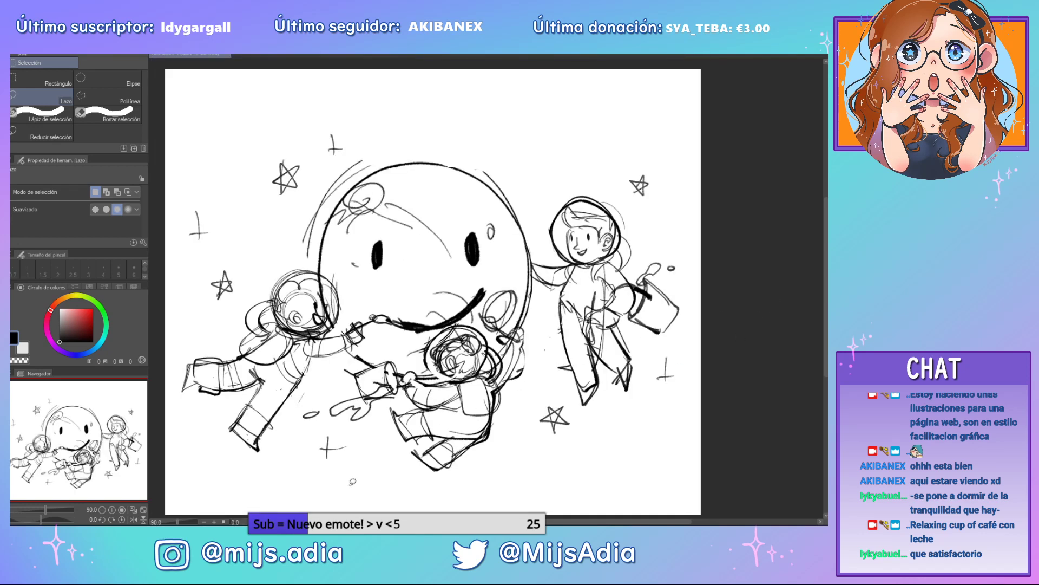
# Capture a screen snip of the whole astronaut and moon sketch, then close the snipping window
pyautogui.hotkey('alt', 'Tab')
pyautogui.click(174, 76)
pyautogui.moveTo(689, 141)
pyautogui.mouseDown()
pyautogui.moveTo(640, 464)
pyautogui.moveTo(264, 473)
pyautogui.moveTo(177, 493)
pyautogui.mouseUp()
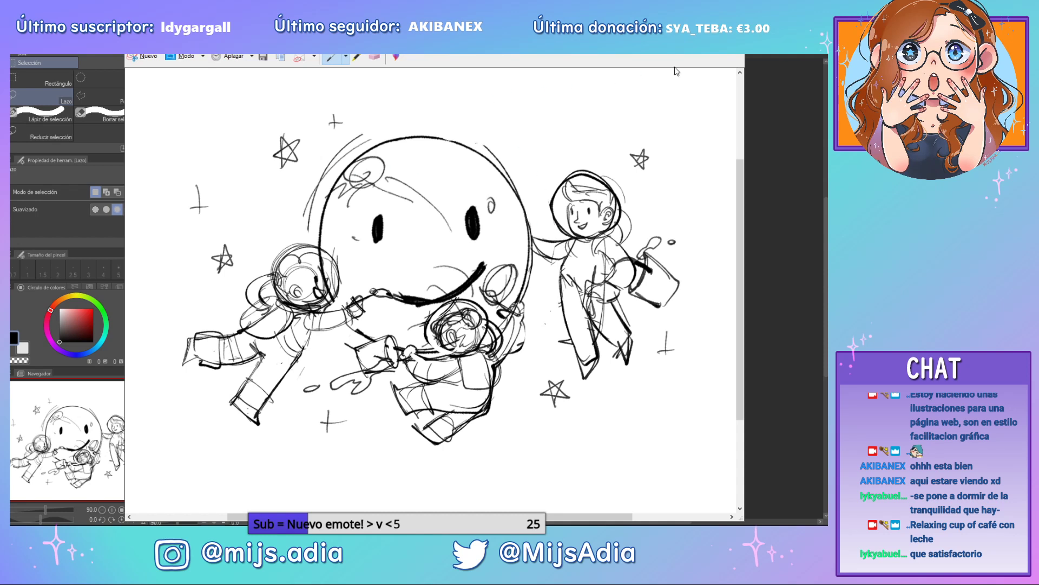
pyautogui.click(732, 34)
pyautogui.click(468, 283)
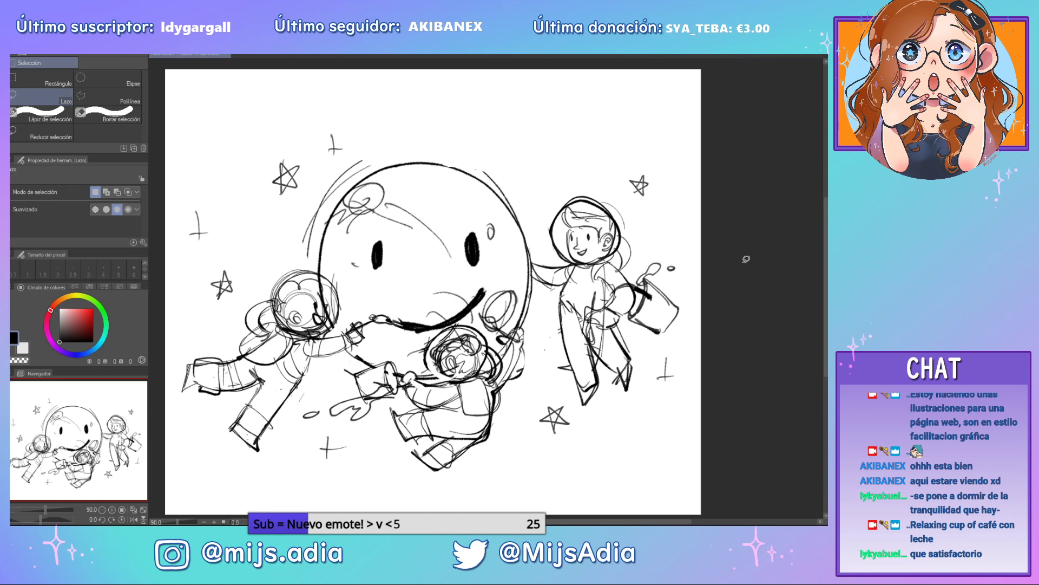
# Close the astronaut sketch and open the shirtless figure illustration from the Clip Studio recent works
pyautogui.click(225, 55)
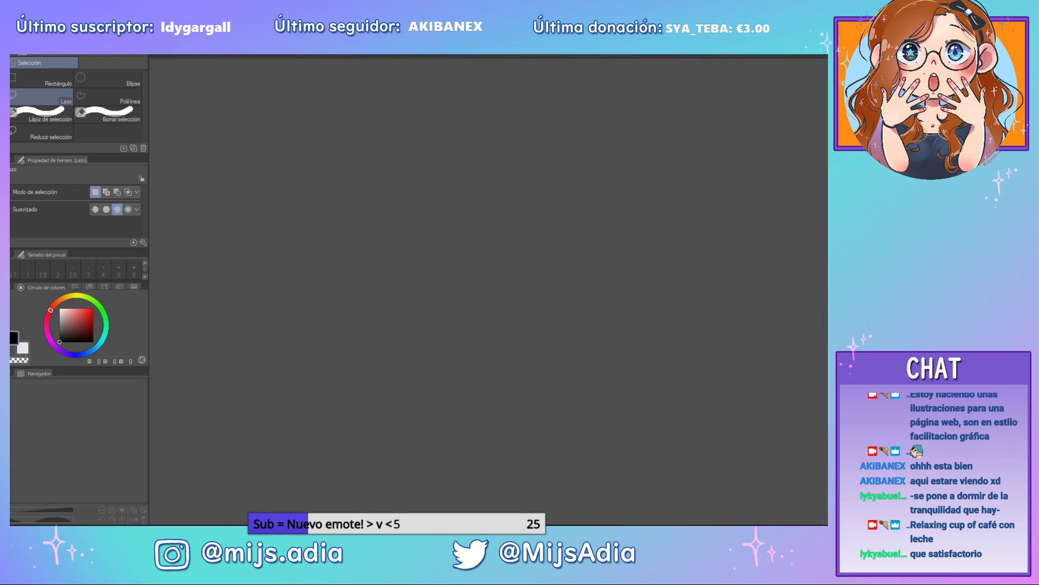
pyautogui.hotkey('alt', 'Tab')
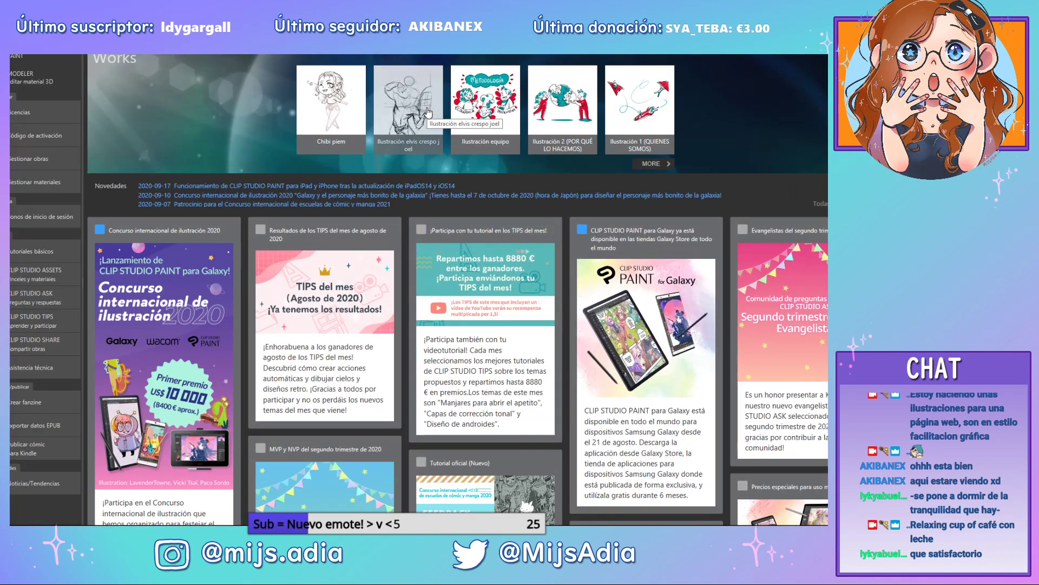
pyautogui.click(428, 112)
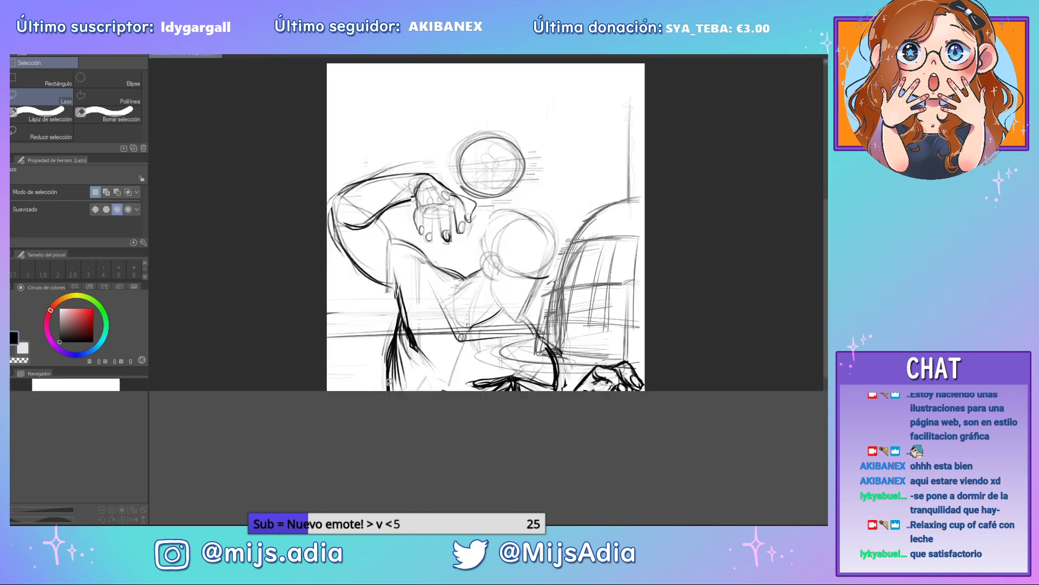
pyautogui.hotkey('ctrl', '-')
pyautogui.hotkey('ctrl', '+')
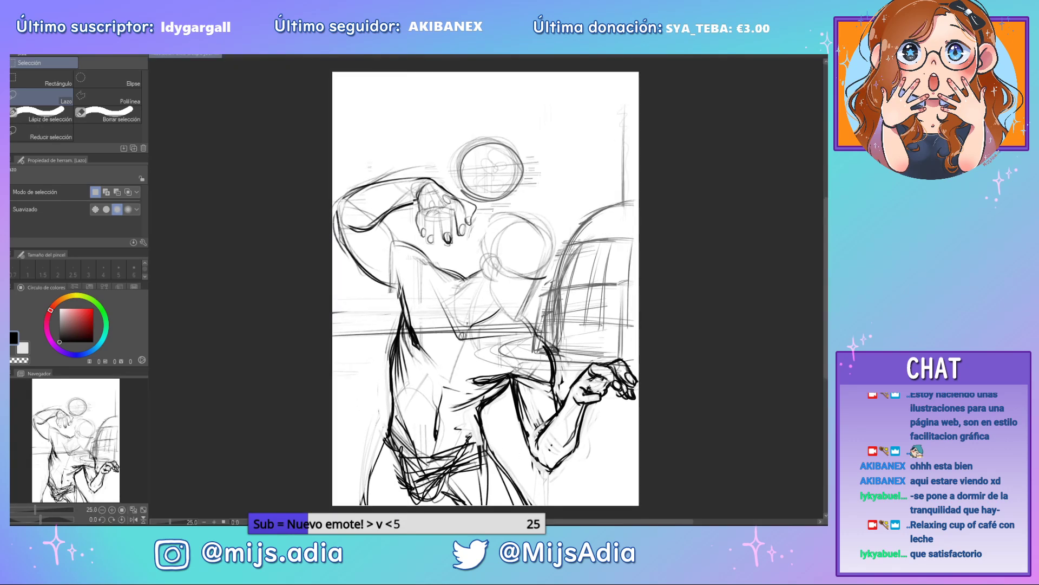
# Open the "Chibi piem" illustration from the Clip Studio recent works and frame the character's upper body
pyautogui.hotkey('alt', 'Tab')
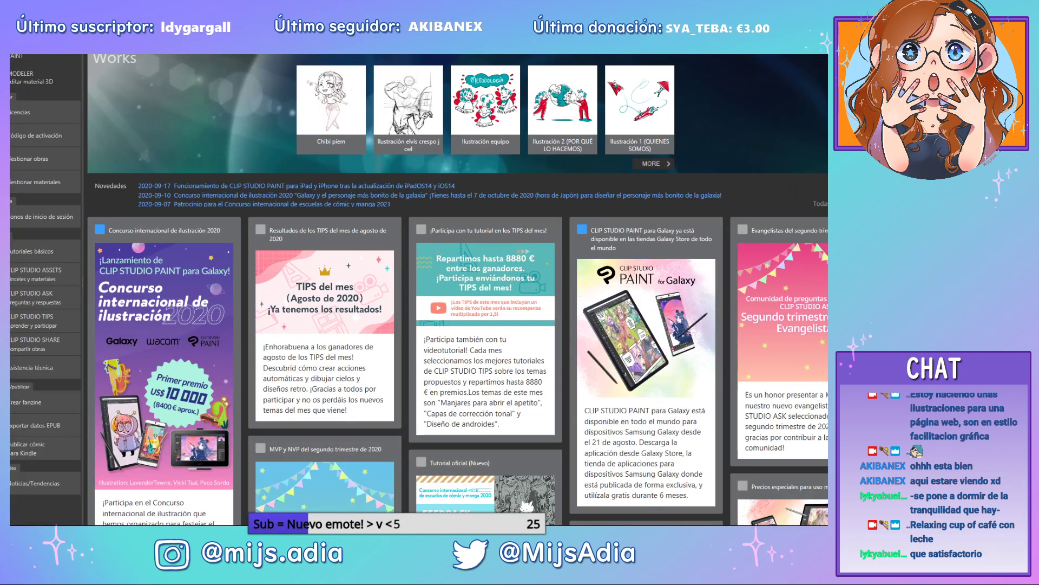
pyautogui.click(336, 123)
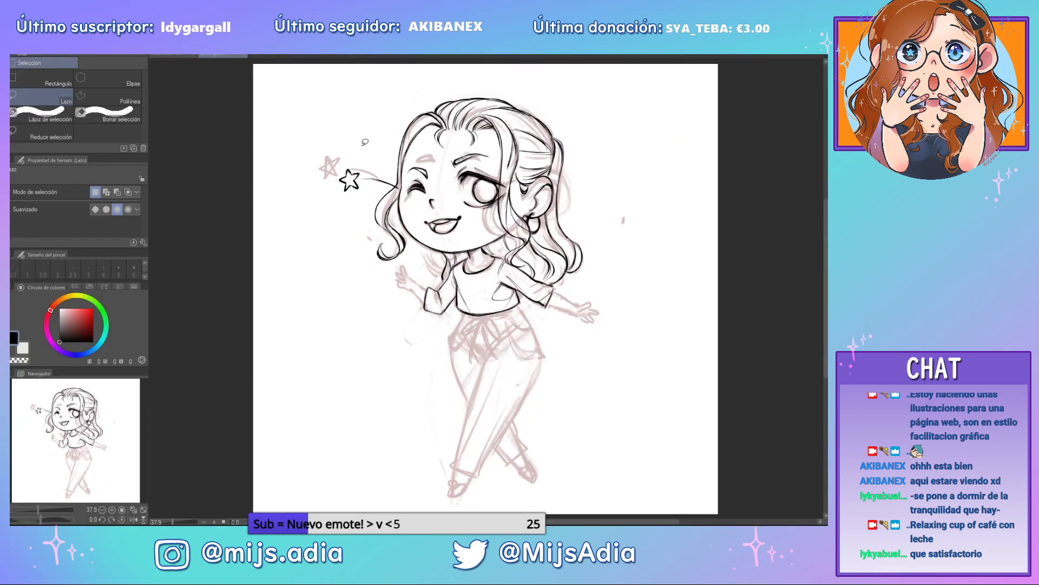
pyautogui.scroll(3, 498, 299)
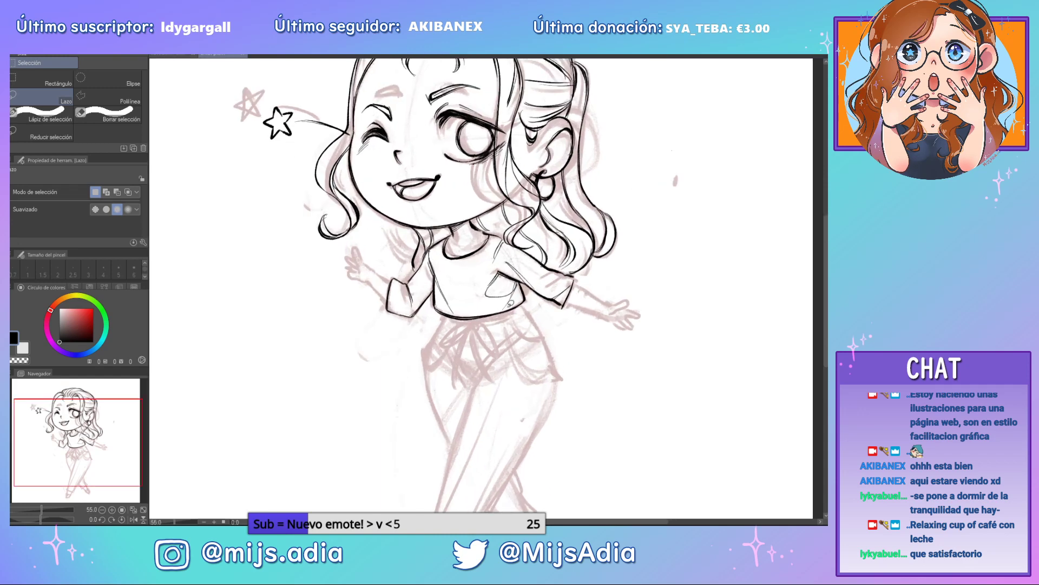
pyautogui.moveTo(531, 161); pyautogui.dragTo(548, 220)
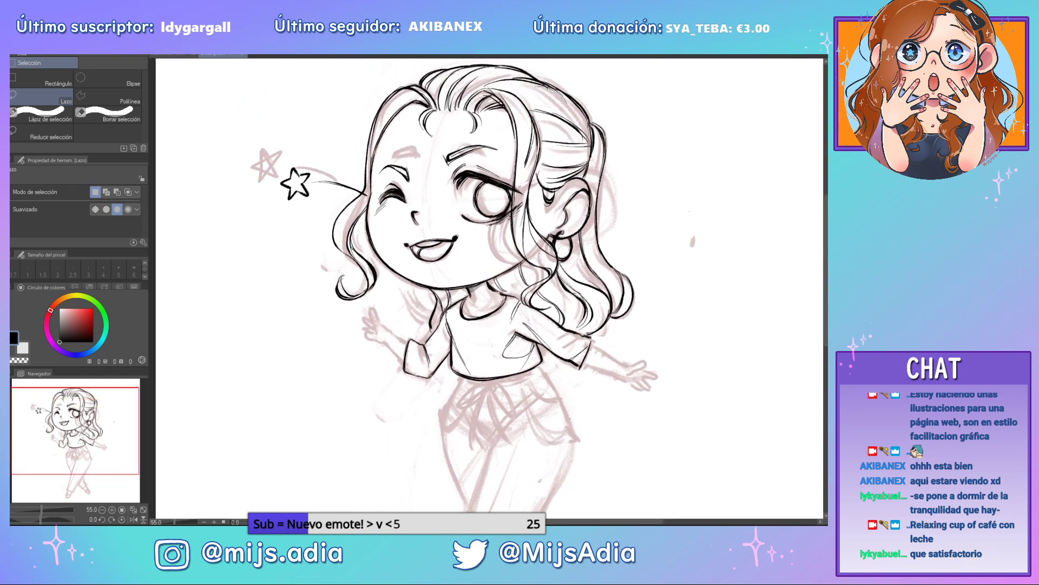